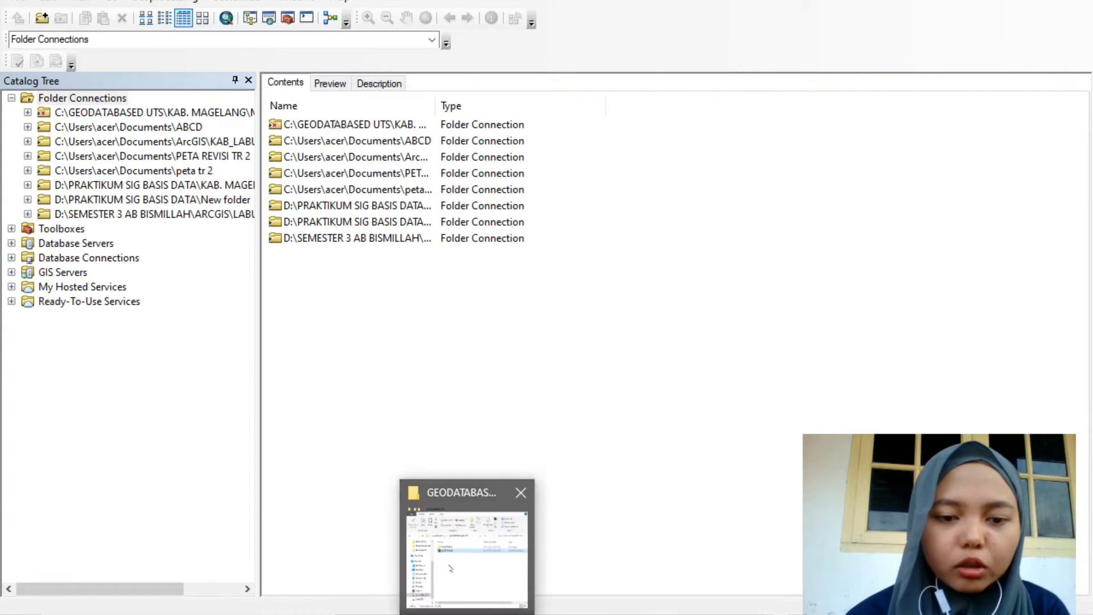
Check the KUTAITIMUR folder in File Explorer, and connect the catalog to C:\GEODATABASED UTS\KUTAITIMUR\KUTAITIMUR
{"action": "left_click", "coordinate": [450, 567]}
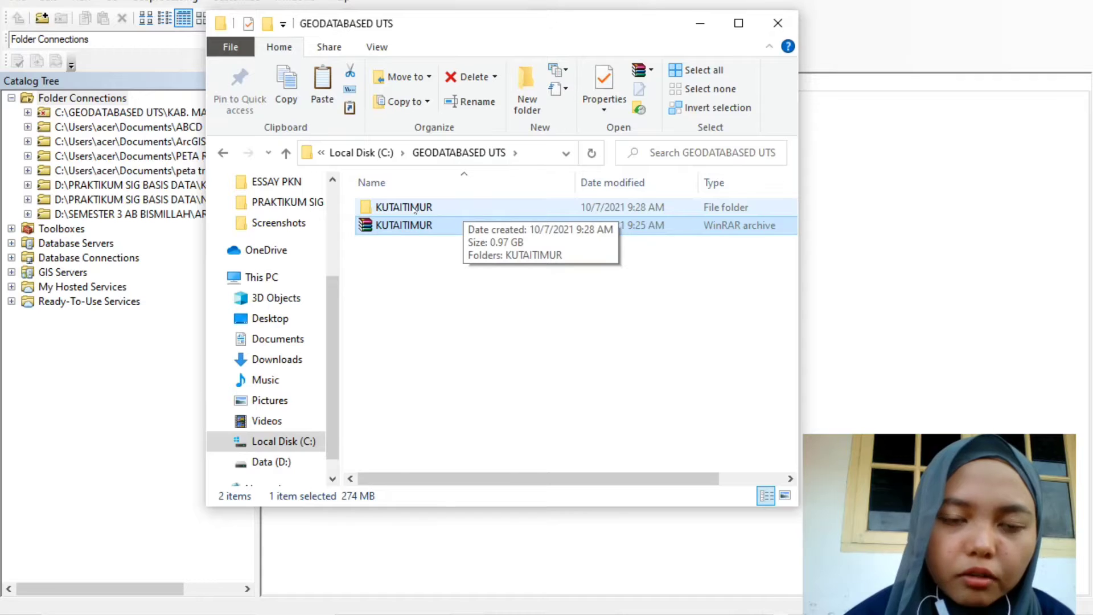
{"action": "left_click", "coordinate": [703, 22]}
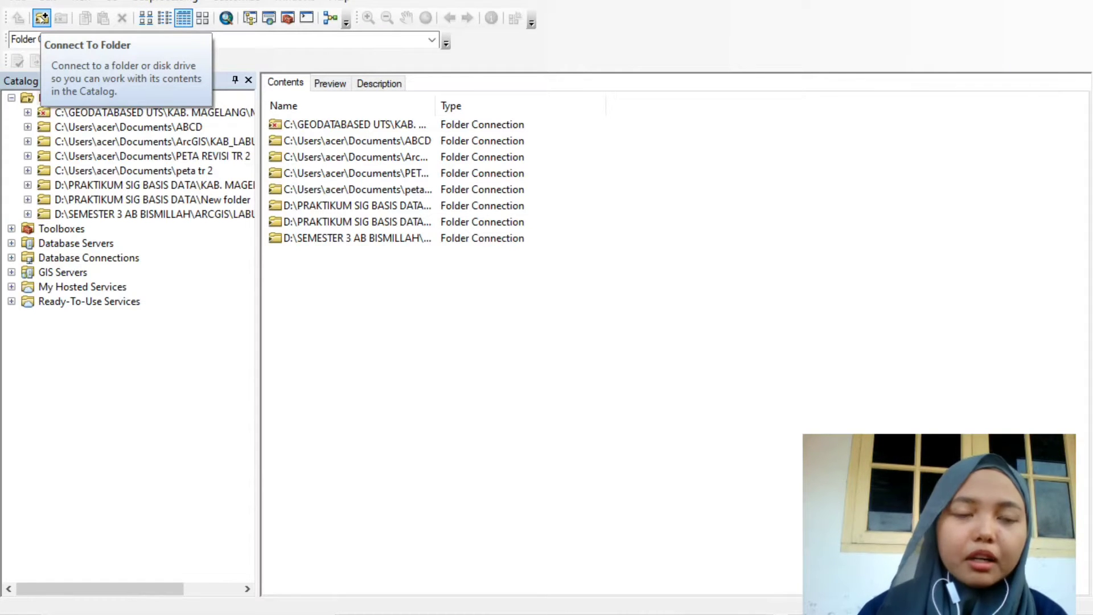
{"action": "left_click", "coordinate": [42, 18]}
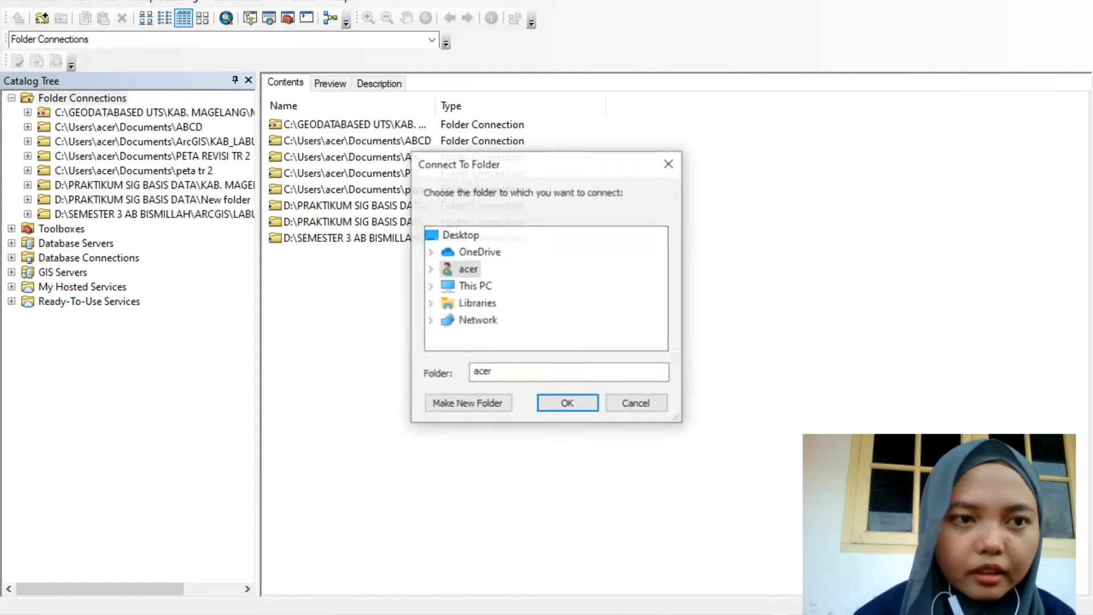
{"action": "double_click", "coordinate": [485, 287]}
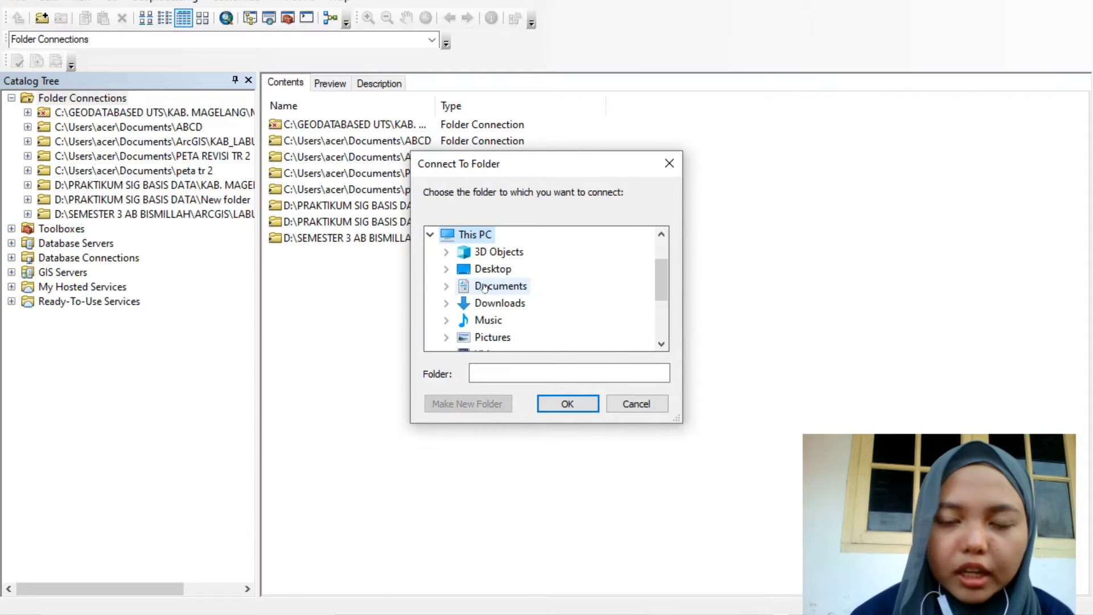
{"action": "left_click_drag", "start_coordinate": [660, 275], "coordinate": [661, 305]}
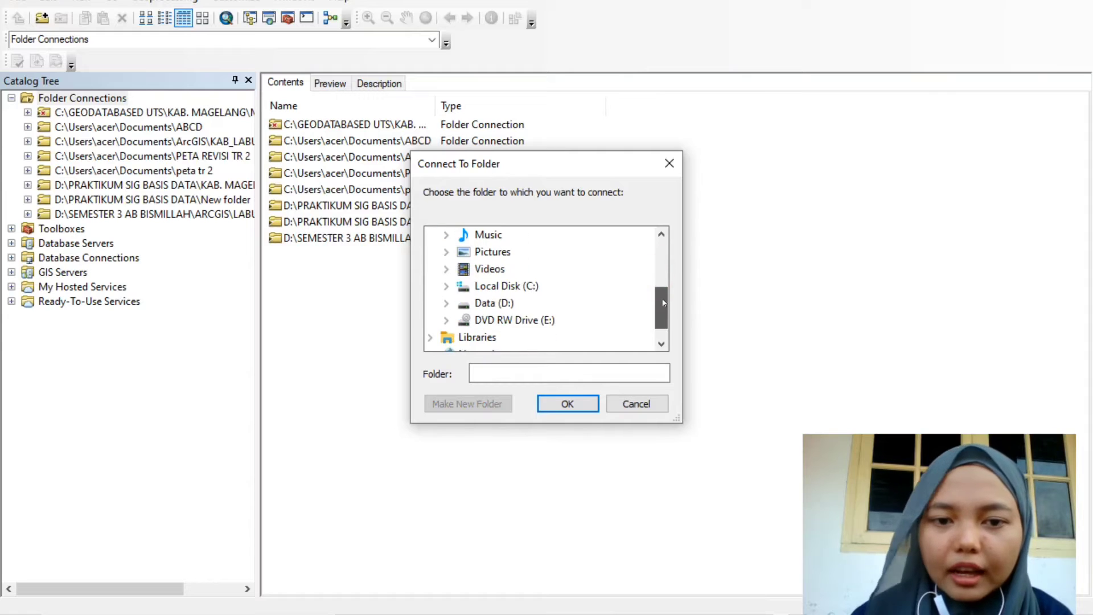
{"action": "double_click", "coordinate": [528, 286]}
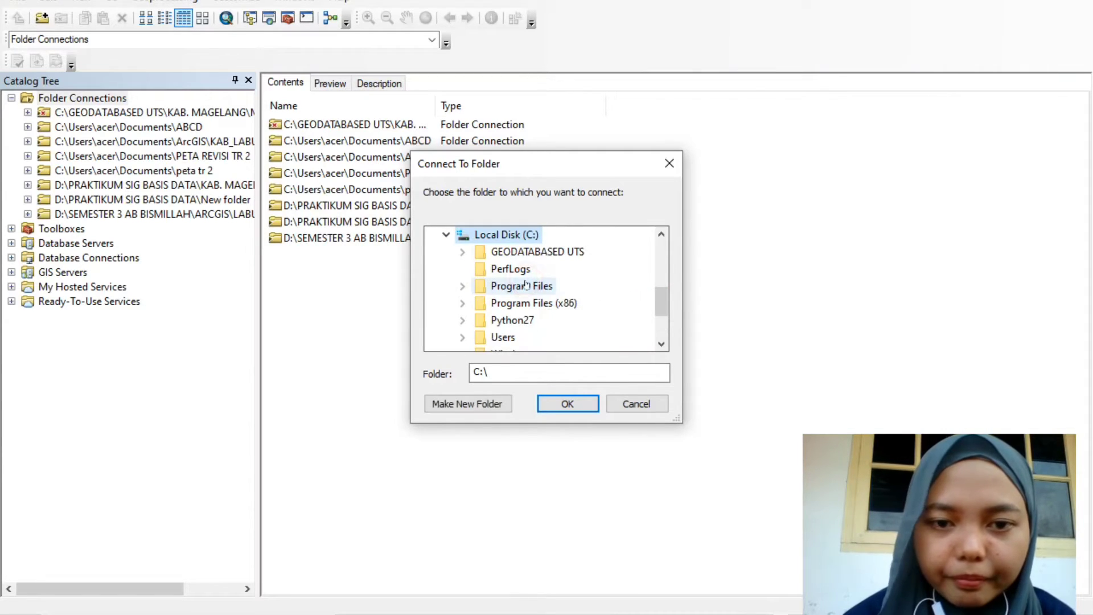
{"action": "left_click", "coordinate": [529, 251]}
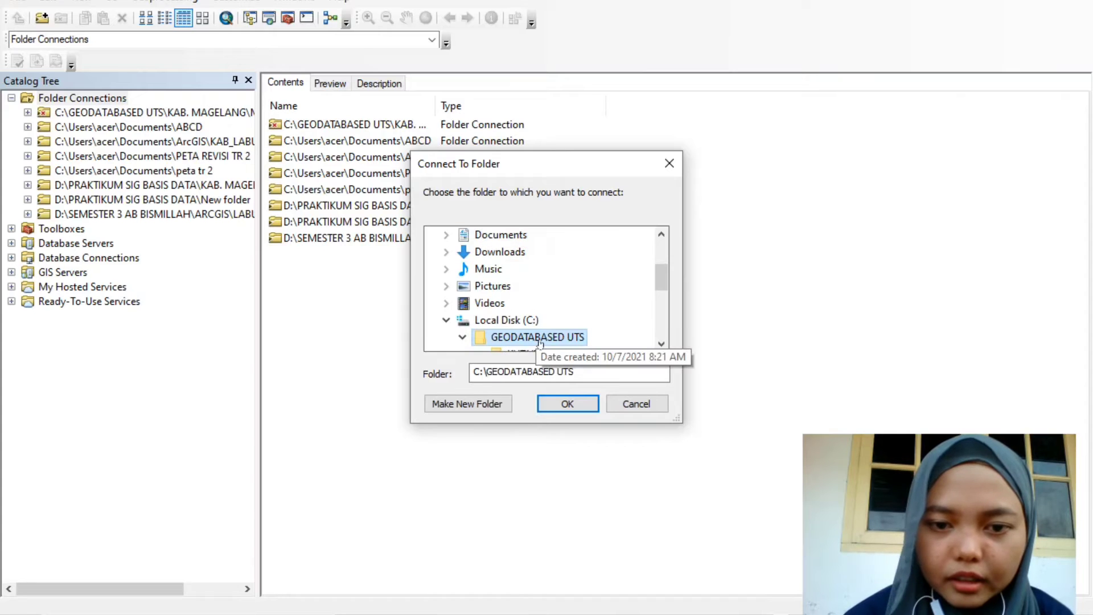
{"action": "left_click_drag", "start_coordinate": [660, 283], "coordinate": [660, 295]}
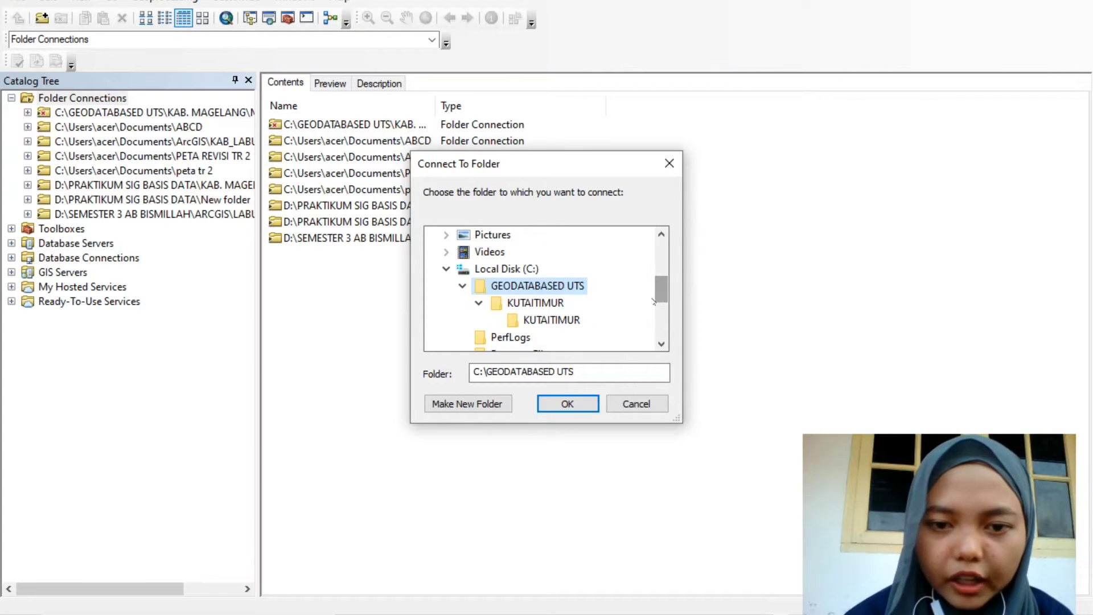
{"action": "left_click", "coordinate": [564, 321]}
{"action": "left_click", "coordinate": [571, 409]}
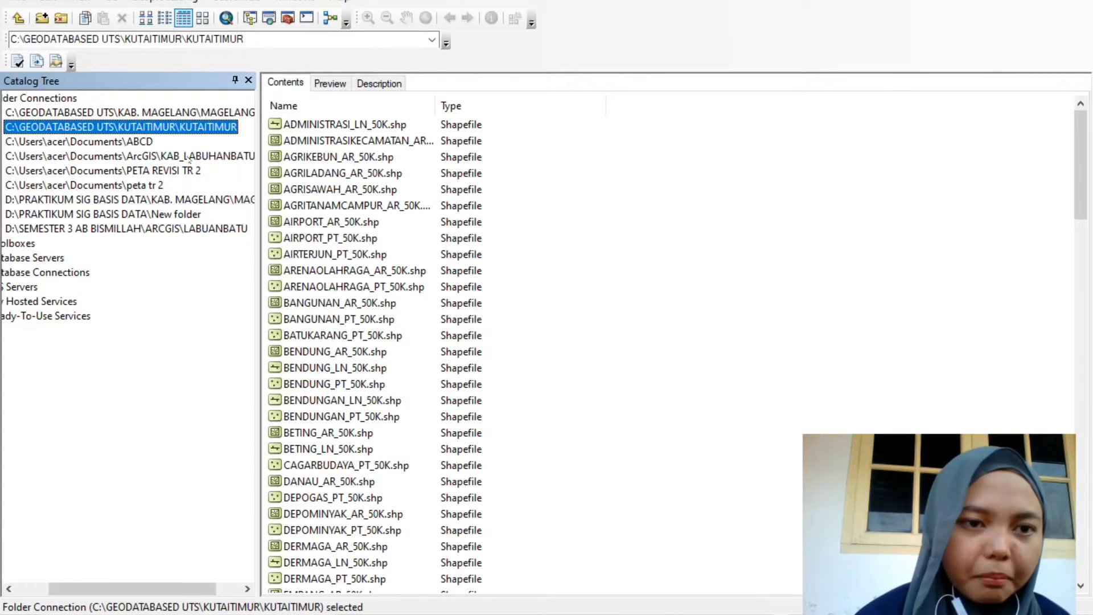
Create a personal geodatabase named KUTAI TIMUR in the connected KUTAITIMUR folder
{"action": "right_click", "coordinate": [211, 130]}
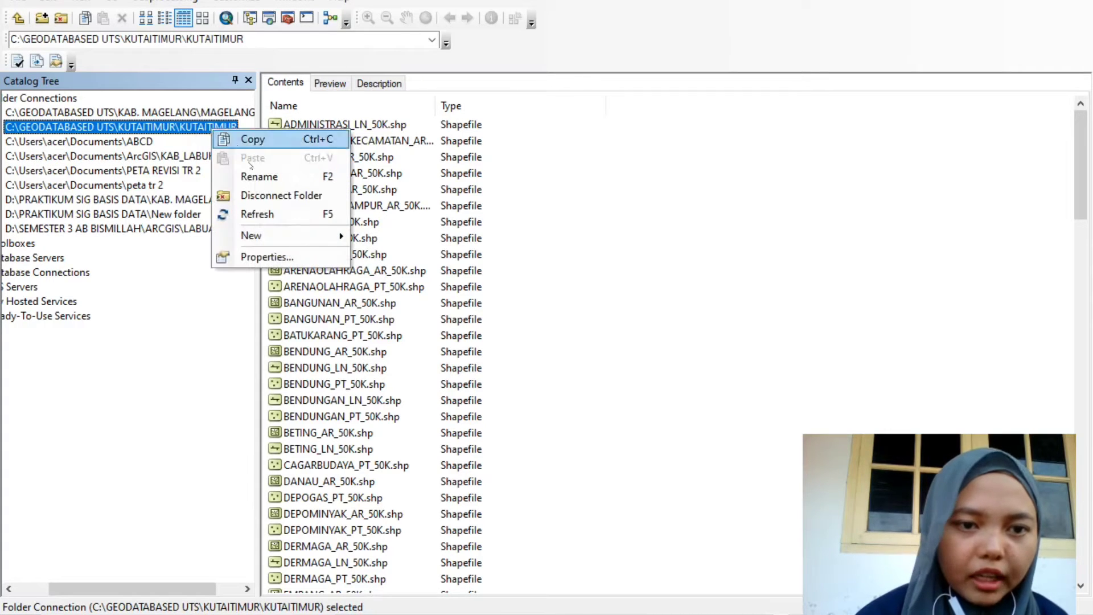
{"action": "mouse_move", "coordinate": [277, 241]}
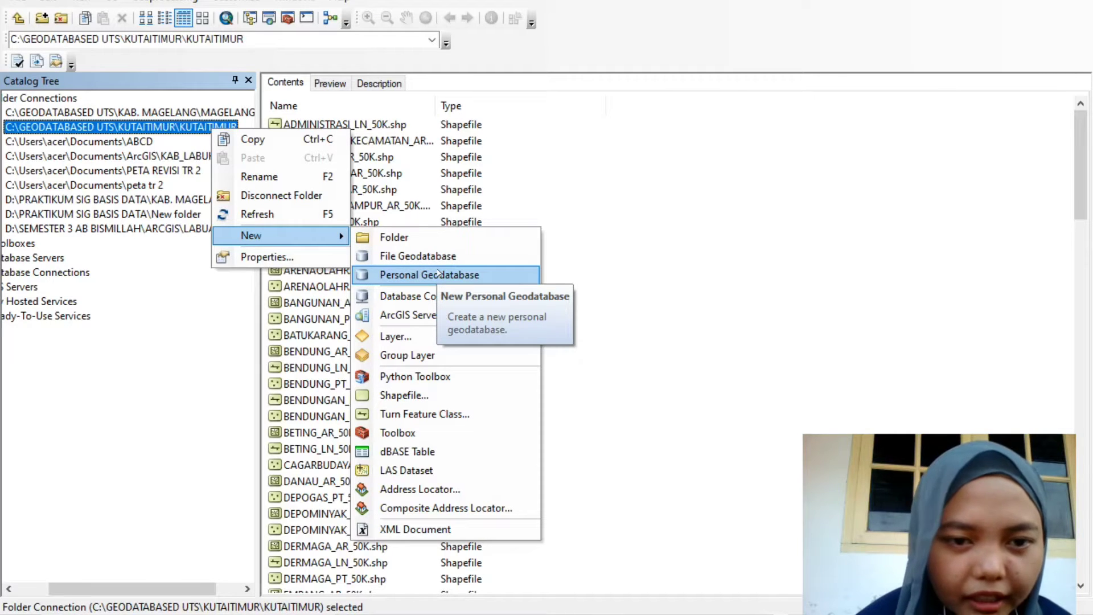
{"action": "left_click", "coordinate": [438, 273]}
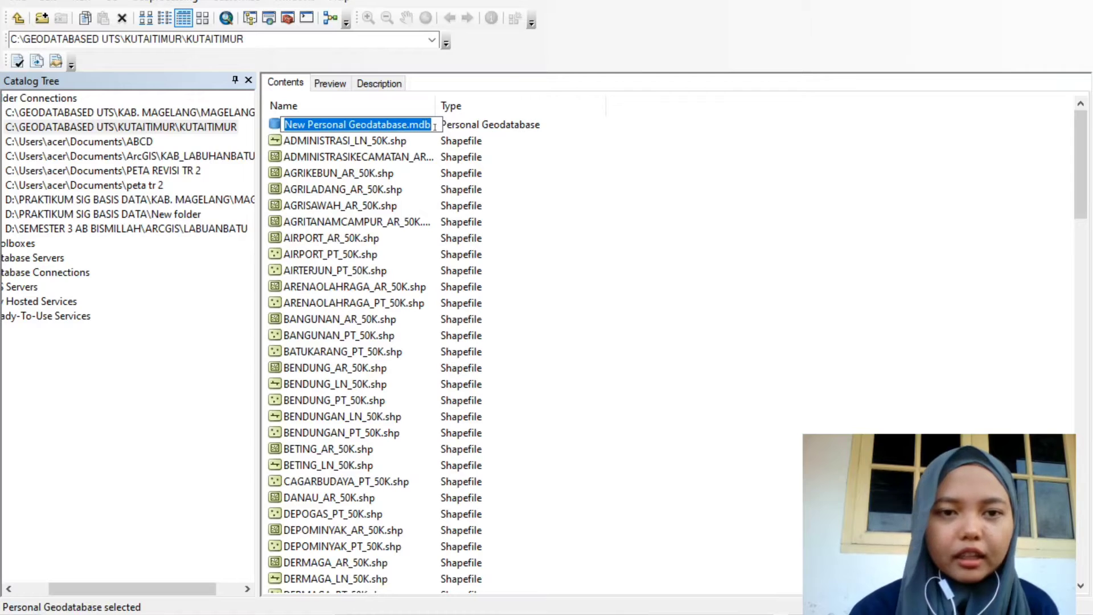
{"action": "key", "text": "BackSpace"}
{"action": "type", "text": "kut"}
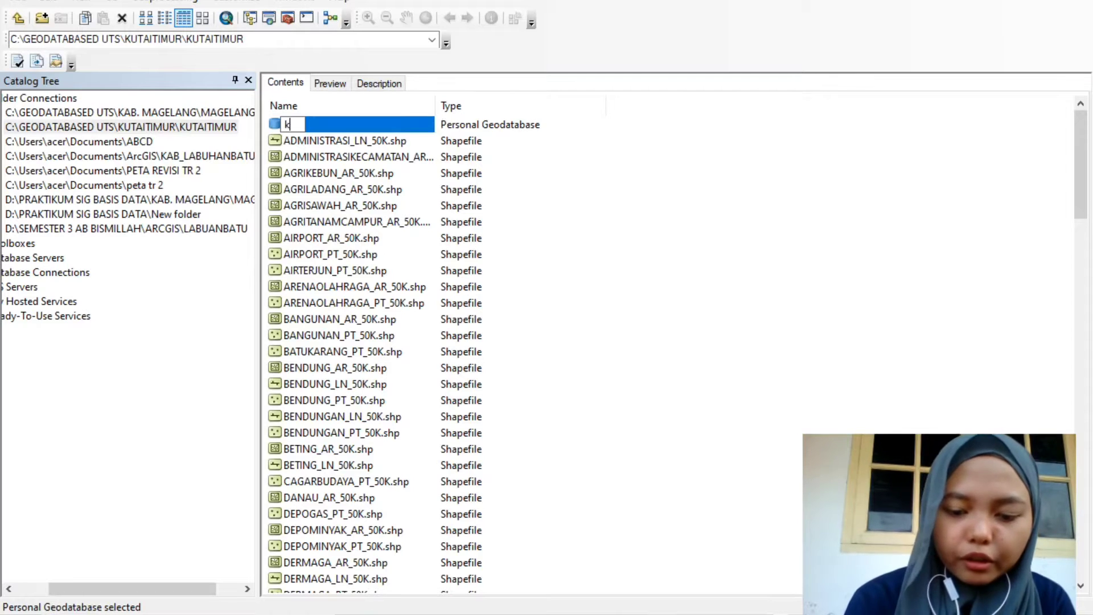
{"action": "key", "text": "BackSpace"}
{"action": "key", "text": "BackSpace"}
{"action": "key", "text": "BackSpace"}
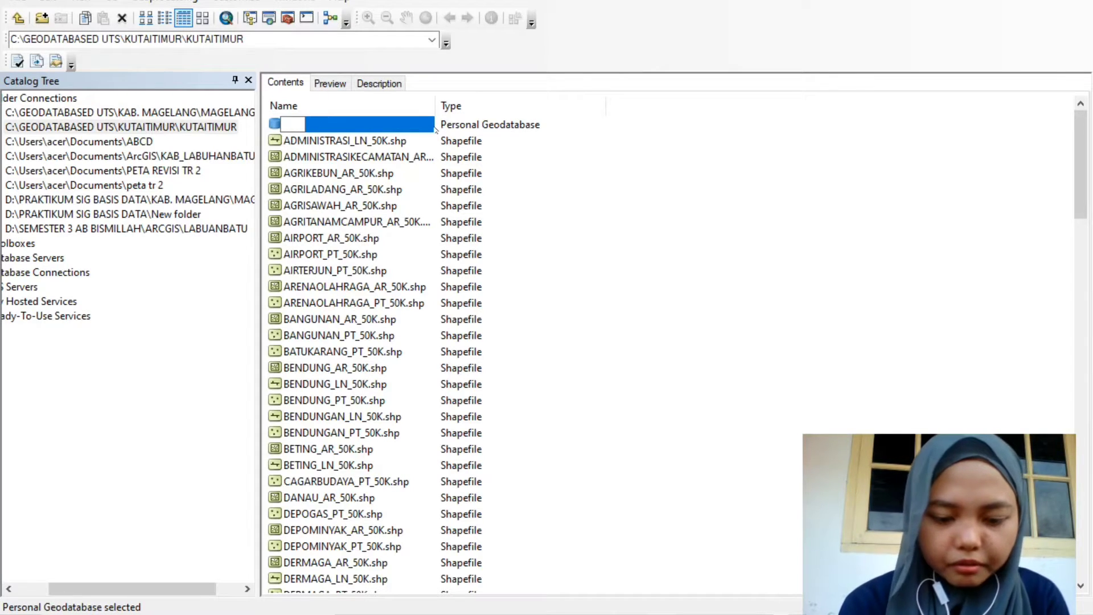
{"action": "type", "text": "KUTAI TIMUR"}
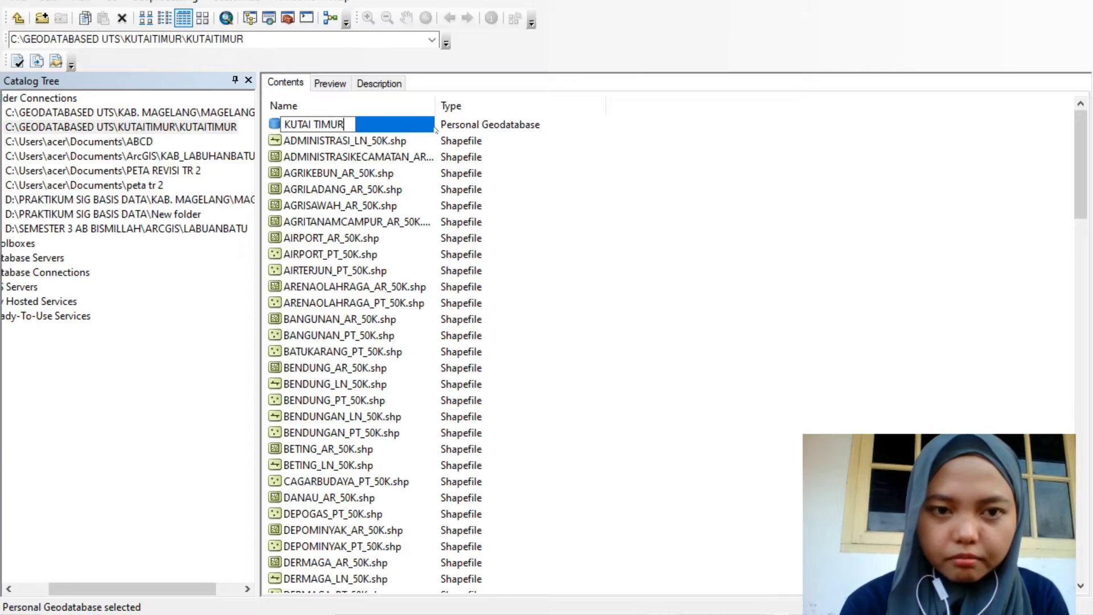
{"action": "key", "text": "Return"}
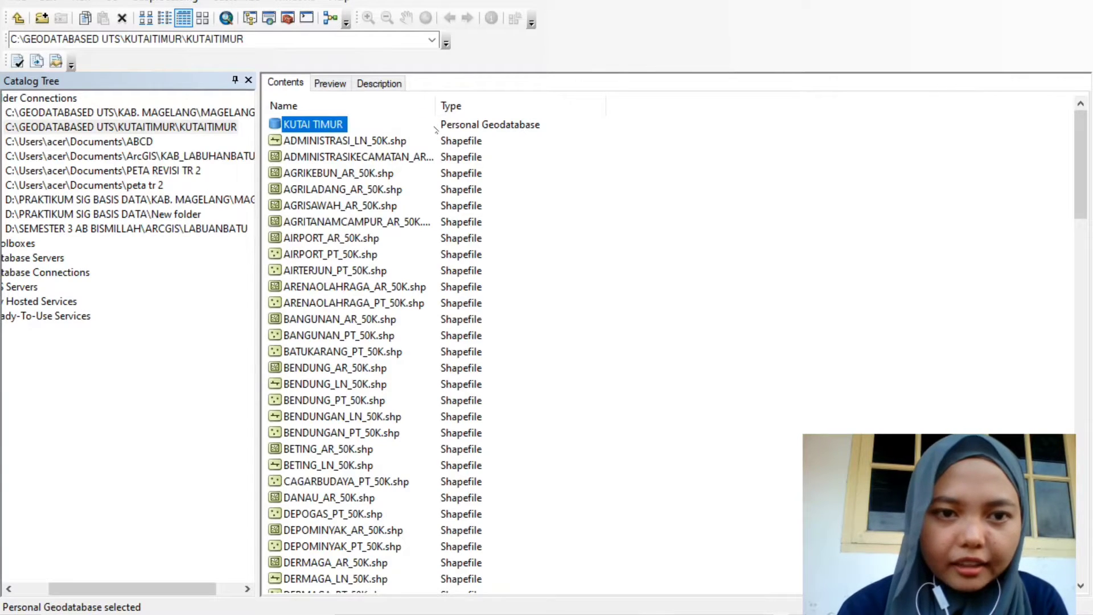
{"action": "left_click", "coordinate": [354, 125]}
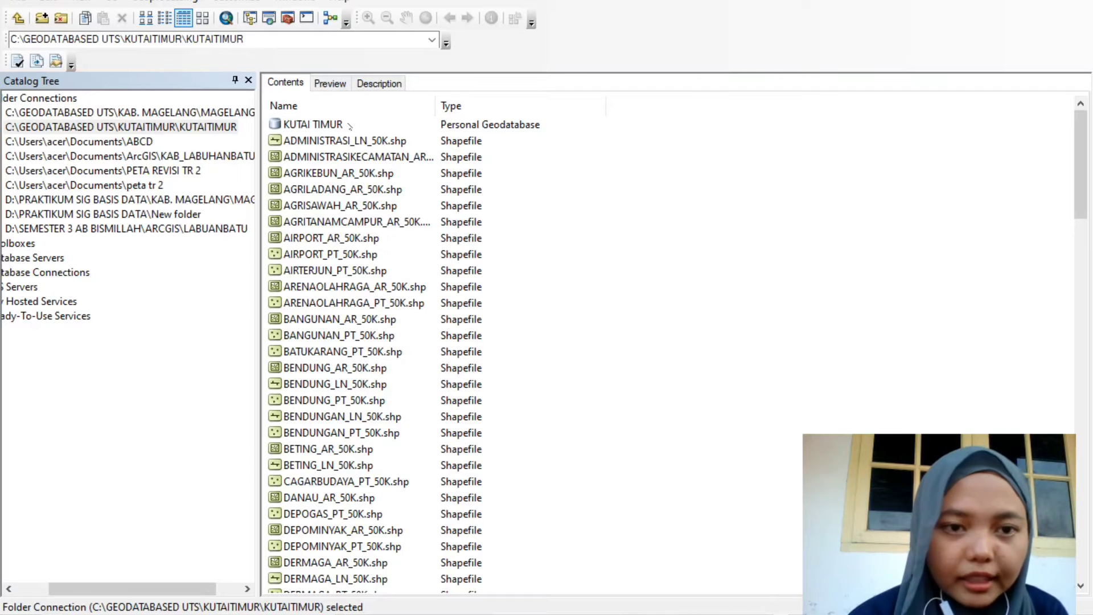
Start a new feature dataset named IG DASAR in the KUTAI TIMUR geodatabase, with WGS 1984 UTM Zone 49S as its XY coordinate system
{"action": "left_click", "coordinate": [335, 125]}
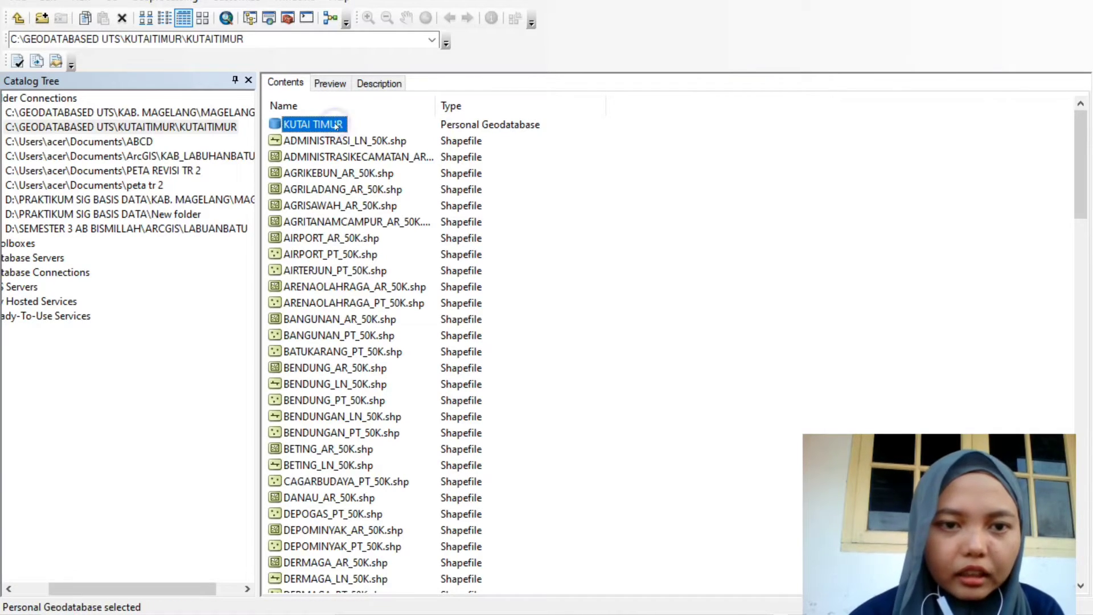
{"action": "right_click", "coordinate": [335, 125]}
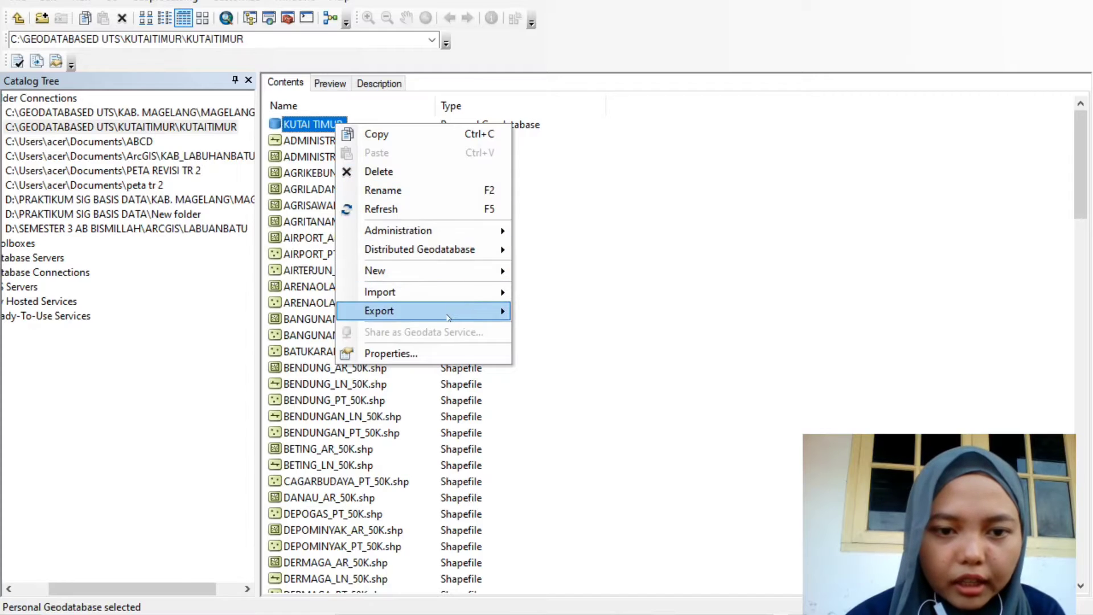
{"action": "left_click", "coordinate": [451, 272]}
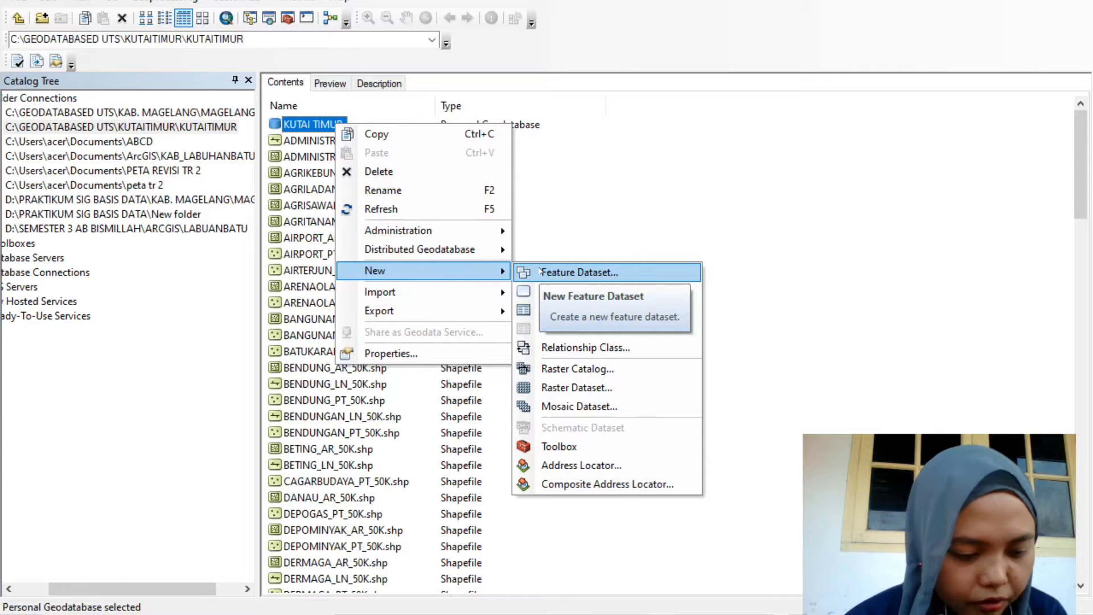
{"action": "left_click", "coordinate": [578, 272]}
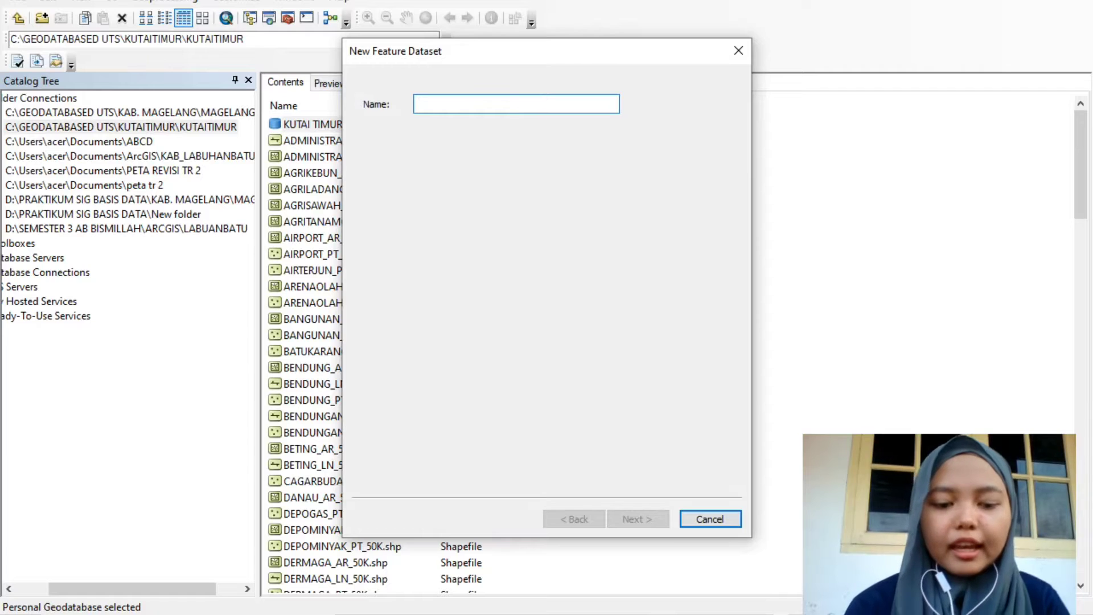
{"action": "type", "text": "IG DASAR"}
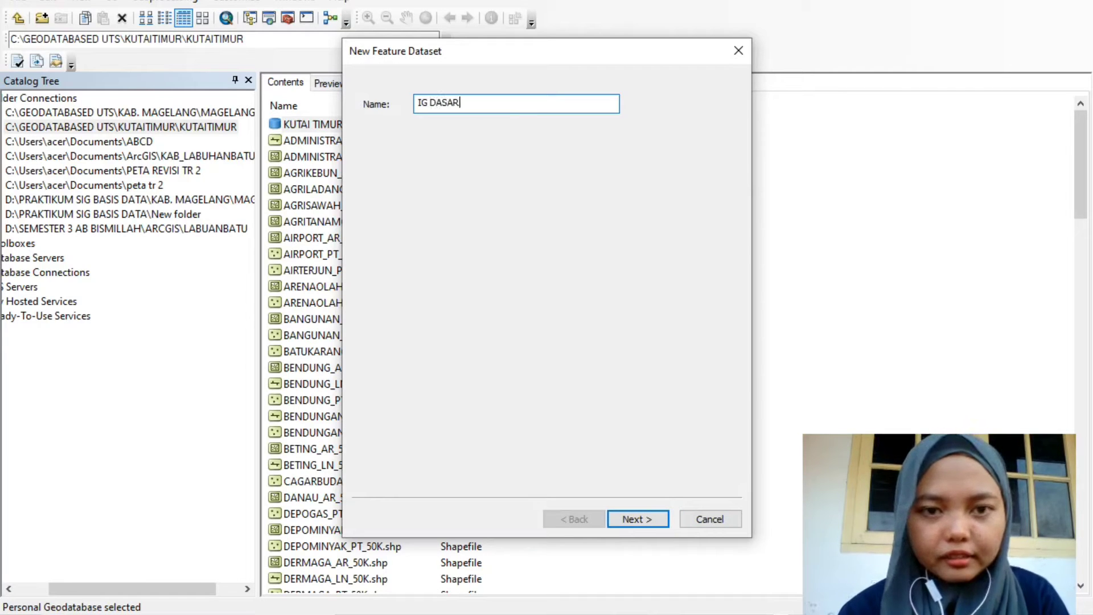
{"action": "left_click", "coordinate": [634, 520]}
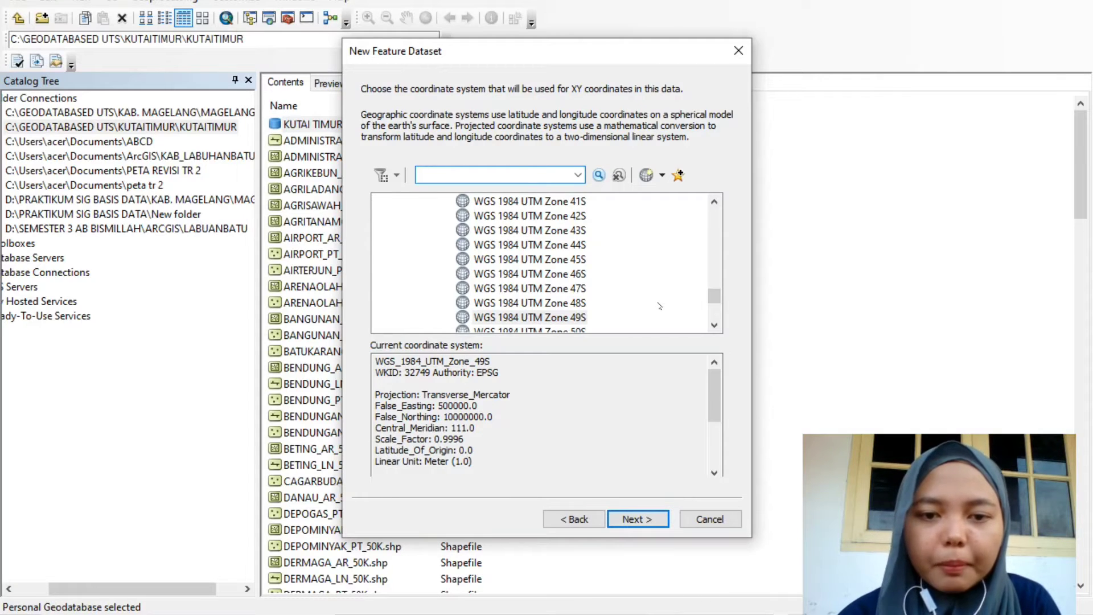
{"action": "left_click", "coordinate": [578, 319]}
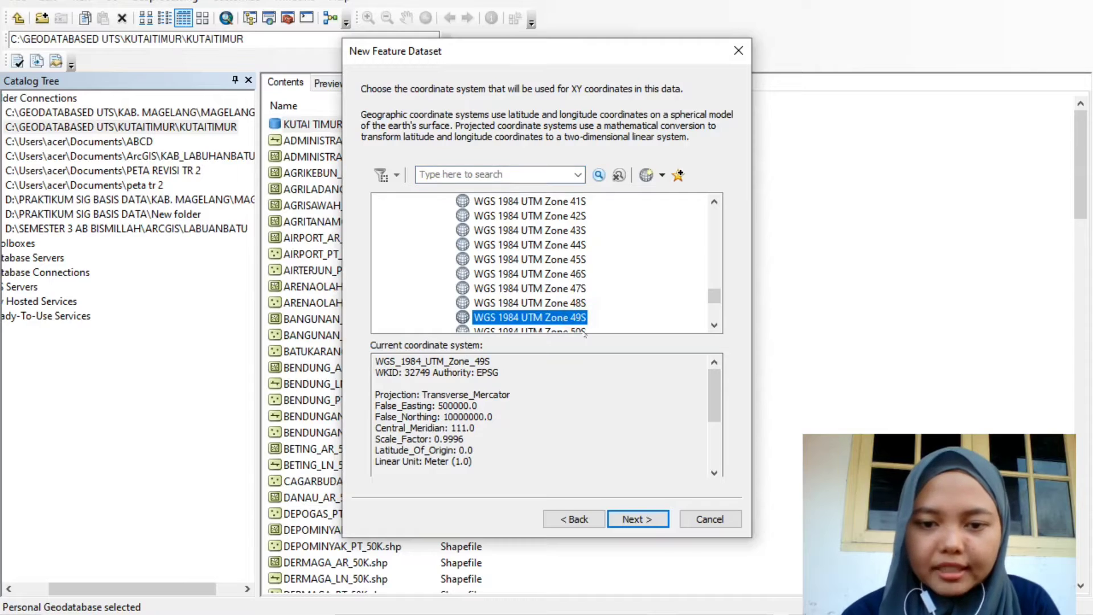
{"action": "left_click", "coordinate": [635, 518]}
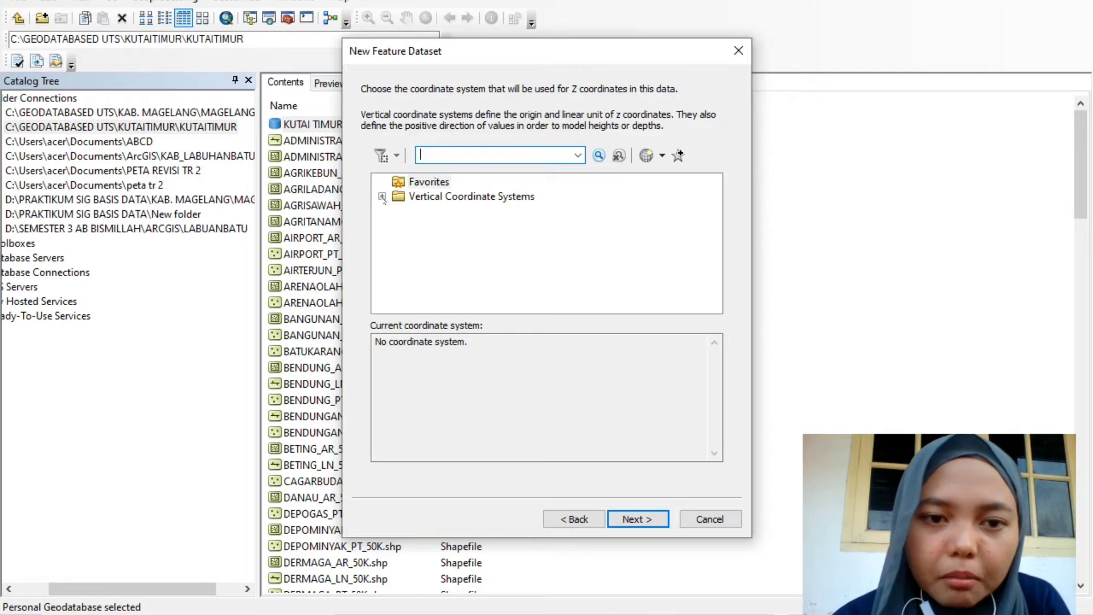
Choose the World vertical coordinate system WGS 1984 for the feature dataset, and finish creating it with the default tolerances
{"action": "left_click", "coordinate": [382, 196]}
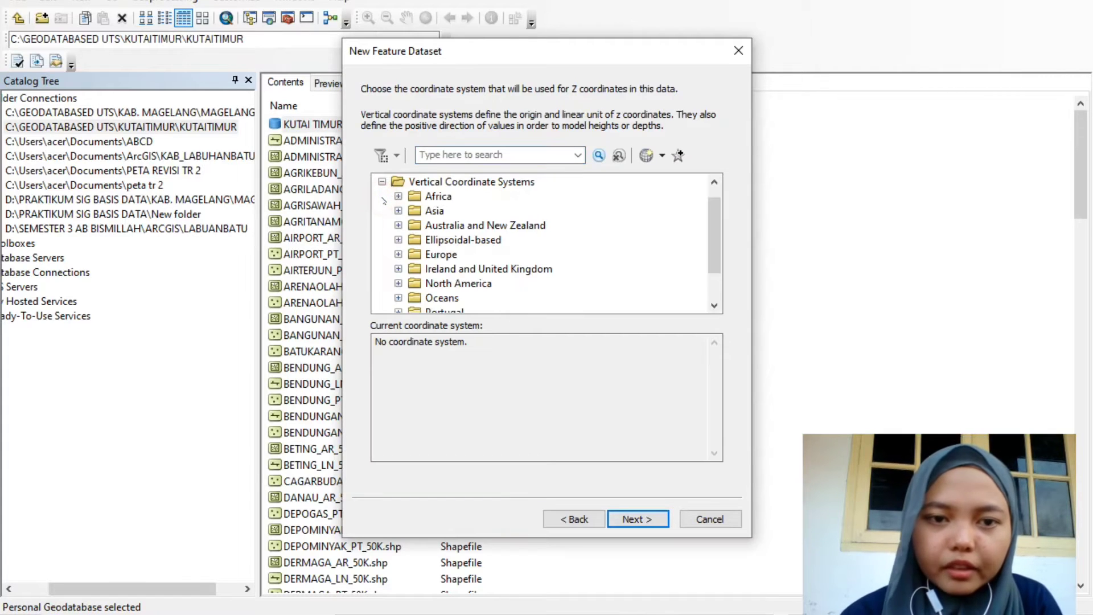
{"action": "left_click_drag", "start_coordinate": [716, 213], "coordinate": [715, 238]}
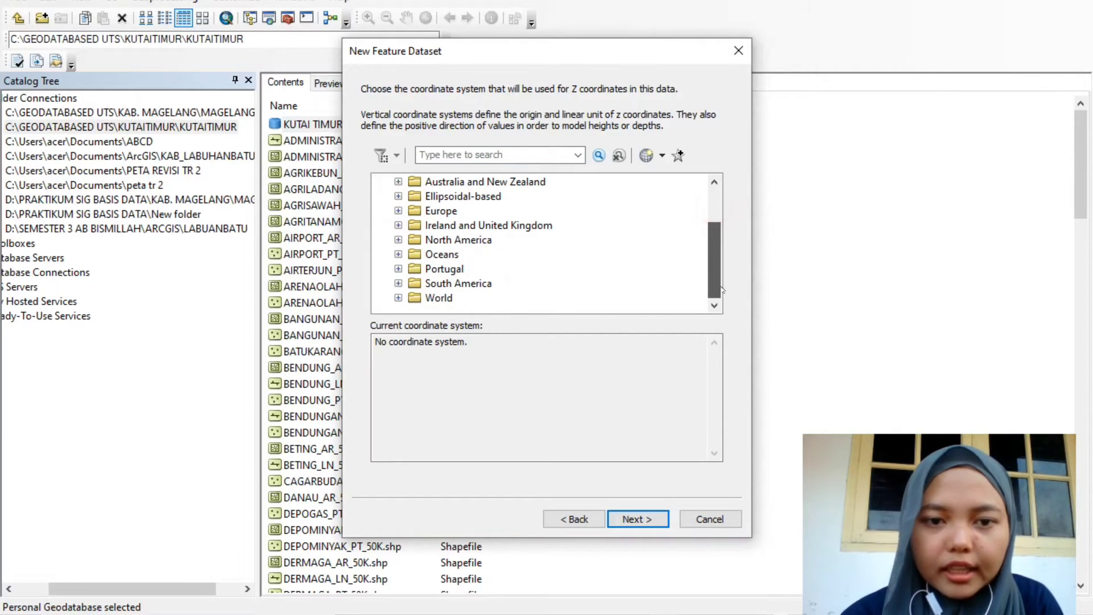
{"action": "left_click", "coordinate": [398, 298]}
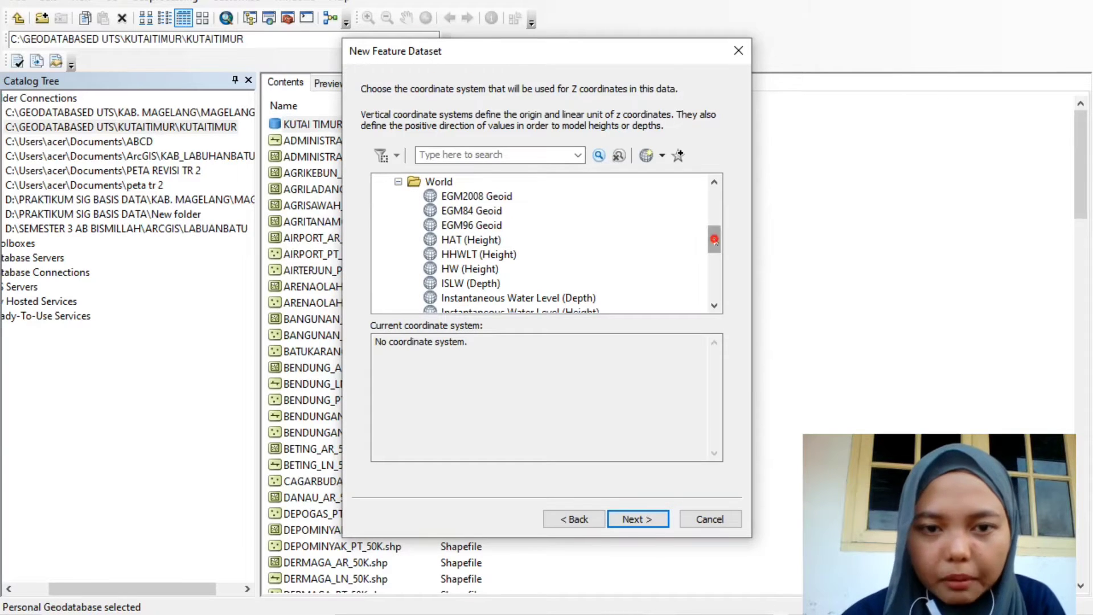
{"action": "left_click_drag", "start_coordinate": [715, 241], "coordinate": [714, 284]}
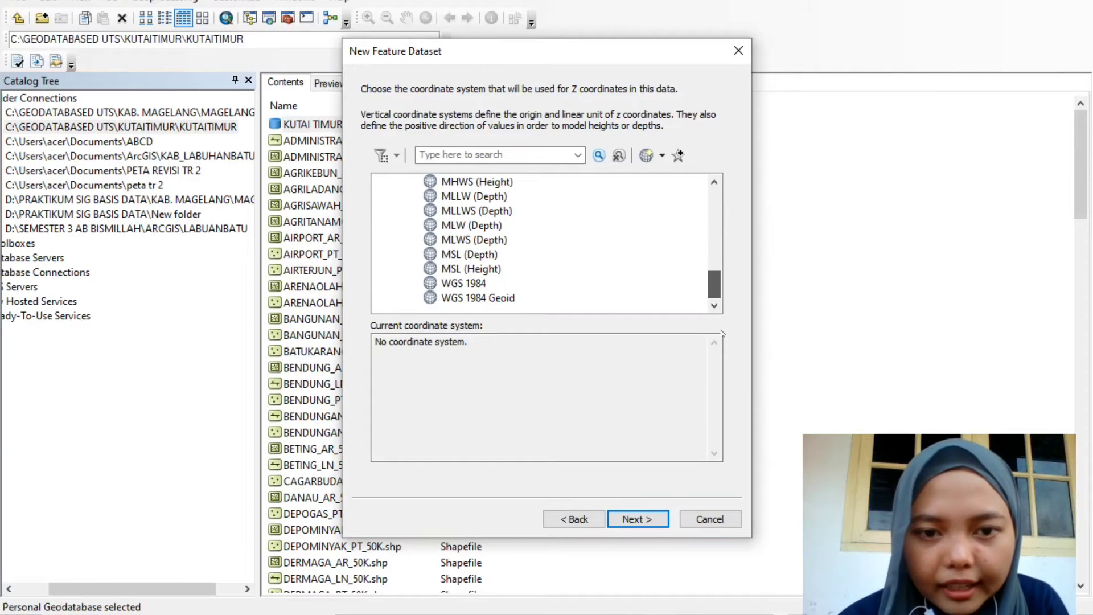
{"action": "left_click", "coordinate": [482, 283]}
{"action": "left_click", "coordinate": [639, 517]}
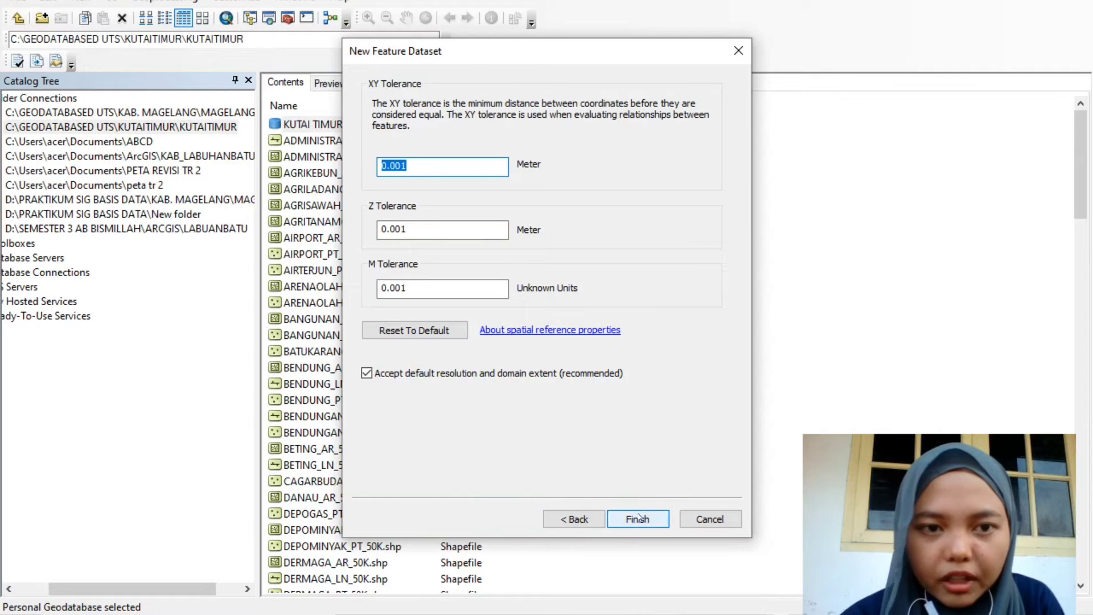
{"action": "left_click", "coordinate": [637, 518]}
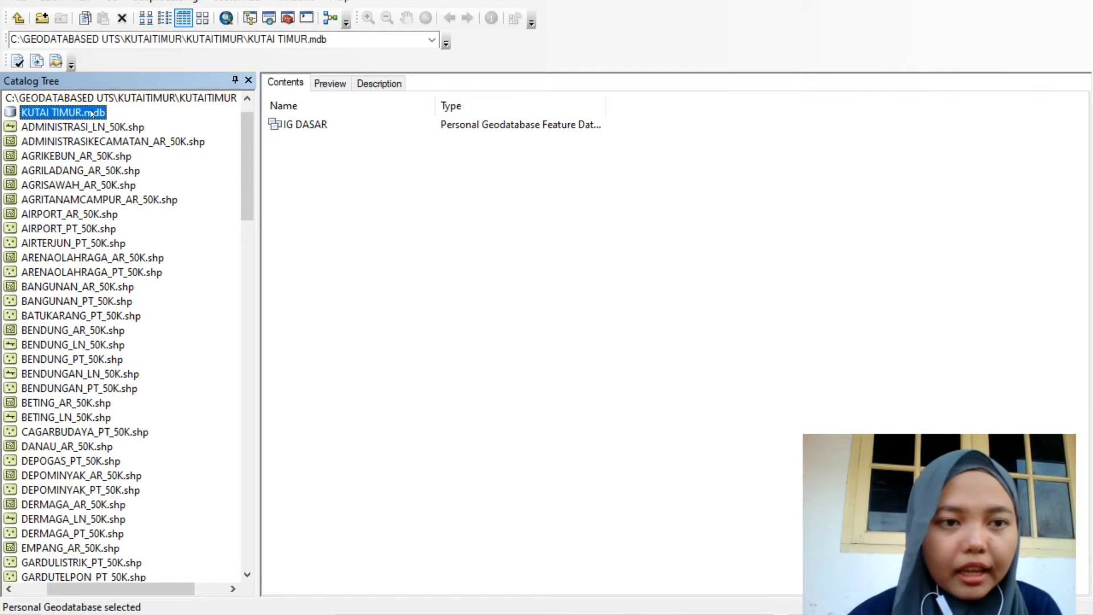
Start a new feature dataset named IG TEMATIK in the KUTAI TIMUR geodatabase, with WGS 1984 UTM Zone 49S as its XY coordinate system
{"action": "right_click", "coordinate": [91, 114]}
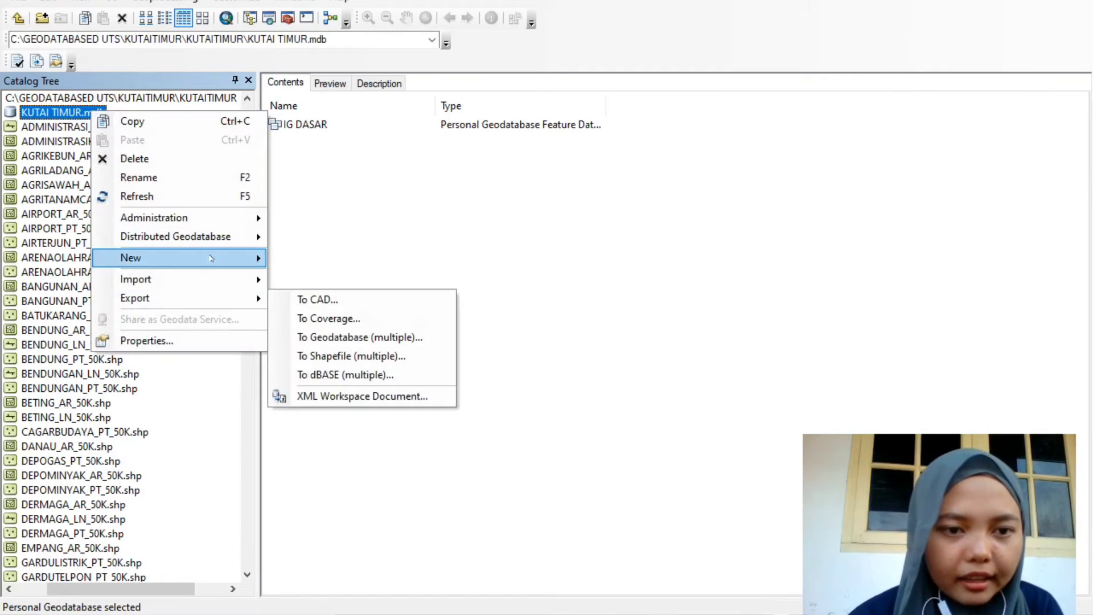
{"action": "mouse_move", "coordinate": [211, 258]}
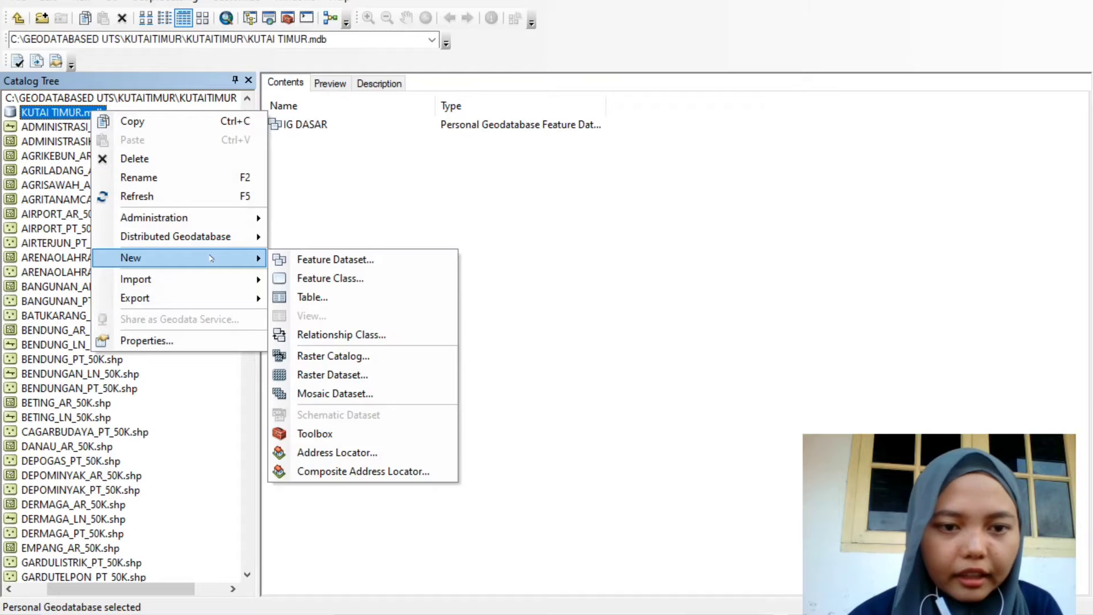
{"action": "left_click", "coordinate": [310, 259]}
{"action": "type", "text": "I"}
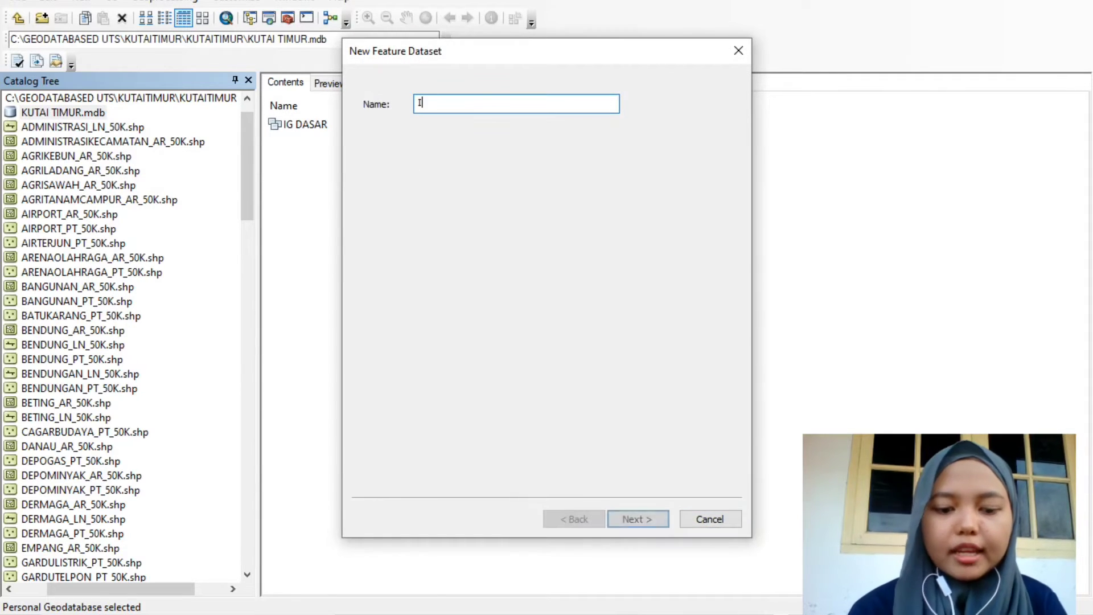
{"action": "type", "text": "G TEMTA"}
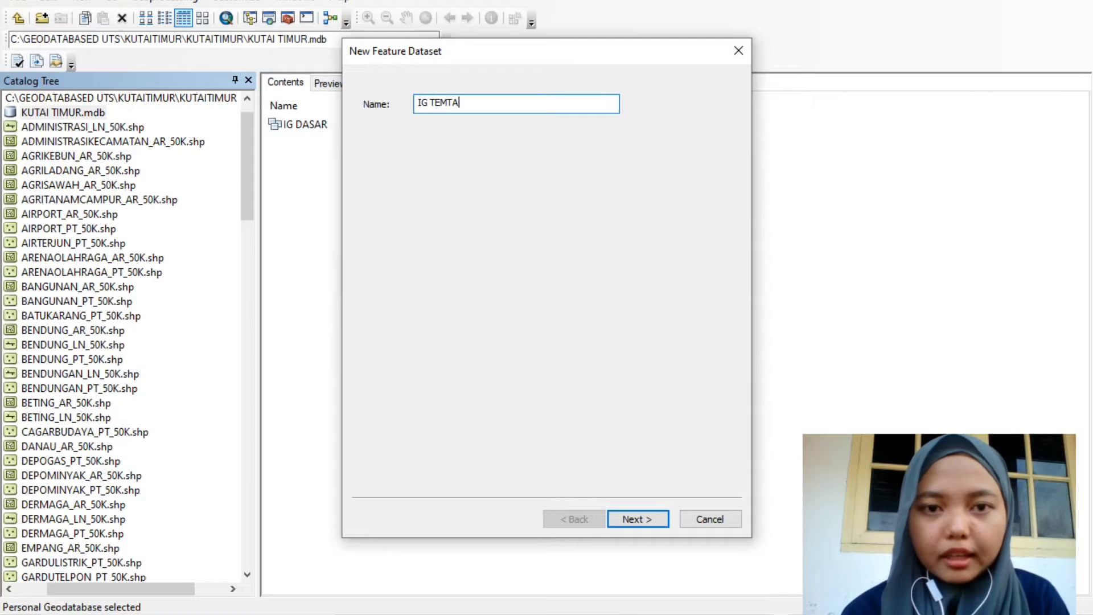
{"action": "key", "text": "BackSpace"}
{"action": "key", "text": "BackSpace"}
{"action": "type", "text": "ATIK"}
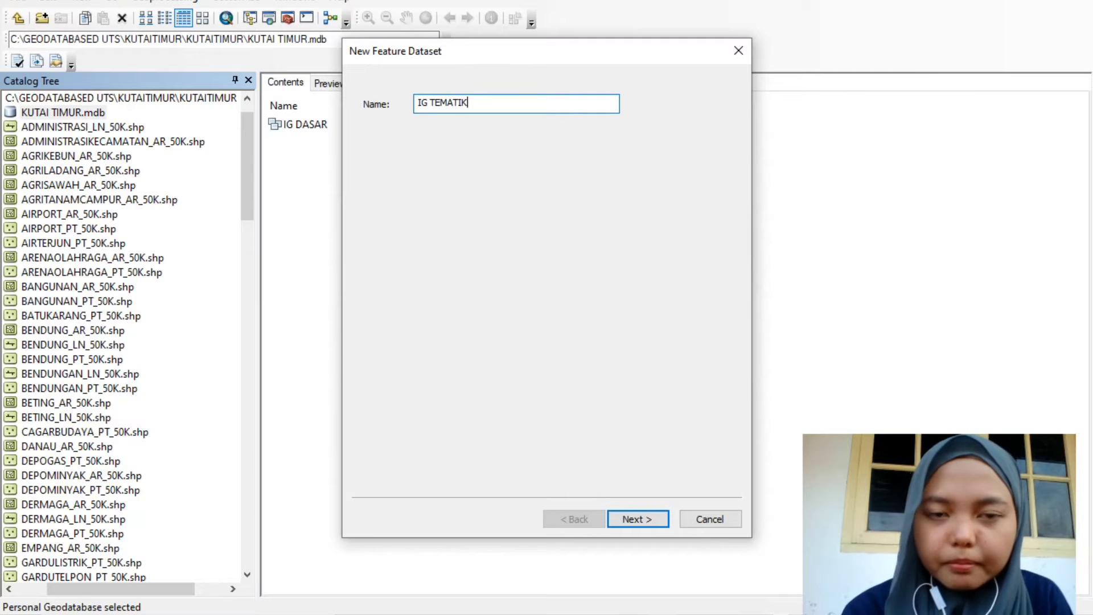
{"action": "left_click", "coordinate": [639, 519]}
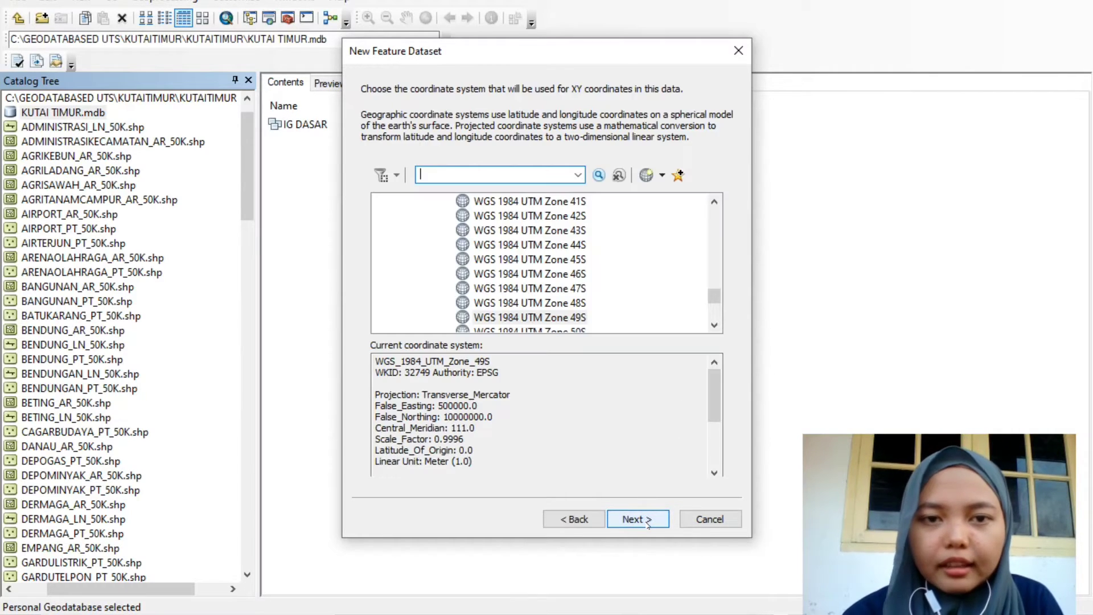
{"action": "left_click", "coordinate": [541, 318]}
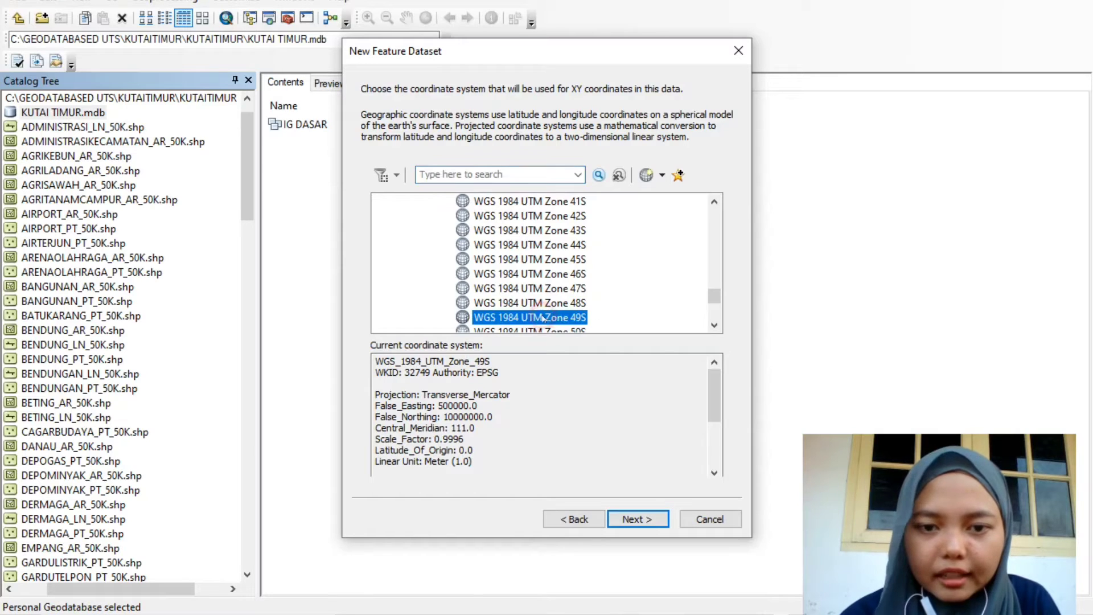
{"action": "left_click", "coordinate": [633, 518]}
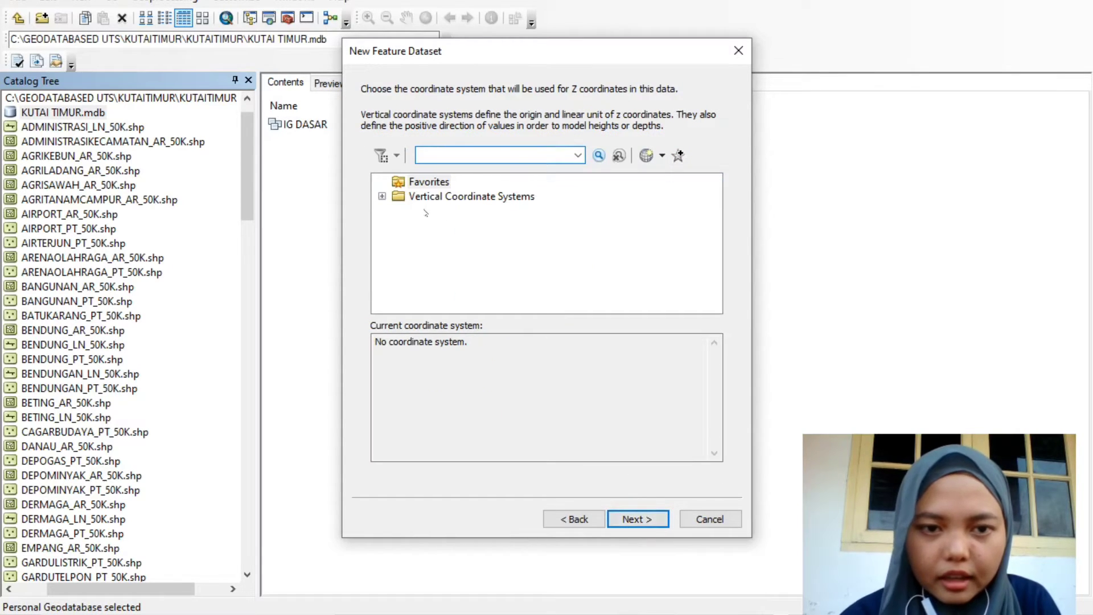
Assign the World vertical coordinate system WGS 1984 to IG TEMATIK, and finish creating the dataset with the default tolerances
{"action": "left_click", "coordinate": [382, 196]}
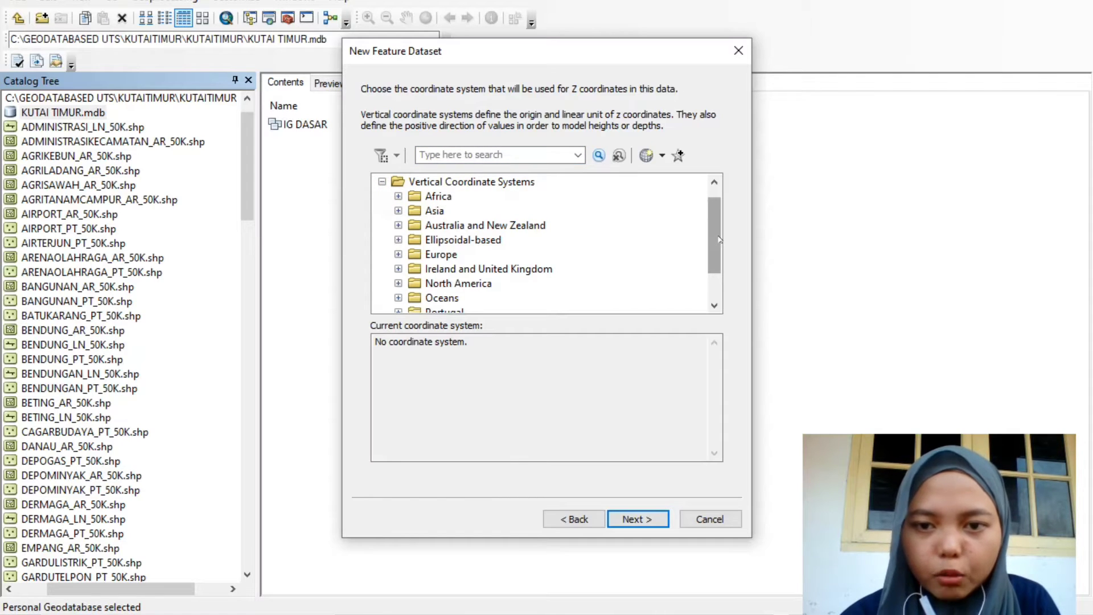
{"action": "scroll", "coordinate": [715, 239], "scroll_direction": "down", "scroll_amount": 1}
{"action": "left_click", "coordinate": [398, 297]}
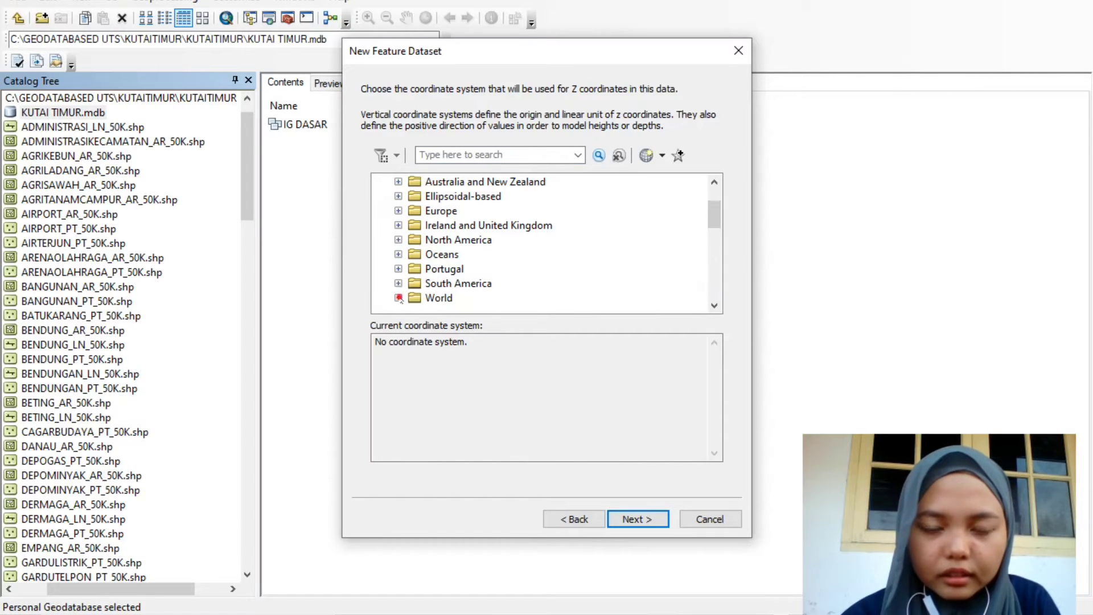
{"action": "left_click_drag", "start_coordinate": [714, 243], "coordinate": [714, 288]}
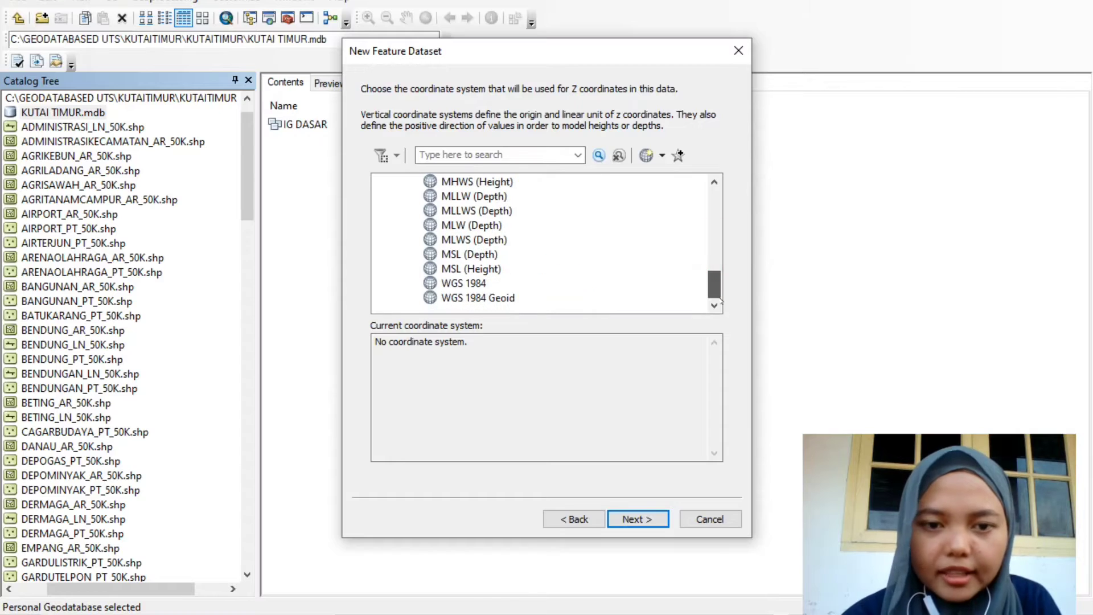
{"action": "left_click", "coordinate": [466, 282]}
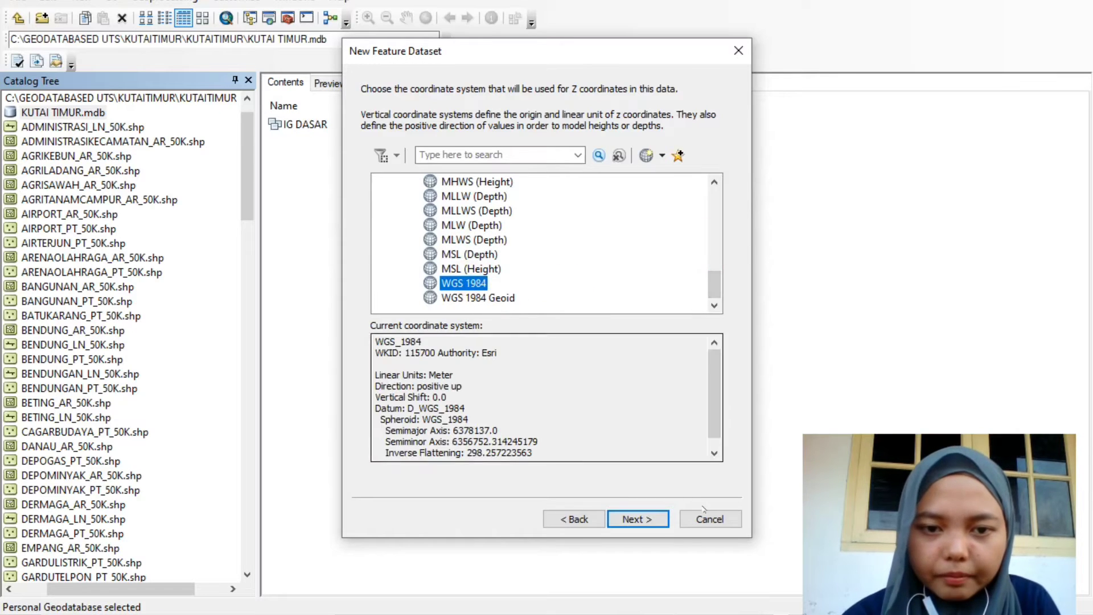
{"action": "left_click", "coordinate": [637, 519]}
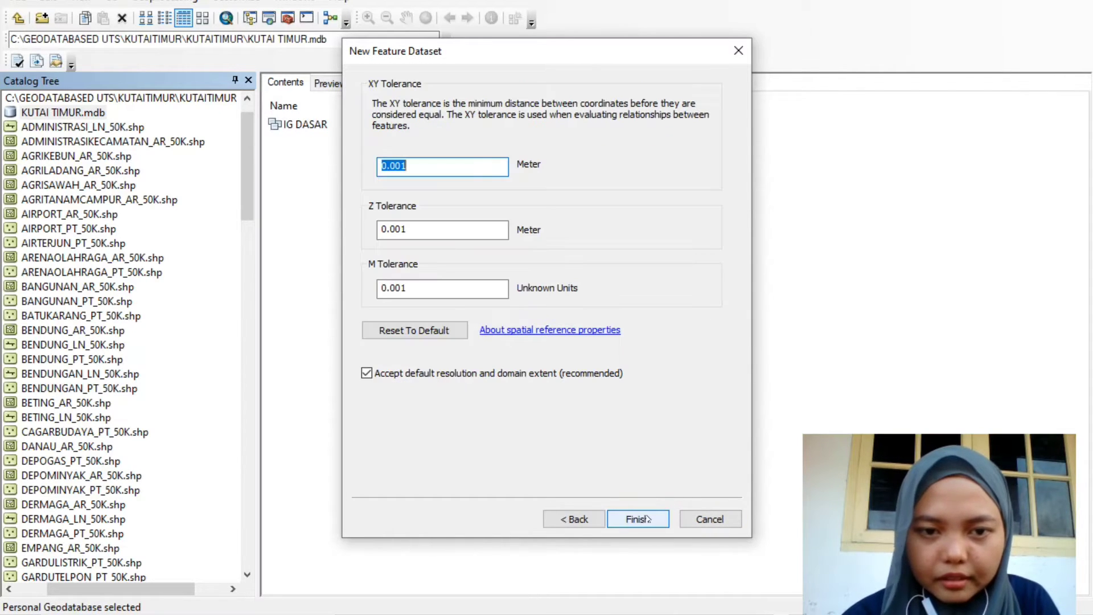
{"action": "left_click", "coordinate": [642, 519]}
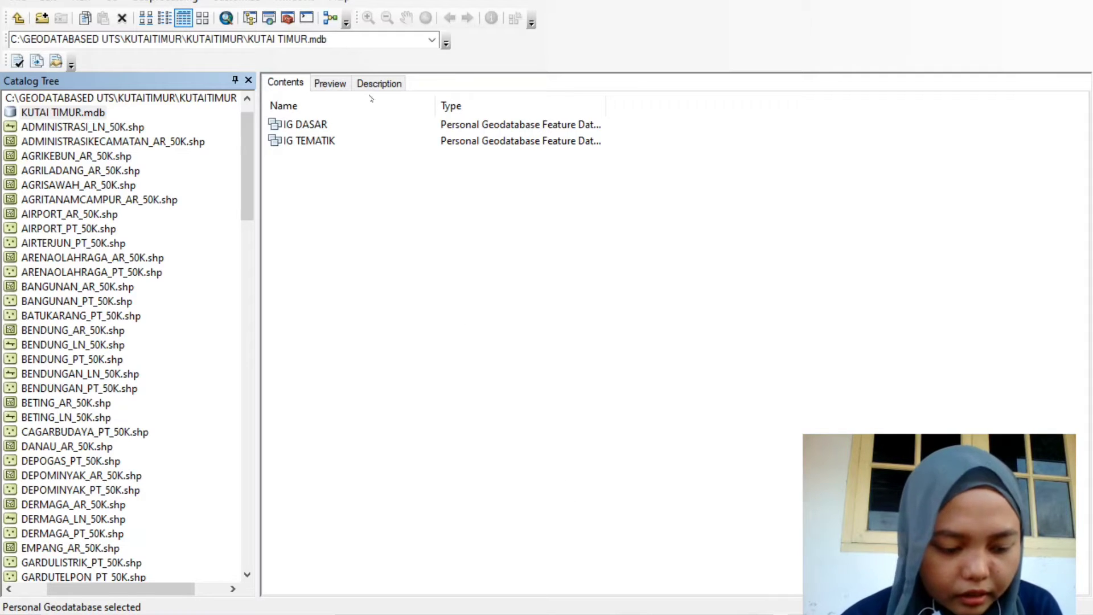
Set the current workspace in the geoprocessing environment settings to KUTAI TIMUR.mdb
{"action": "left_click", "coordinate": [191, 1]}
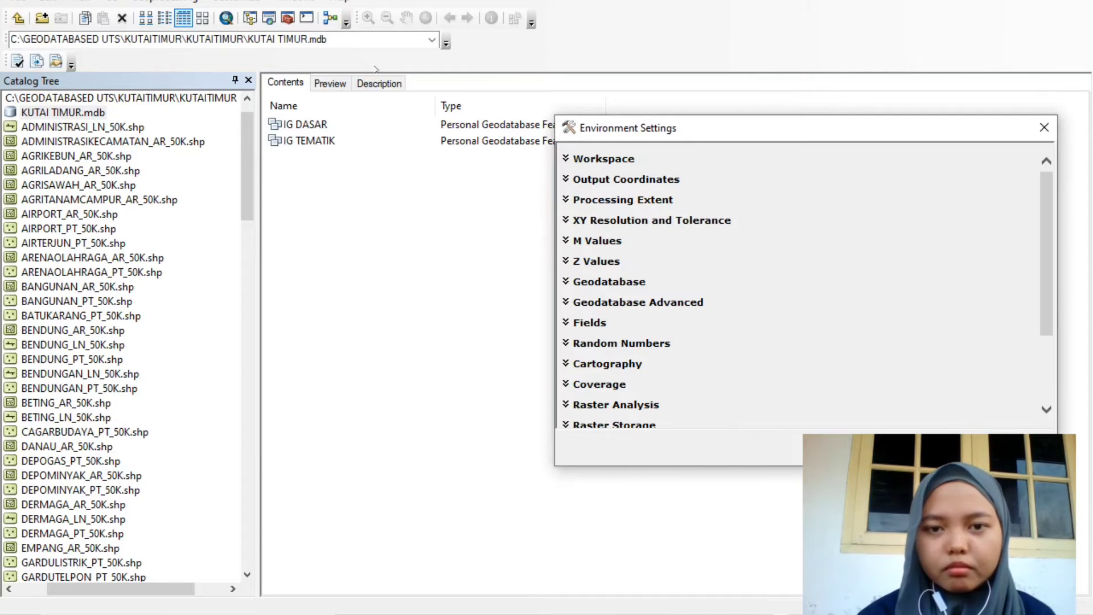
{"action": "left_click", "coordinate": [599, 157]}
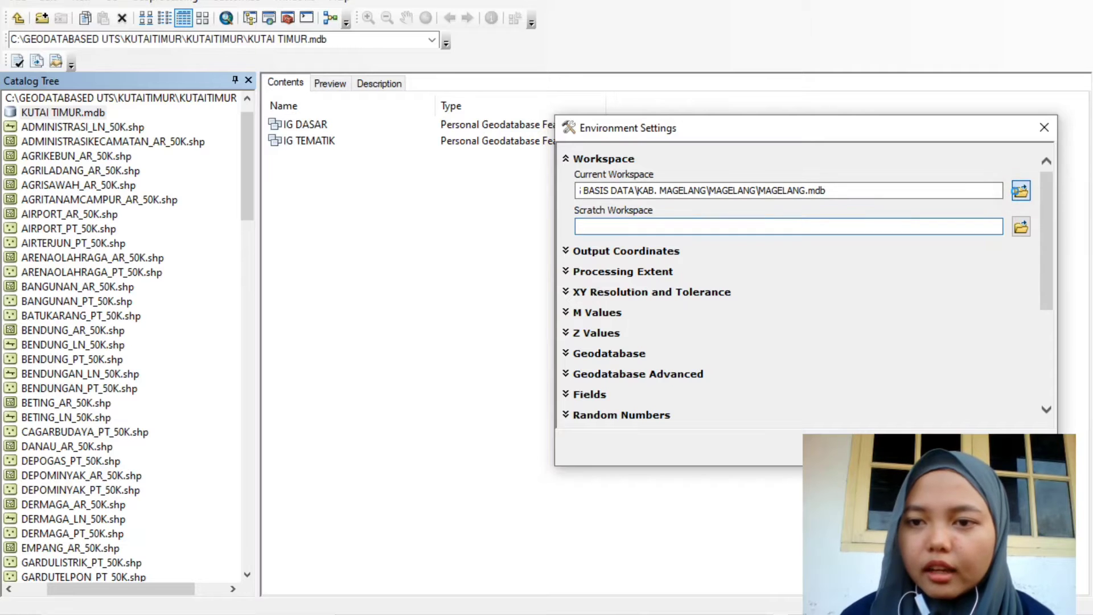
{"action": "left_click", "coordinate": [1020, 191]}
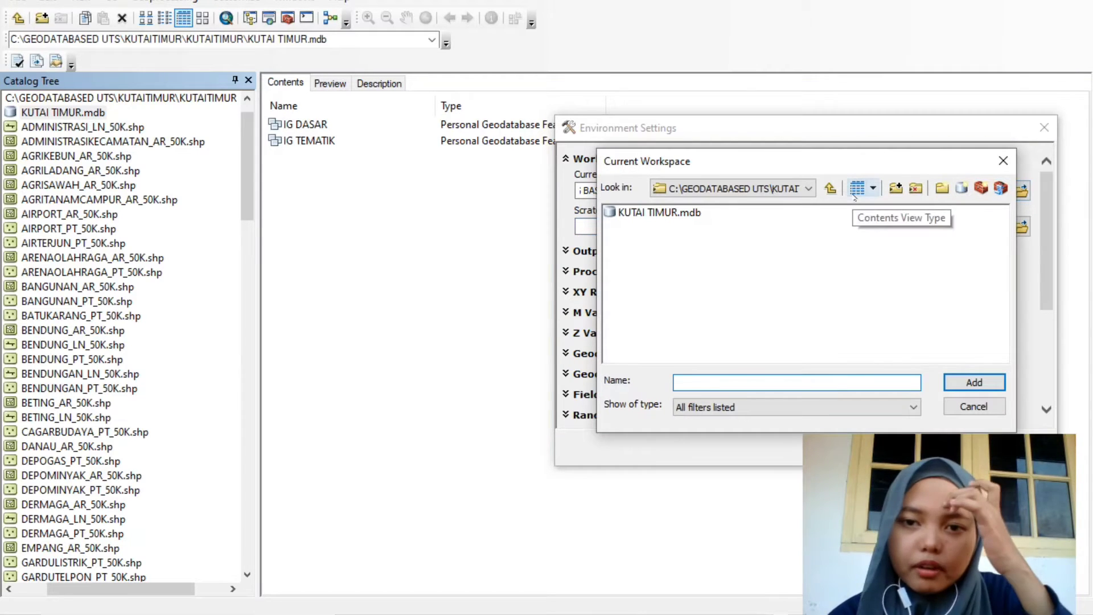
{"action": "left_click", "coordinate": [679, 214]}
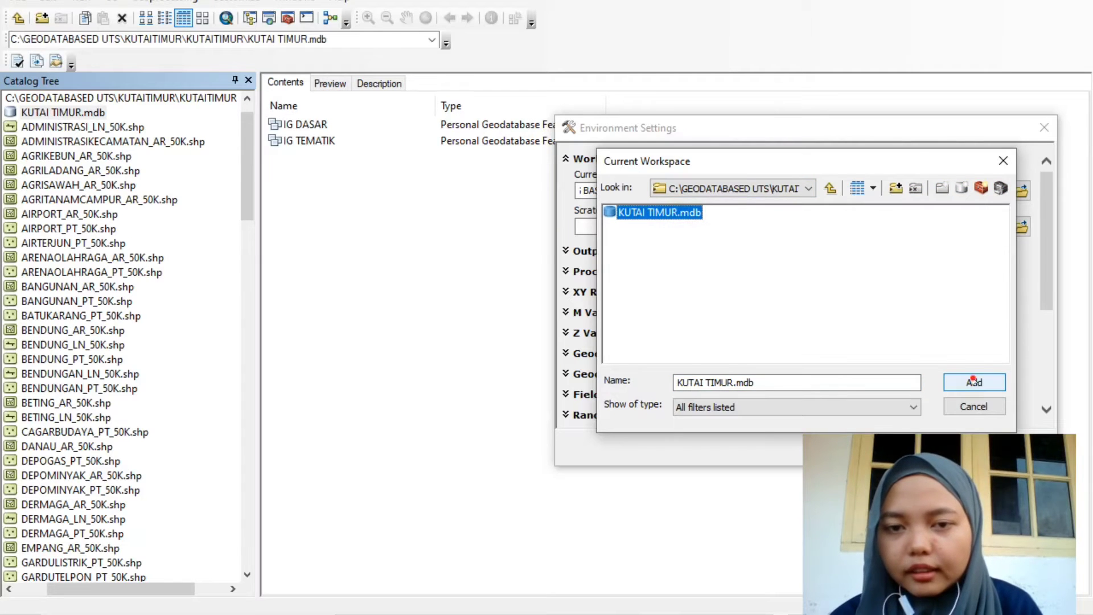
{"action": "left_click", "coordinate": [973, 381]}
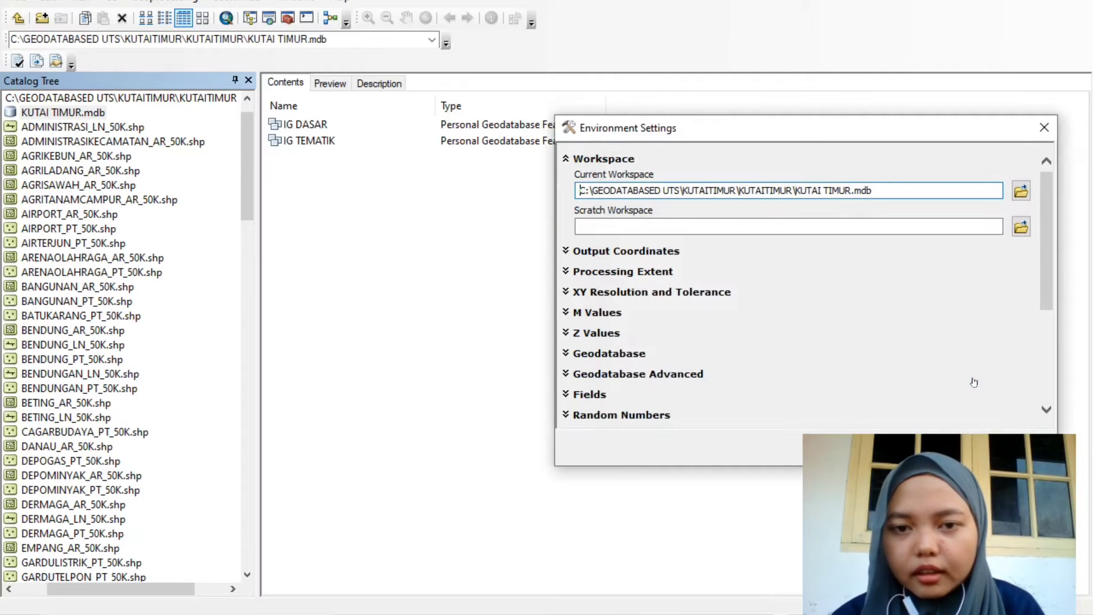
Specify WGS 1984 UTM Zone 49S as the output coordinate system, and apply the environment settings
{"action": "left_click", "coordinate": [651, 250]}
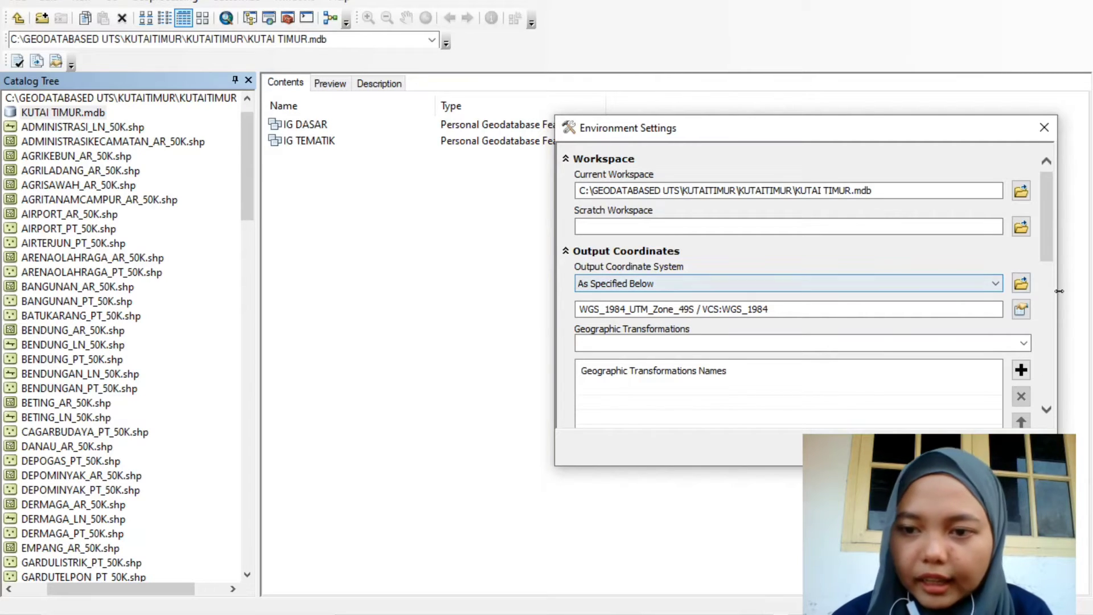
{"action": "left_click", "coordinate": [1020, 309]}
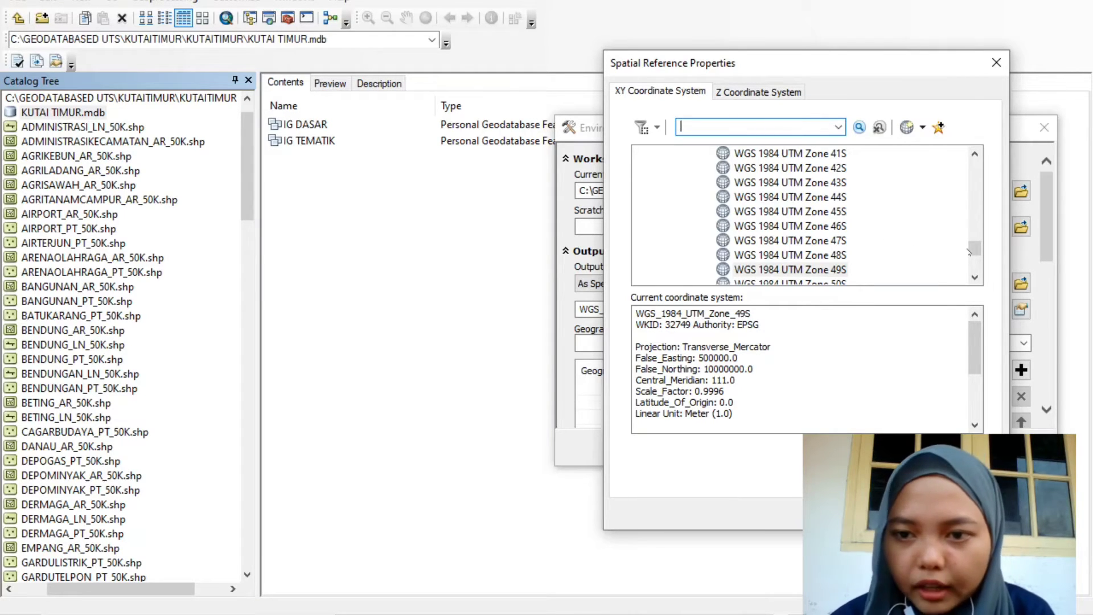
{"action": "left_click_drag", "start_coordinate": [974, 248], "coordinate": [970, 253]}
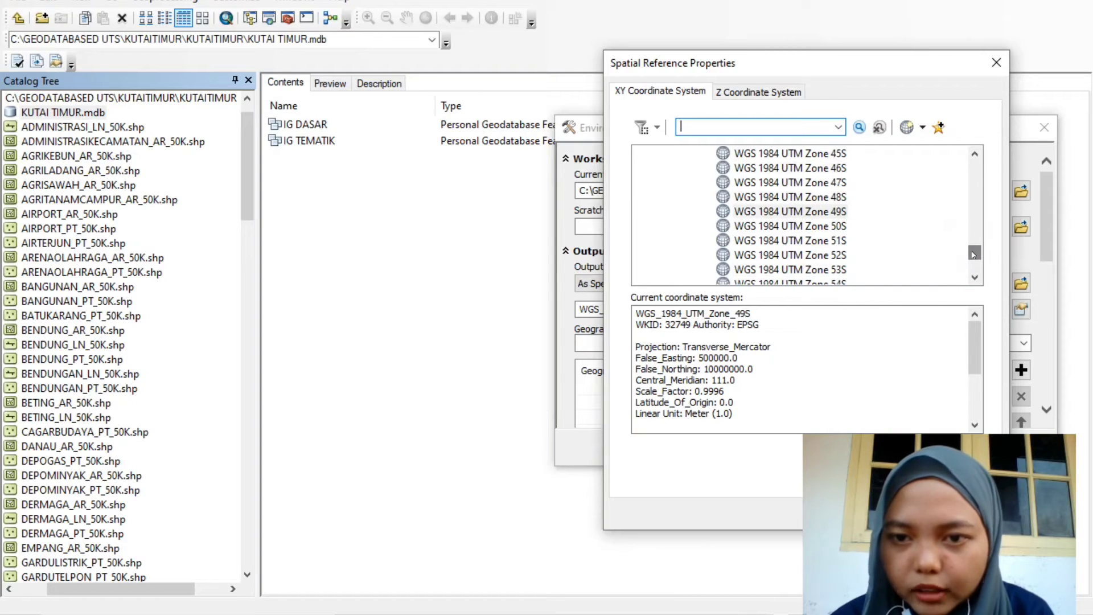
{"action": "left_click", "coordinate": [814, 211]}
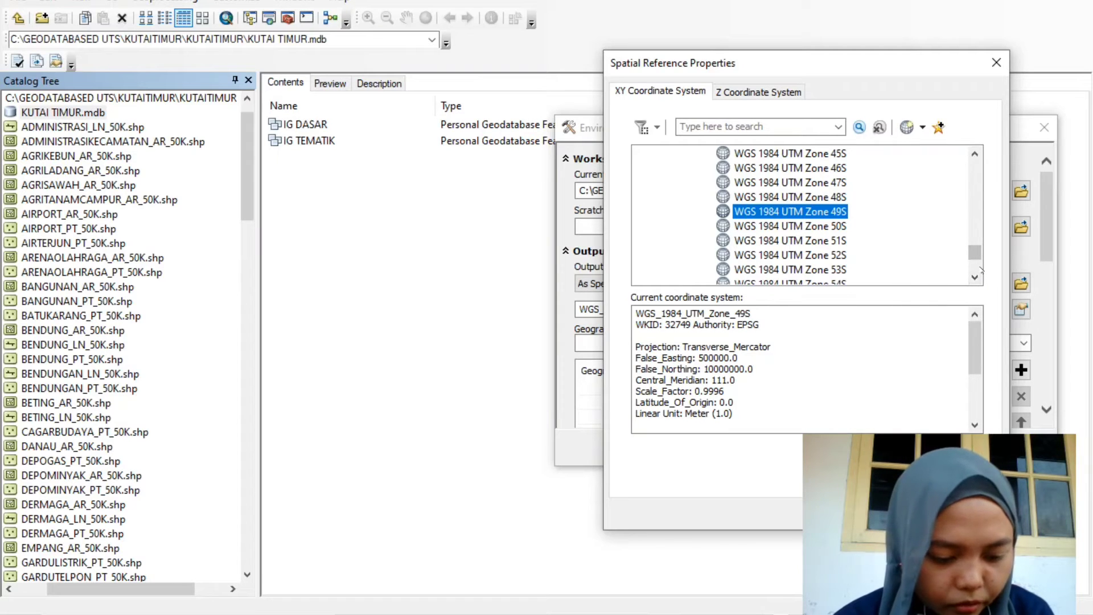
{"action": "left_click_drag", "start_coordinate": [975, 252], "coordinate": [976, 267]}
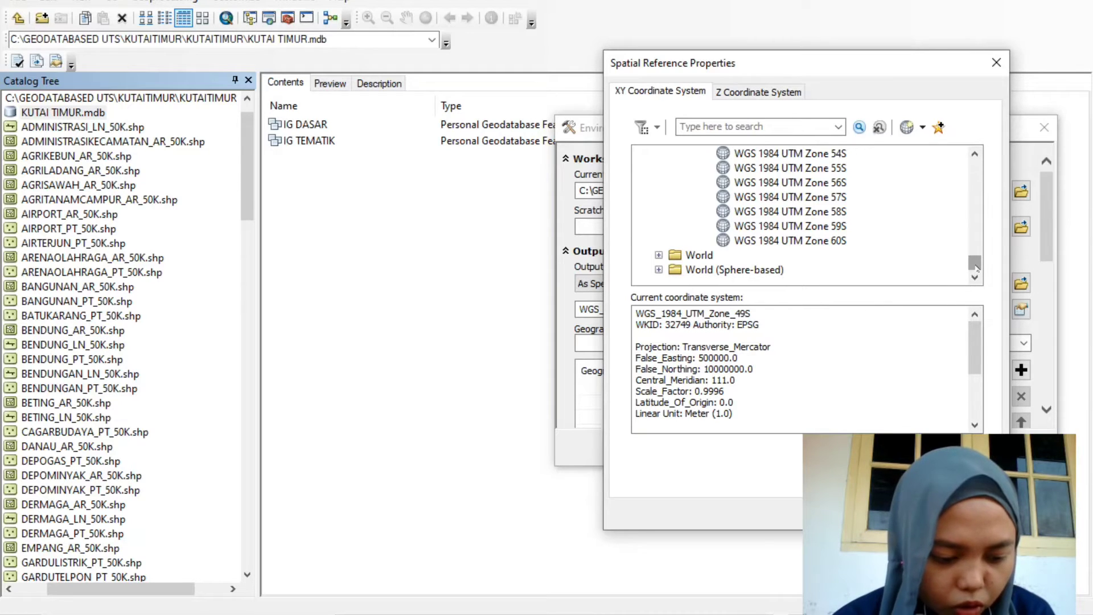
{"action": "left_click_drag", "start_coordinate": [976, 267], "coordinate": [975, 249]}
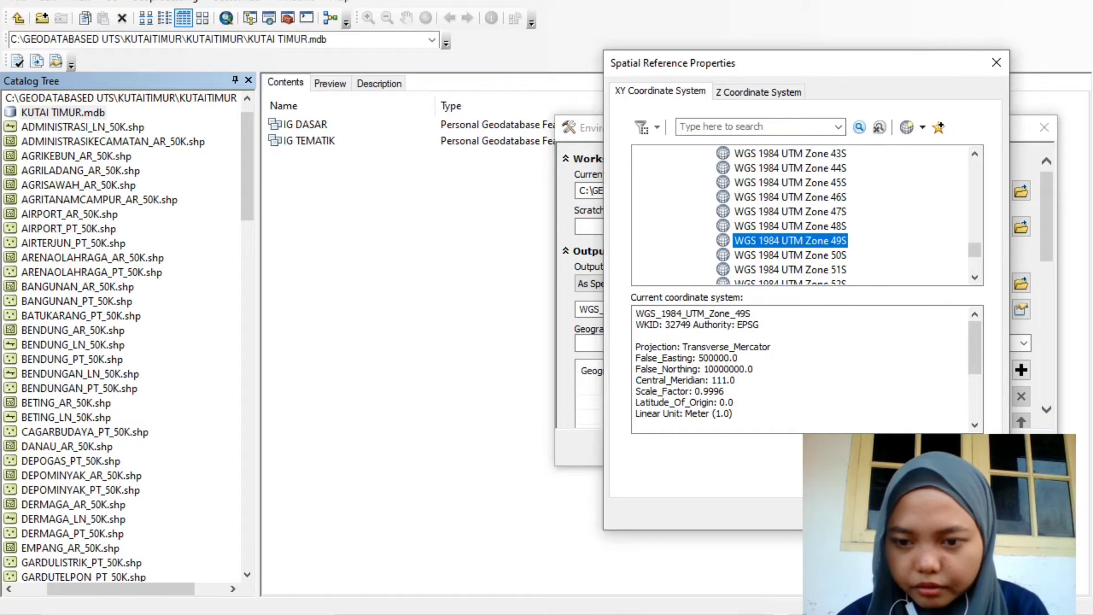
{"action": "left_click", "coordinate": [894, 513]}
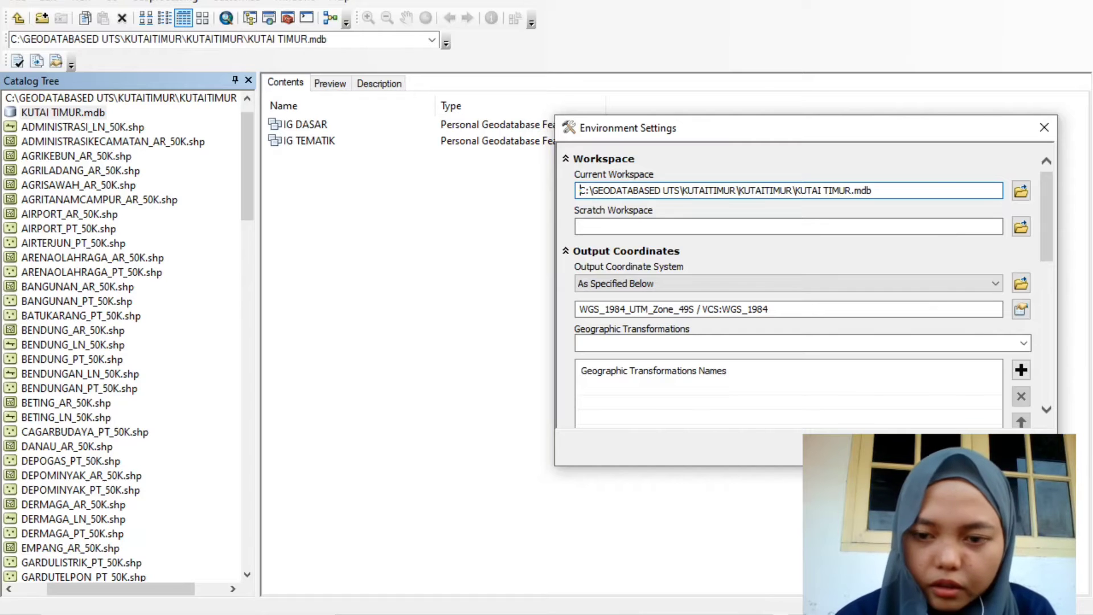
{"action": "left_click", "coordinate": [873, 447]}
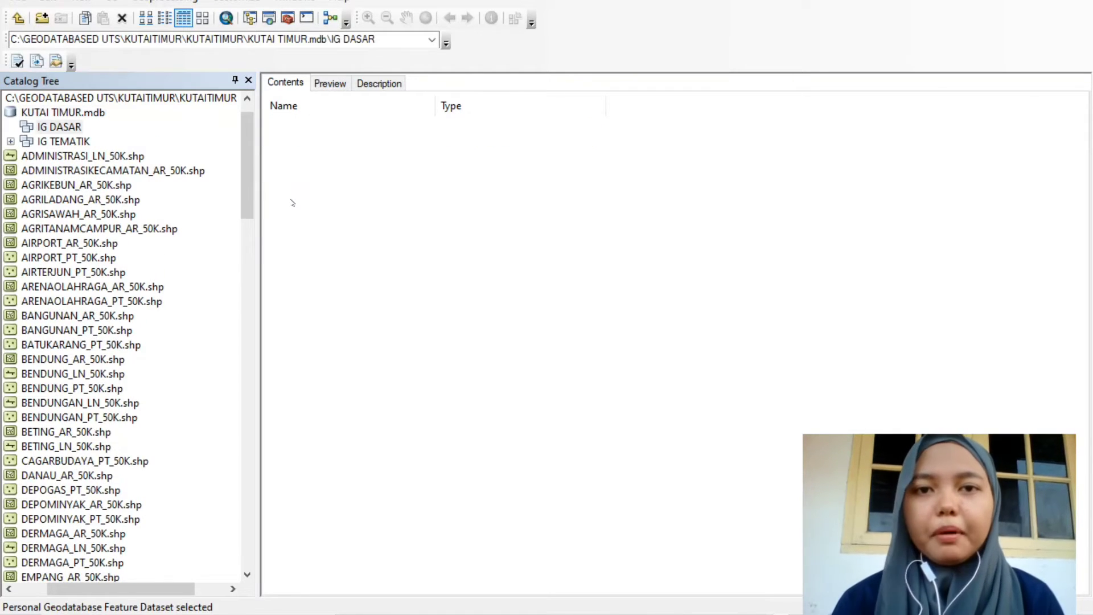
Start a new feature class named PETA_BATAS_ADM inside the IG DASAR feature dataset
{"action": "right_click", "coordinate": [76, 128]}
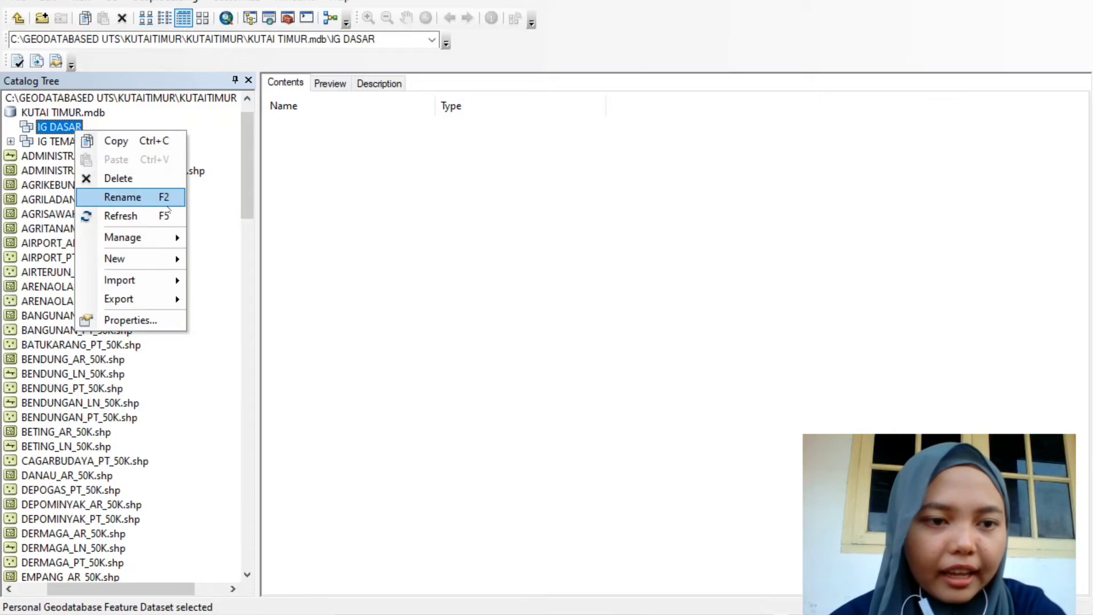
{"action": "mouse_move", "coordinate": [163, 255]}
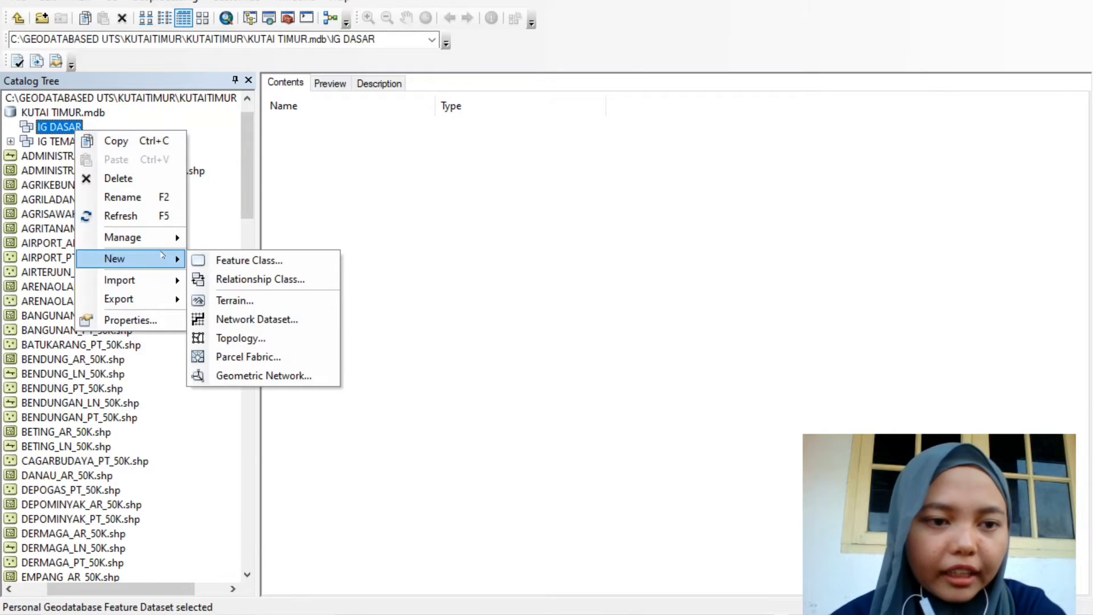
{"action": "left_click", "coordinate": [262, 259]}
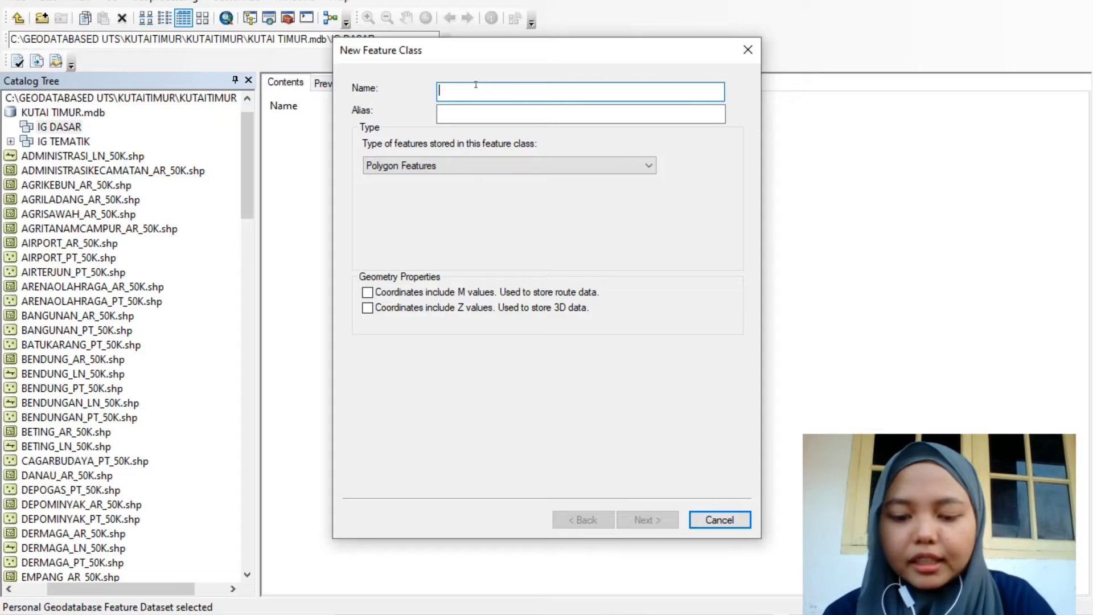
{"action": "type", "text": "PETA_"}
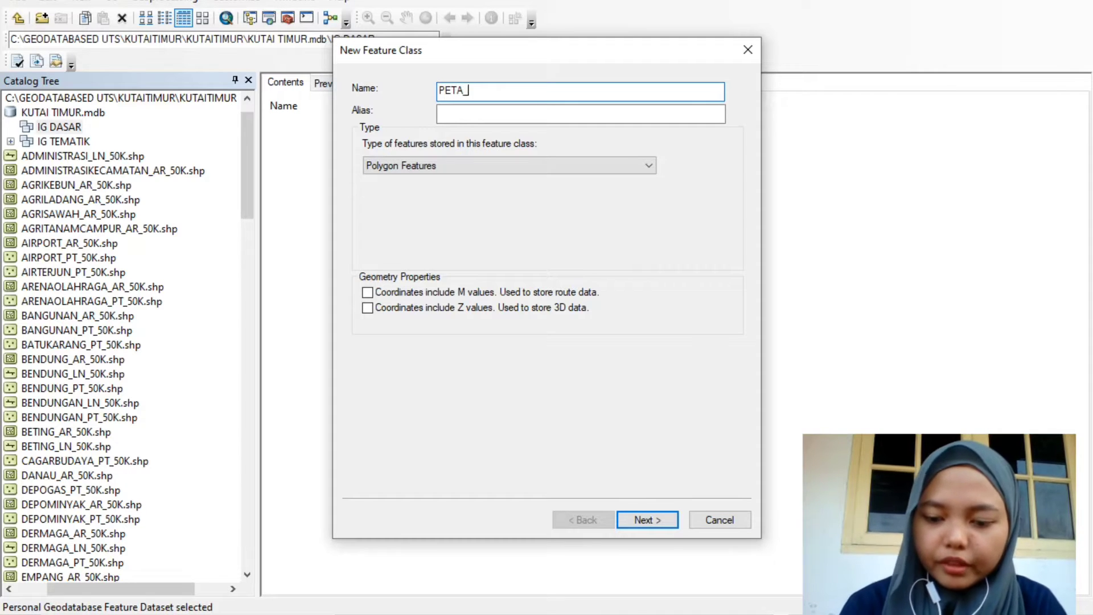
{"action": "type", "text": "BATAS_aDM"}
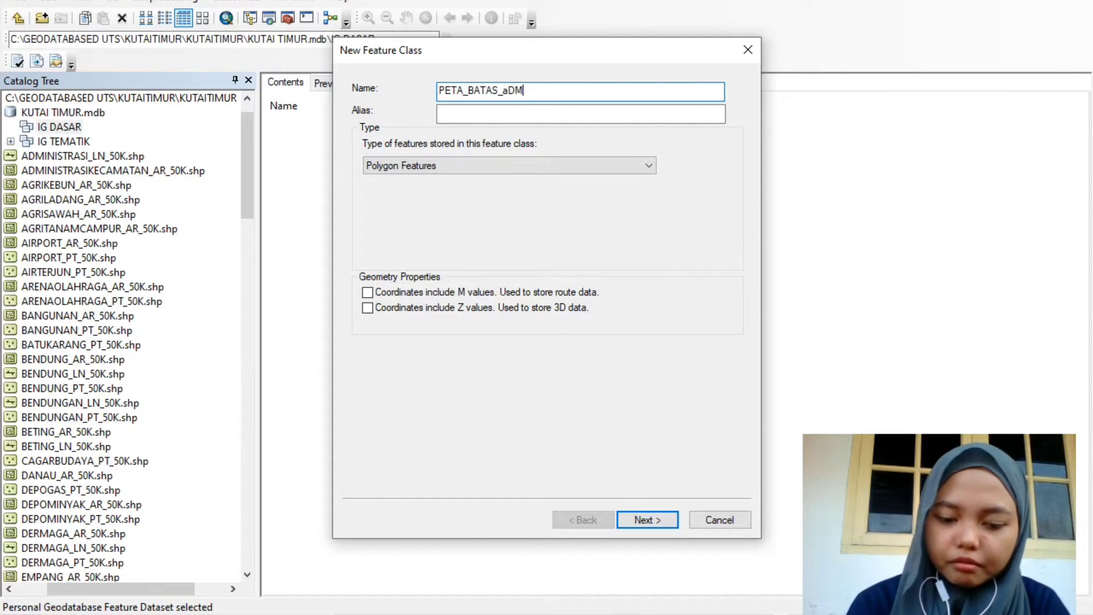
{"action": "left_click", "coordinate": [507, 90]}
{"action": "key", "text": "Delete"}
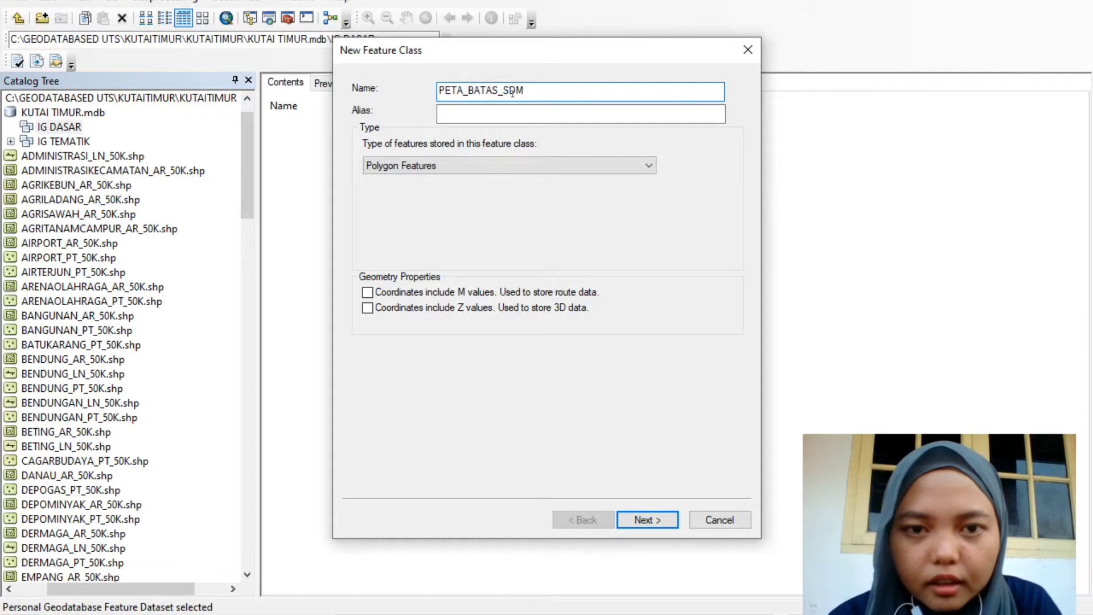
{"action": "type", "text": "A"}
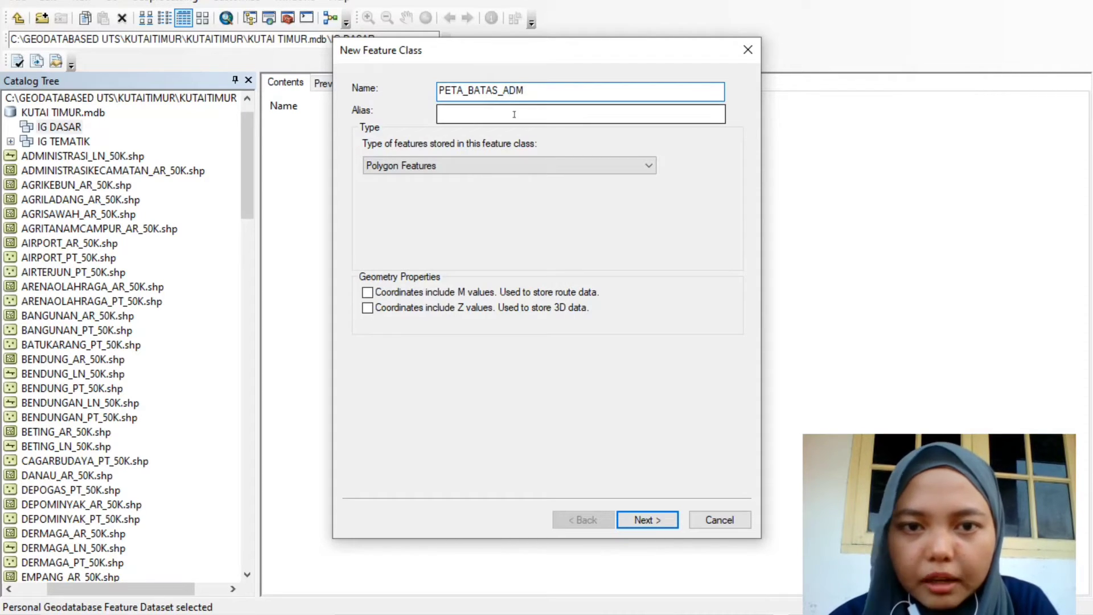
Give PETA_BATAS_ADM the alias PETA ADMINISTRASI, keep the Polygon Features type, and continue to the field definitions
{"action": "left_click", "coordinate": [514, 114]}
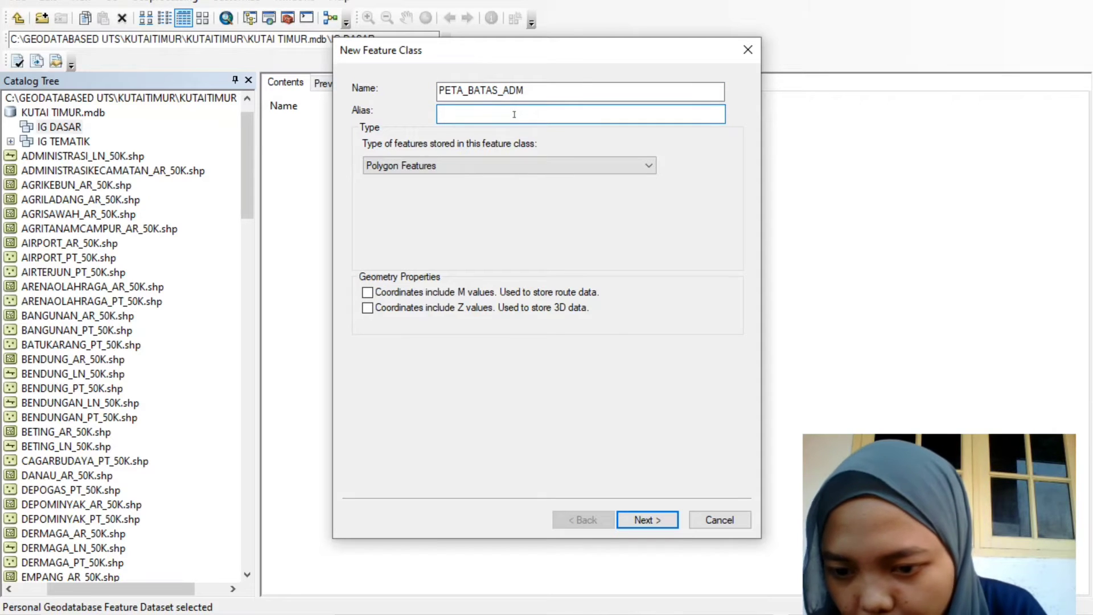
{"action": "type", "text": "PETA"}
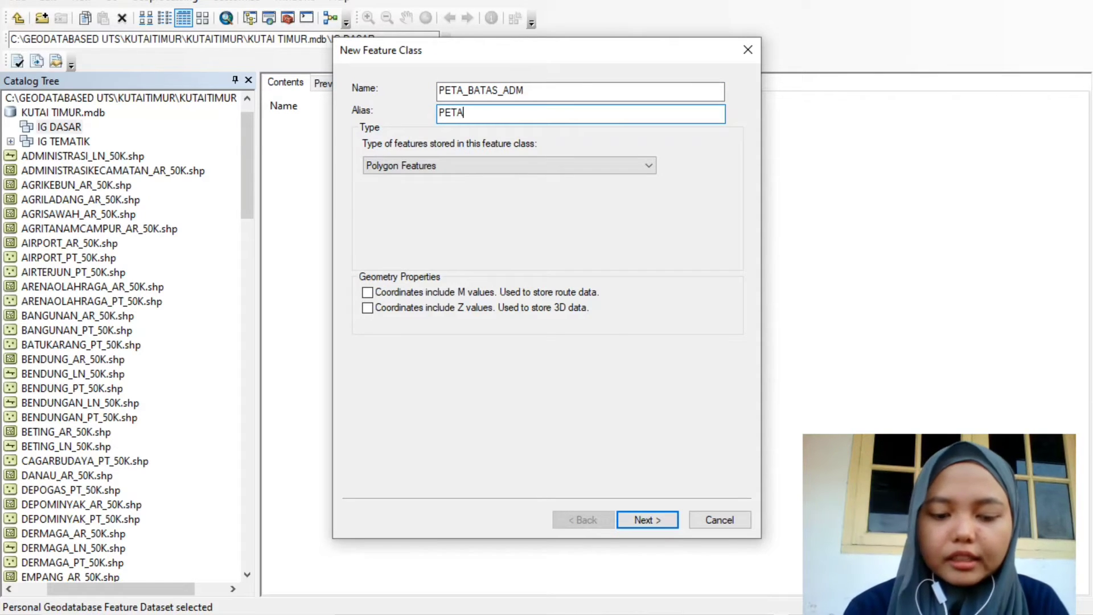
{"action": "type", "text": " ADMINIST"}
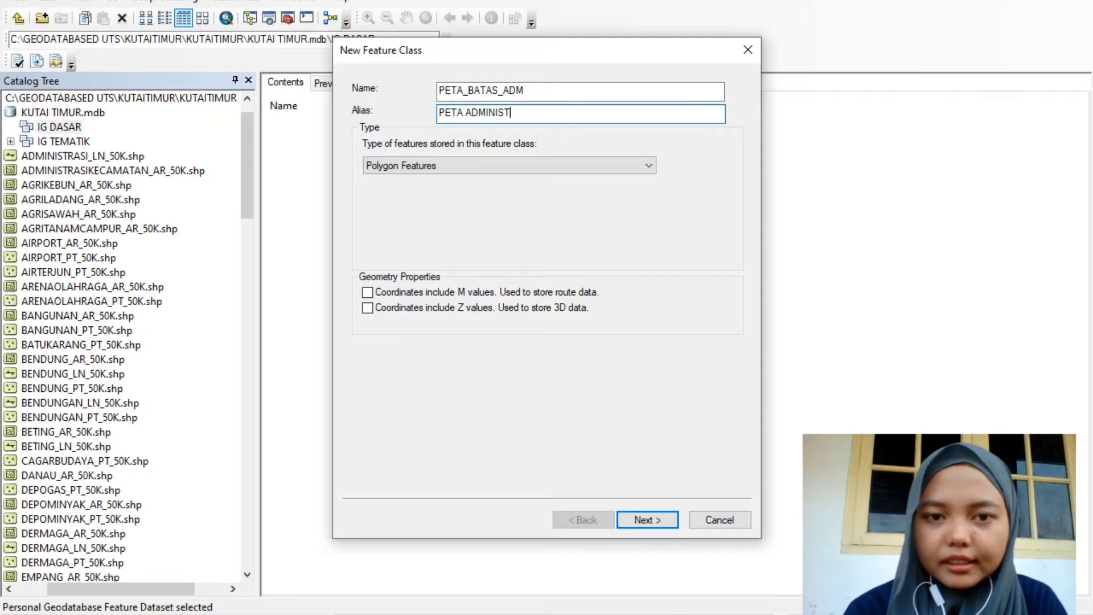
{"action": "type", "text": "RASI"}
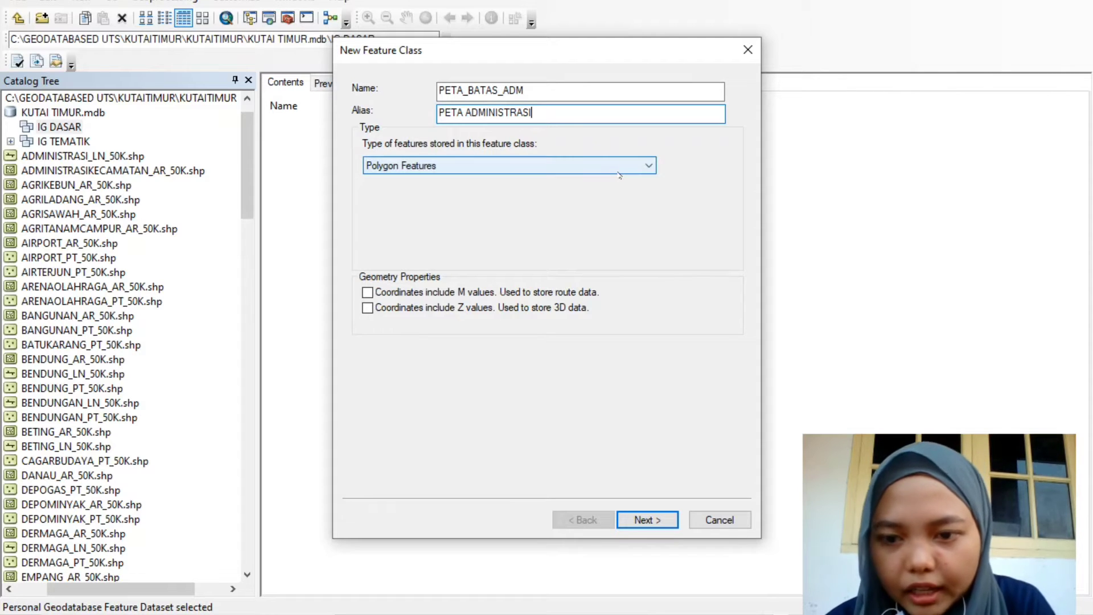
{"action": "left_click", "coordinate": [647, 519]}
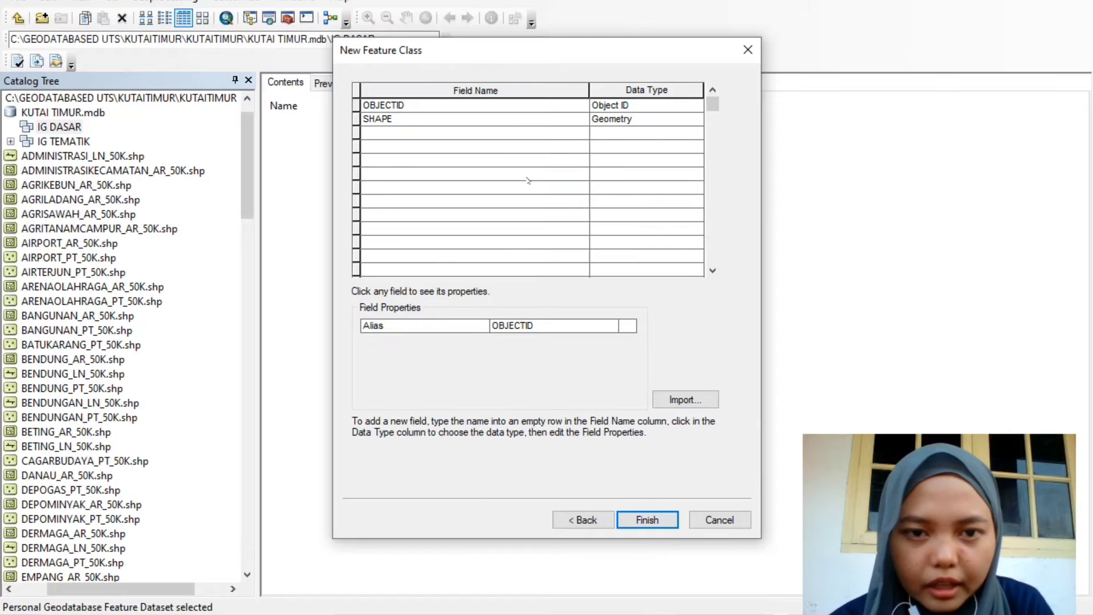
Add a KABUPATEN field of data type Text to PETA_BATAS_ADM, and finish creating the feature class
{"action": "left_click", "coordinate": [528, 132]}
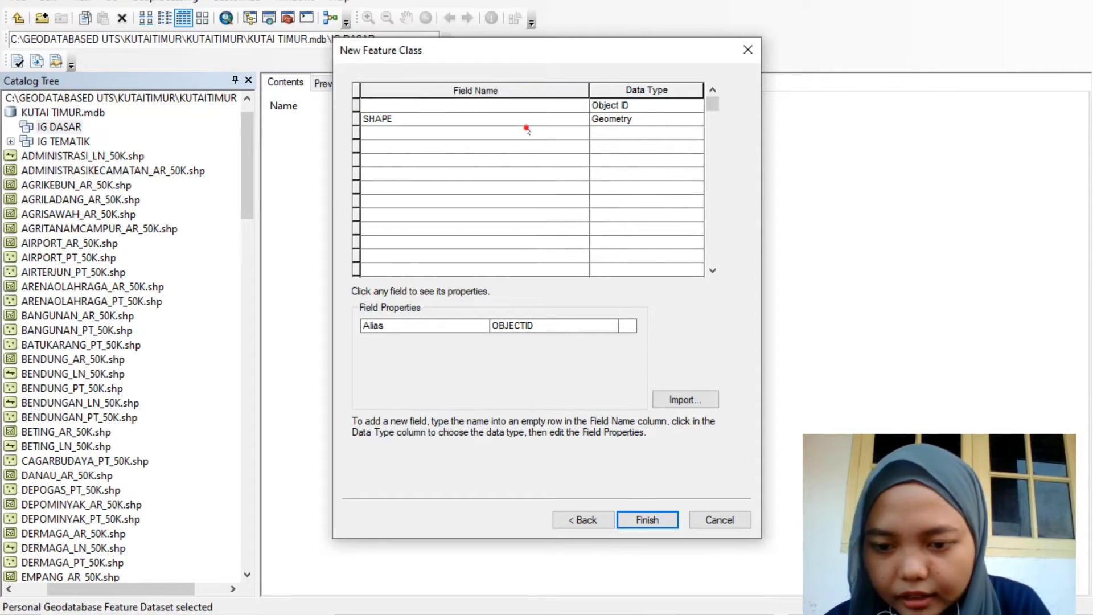
{"action": "type", "text": "KABUPATEN"}
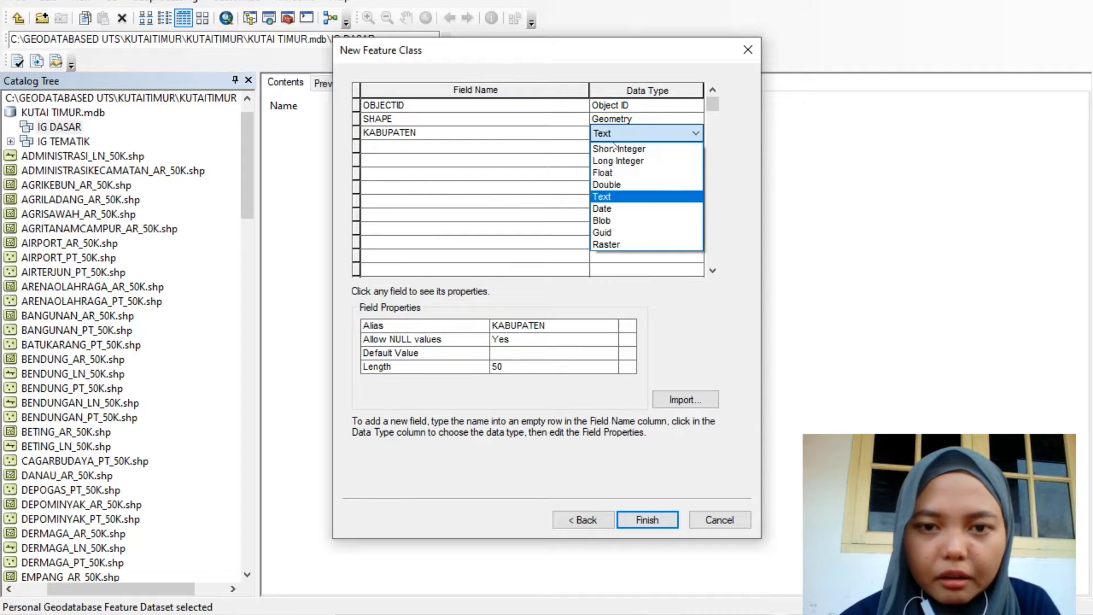
{"action": "left_click", "coordinate": [637, 200]}
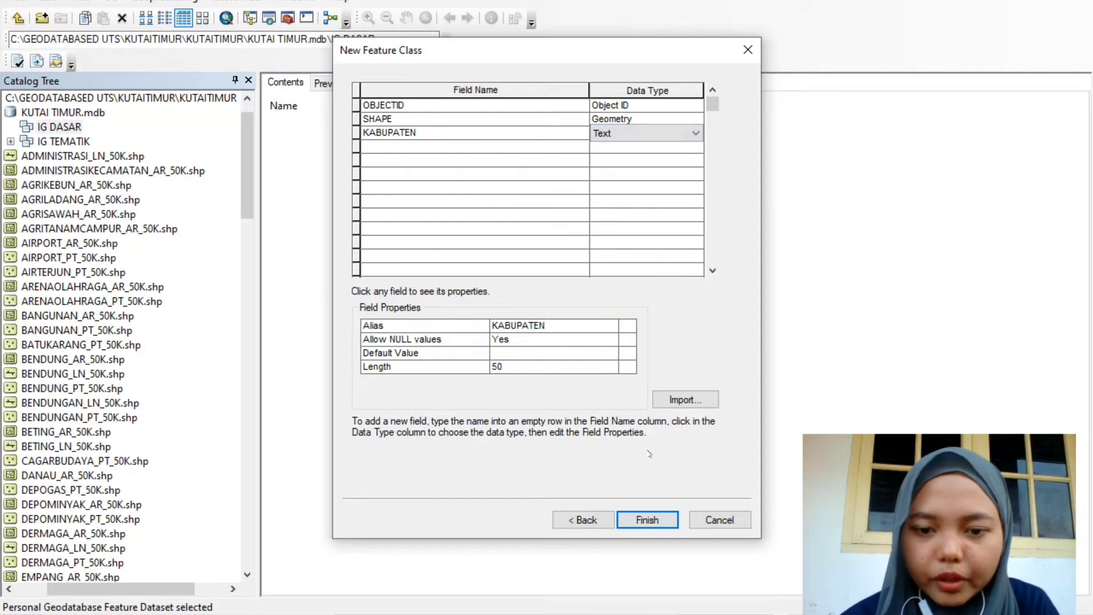
{"action": "left_click", "coordinate": [648, 519]}
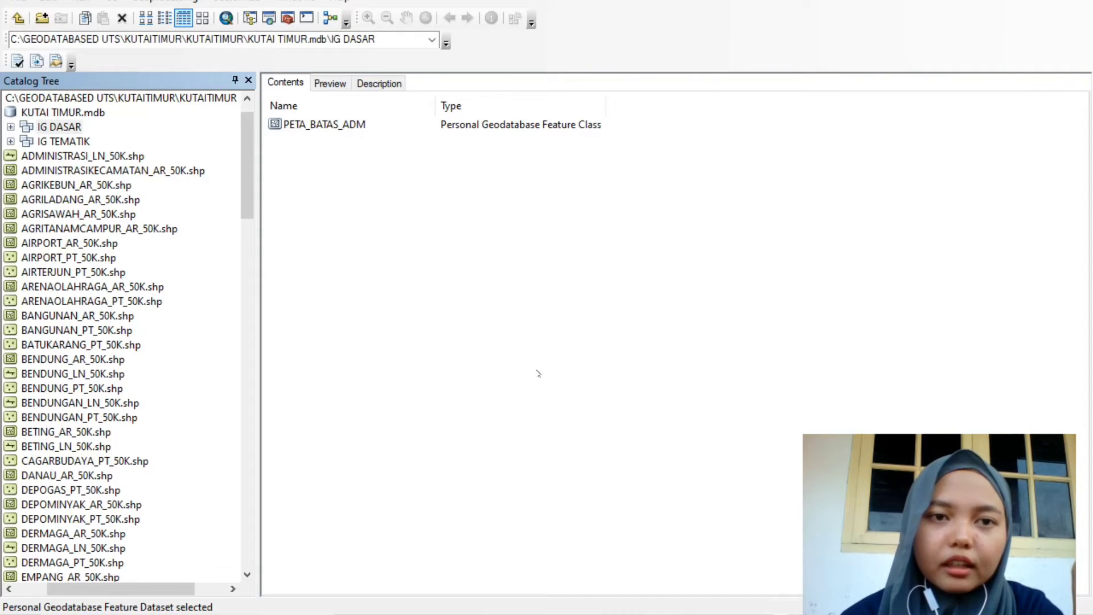
Start another new feature class in IG DASAR, named PETA_IBUKOTA_ADM
{"action": "right_click", "coordinate": [73, 127]}
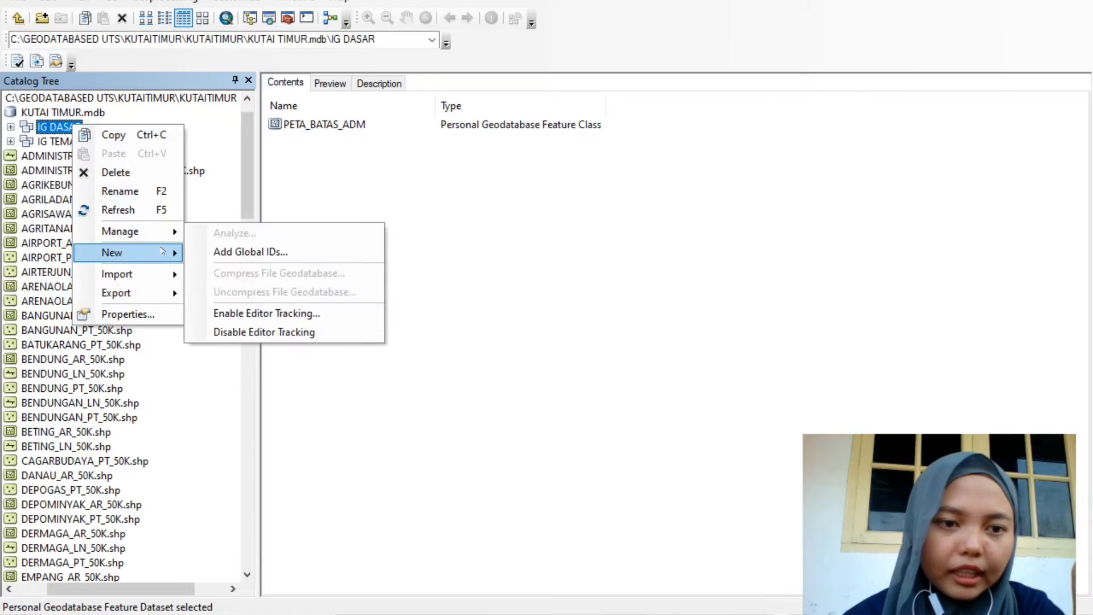
{"action": "mouse_move", "coordinate": [162, 251]}
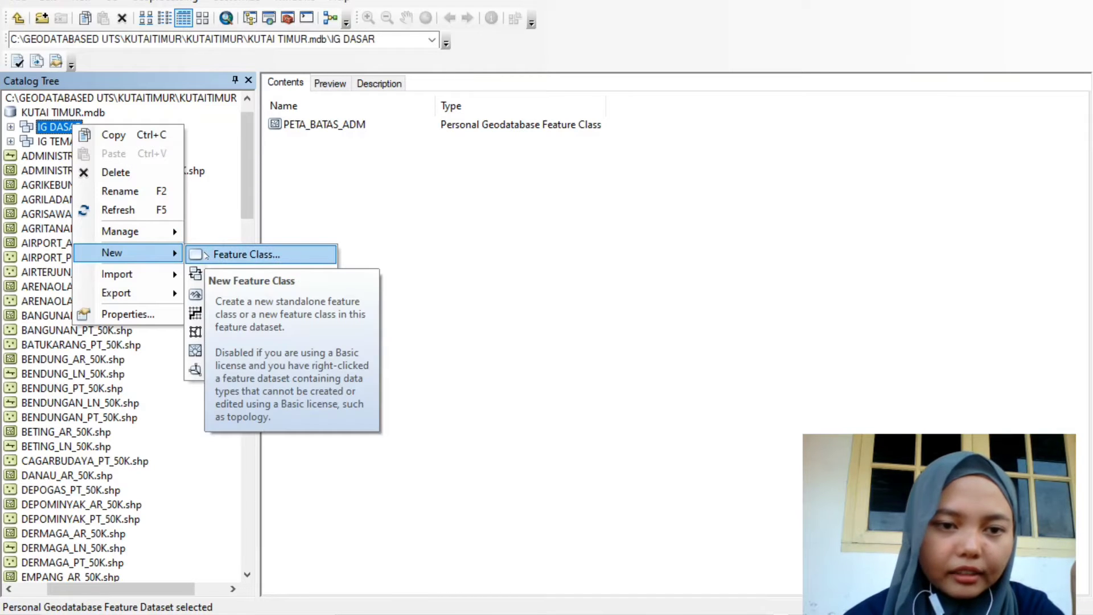
{"action": "left_click", "coordinate": [206, 255]}
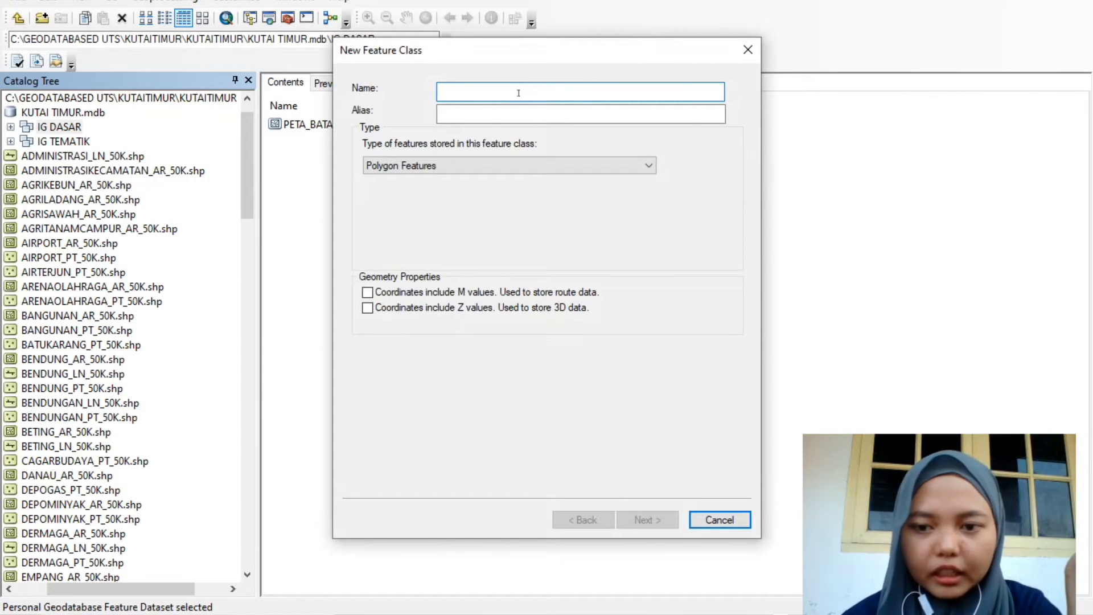
{"action": "type", "text": "PETA"}
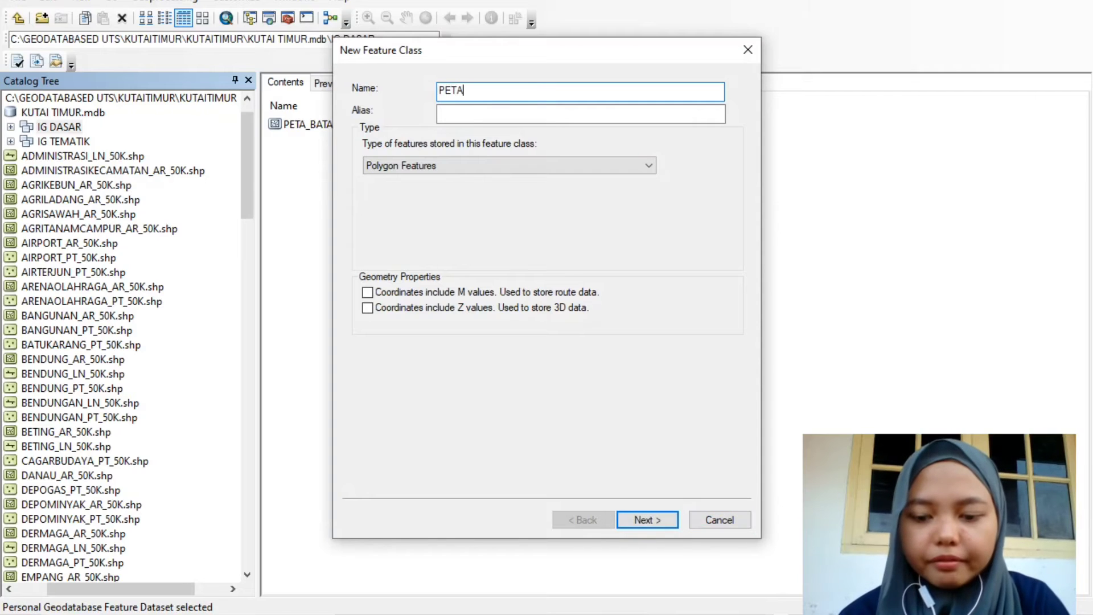
{"action": "type", "text": "_IBUKOTA"}
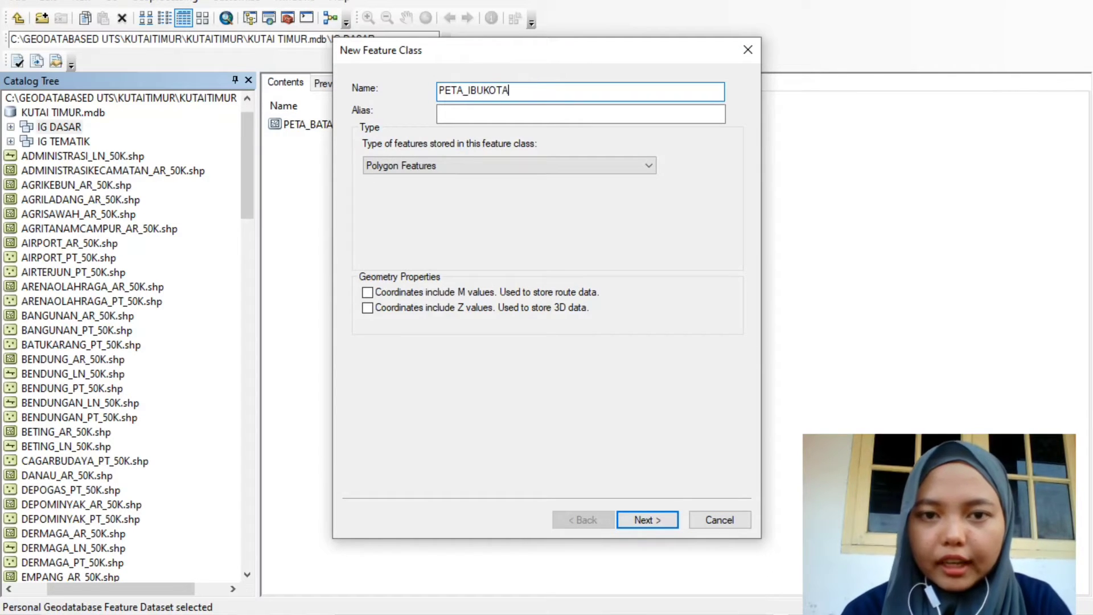
{"action": "type", "text": "_ADM"}
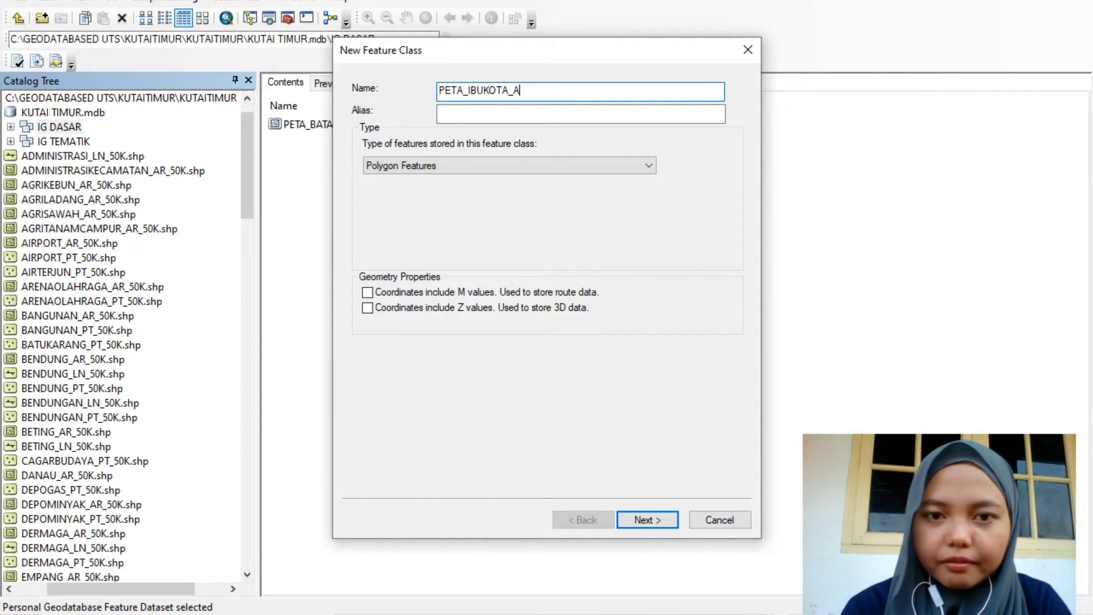
Give PETA_IBUKOTA_ADM the alias NAMA KABUPATEN and the Point Features type, and continue to the field definitions
{"action": "left_click", "coordinate": [513, 116]}
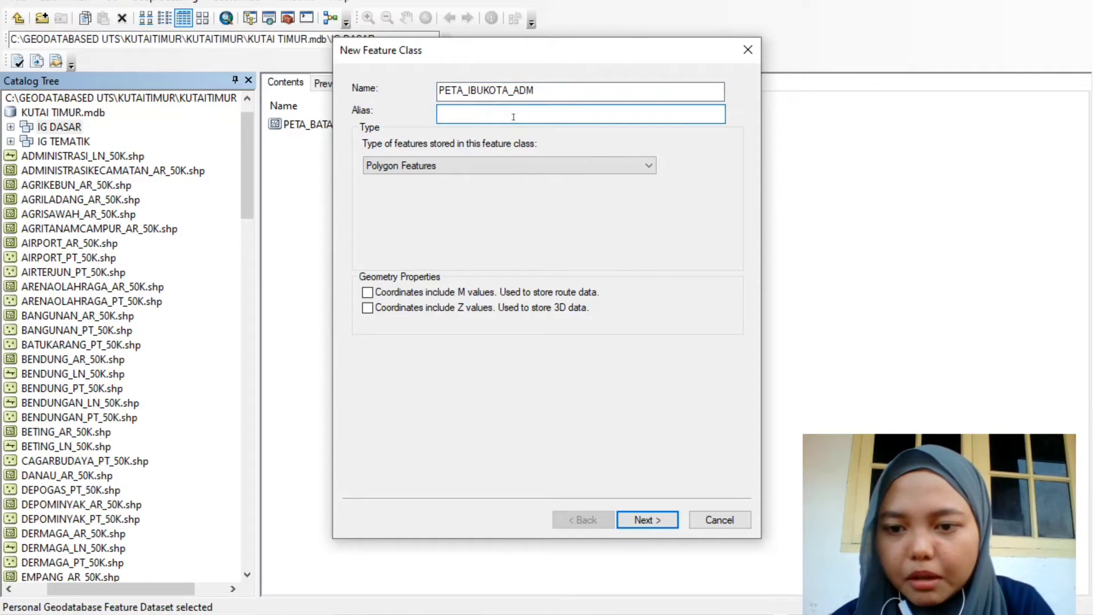
{"action": "type", "text": "NAMA KABUPATEN"}
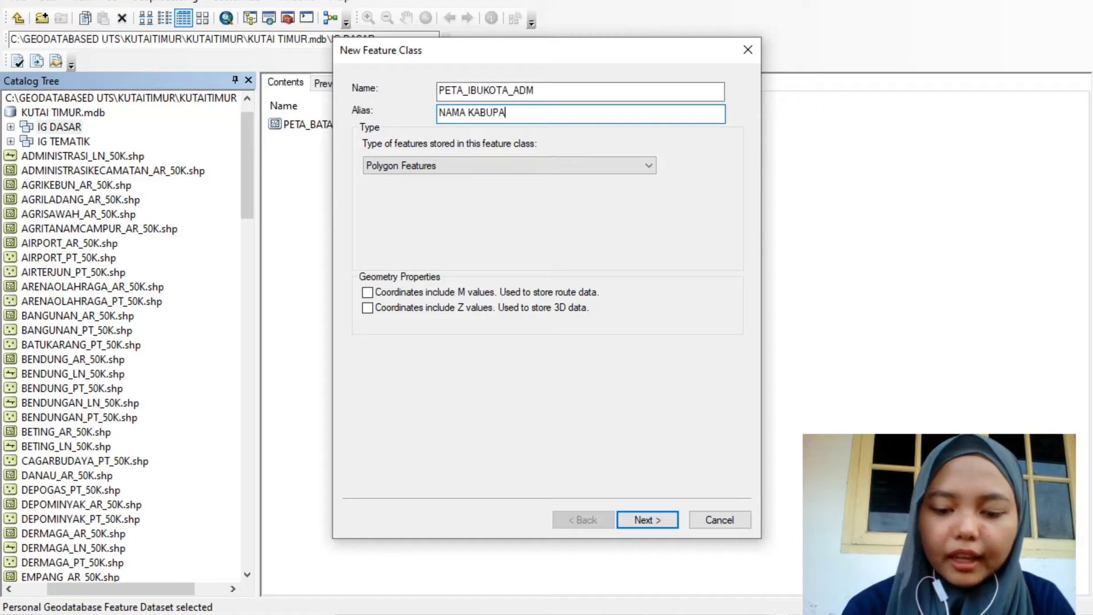
{"action": "left_click", "coordinate": [582, 165]}
{"action": "left_click", "coordinate": [419, 200]}
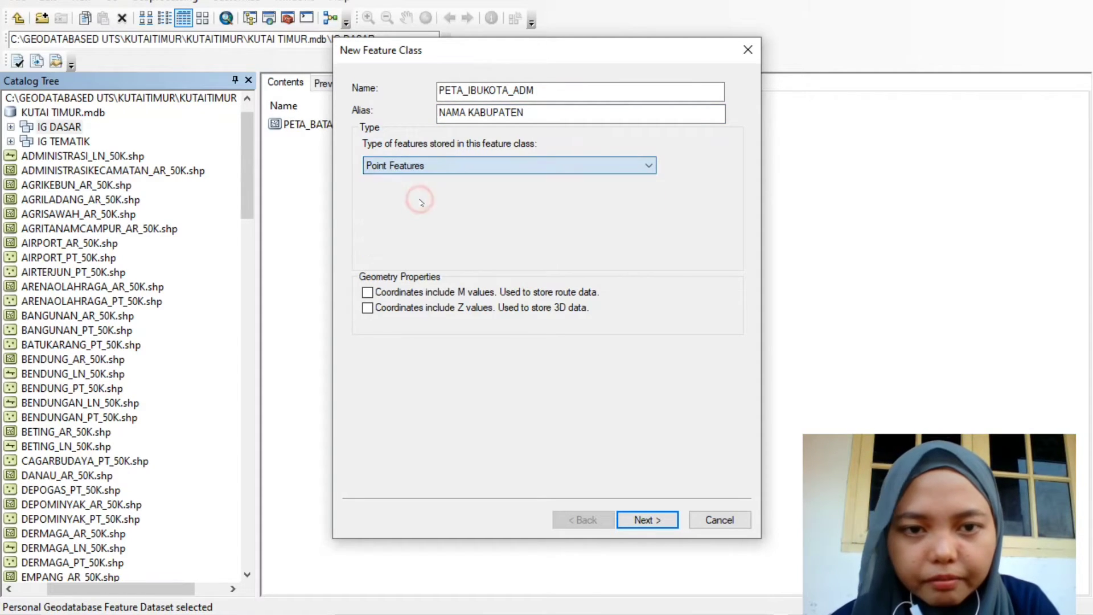
{"action": "left_click", "coordinate": [643, 520]}
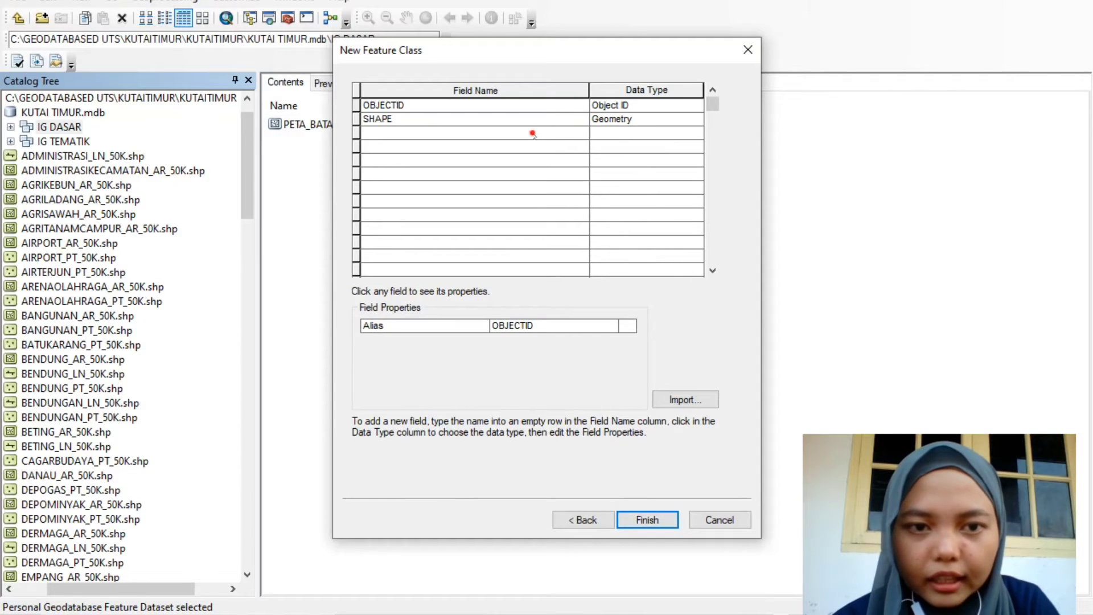
Add a KABUPATEN field of data type Text to PETA_IBUKOTA_ADM, and finish creating the feature class
{"action": "left_click", "coordinate": [533, 133]}
{"action": "type", "text": "KABUPATEN"}
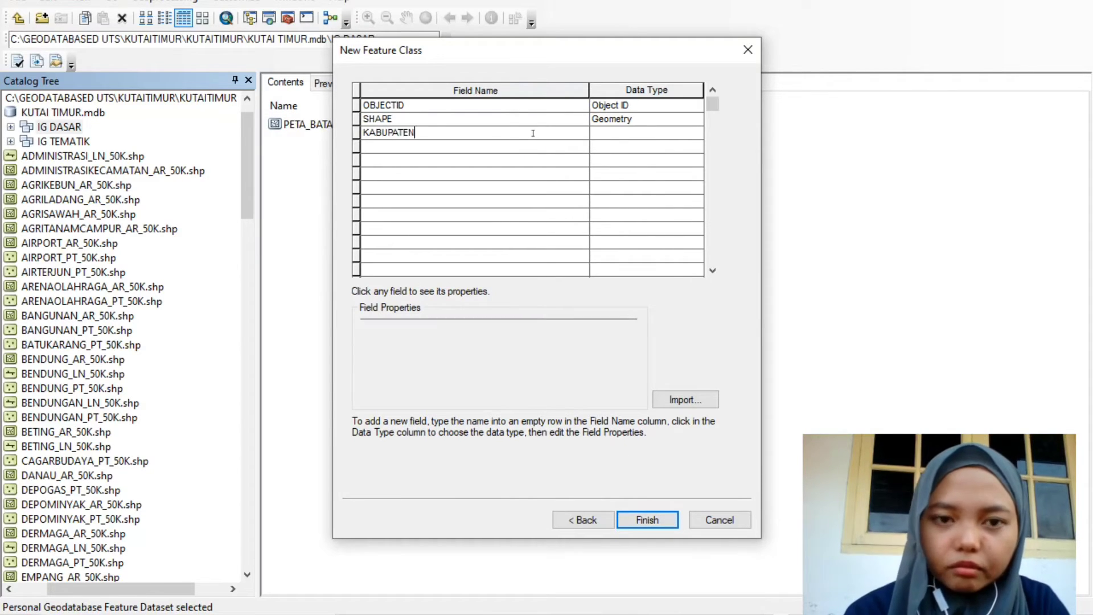
{"action": "left_click", "coordinate": [675, 134]}
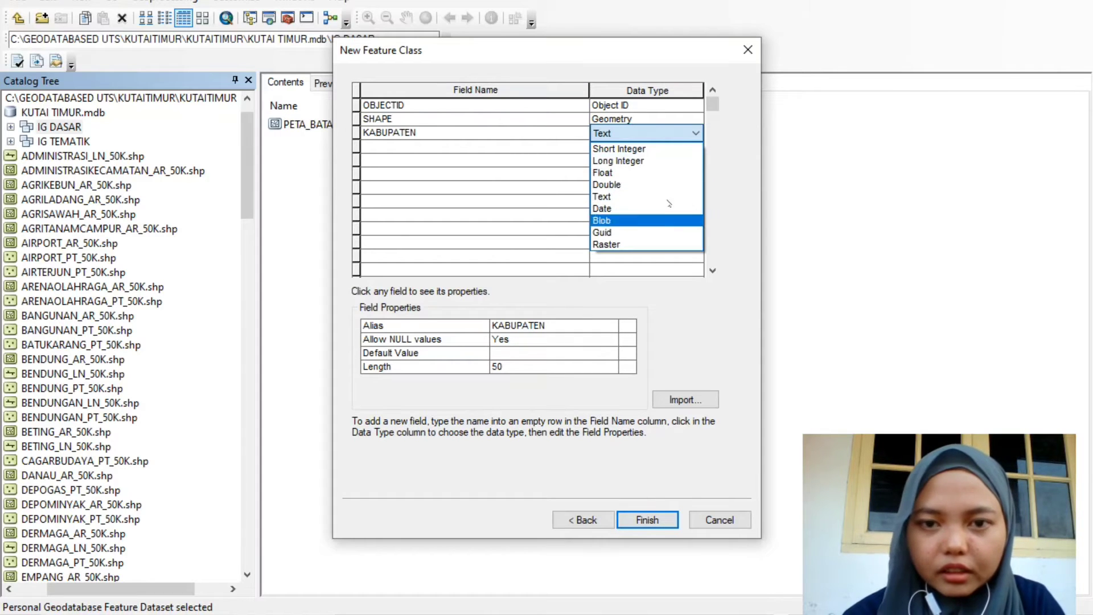
{"action": "left_click", "coordinate": [655, 196]}
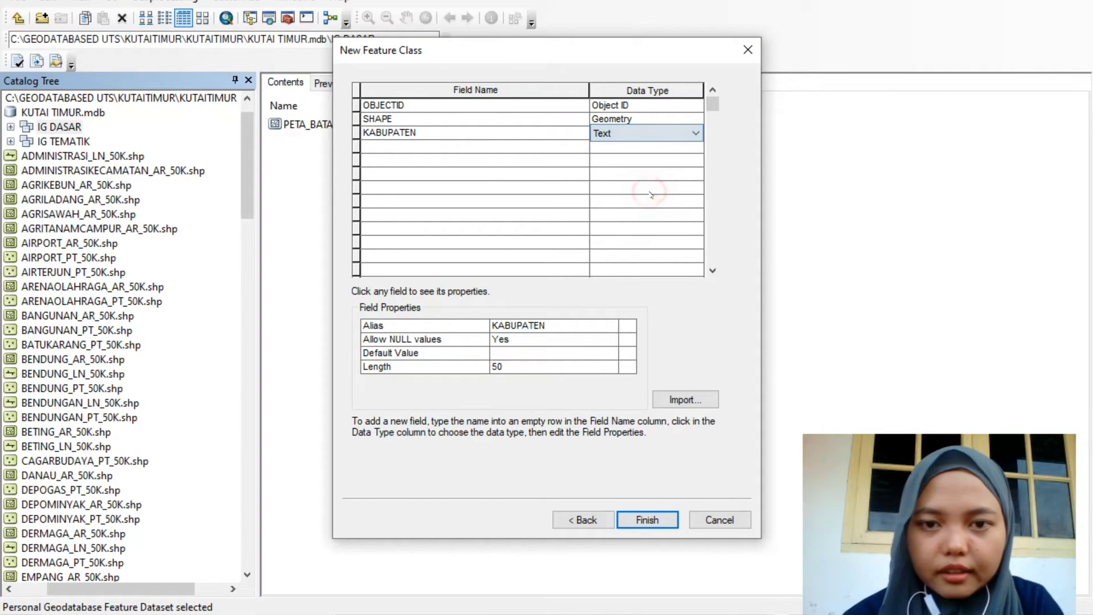
{"action": "left_click", "coordinate": [660, 520]}
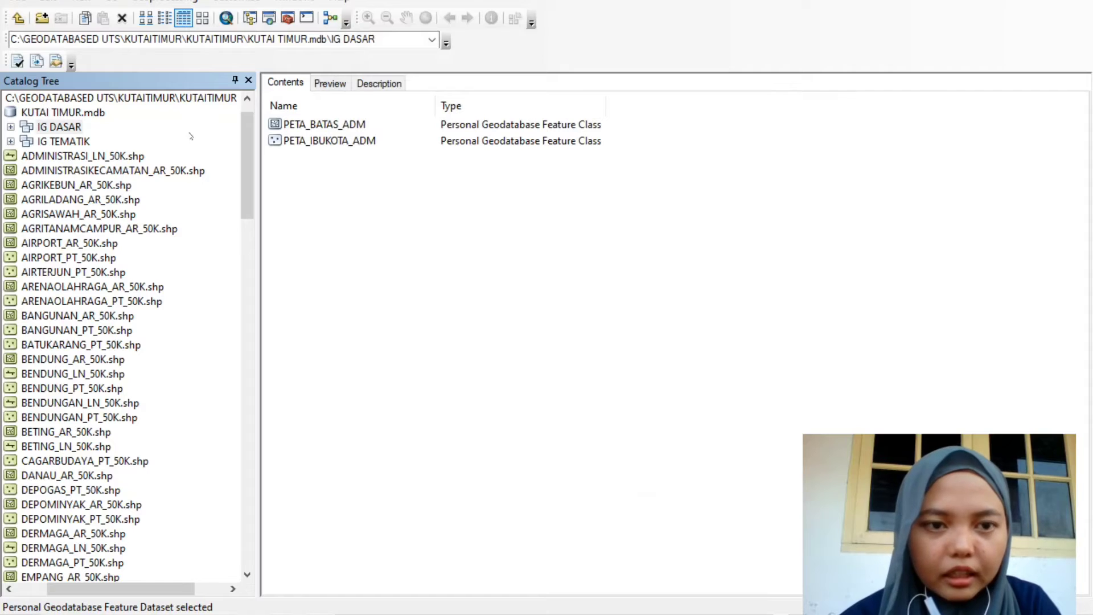
Start another new feature class in the IG DASAR dataset, named PETA_JALAN
{"action": "right_click", "coordinate": [59, 126]}
{"action": "mouse_move", "coordinate": [132, 251]}
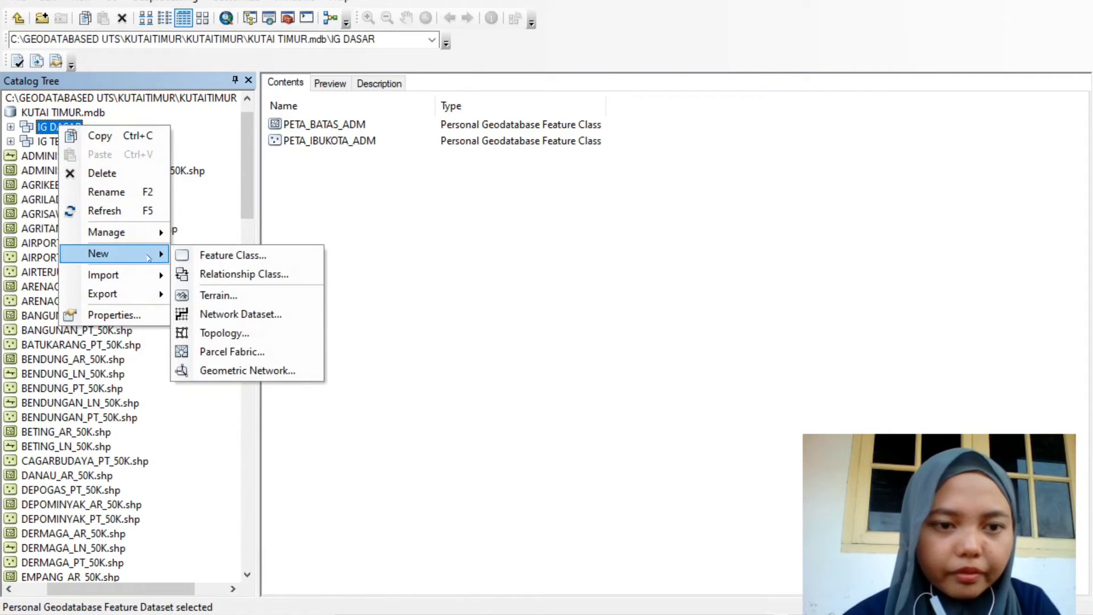
{"action": "left_click", "coordinate": [245, 262]}
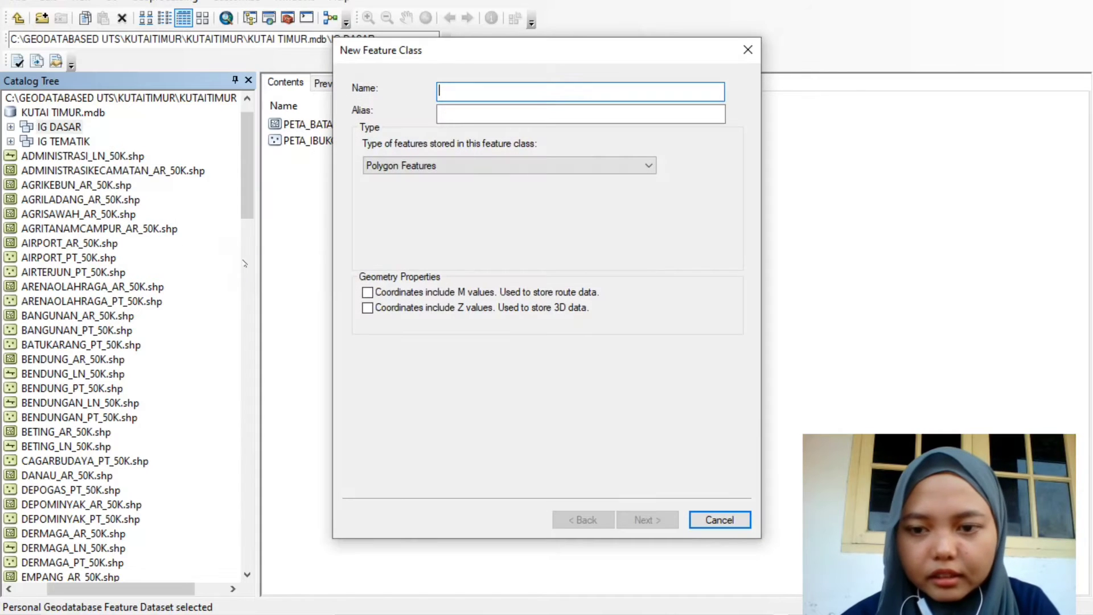
{"action": "type", "text": "PETA"}
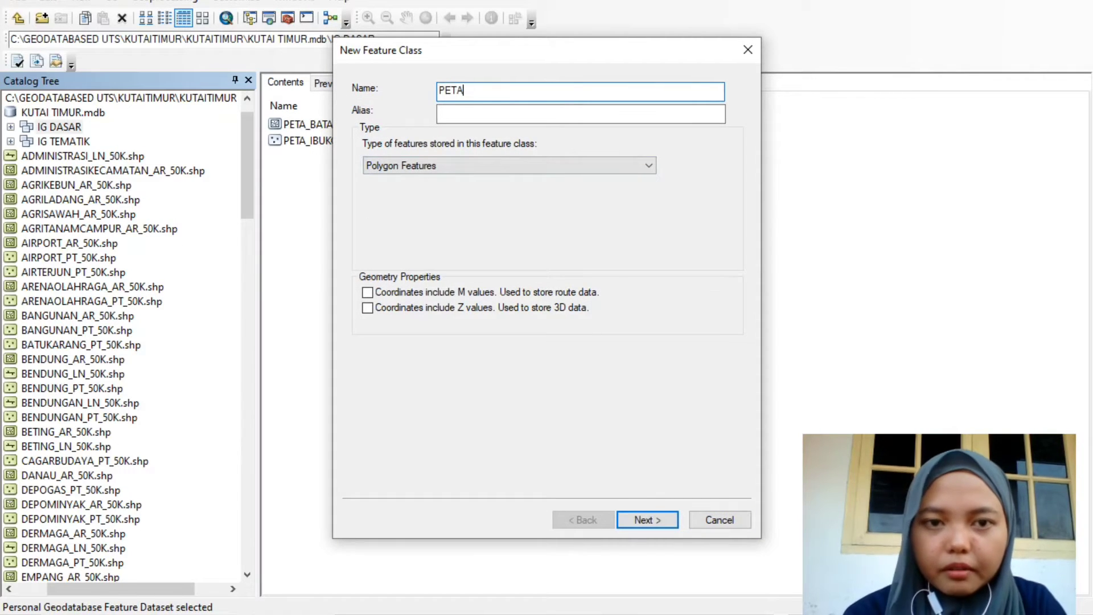
{"action": "type", "text": "_JALAN"}
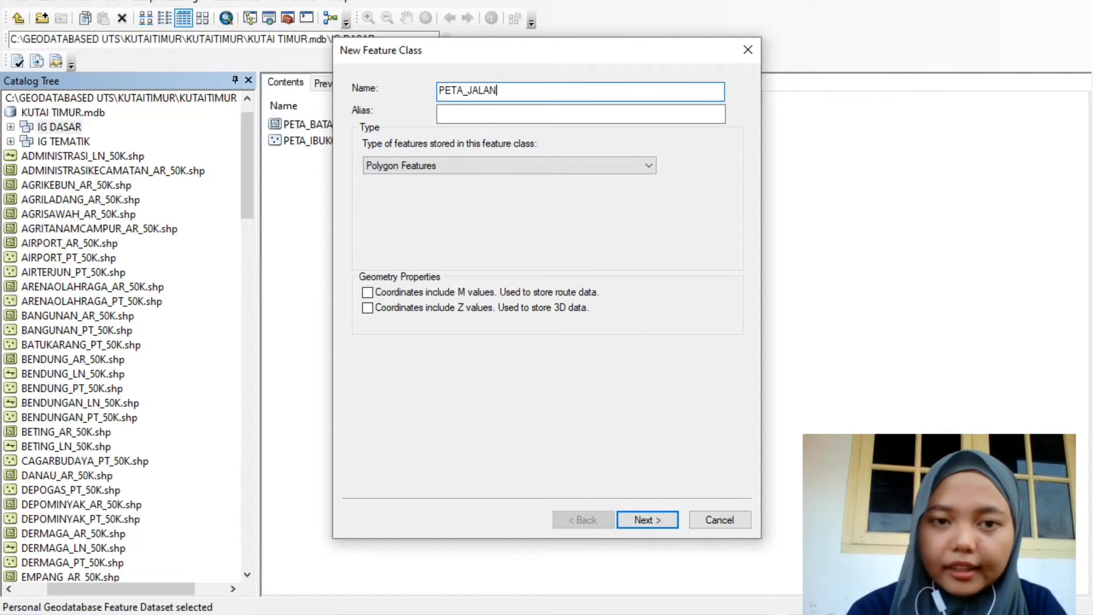
Give PETA_JALAN the alias JALAN and the Line Features type, and continue to the field definitions
{"action": "left_click", "coordinate": [489, 113]}
{"action": "type", "text": "JALAN"}
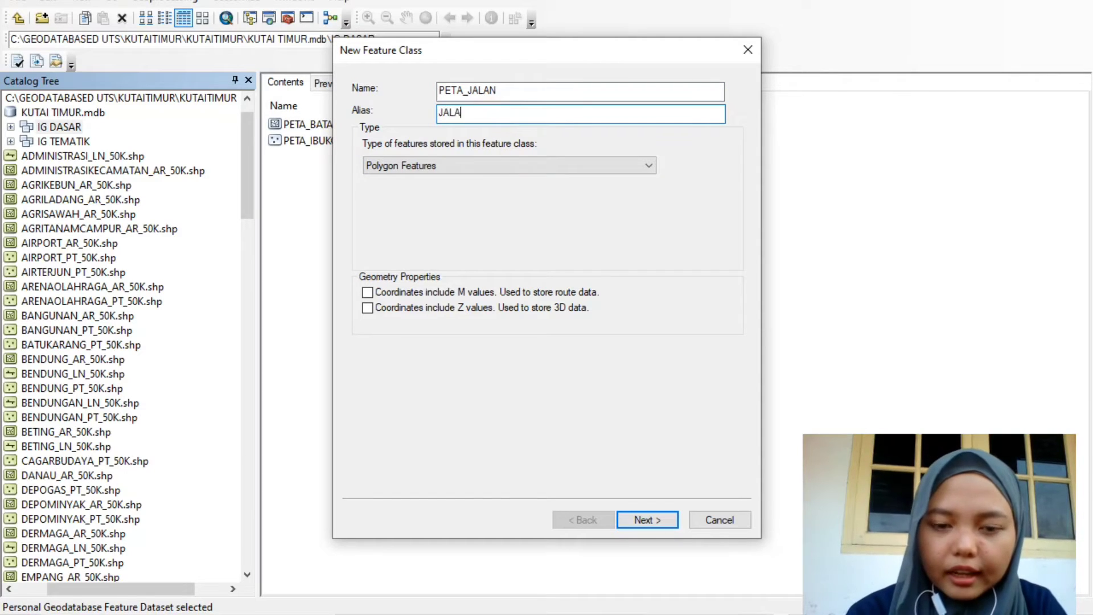
{"action": "left_click", "coordinate": [571, 164]}
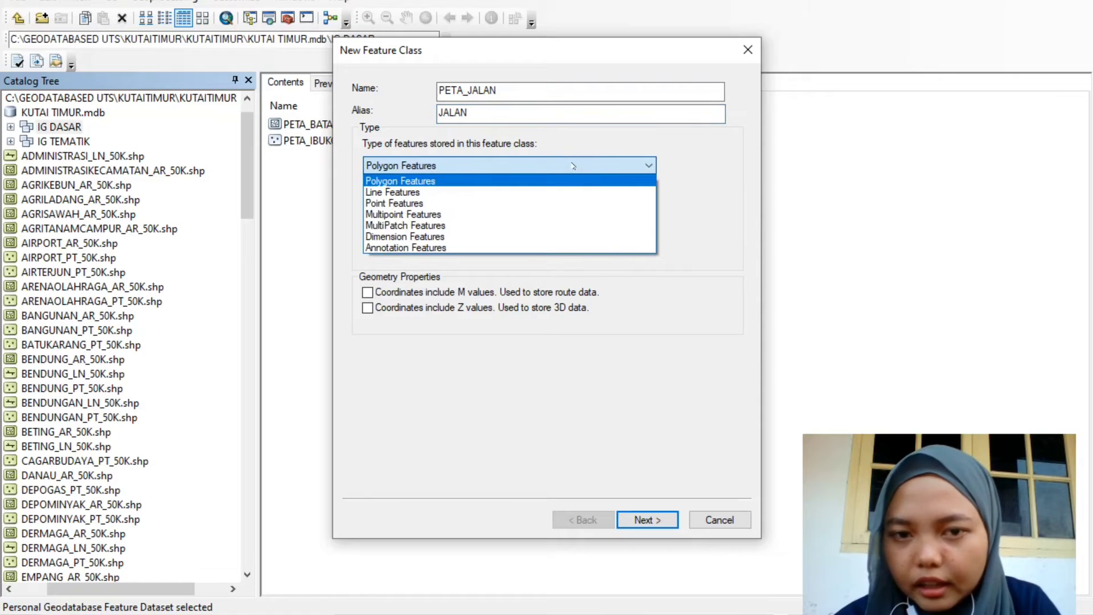
{"action": "left_click", "coordinate": [412, 191]}
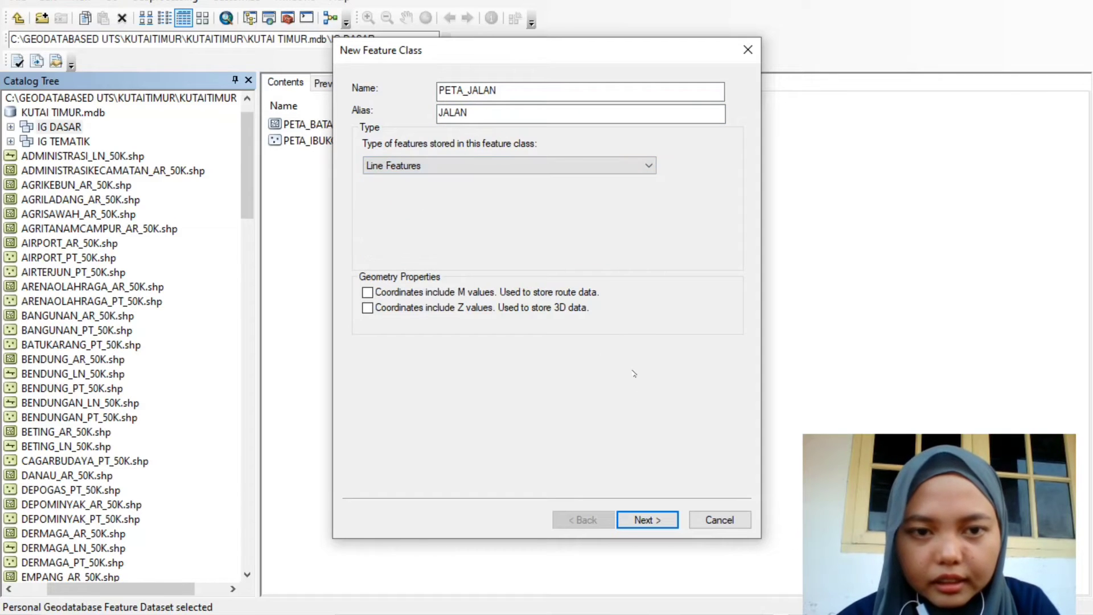
{"action": "left_click", "coordinate": [646, 520]}
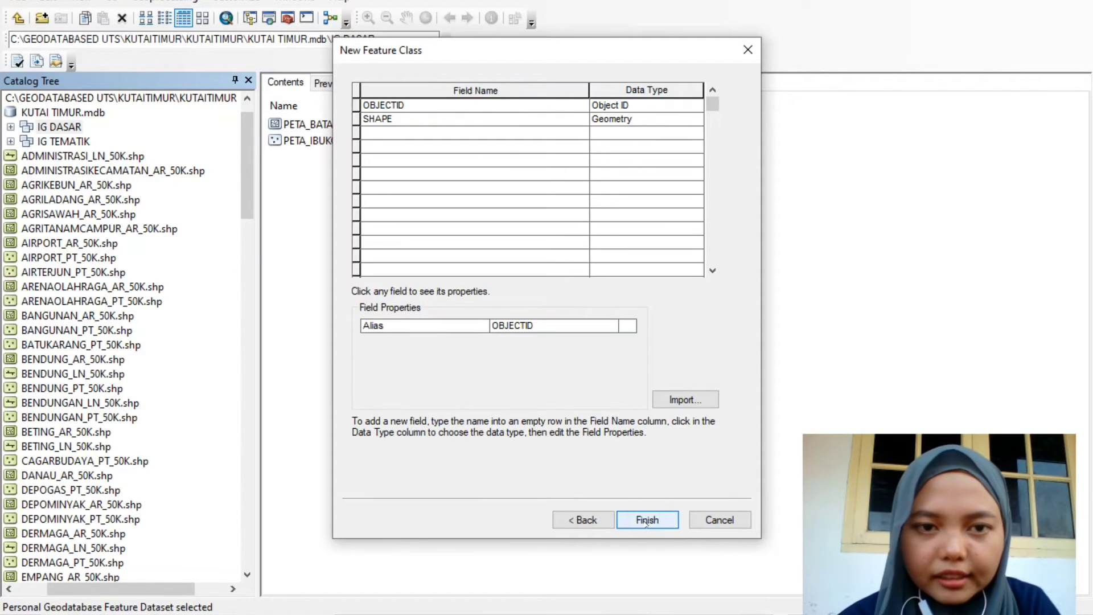
Add a field named KELAS_JALAN to PETA_JALAN in the first empty row below SHAPE
{"action": "left_click", "coordinate": [501, 132]}
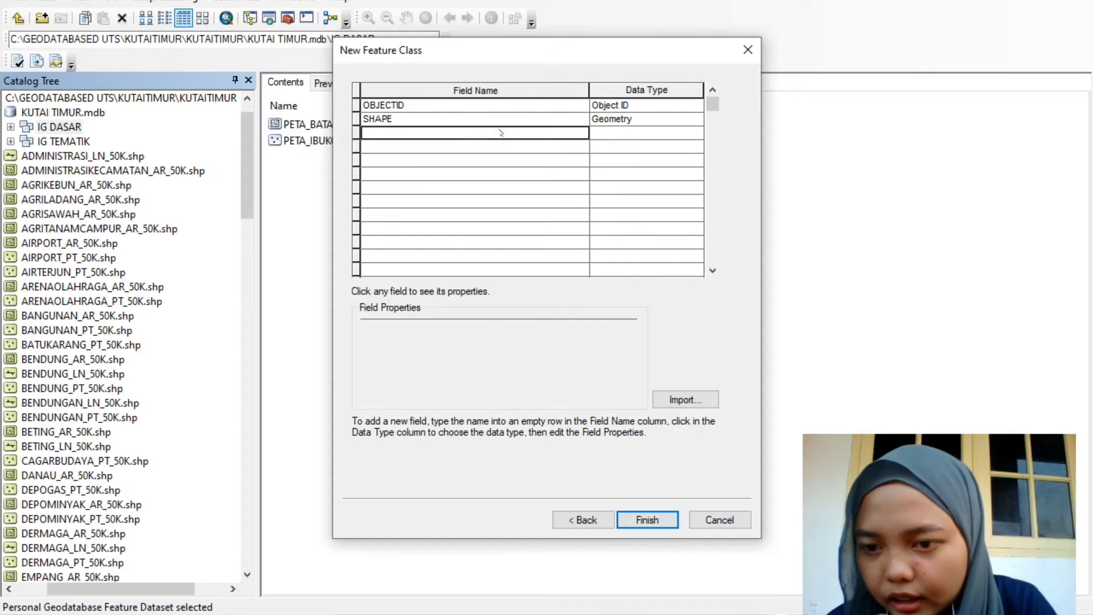
{"action": "type", "text": "K"}
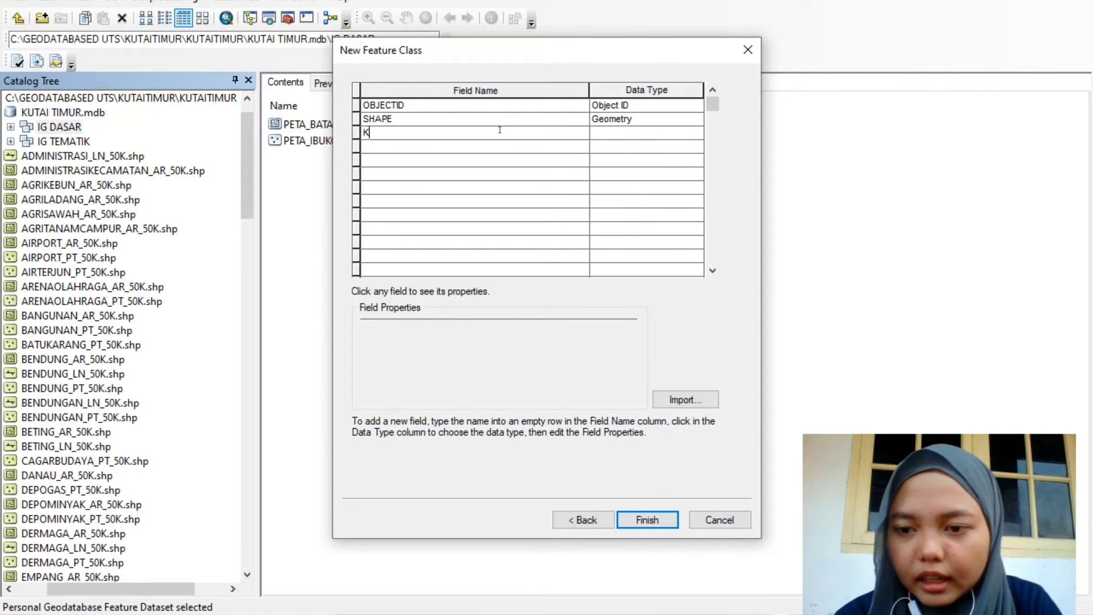
{"action": "type", "text": "ELAS_"}
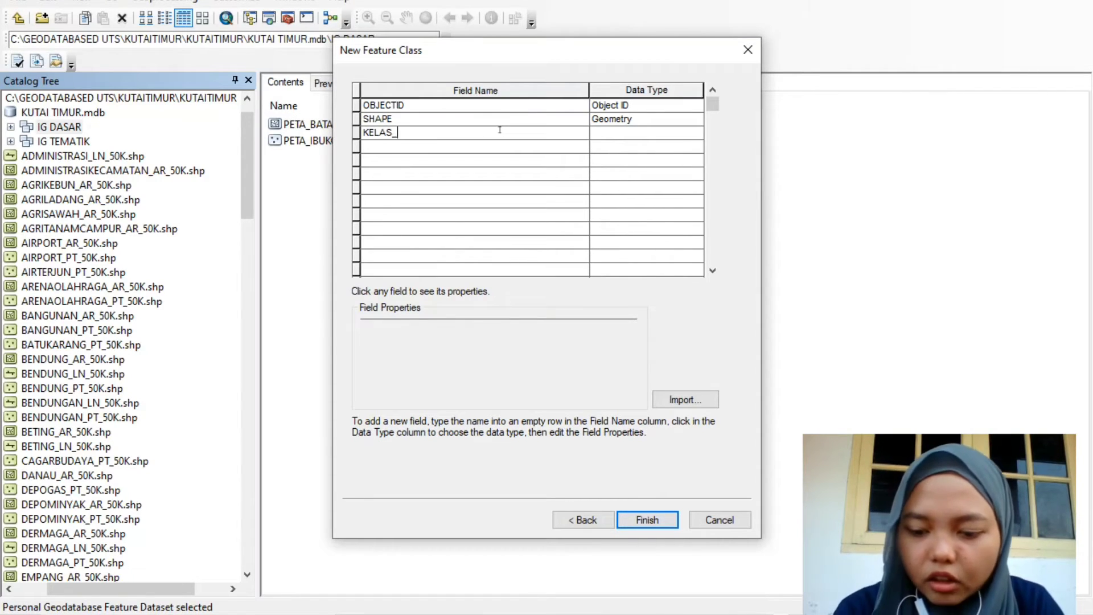
{"action": "type", "text": "JALAN"}
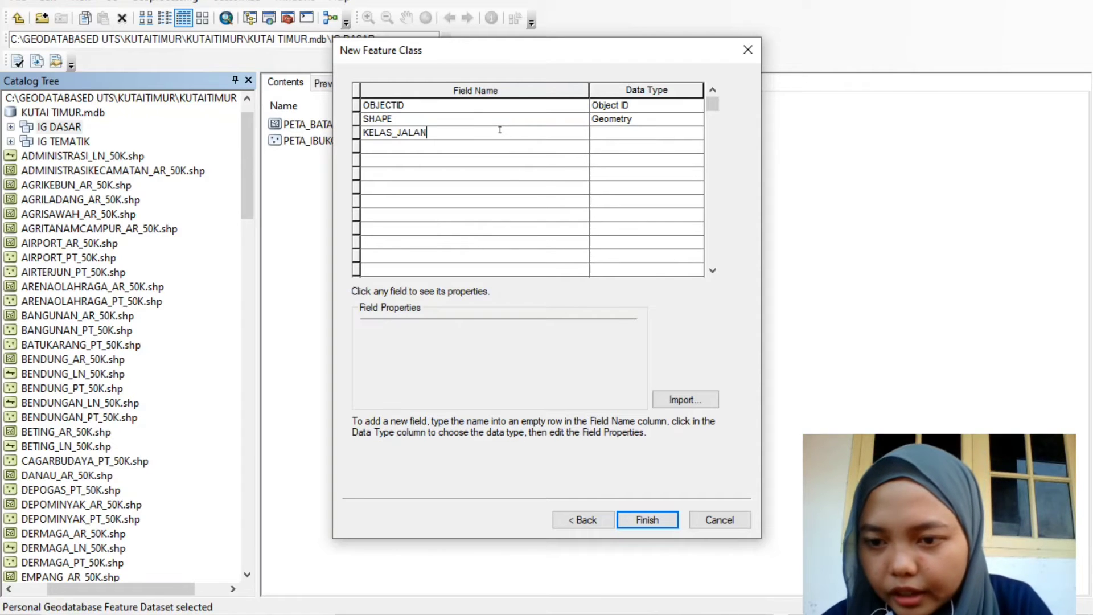
Add a PANJANG_JALAN field of data type Text below KELAS_JALAN, and finish creating the PETA_JALAN feature class
{"action": "left_click", "coordinate": [448, 143]}
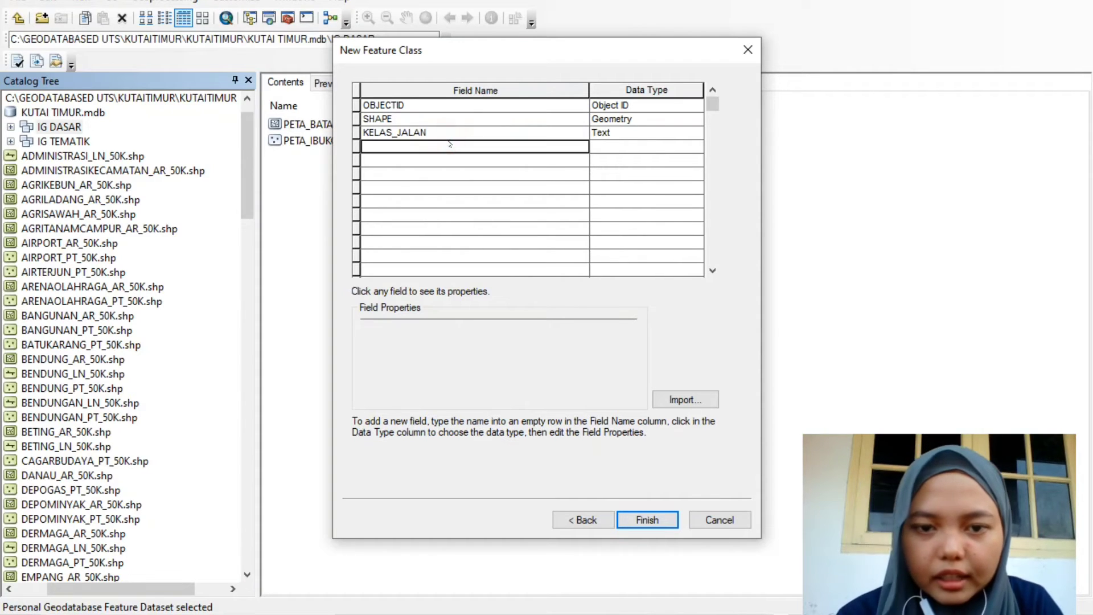
{"action": "type", "text": "PANJANG"}
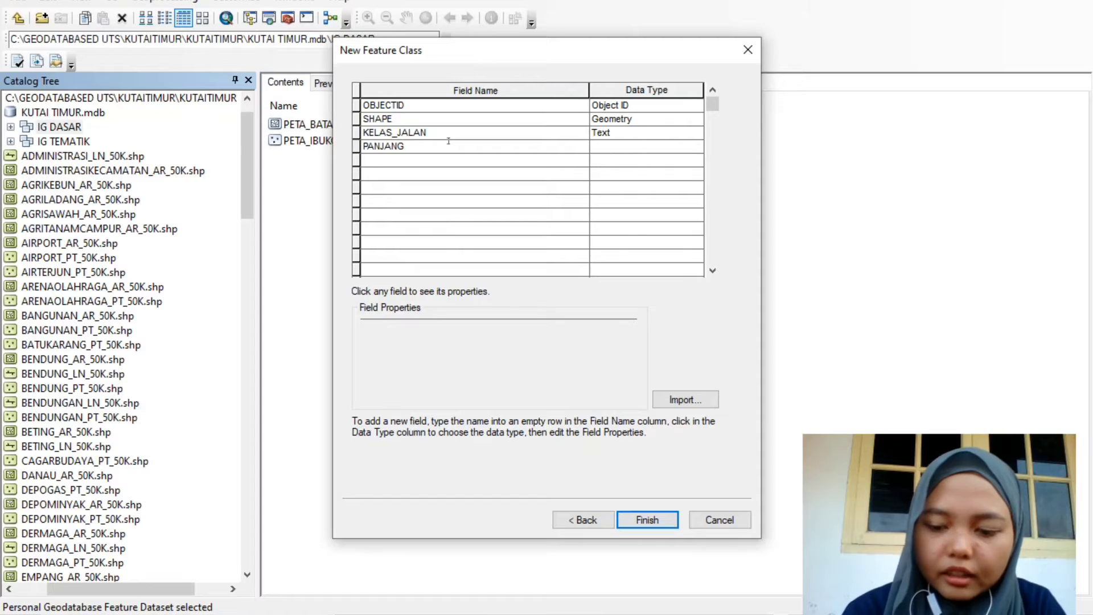
{"action": "type", "text": "_"}
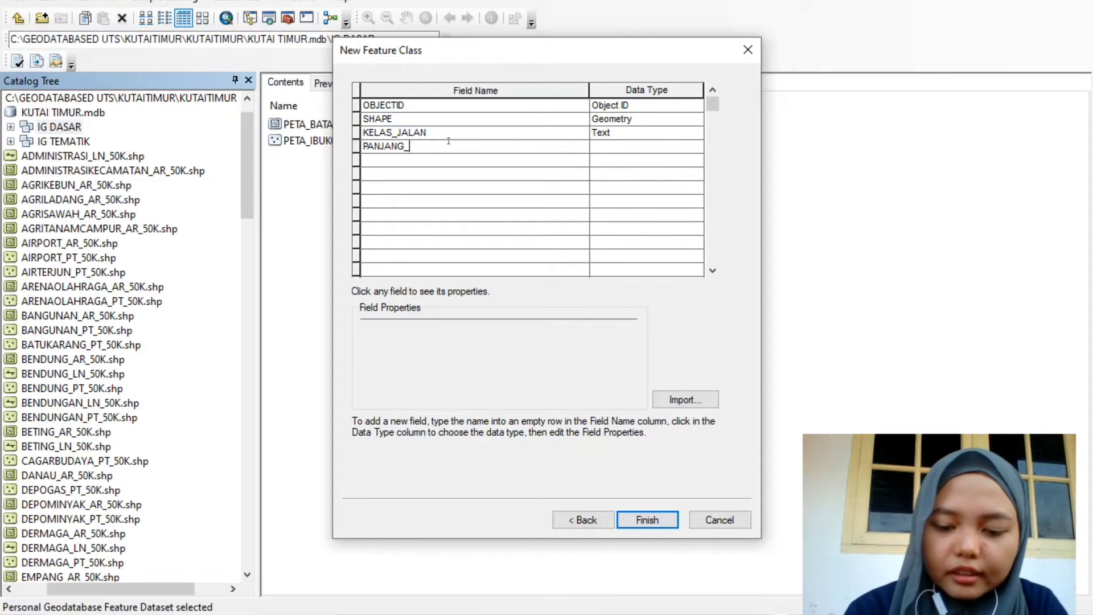
{"action": "type", "text": "JALAN"}
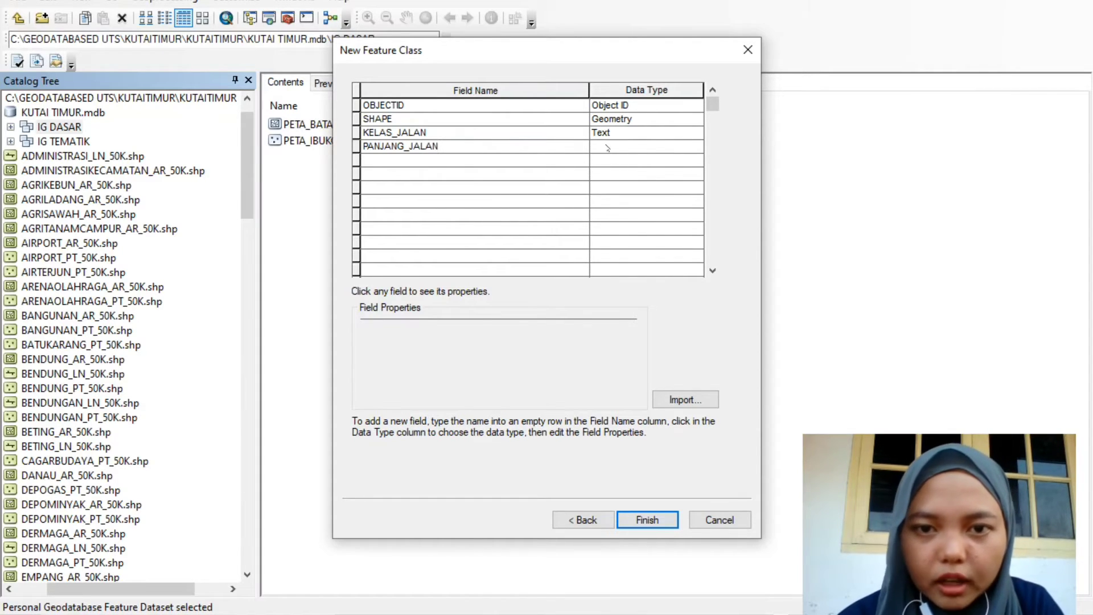
{"action": "left_click", "coordinate": [607, 148]}
{"action": "left_click", "coordinate": [630, 211]}
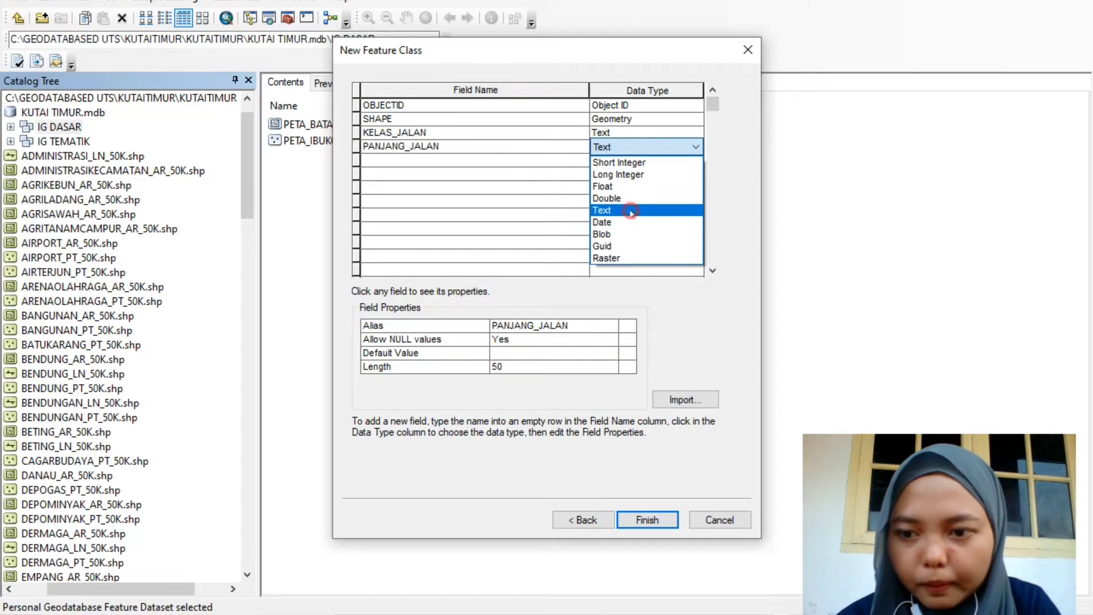
{"action": "left_click", "coordinate": [660, 519]}
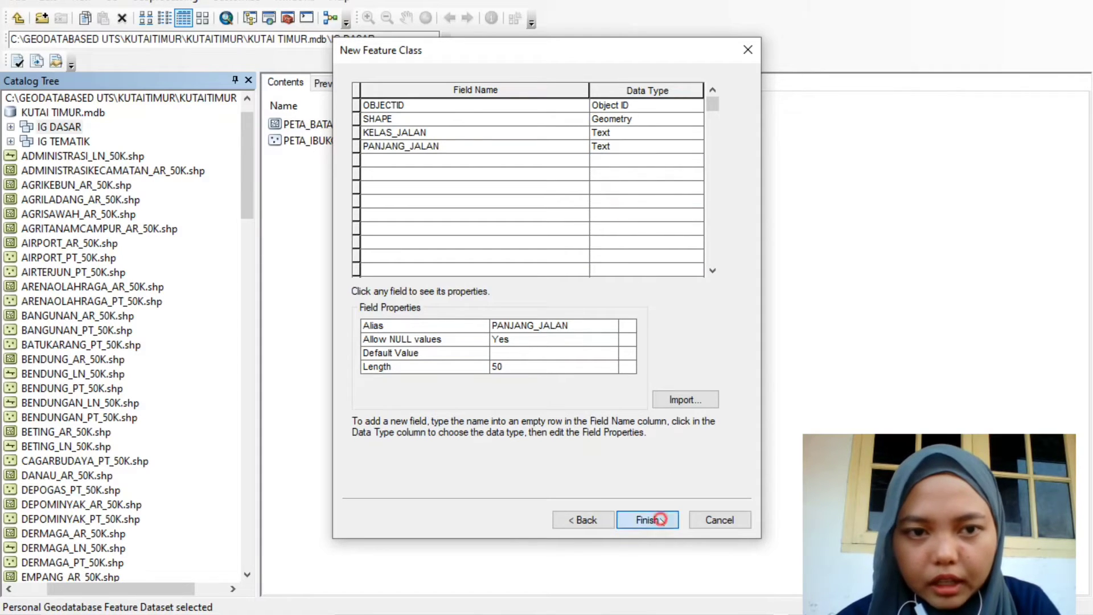
Start another new feature class in the IG DASAR dataset, named PETA_JAR_SUNGAI
{"action": "right_click", "coordinate": [77, 128]}
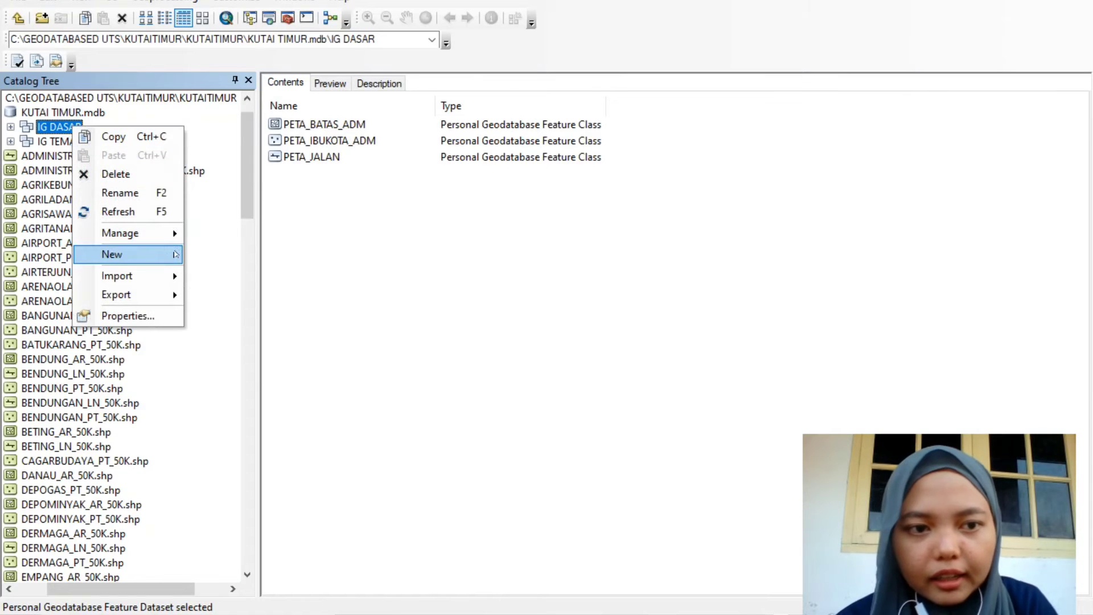
{"action": "mouse_move", "coordinate": [169, 256]}
{"action": "left_click", "coordinate": [223, 256]}
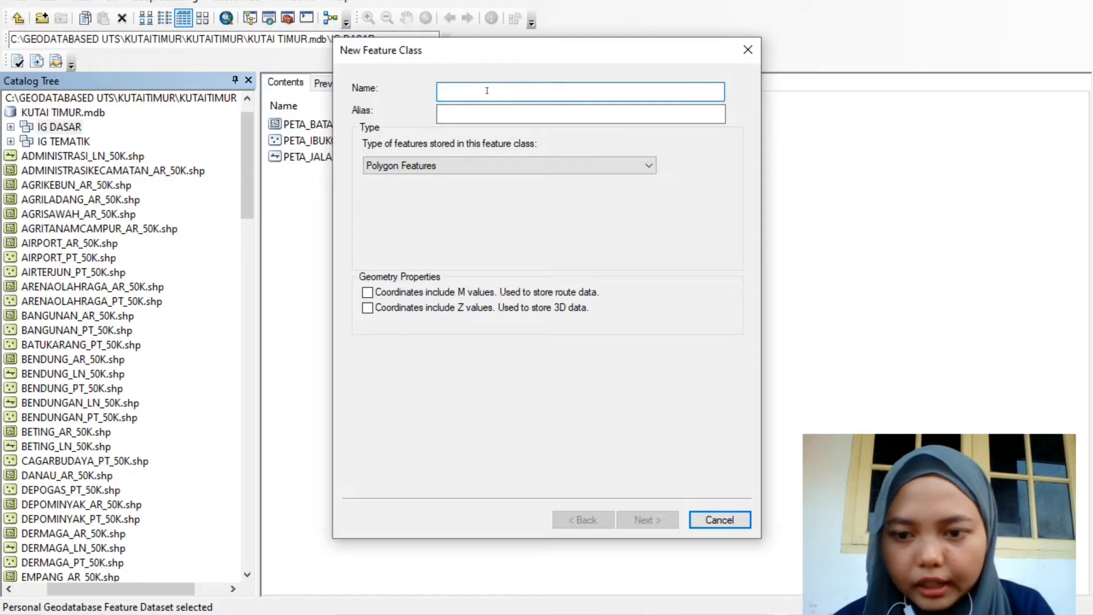
{"action": "type", "text": "PETA"}
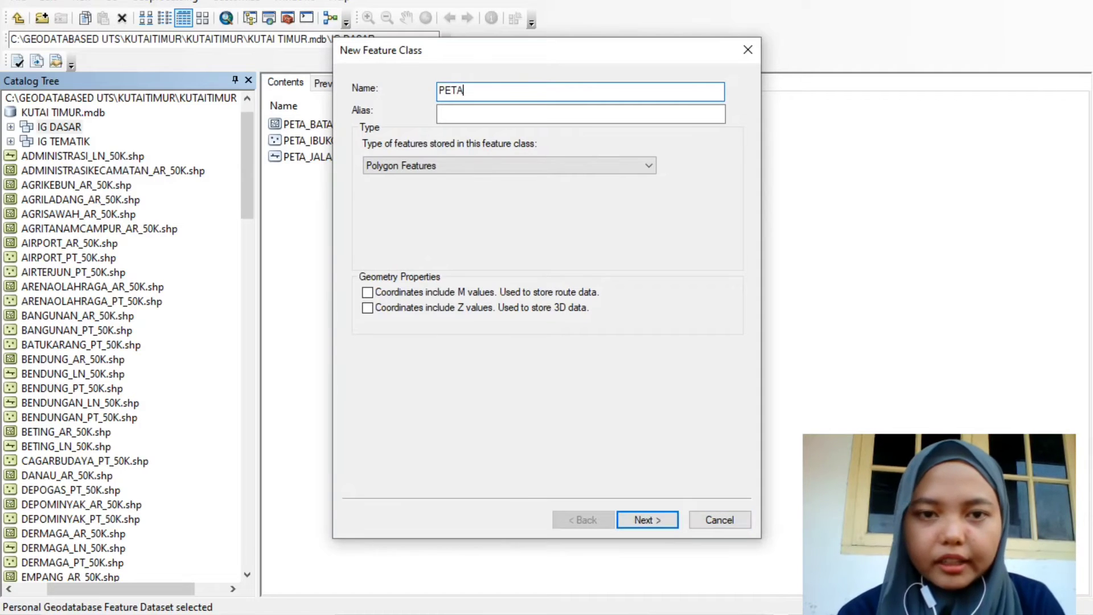
{"action": "type", "text": "_JAR"}
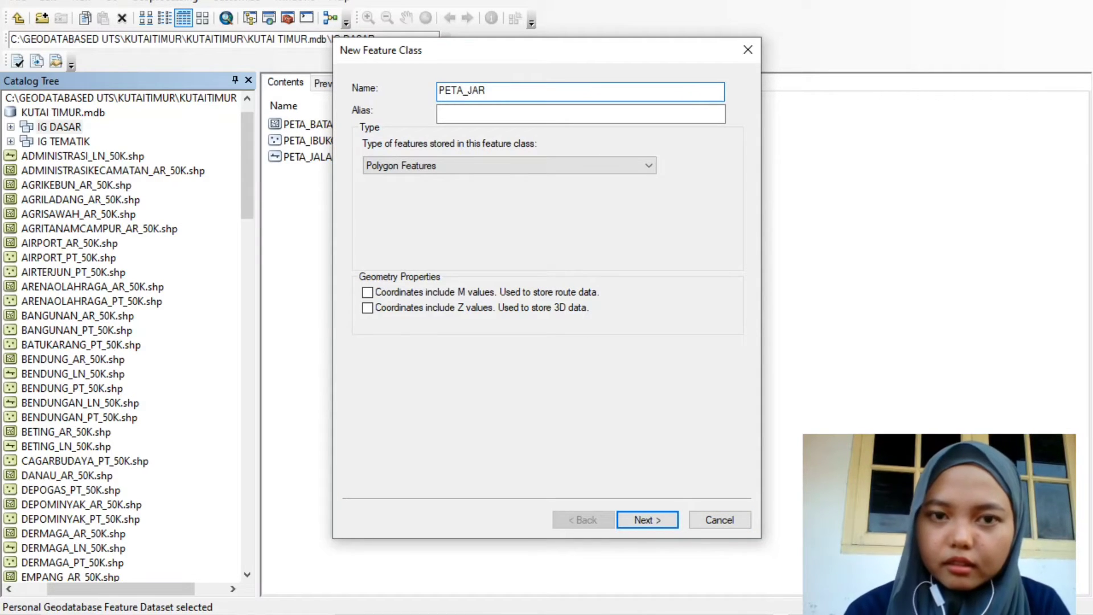
{"action": "type", "text": "_S"}
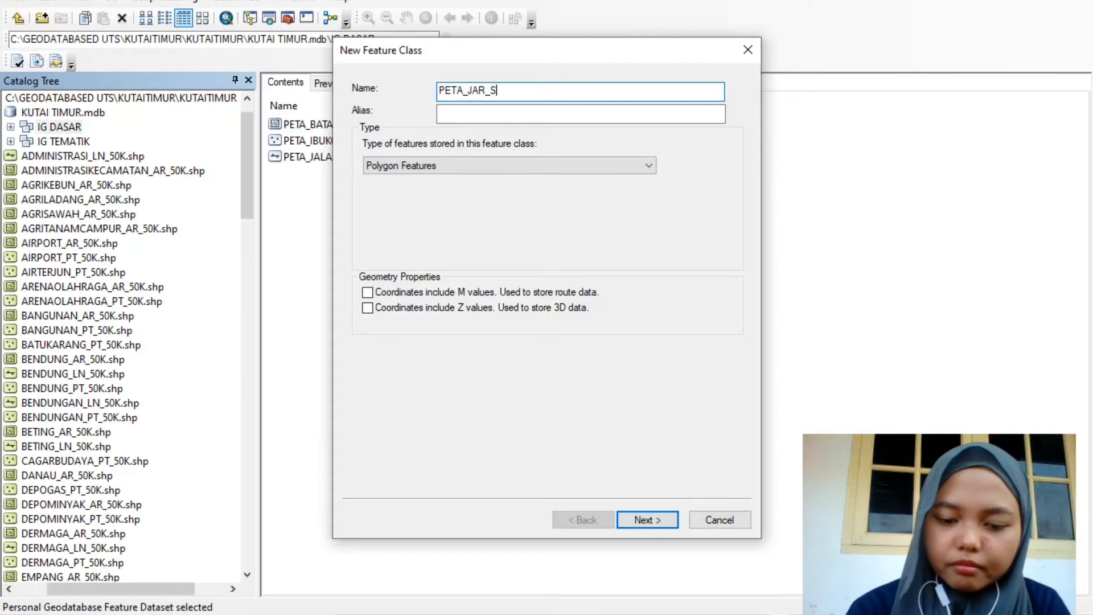
{"action": "type", "text": "UNGAI"}
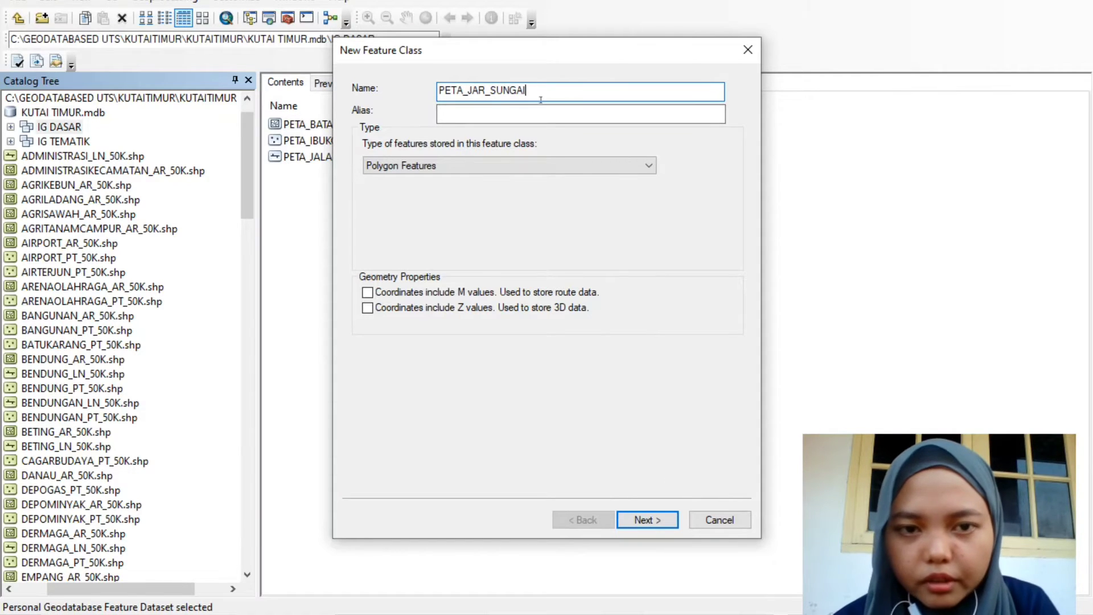
Give PETA_JAR_SUNGAI the alias JARINGAN SUNGAI and the Line Features type, and continue to the field definitions
{"action": "left_click", "coordinate": [547, 116]}
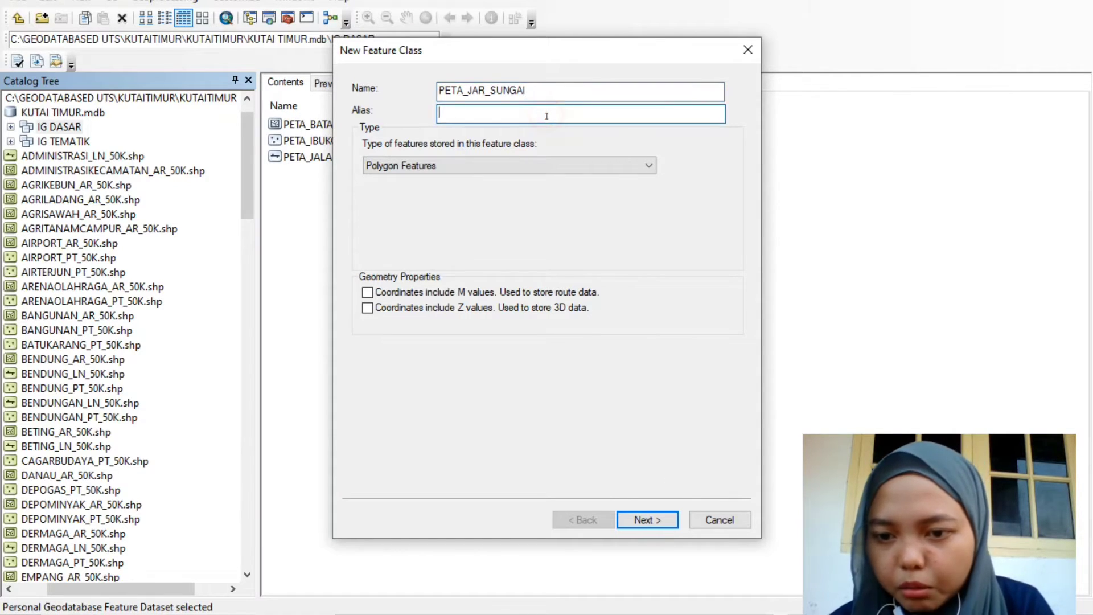
{"action": "type", "text": "JARINGAN SUNGAI"}
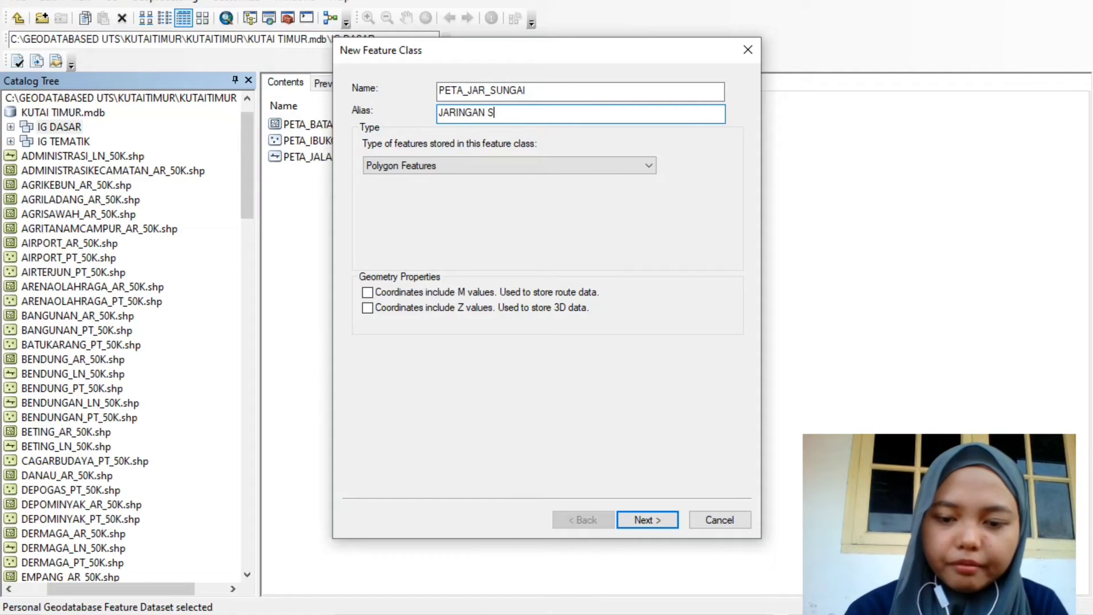
{"action": "left_click", "coordinate": [595, 165]}
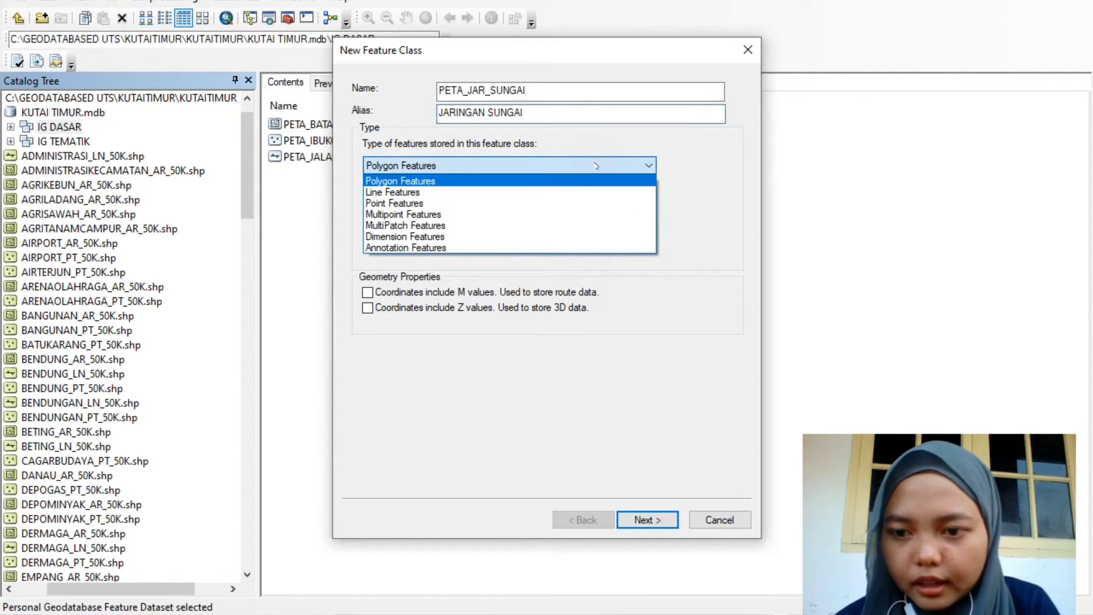
{"action": "left_click", "coordinate": [452, 192]}
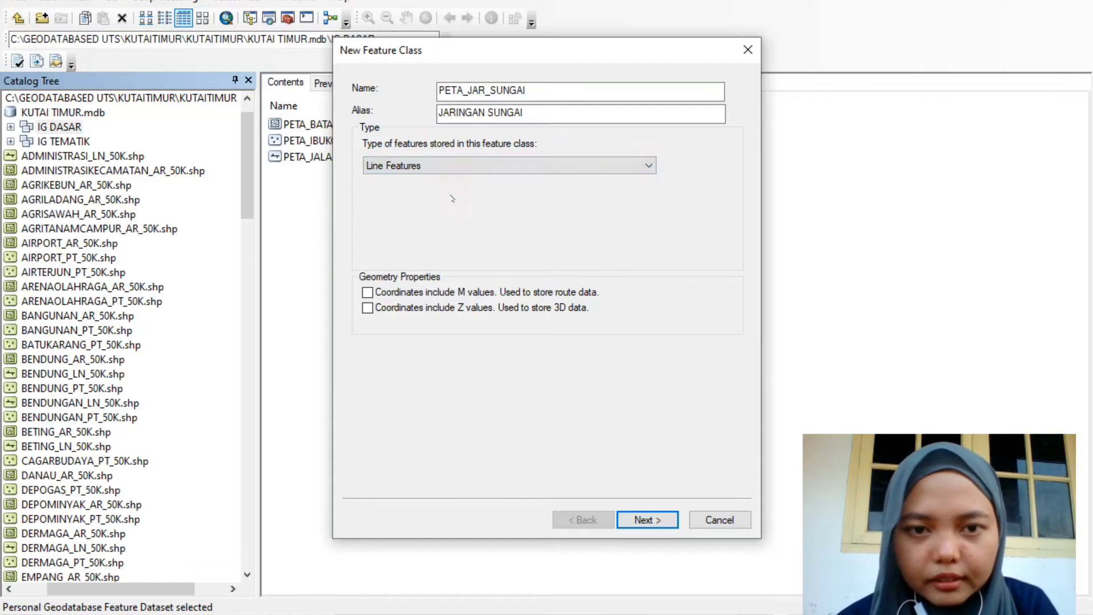
{"action": "left_click", "coordinate": [658, 520]}
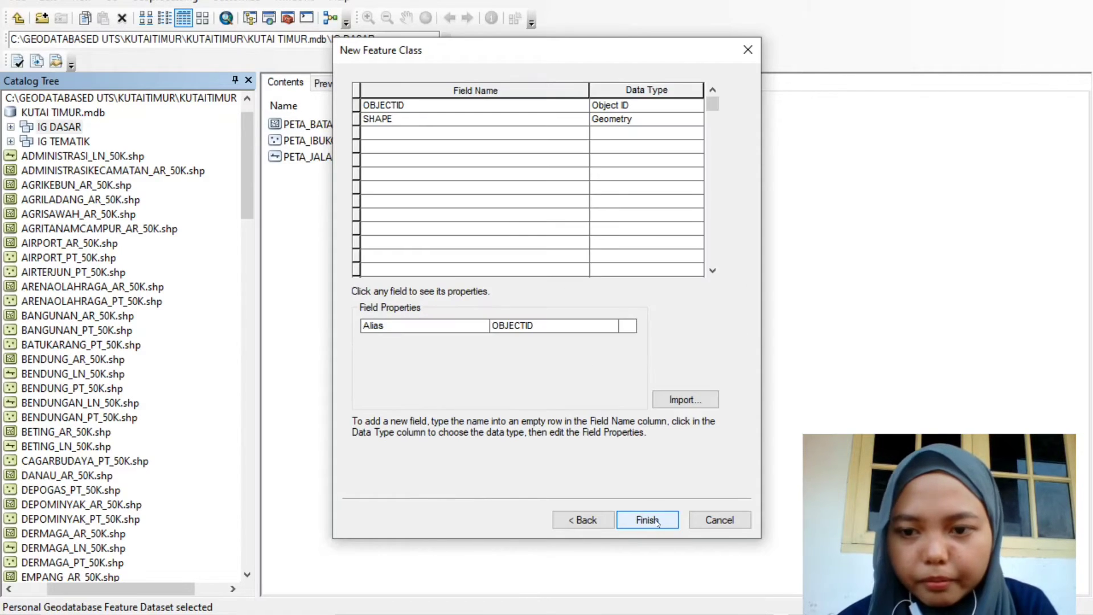
Add a NAMA_SUNGAI field of data type Text to PETA_JAR_SUNGAI, and finish creating the feature class
{"action": "left_click", "coordinate": [506, 137]}
{"action": "type", "text": "N"}
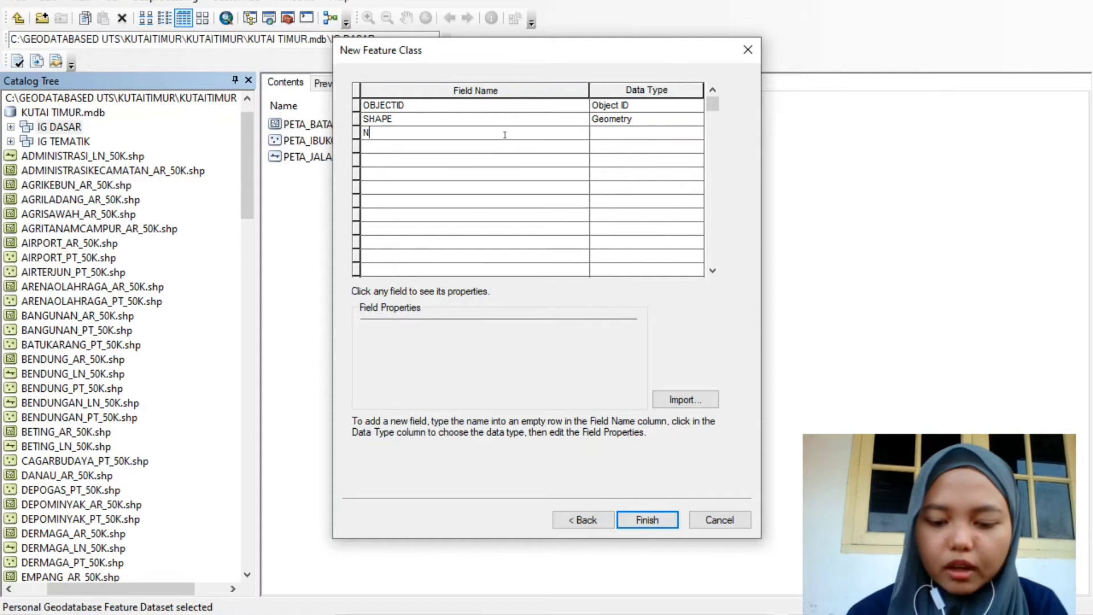
{"action": "type", "text": "AMA_SUNGAI"}
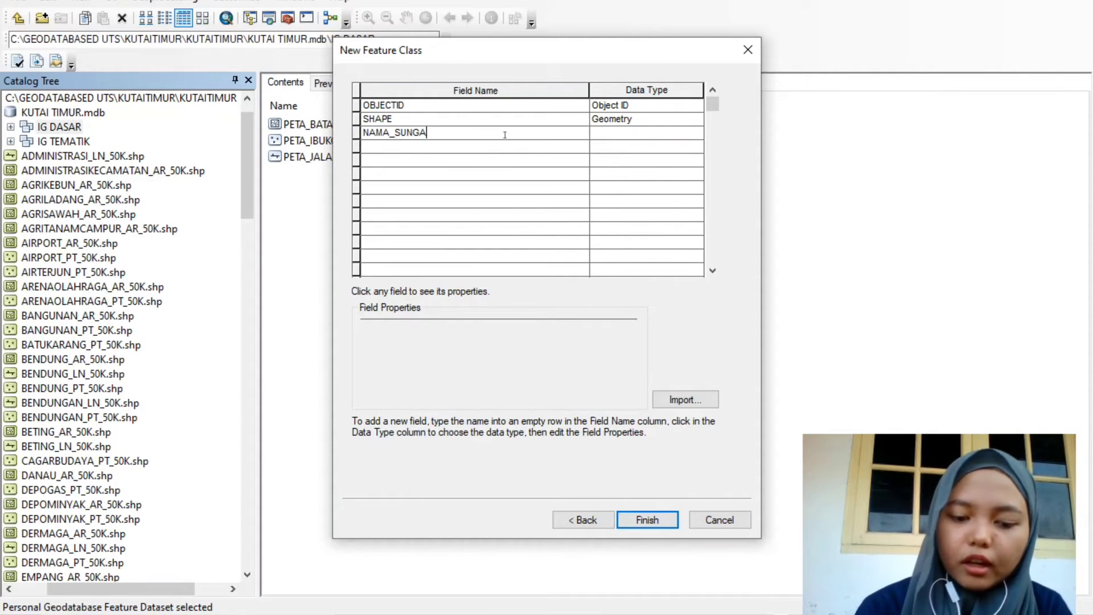
{"action": "left_click", "coordinate": [610, 134]}
{"action": "left_click", "coordinate": [602, 133]}
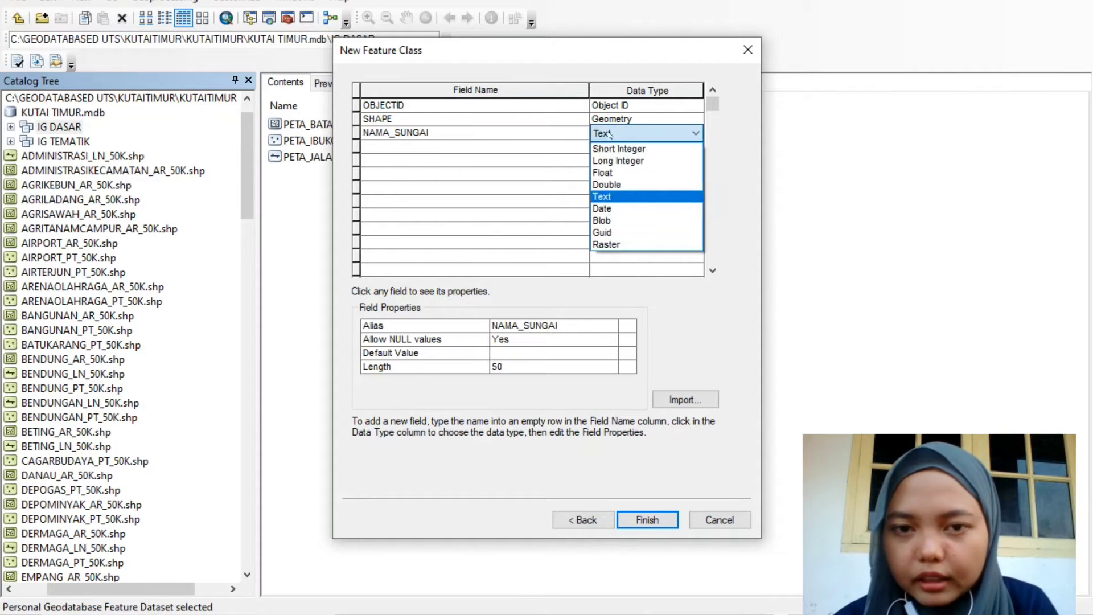
{"action": "left_click", "coordinate": [617, 197]}
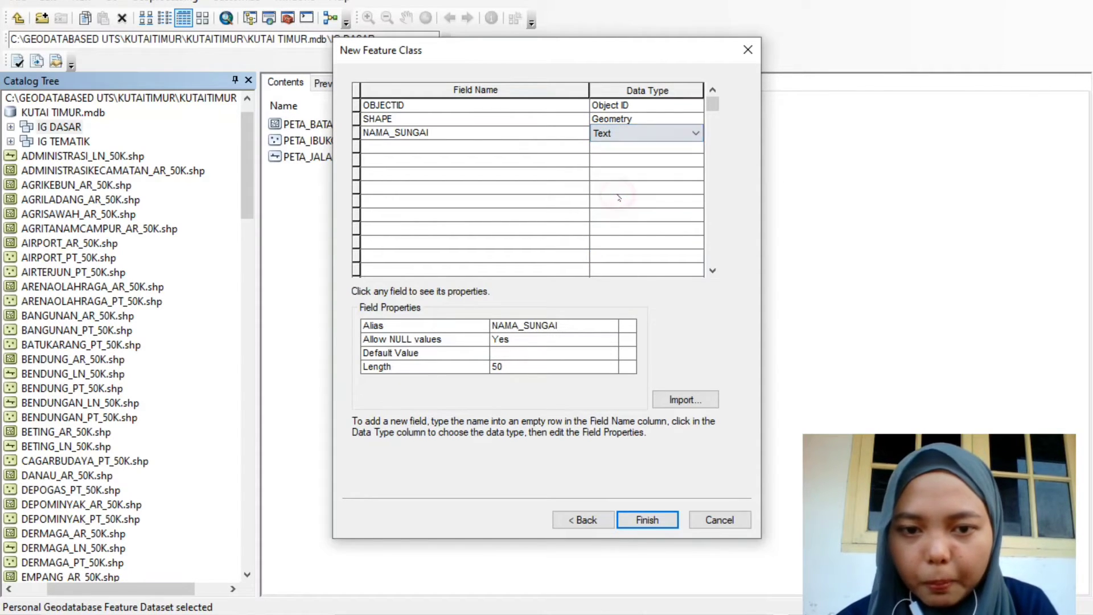
{"action": "left_click", "coordinate": [659, 520]}
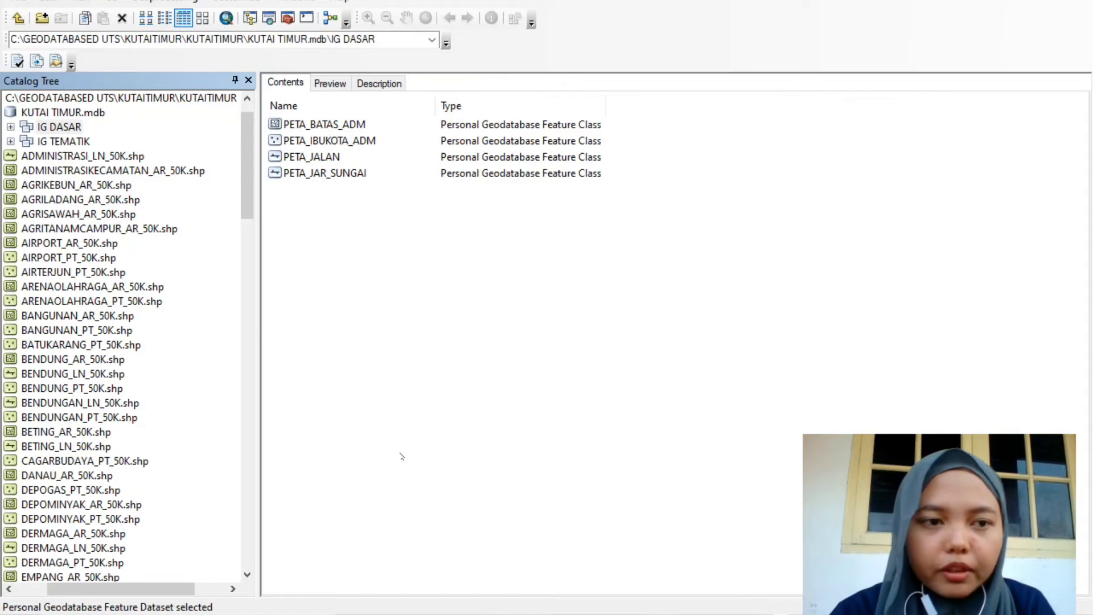
Start a new feature class in the IG TEMATIK dataset, named PETA_HUJAN
{"action": "left_click", "coordinate": [77, 142]}
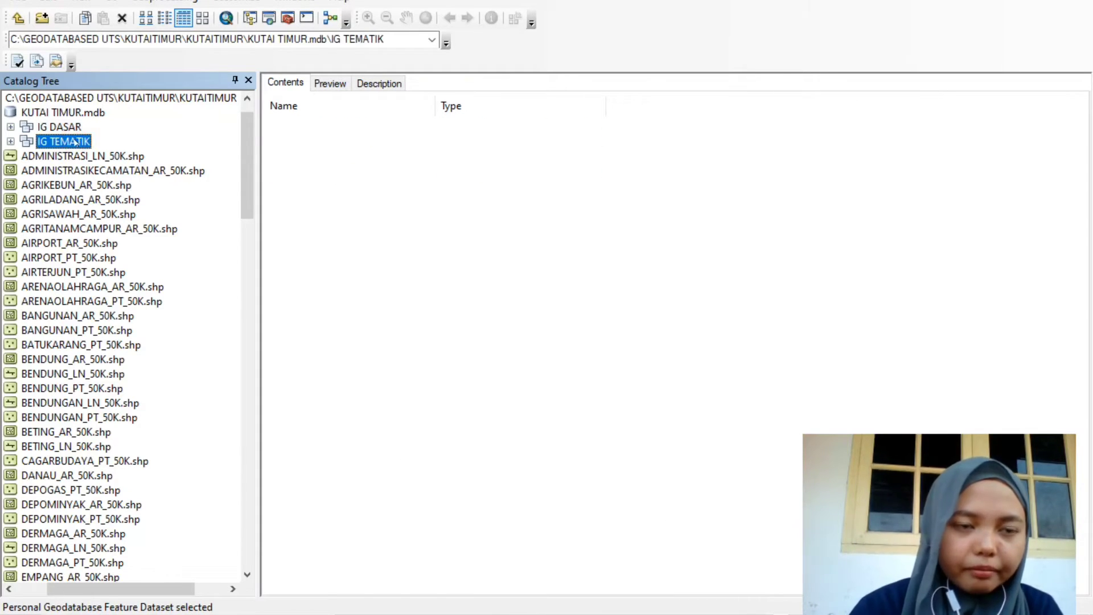
{"action": "right_click", "coordinate": [76, 142]}
{"action": "mouse_move", "coordinate": [165, 267]}
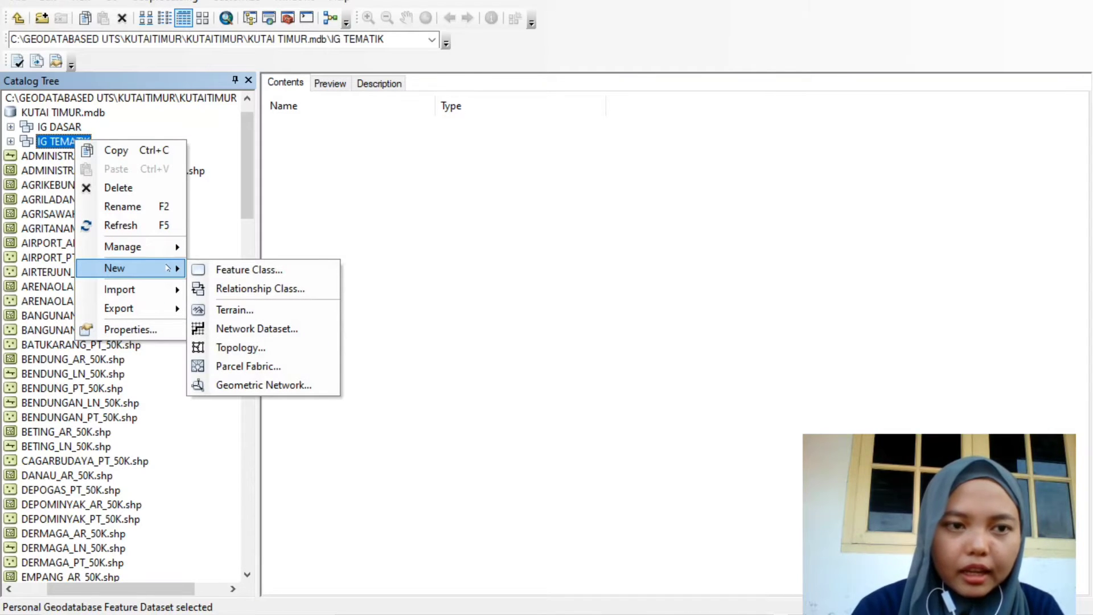
{"action": "left_click", "coordinate": [219, 269]}
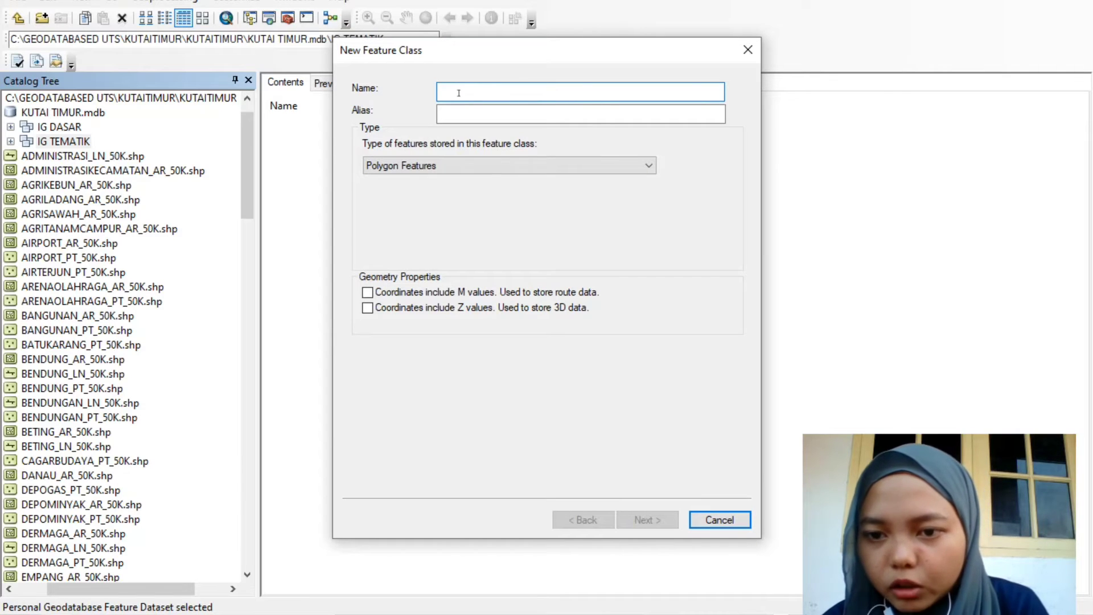
{"action": "type", "text": "PETA"}
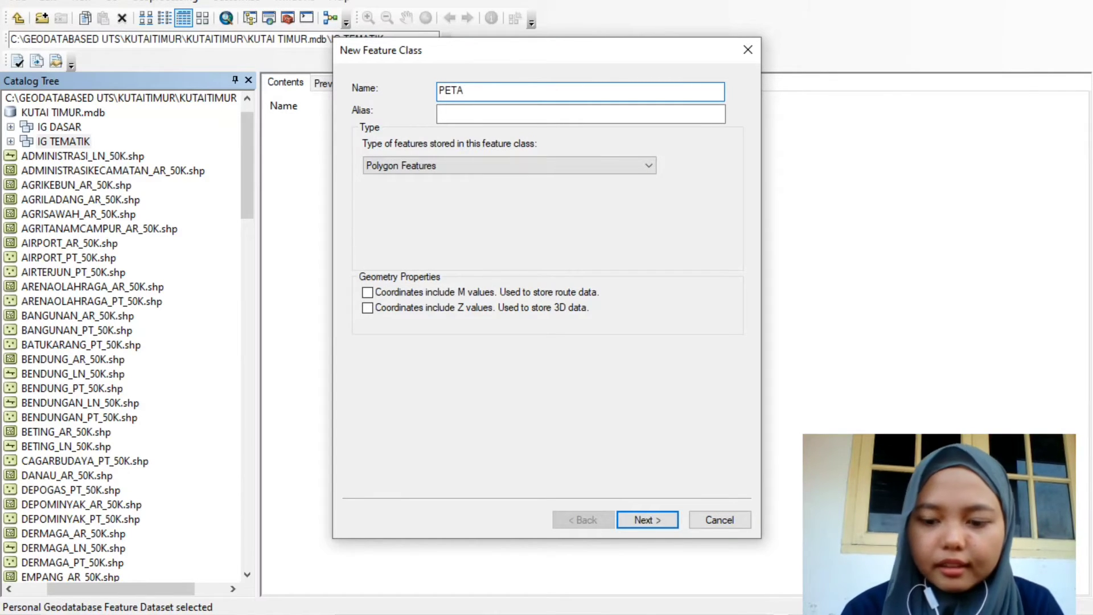
{"action": "type", "text": "_HUJAN"}
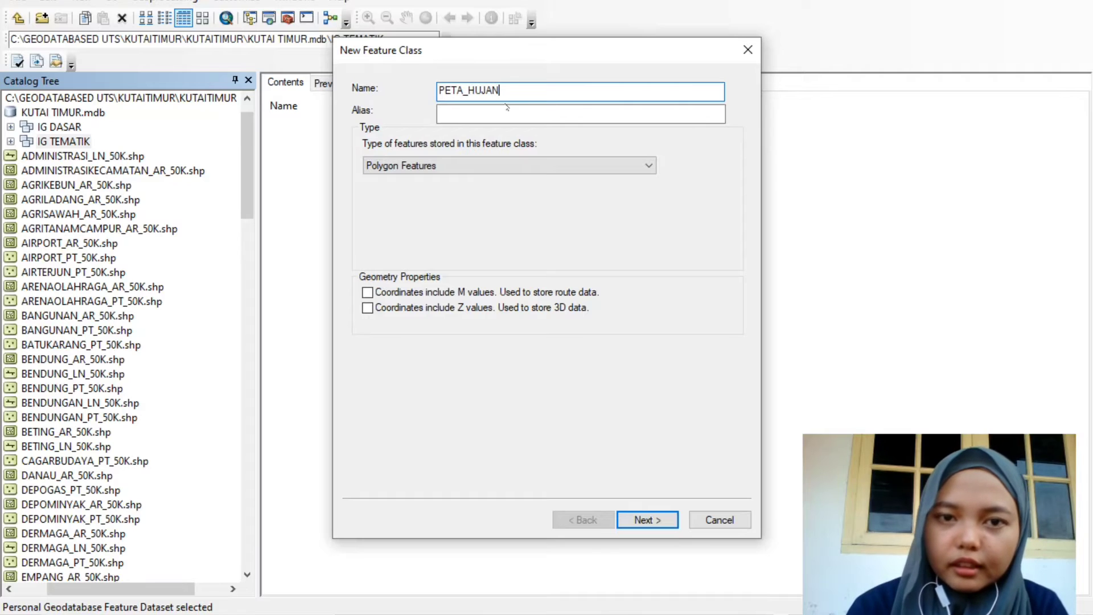
Give PETA_HUJAN the alias PETA INTENSITAS HUJAN and the Polygon Features type, and continue to the field definitions
{"action": "left_click", "coordinate": [505, 112]}
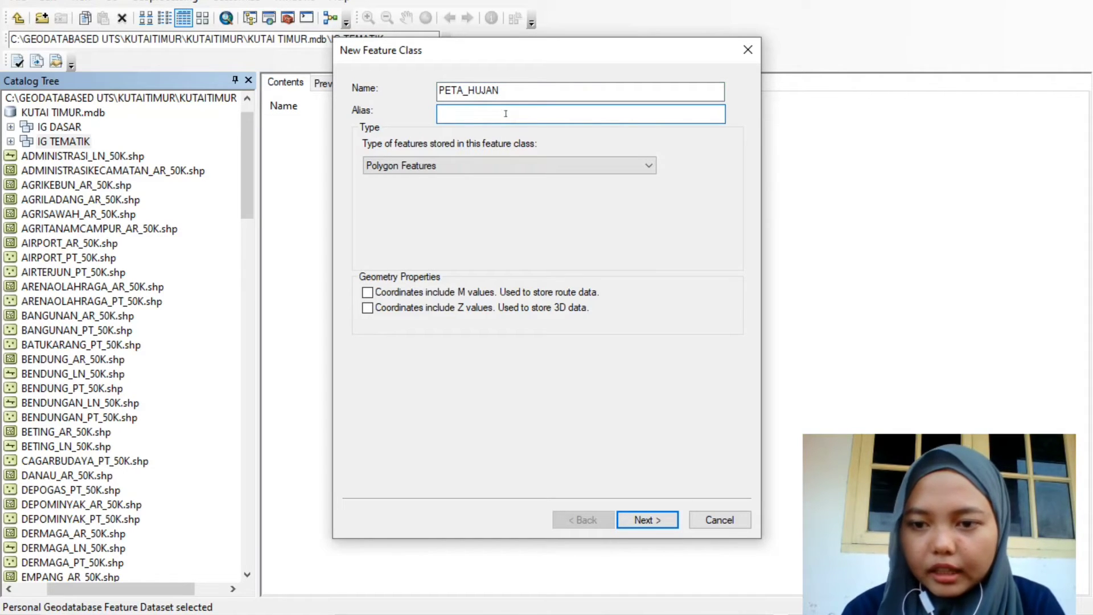
{"action": "type", "text": "PETA INTE"}
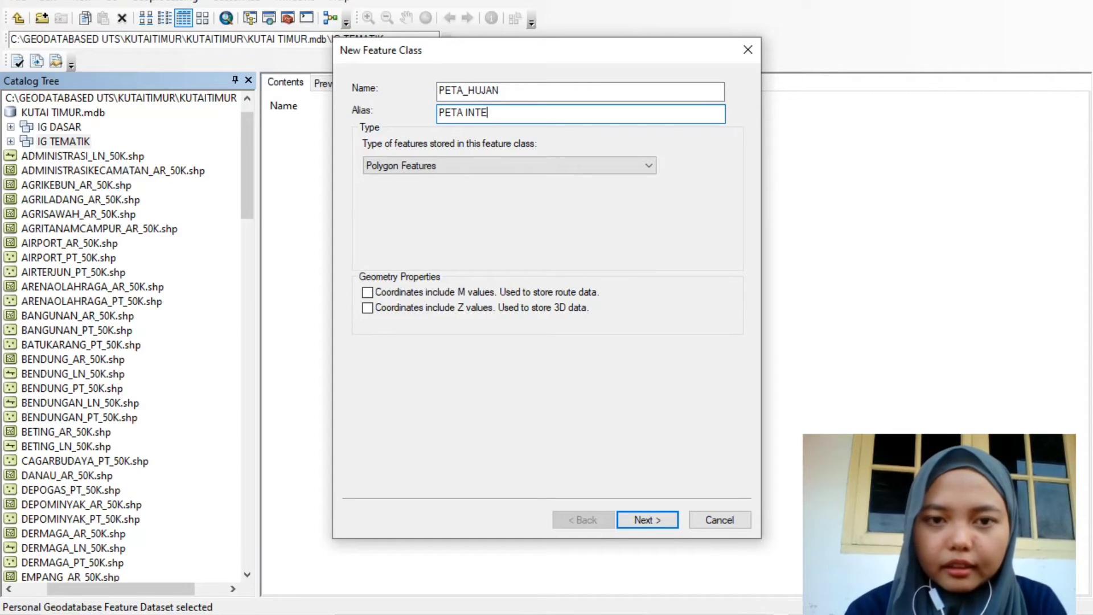
{"action": "type", "text": "NSITAS HUJ"}
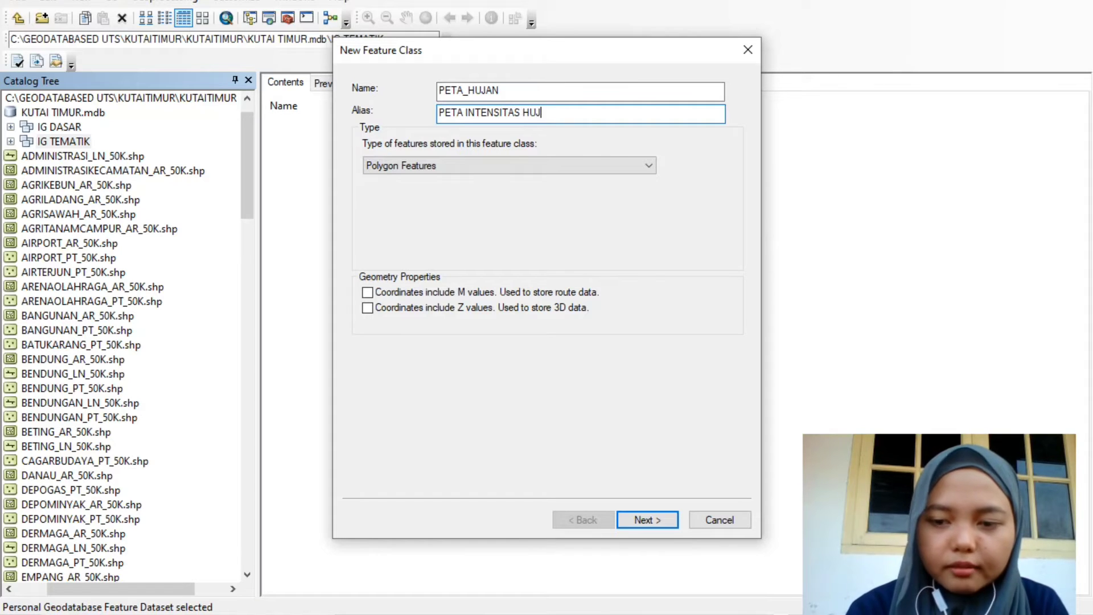
{"action": "type", "text": "AN"}
{"action": "left_click", "coordinate": [584, 161]}
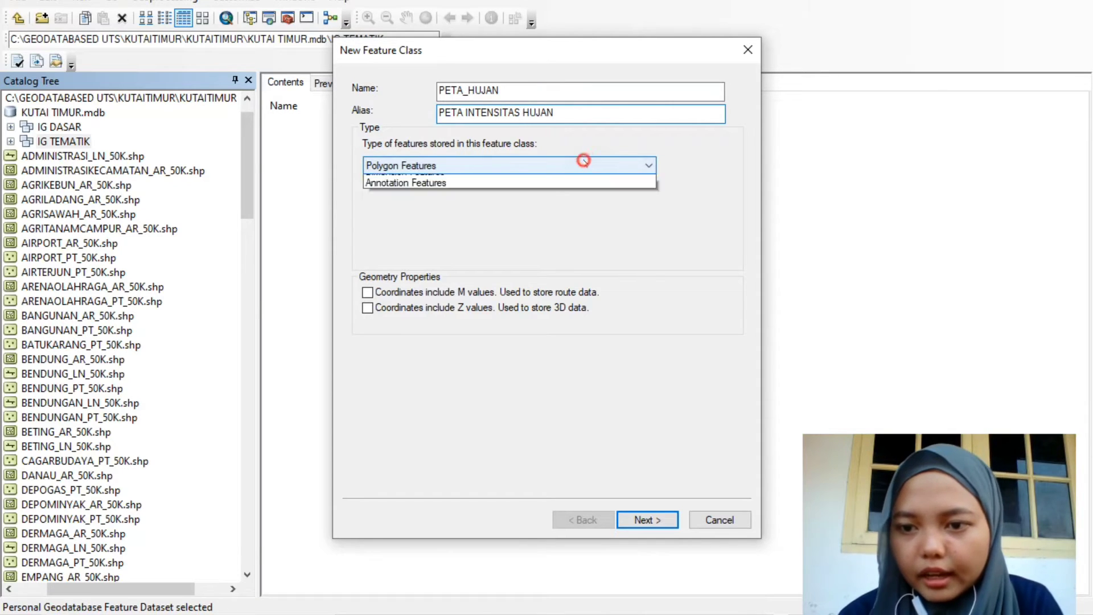
{"action": "left_click", "coordinate": [480, 181]}
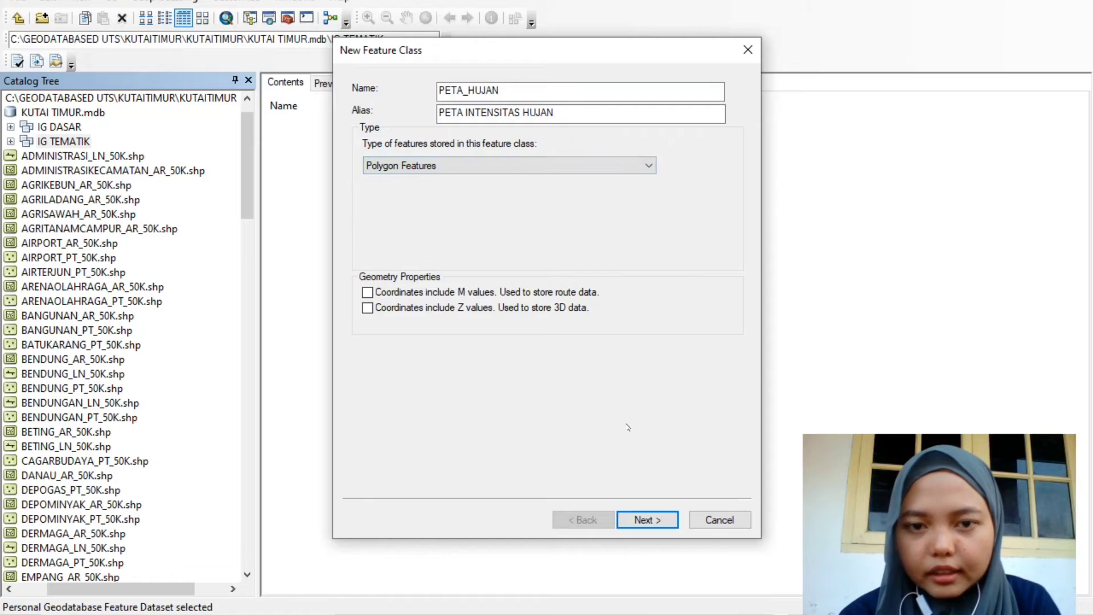
{"action": "left_click", "coordinate": [633, 521]}
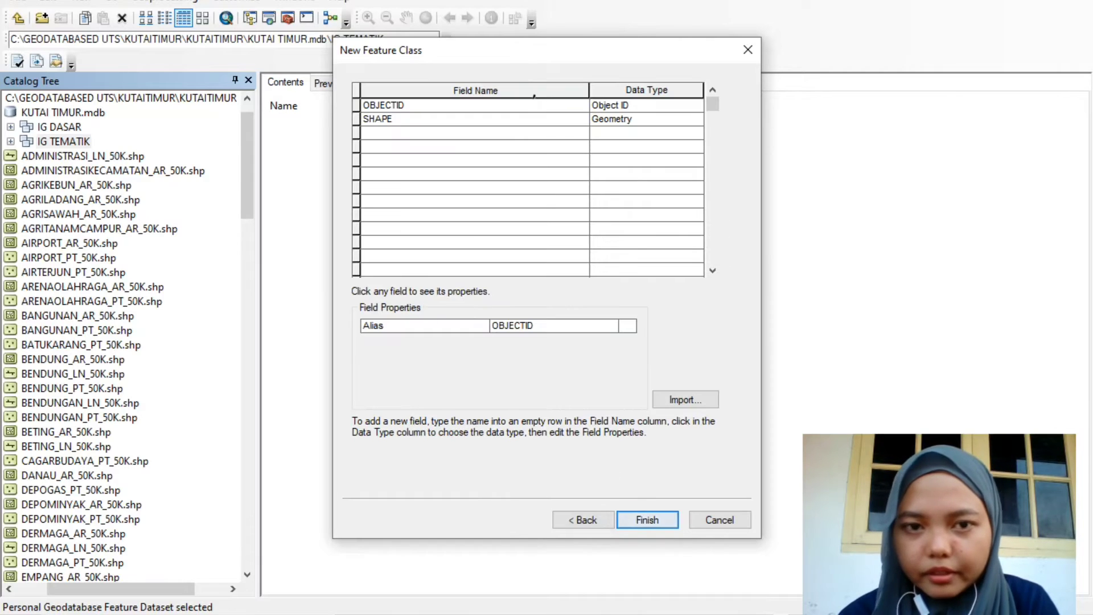
Add a KELAS_HUJAN field of data type Text to PETA_HUJAN
{"action": "left_click", "coordinate": [510, 132]}
{"action": "type", "text": "KE"}
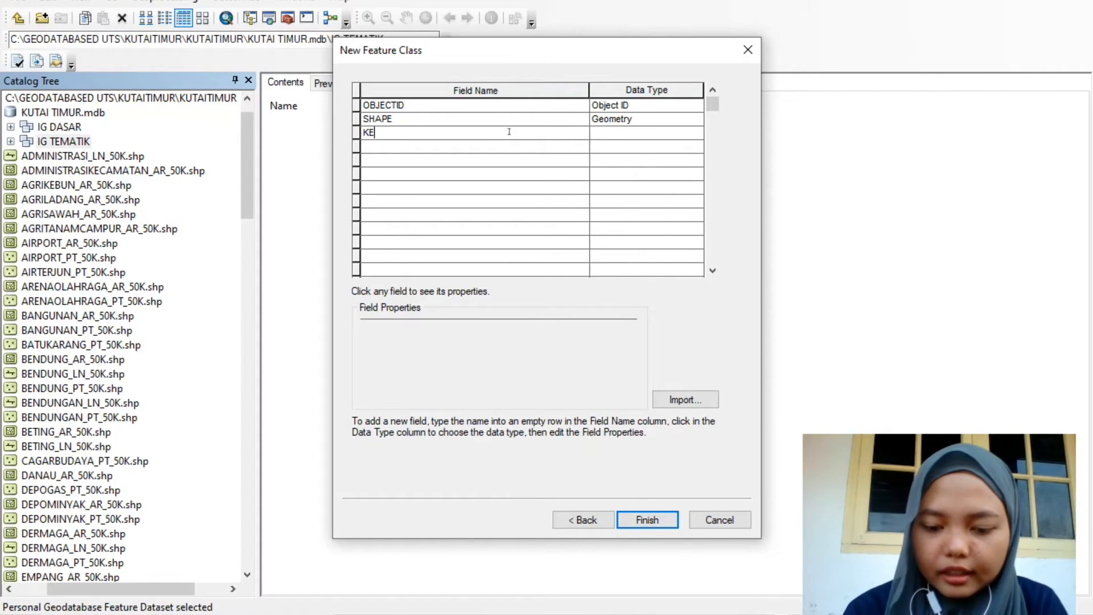
{"action": "type", "text": "LAS_HUJAN"}
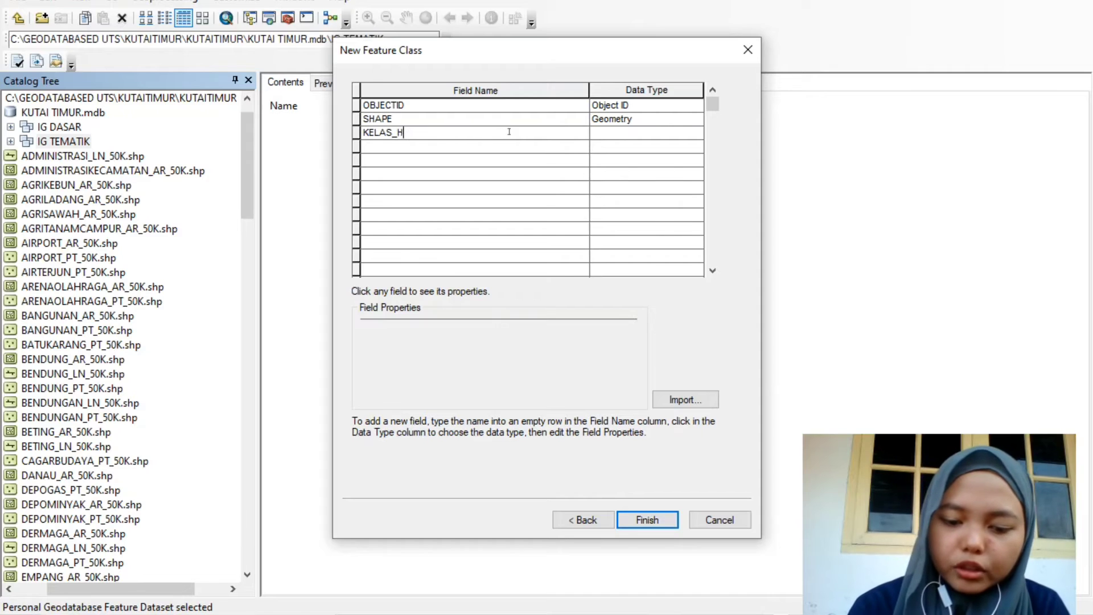
{"action": "left_click", "coordinate": [597, 136]}
{"action": "left_click", "coordinate": [606, 136]}
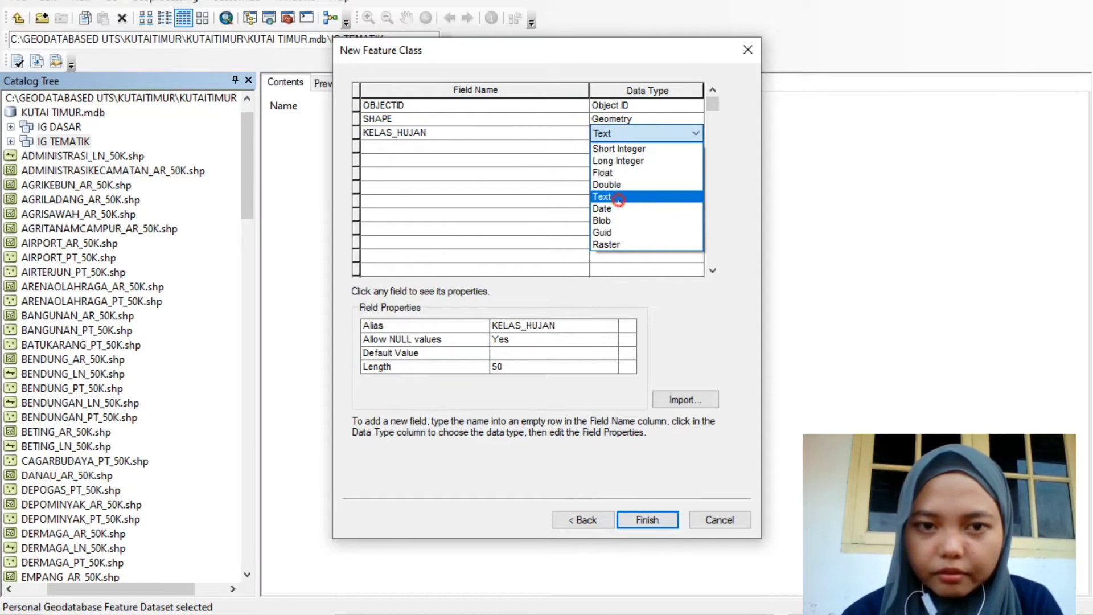
{"action": "left_click", "coordinate": [617, 197]}
Add an INTENSITAS_HUJAN field of data type Text below KELAS_HUJAN
{"action": "left_click", "coordinate": [524, 145]}
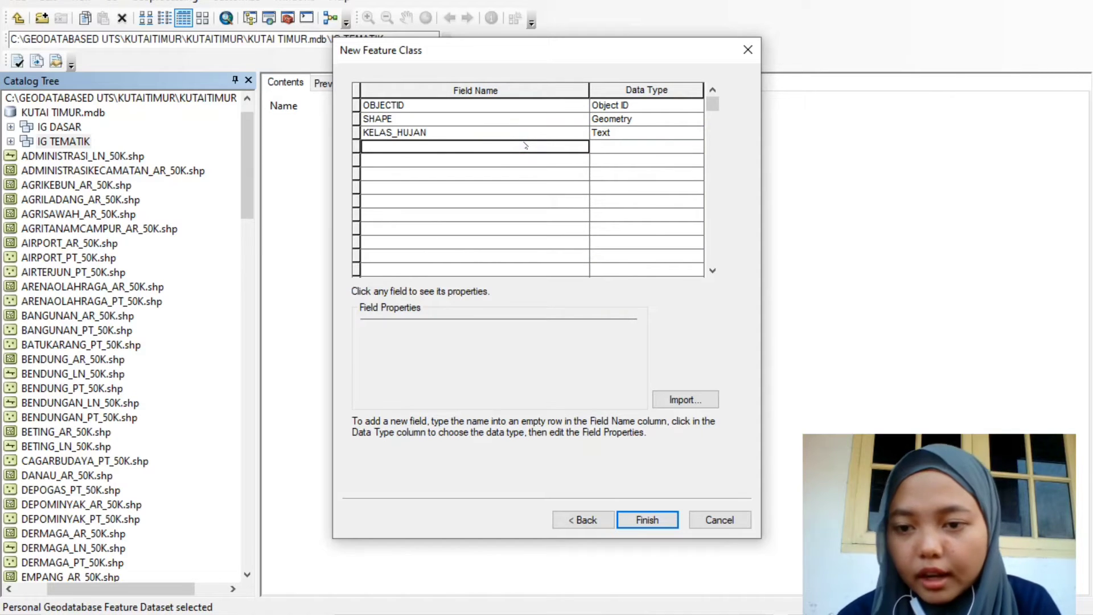
{"action": "type", "text": "INTE"}
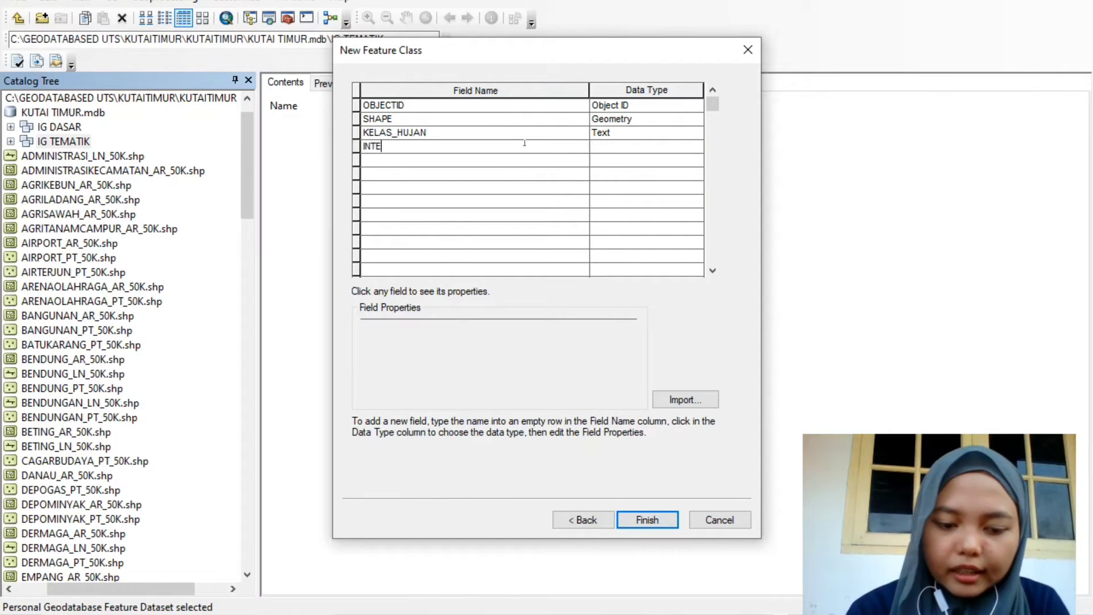
{"action": "type", "text": "NSITAS_"}
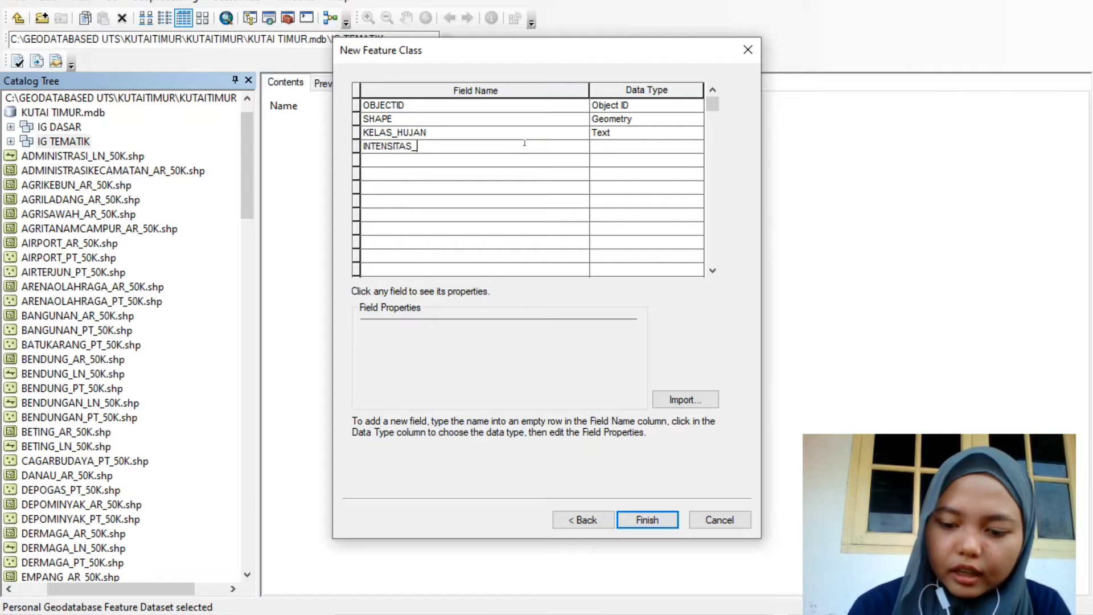
{"action": "type", "text": "HUJAN"}
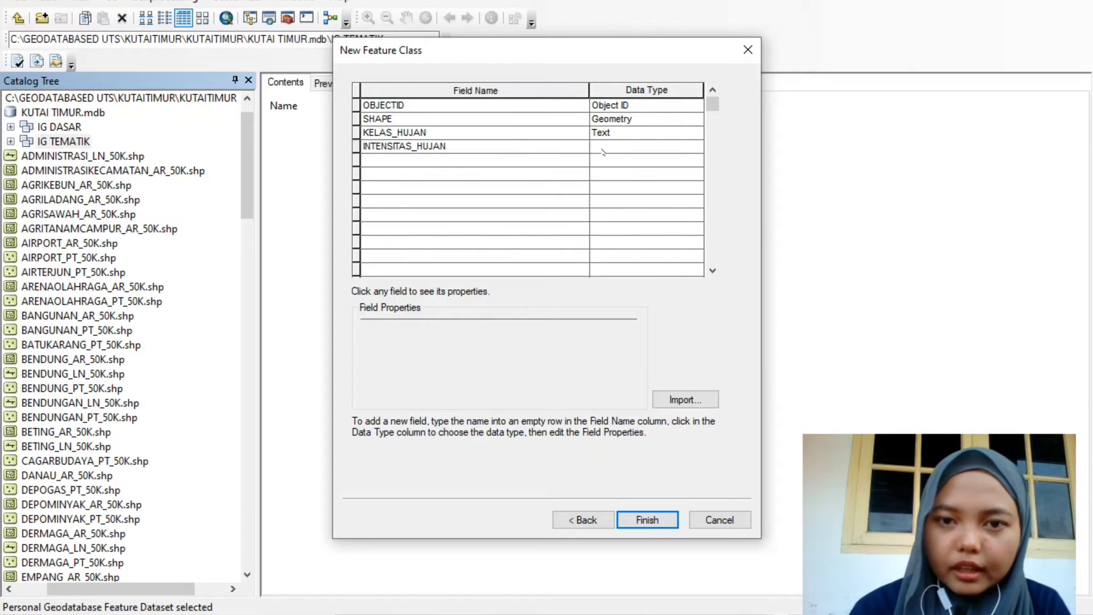
{"action": "left_click", "coordinate": [603, 150]}
{"action": "left_click", "coordinate": [602, 149]}
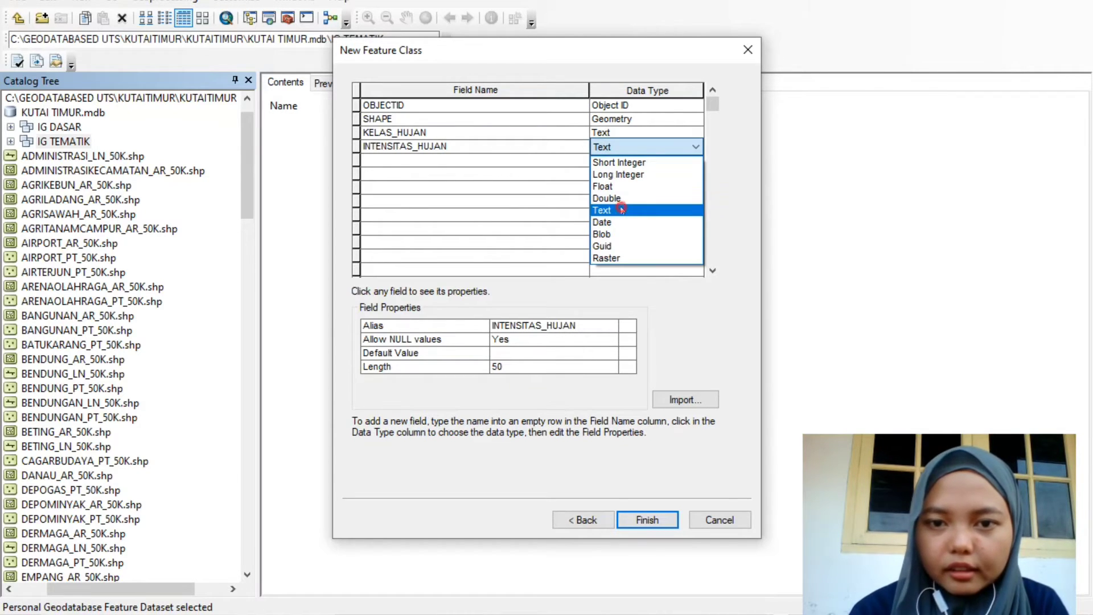
{"action": "left_click", "coordinate": [602, 210]}
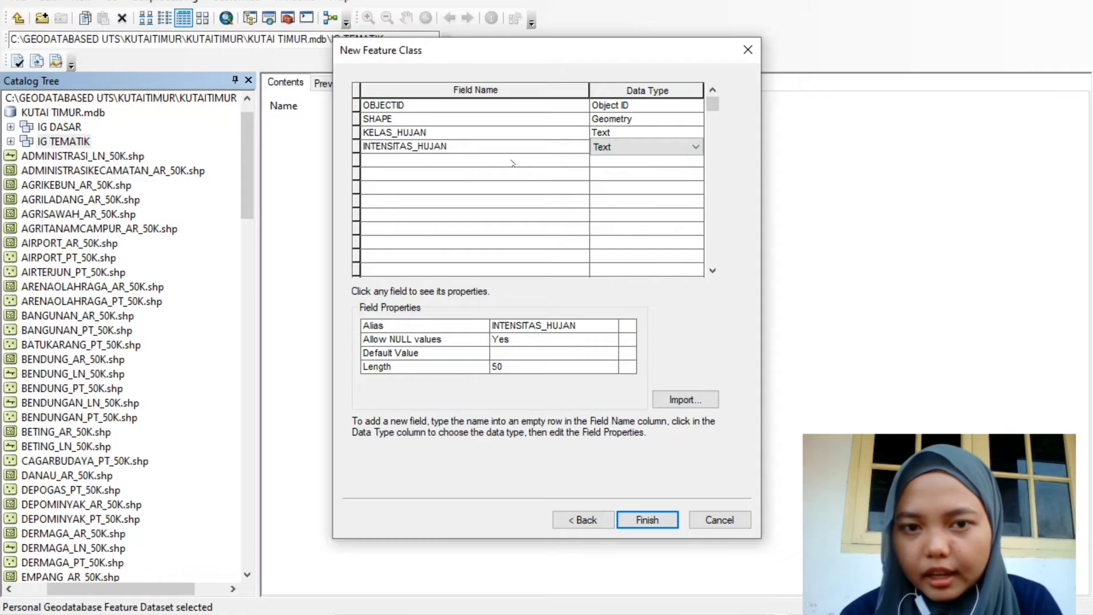
Add a KLASIFIKASI_HUJAN field of data type Text below INTENSITAS_HUJAN
{"action": "left_click", "coordinate": [513, 164]}
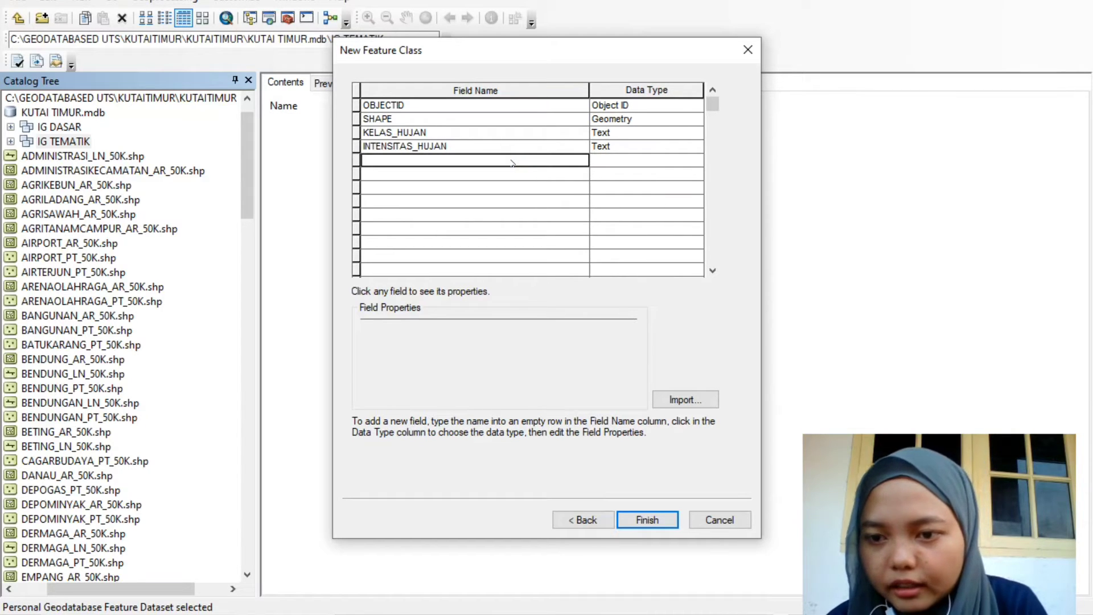
{"action": "type", "text": "KLAS"}
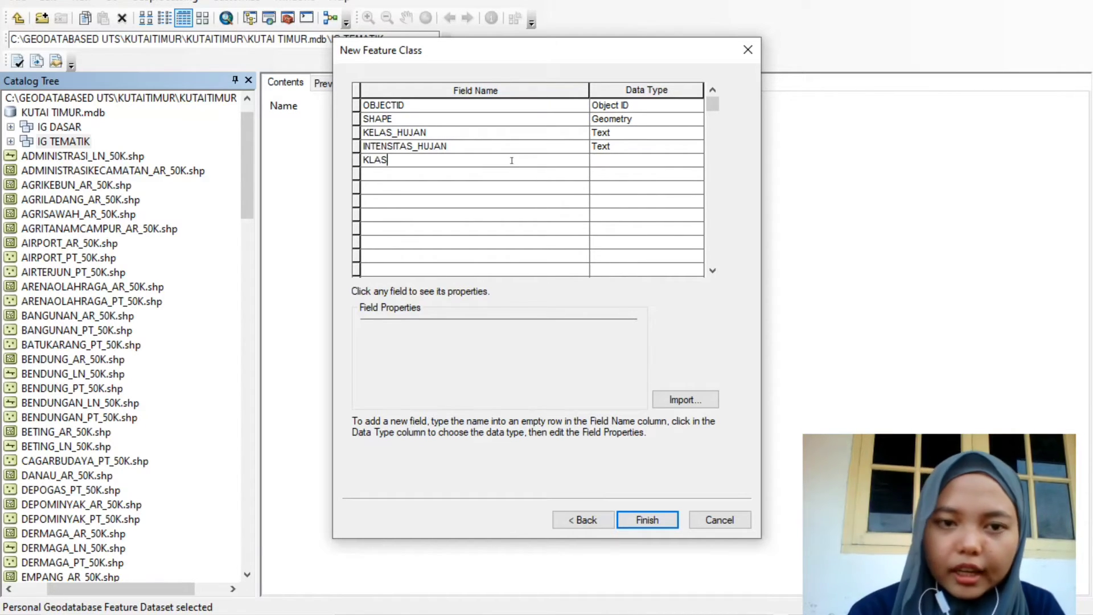
{"action": "type", "text": "IFIKAS"}
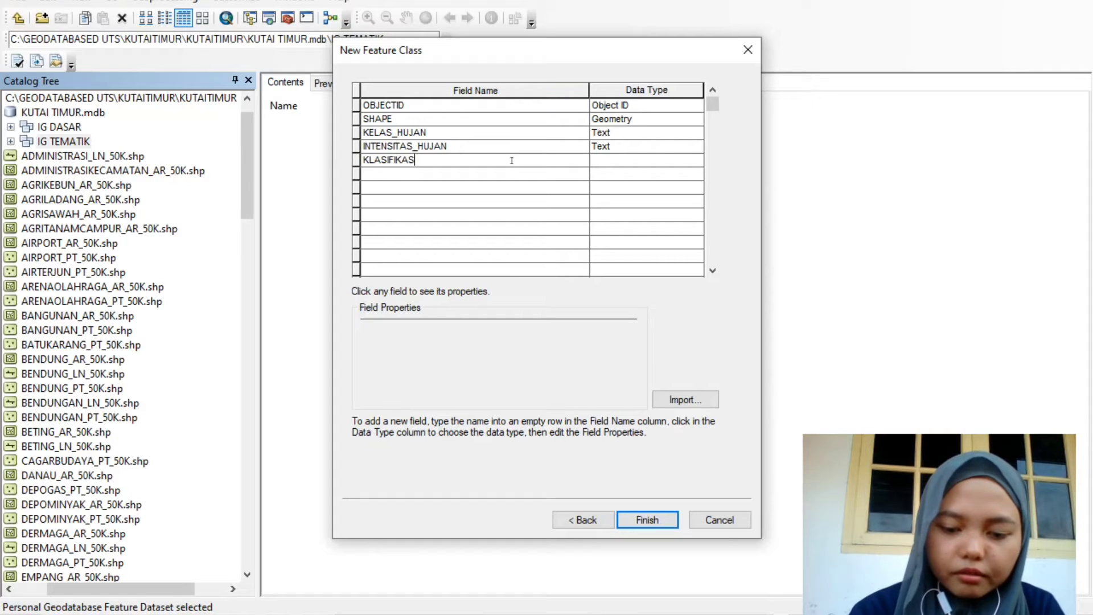
{"action": "type", "text": "I_HUJAN"}
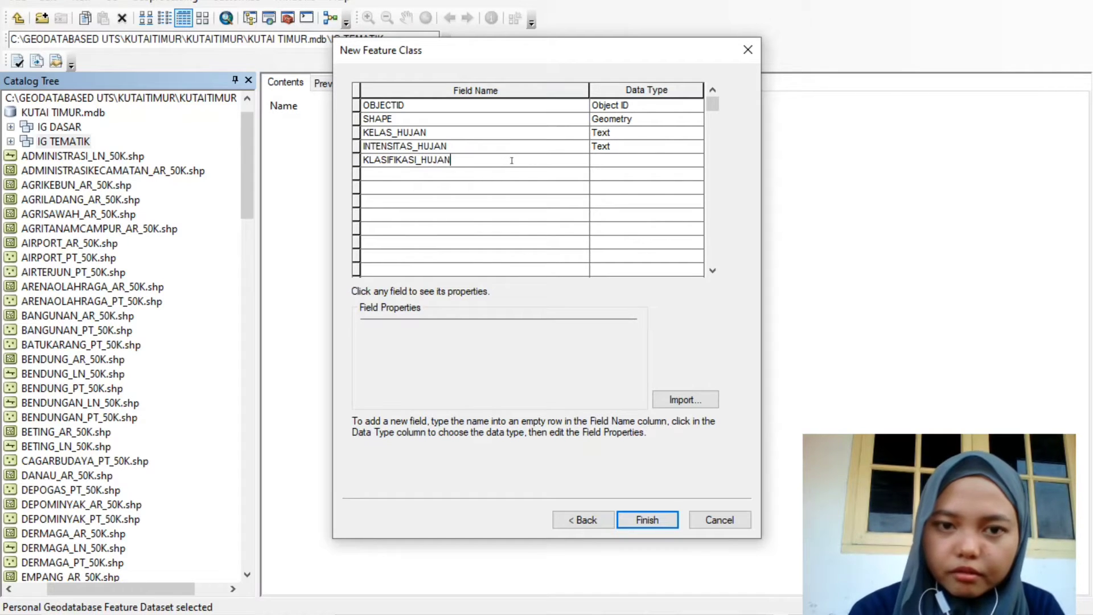
{"action": "left_click", "coordinate": [631, 161]}
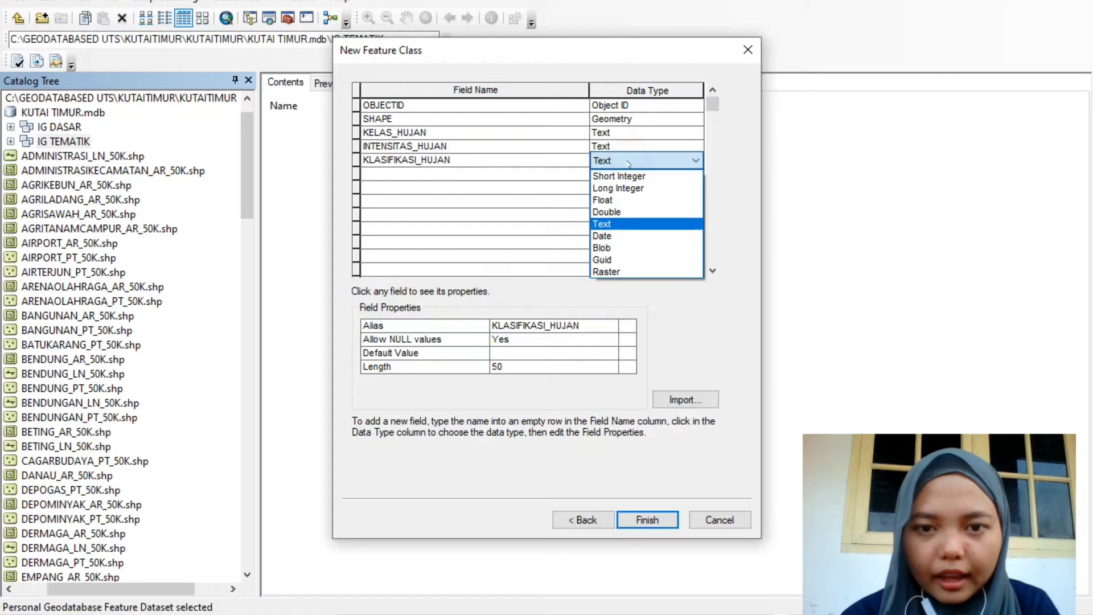
{"action": "left_click", "coordinate": [619, 226]}
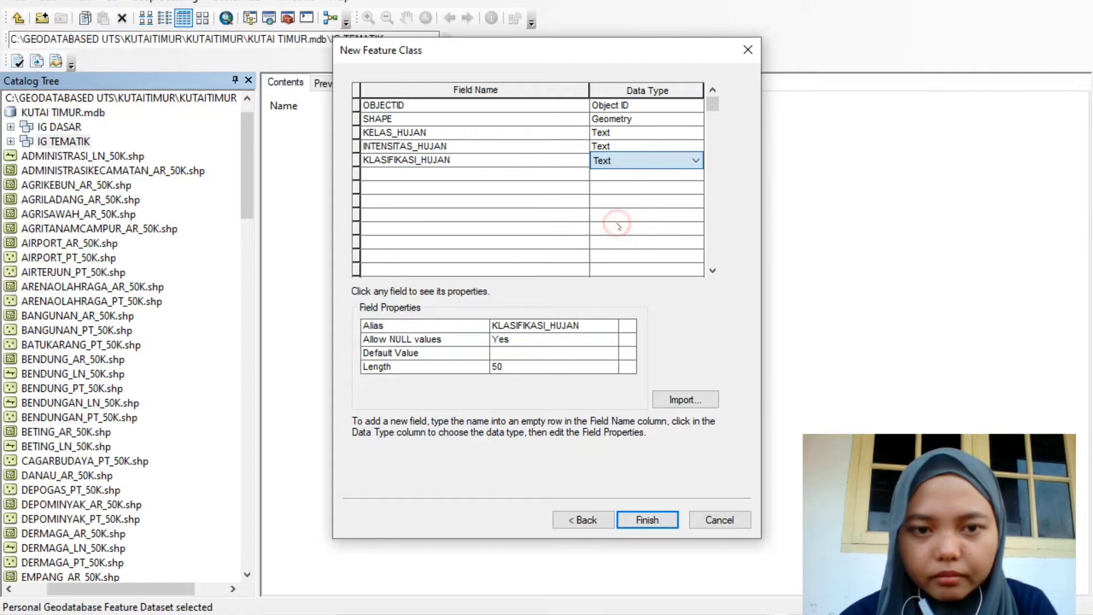
Add a SKOR_HUJAN field of data type Short Integer, and finish creating the PETA_HUJAN feature class
{"action": "left_click", "coordinate": [514, 178]}
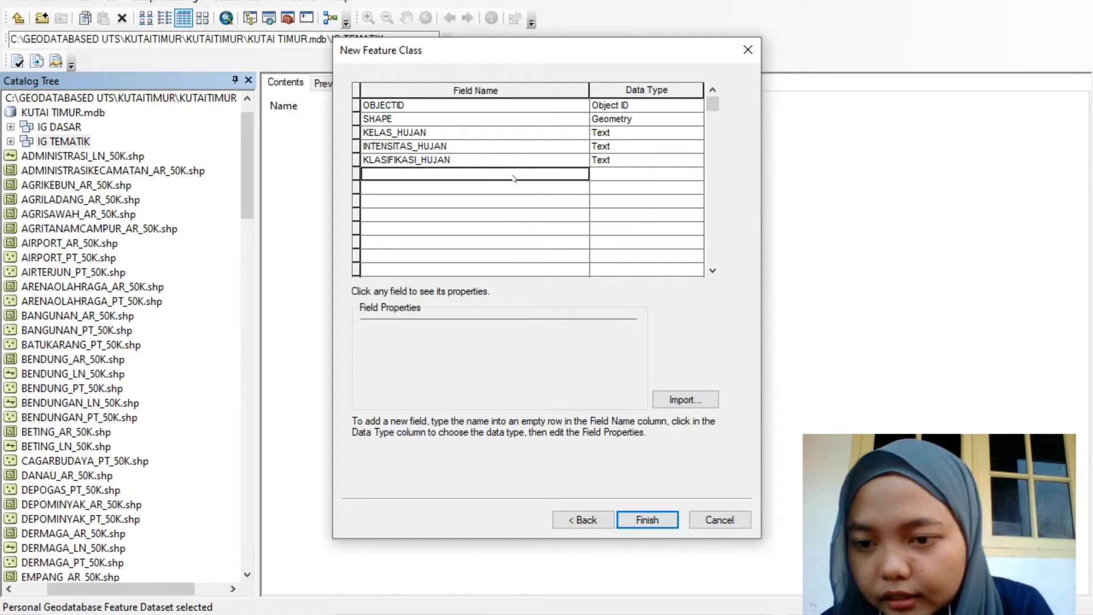
{"action": "type", "text": "SKOR"}
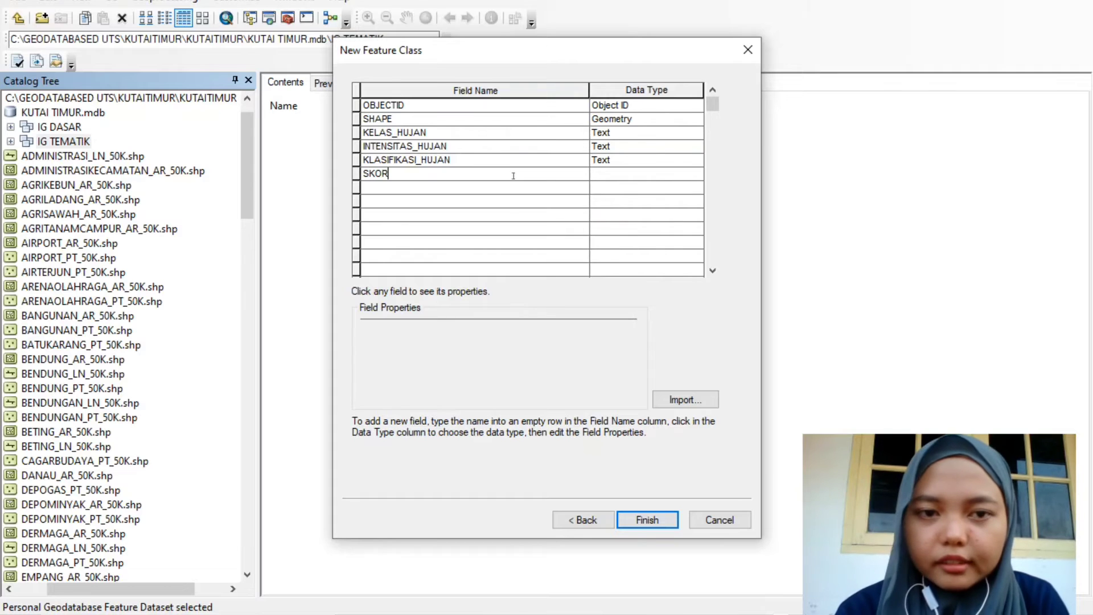
{"action": "type", "text": "JAN"}
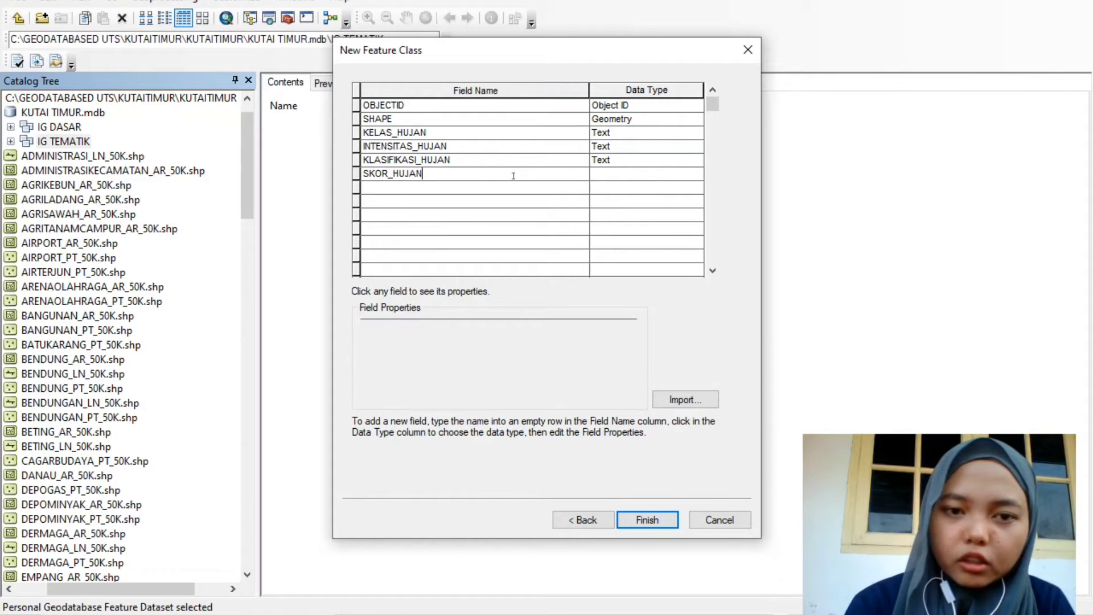
{"action": "left_click", "coordinate": [619, 172]}
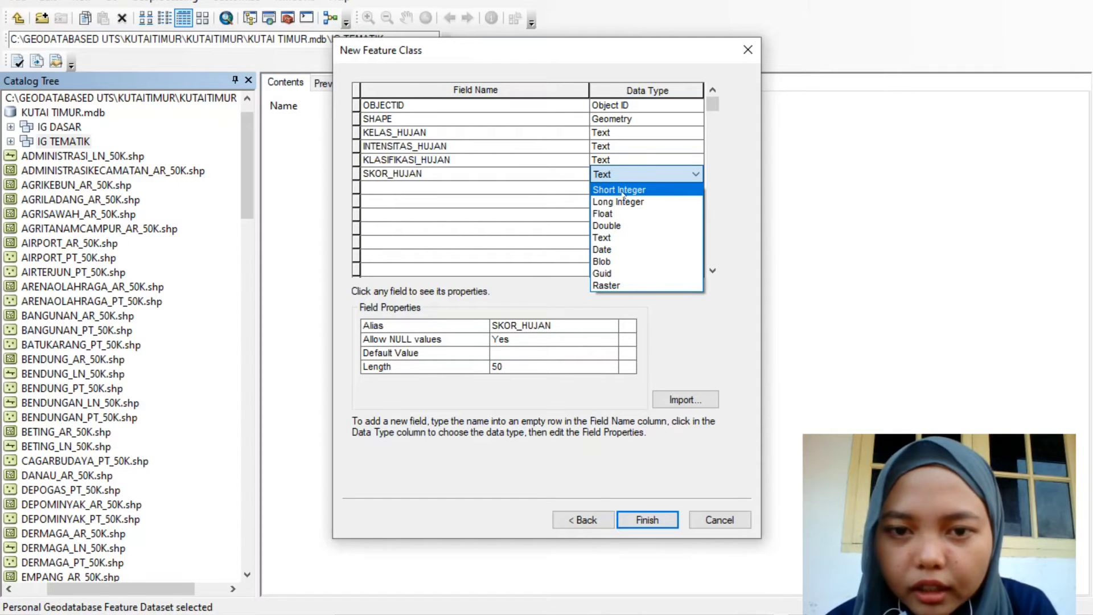
{"action": "left_click", "coordinate": [622, 191]}
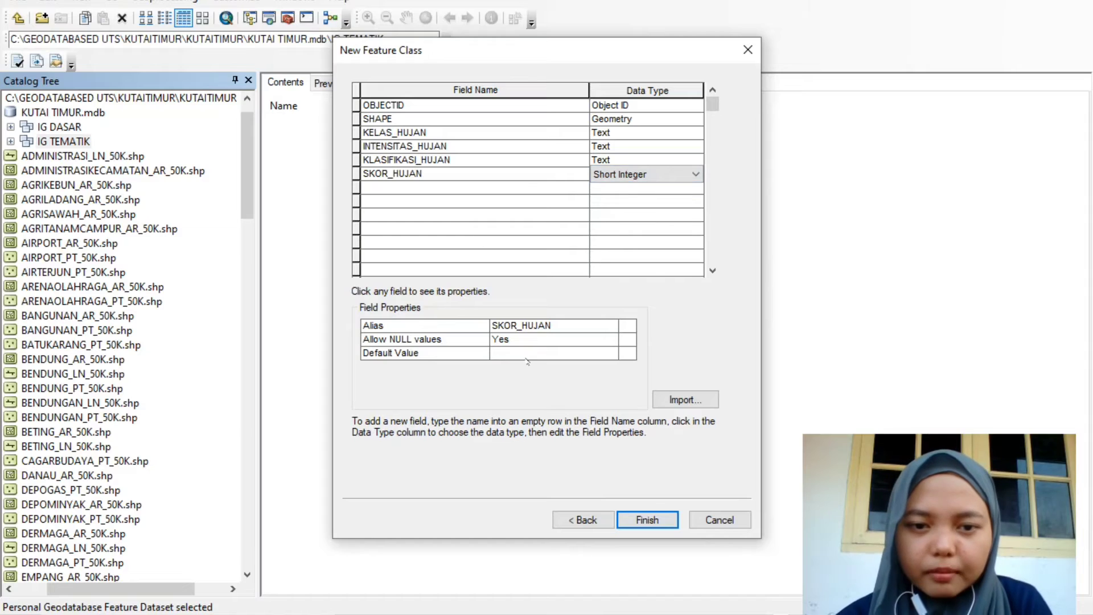
{"action": "left_click", "coordinate": [639, 520]}
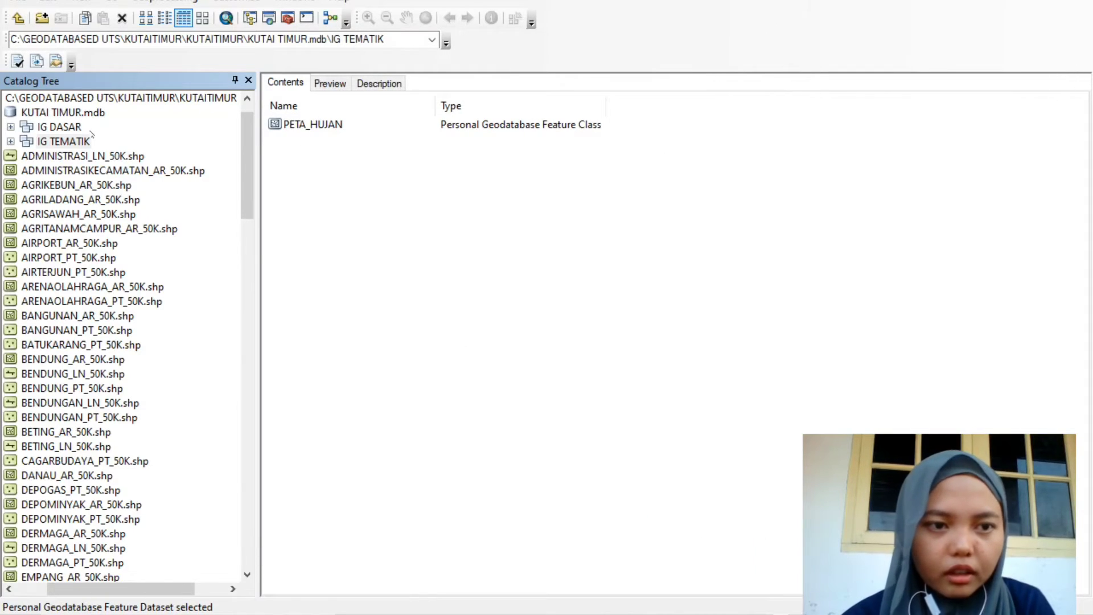
{"action": "right_click", "coordinate": [73, 142]}
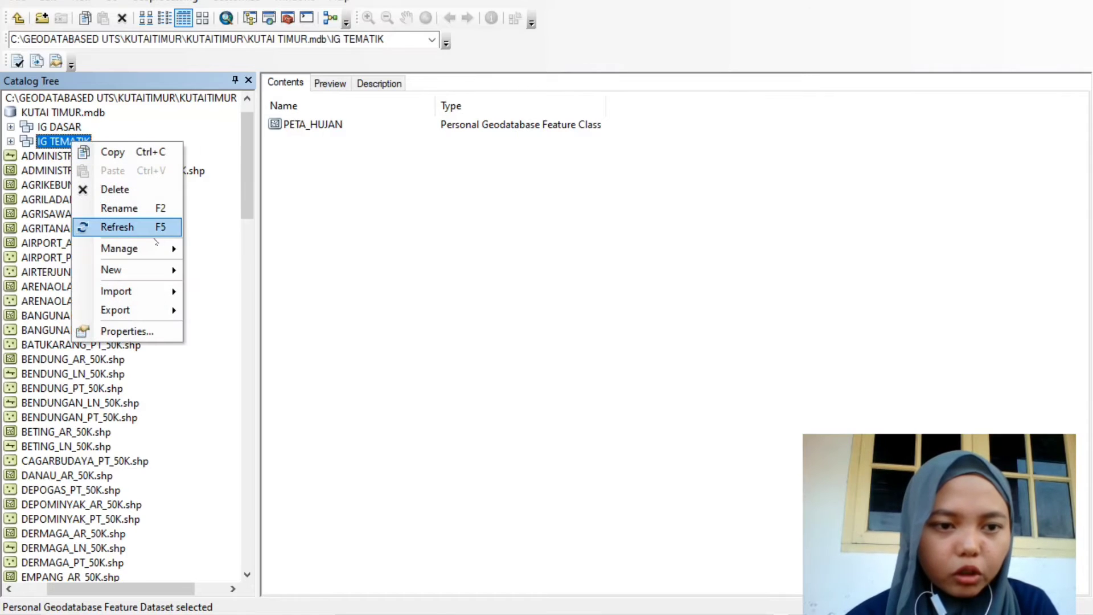
{"action": "mouse_move", "coordinate": [159, 268]}
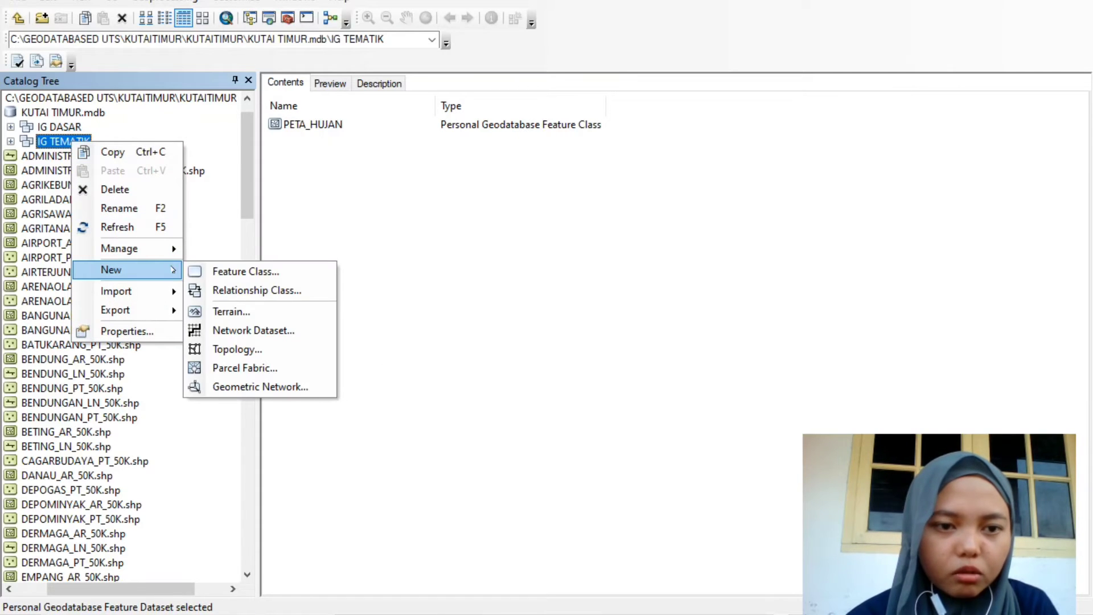
{"action": "left_click", "coordinate": [215, 270]}
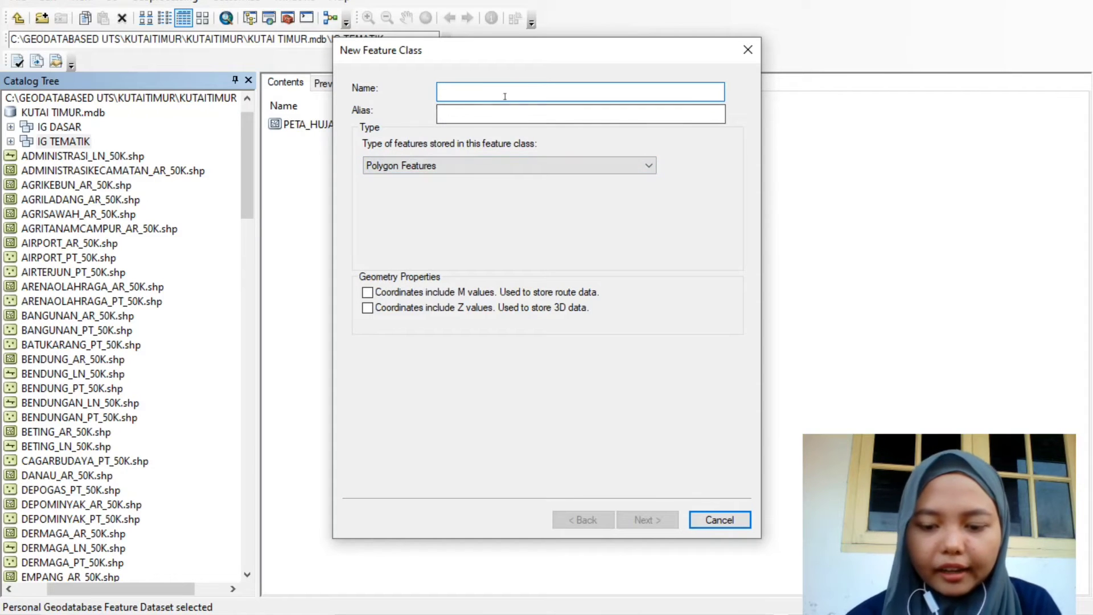
{"action": "type", "text": "PETA_K"}
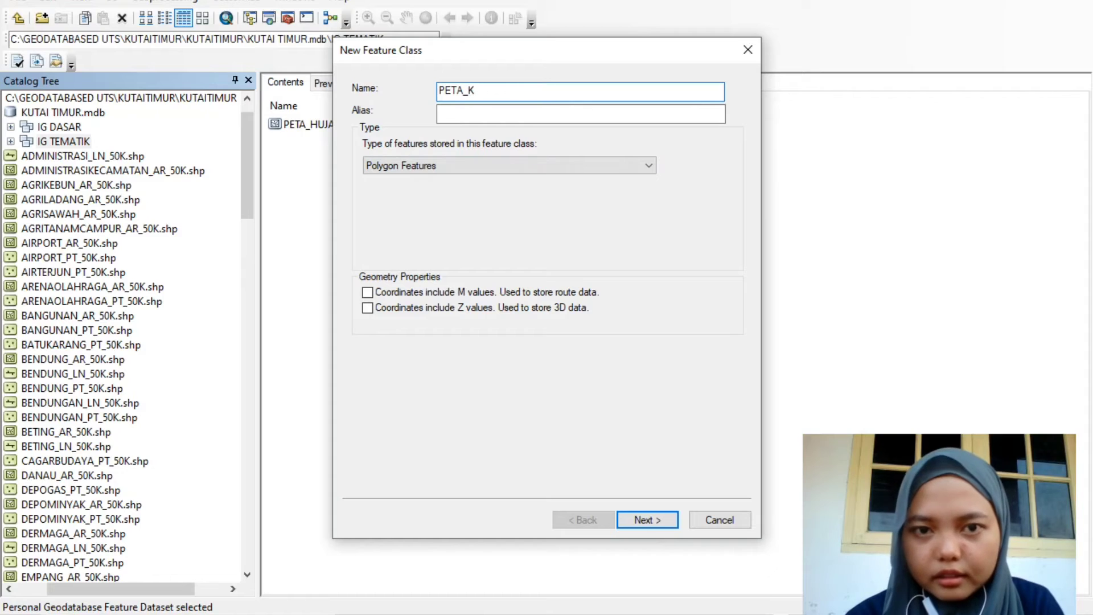
{"action": "type", "text": "EMIRINGAN"}
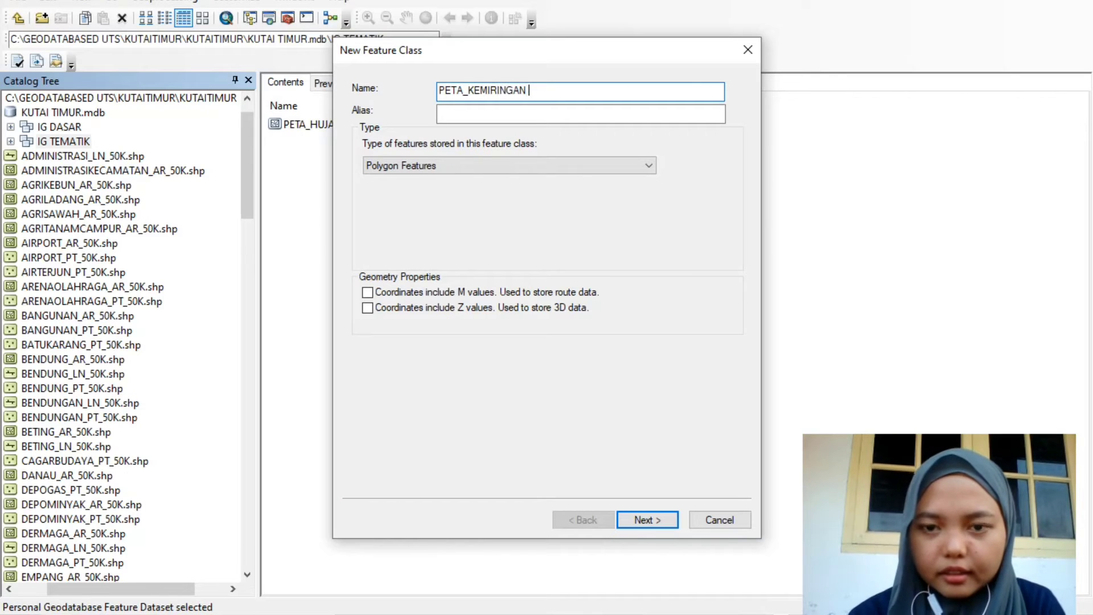
{"action": "key", "text": "BackSpace"}
{"action": "type", "text": "_LERENG"}
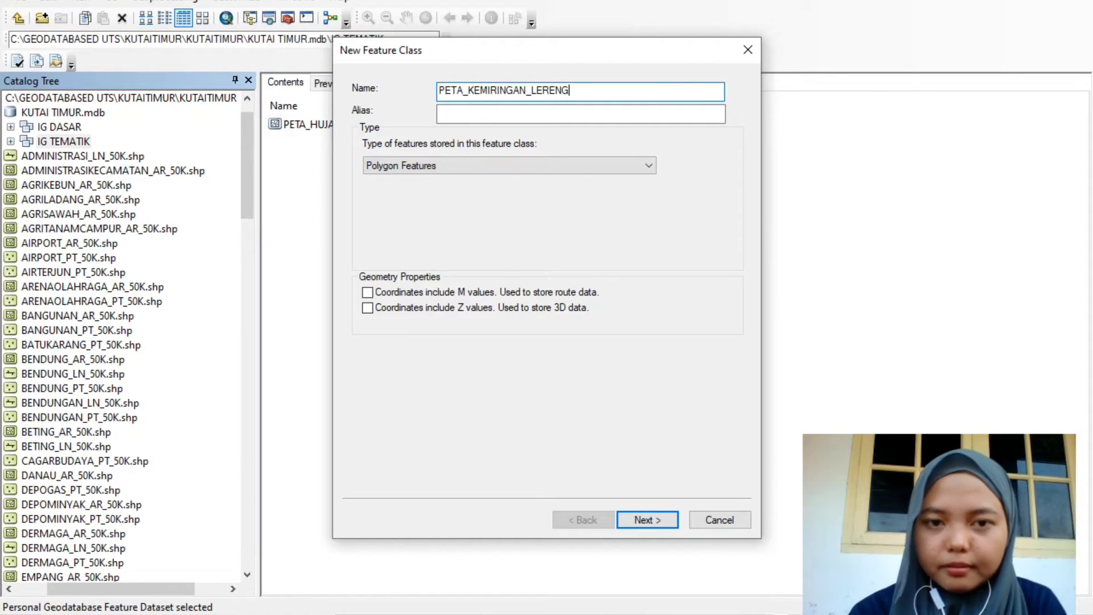
{"action": "left_click", "coordinate": [530, 117]}
{"action": "left_click", "coordinate": [529, 117]}
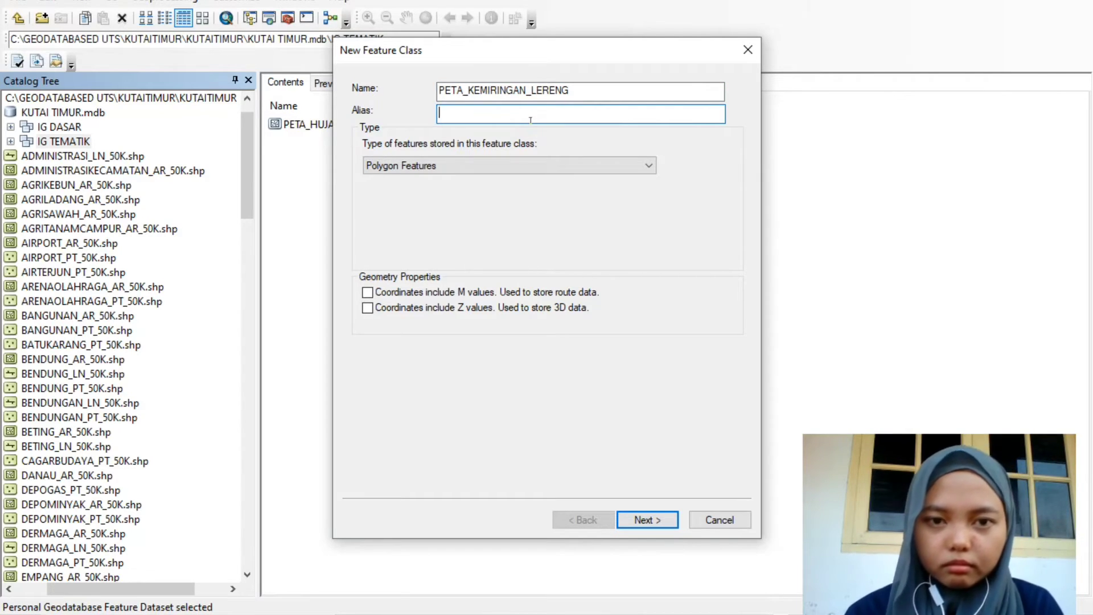
{"action": "type", "text": "PETA KEMI"}
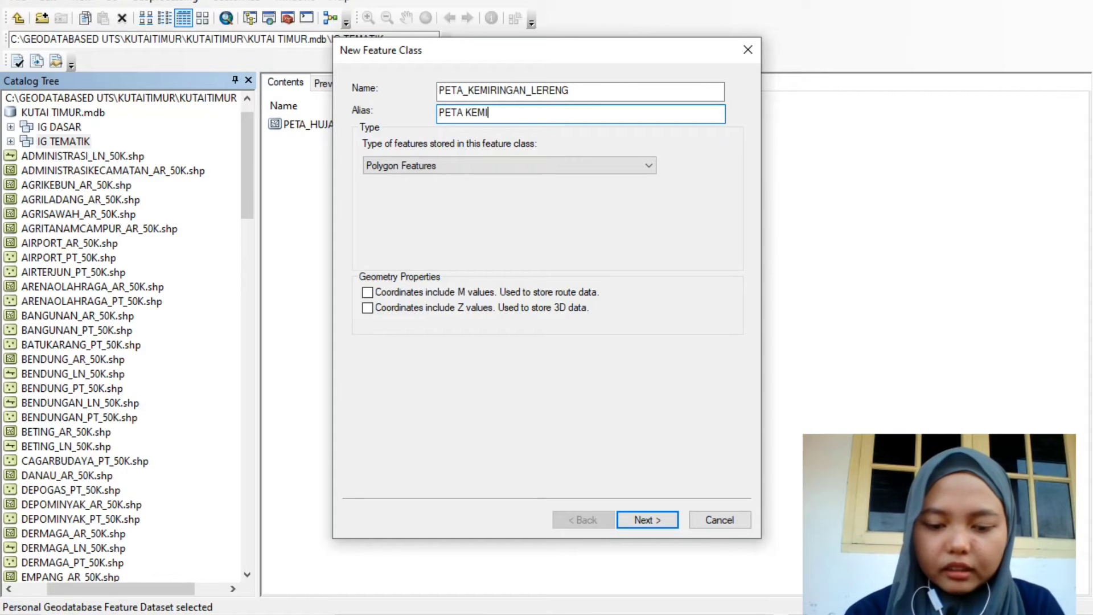
{"action": "type", "text": "RINGAN LERENG"}
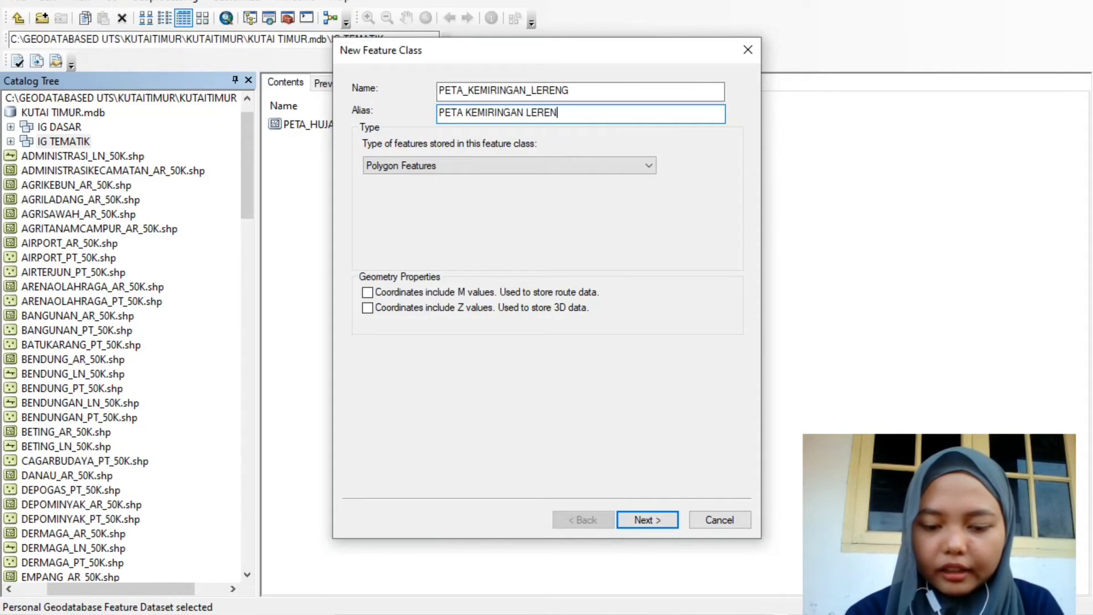
{"action": "left_click", "coordinate": [608, 173]}
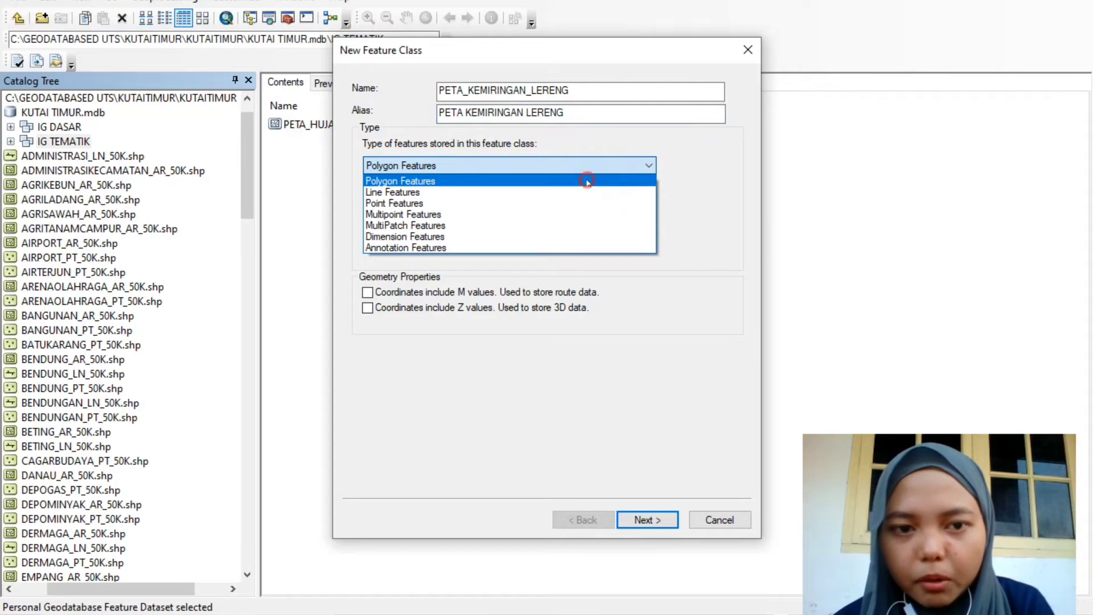
{"action": "left_click", "coordinate": [588, 180]}
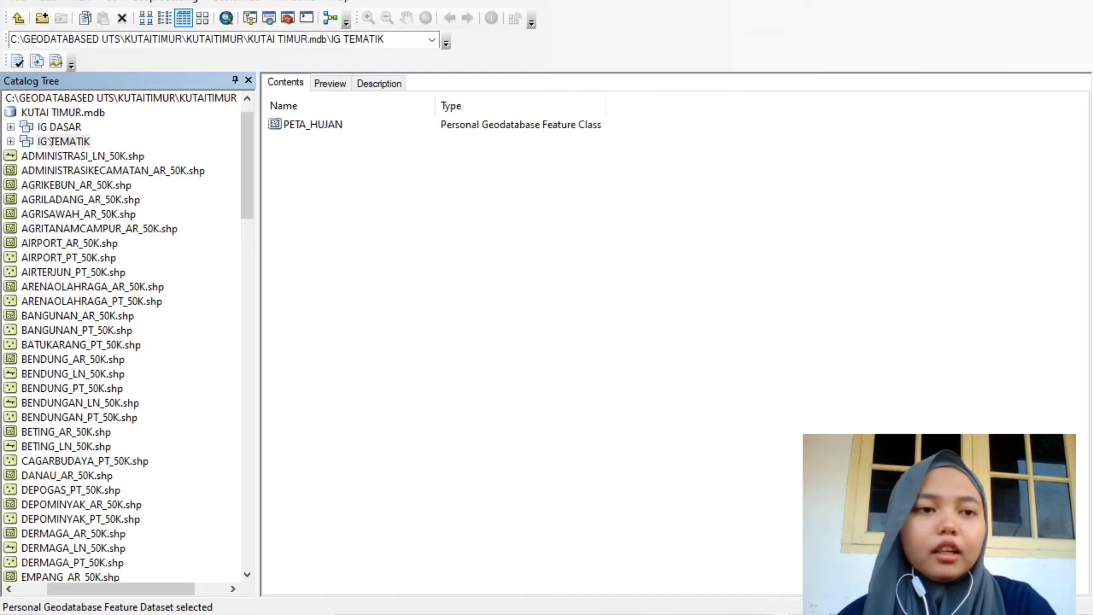
Start a new polygon feature class in the IG TEMATIK dataset named PETA_KEM_LERENG, with alias PETA KEMIRINGAN LERENG, and proceed to its field definitions
{"action": "right_click", "coordinate": [50, 142]}
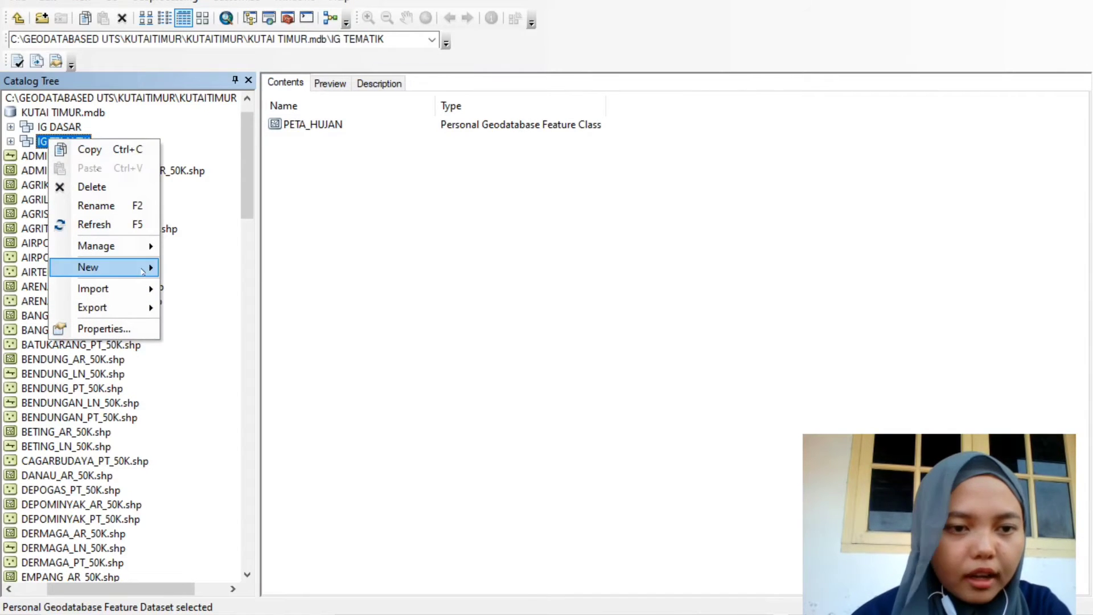
{"action": "mouse_move", "coordinate": [131, 270]}
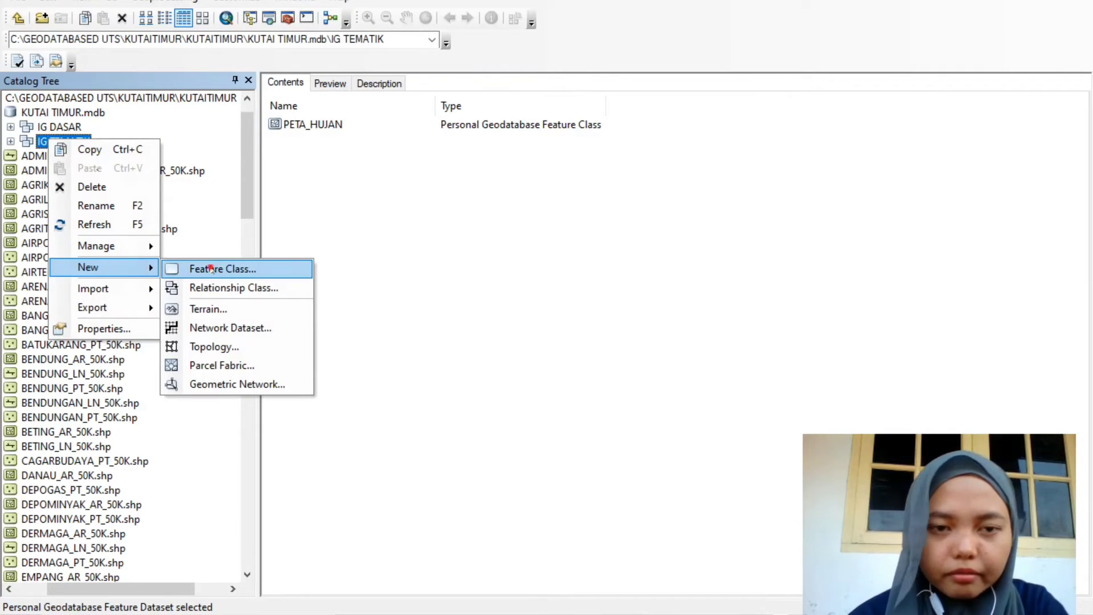
{"action": "left_click", "coordinate": [211, 268]}
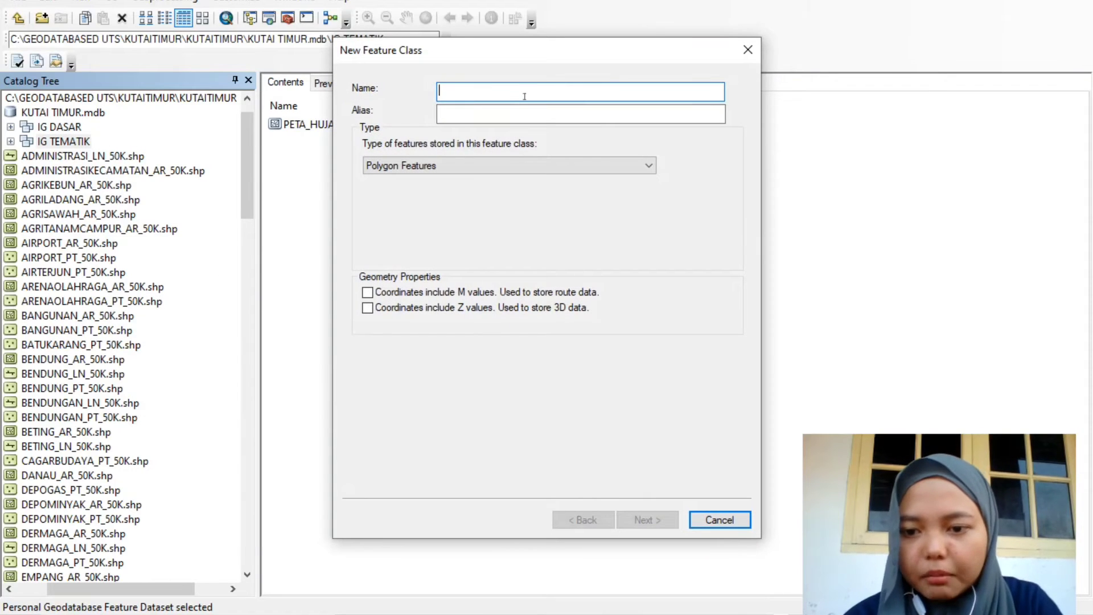
{"action": "type", "text": "PETA"}
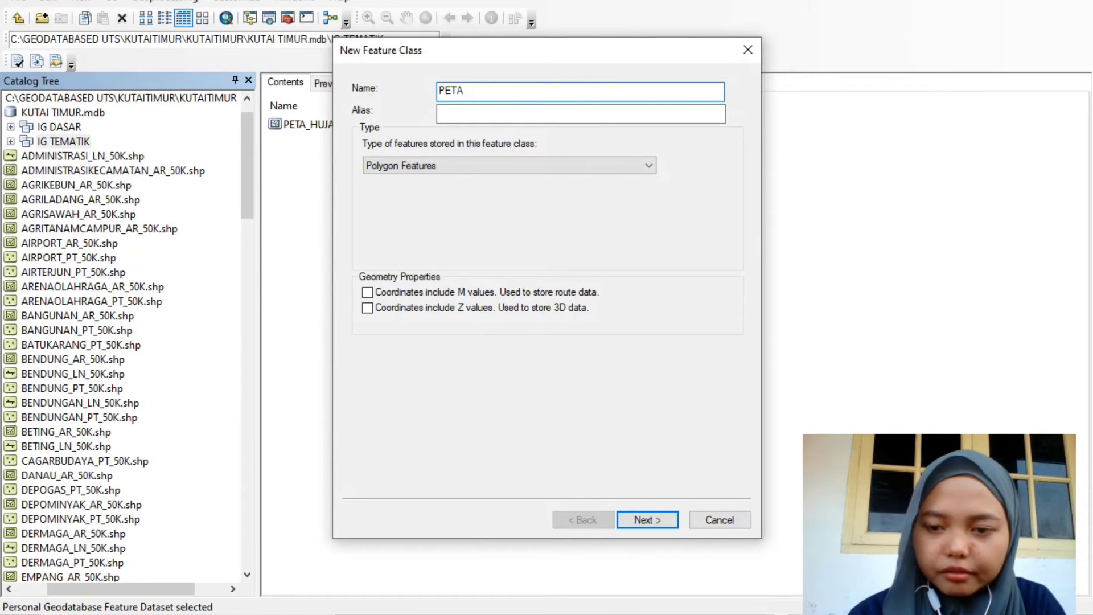
{"action": "type", "text": "_KE"}
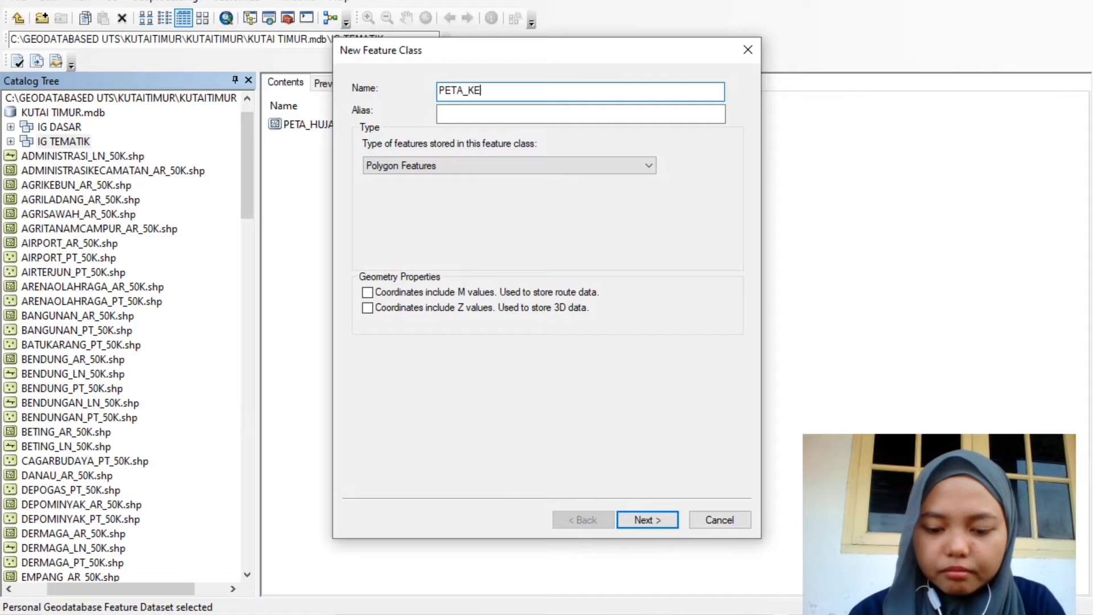
{"action": "type", "text": "M_LERENG"}
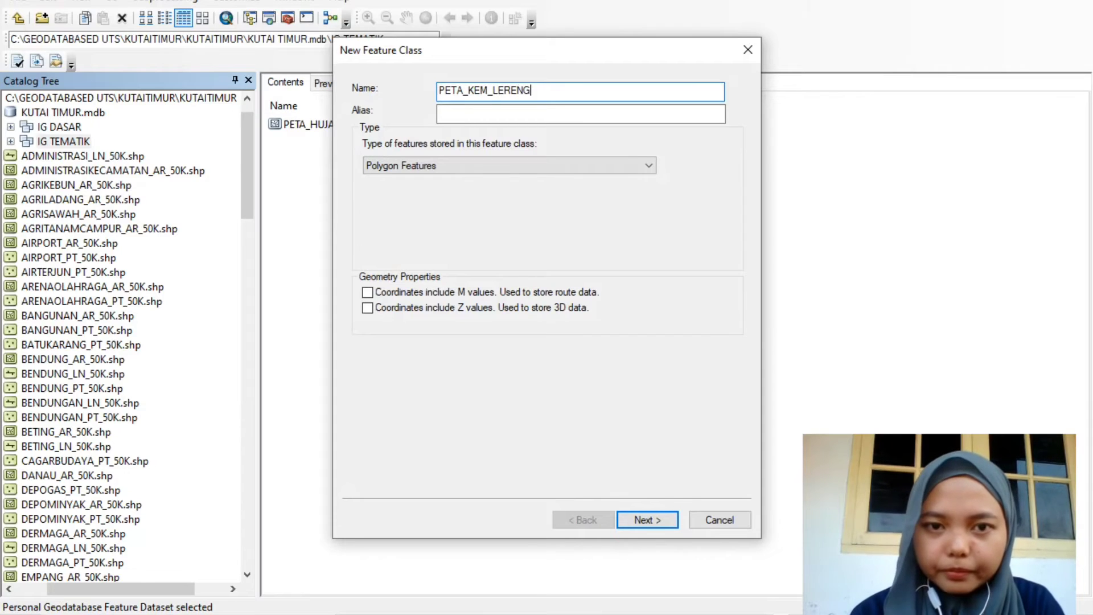
{"action": "left_click", "coordinate": [549, 118]}
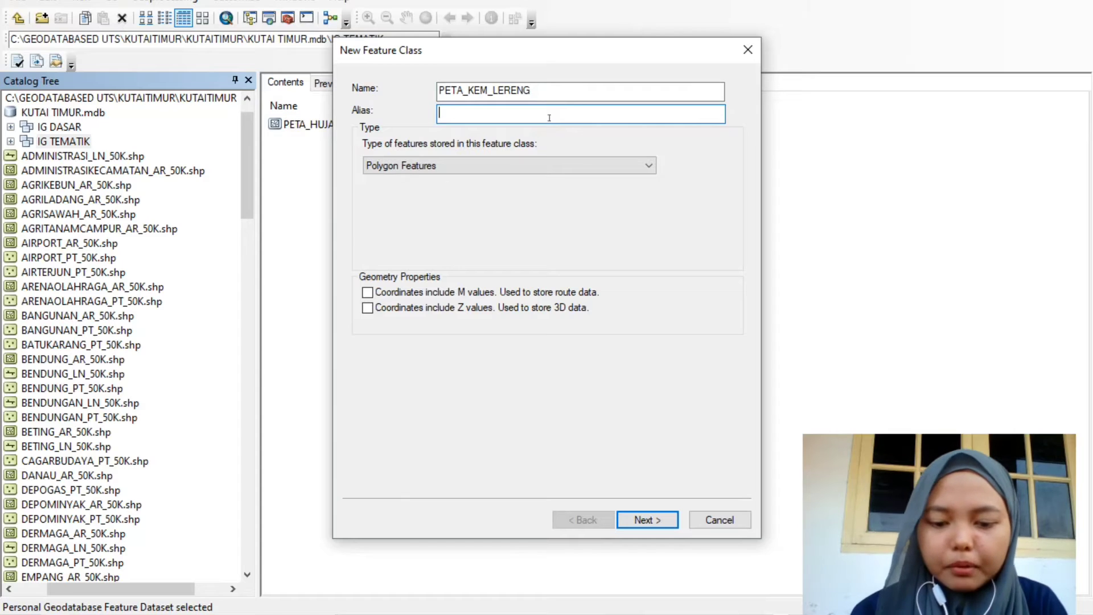
{"action": "type", "text": "PETA KEMIRINGAN LERENG"}
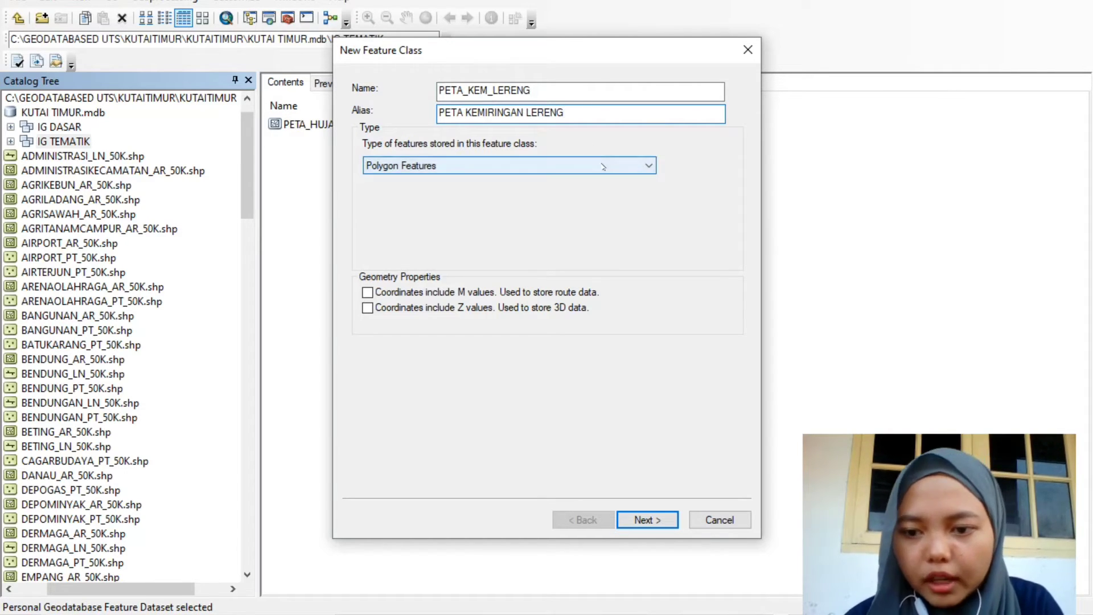
{"action": "left_click", "coordinate": [646, 522]}
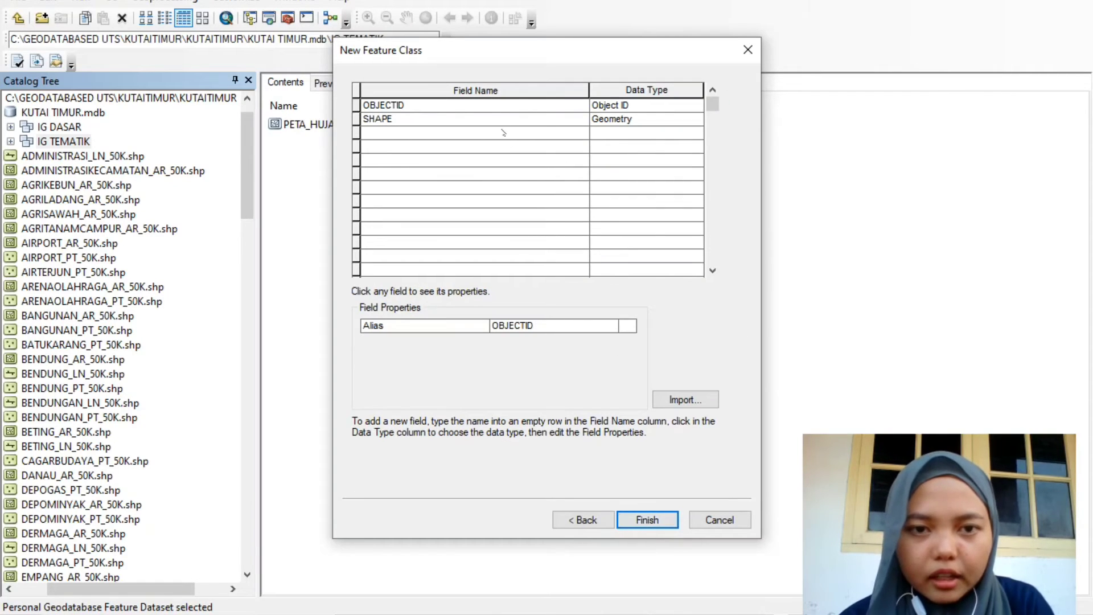
Add a KEMIRINGAN_LERENG field of data type Text to PETA_KEM_LERENG
{"action": "left_click", "coordinate": [503, 133]}
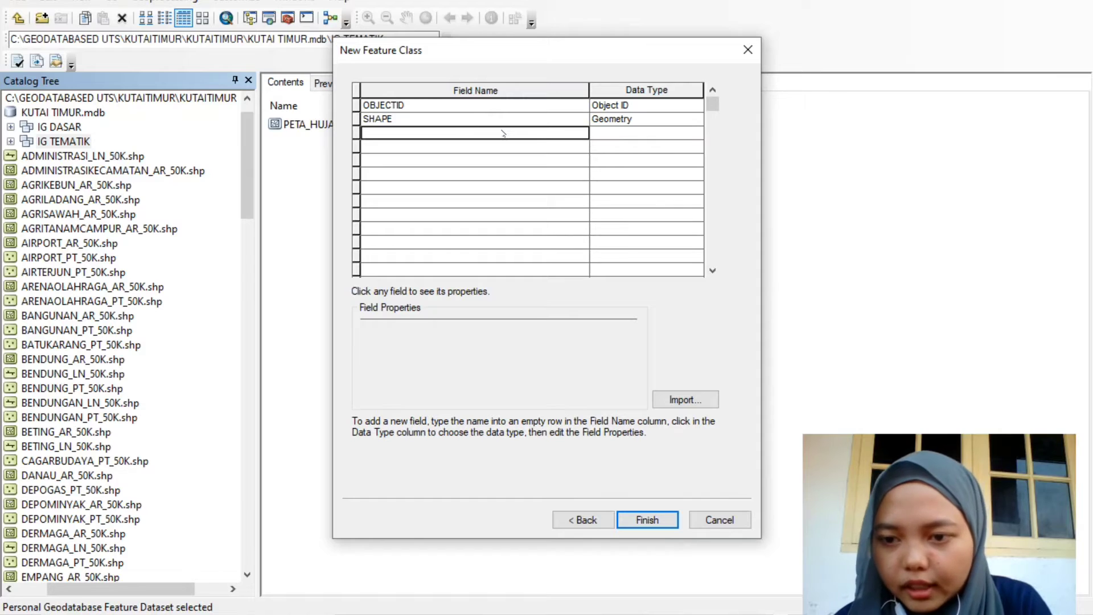
{"action": "type", "text": "KEMIRINGA"}
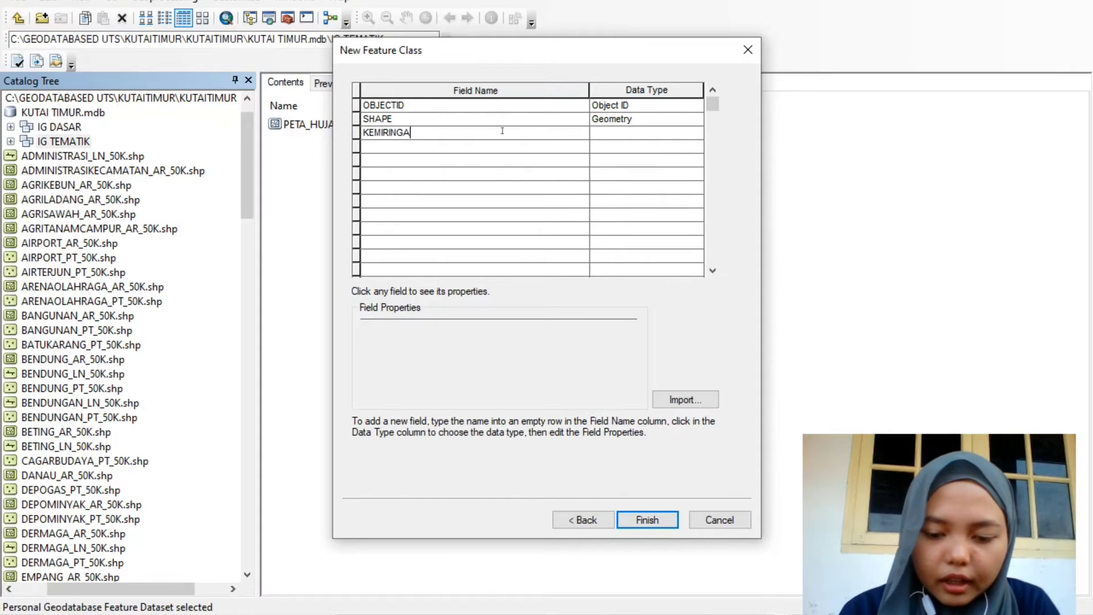
{"action": "type", "text": "N_LERE"}
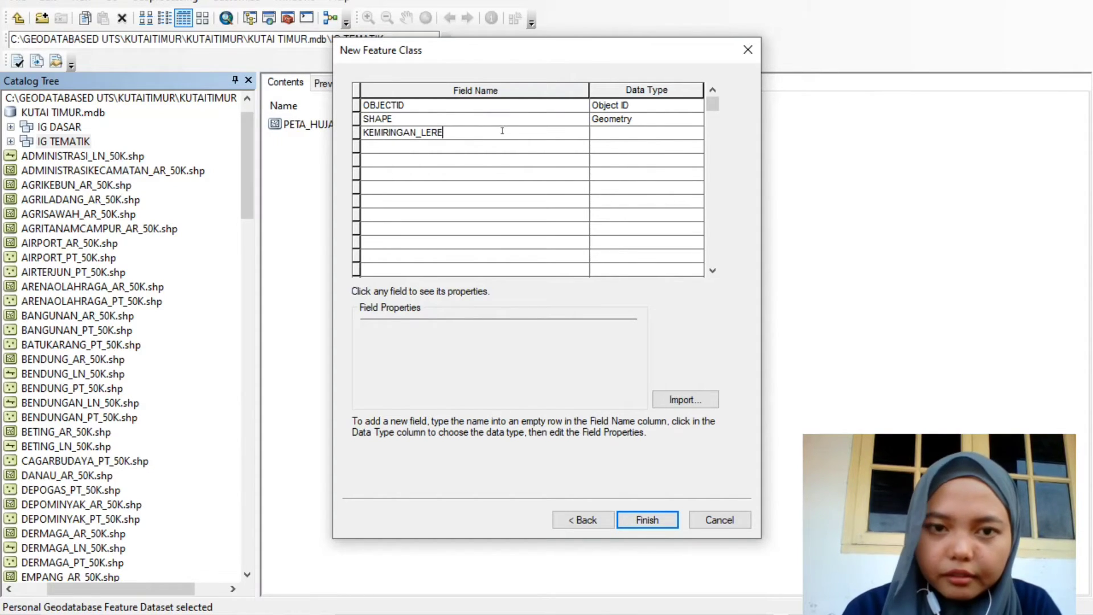
{"action": "type", "text": "NG"}
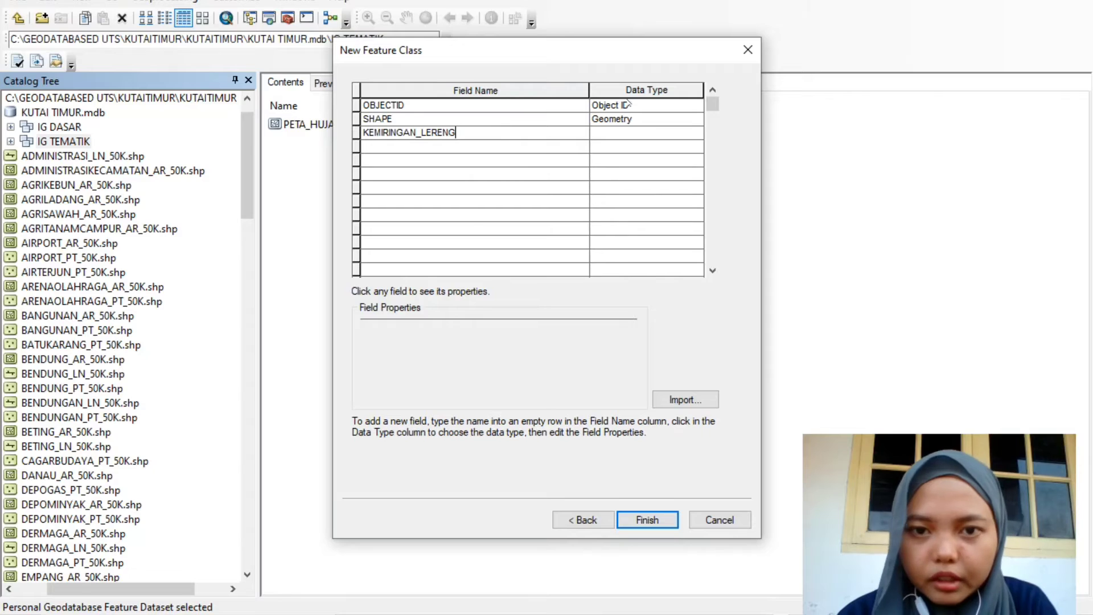
{"action": "left_click", "coordinate": [628, 133]}
{"action": "left_click", "coordinate": [626, 133]}
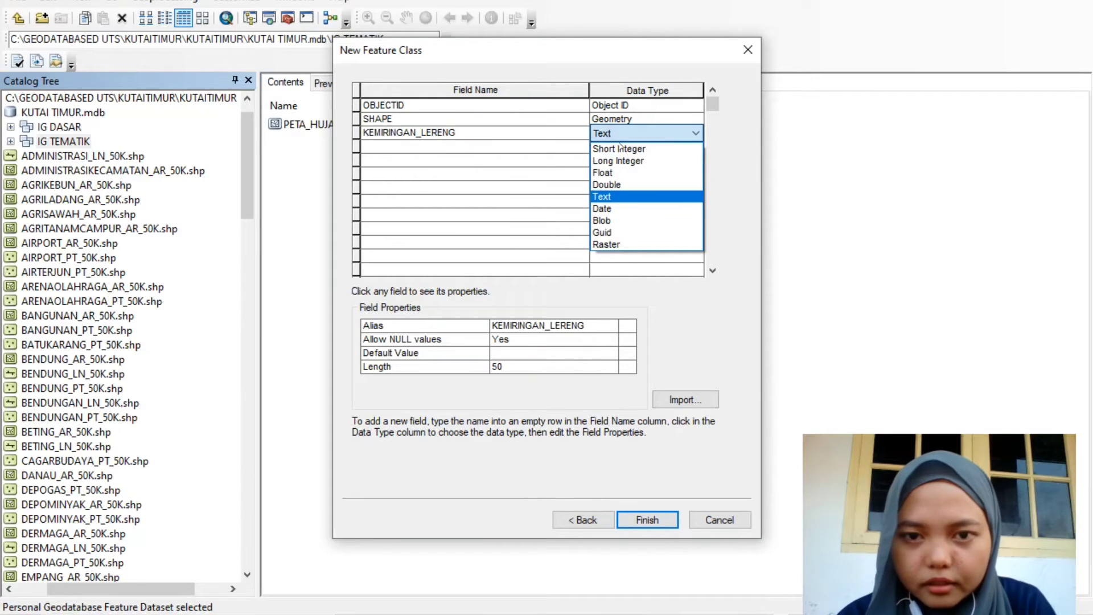
{"action": "left_click", "coordinate": [619, 196]}
Add a KLASIFIKASI_LERENG field of data type Text below KEMIRINGAN_LERENG
{"action": "left_click", "coordinate": [543, 147]}
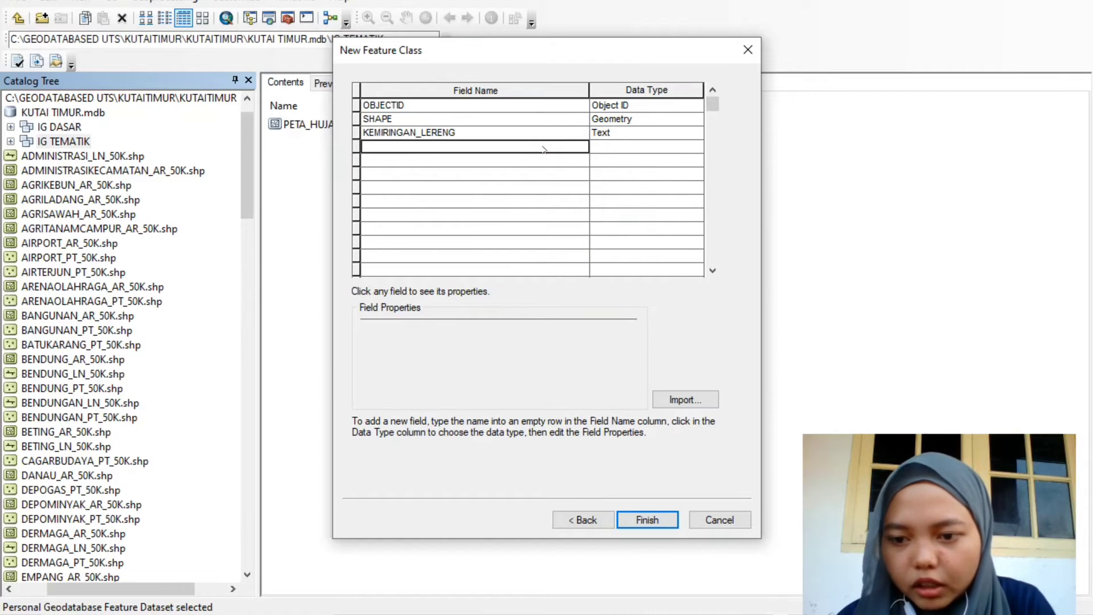
{"action": "type", "text": "KLASIFIS"}
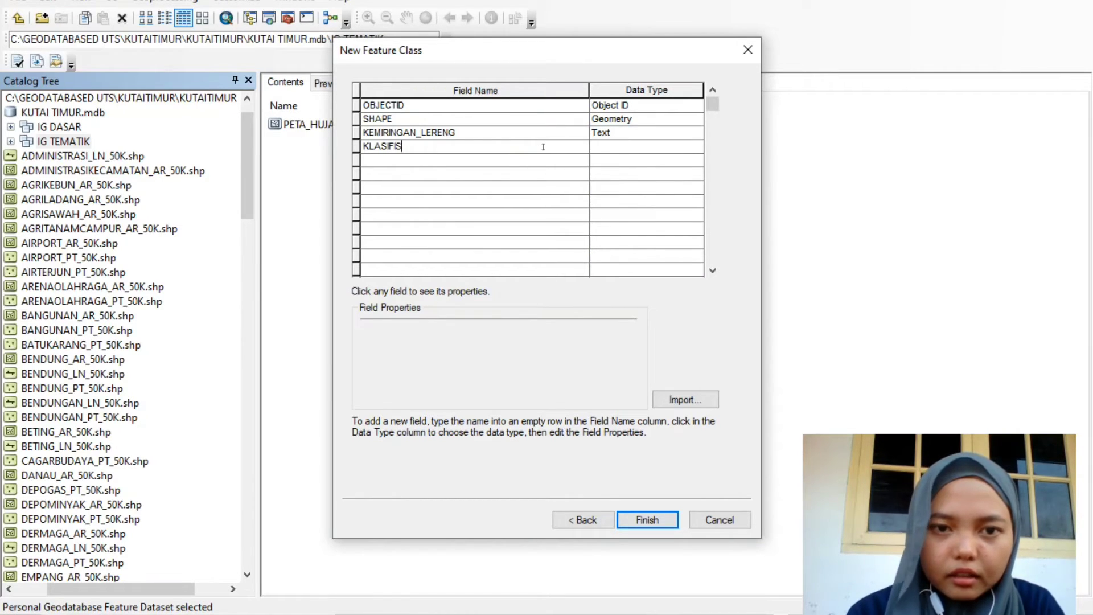
{"action": "key", "text": "BackSpace"}
{"action": "type", "text": "IKAS"}
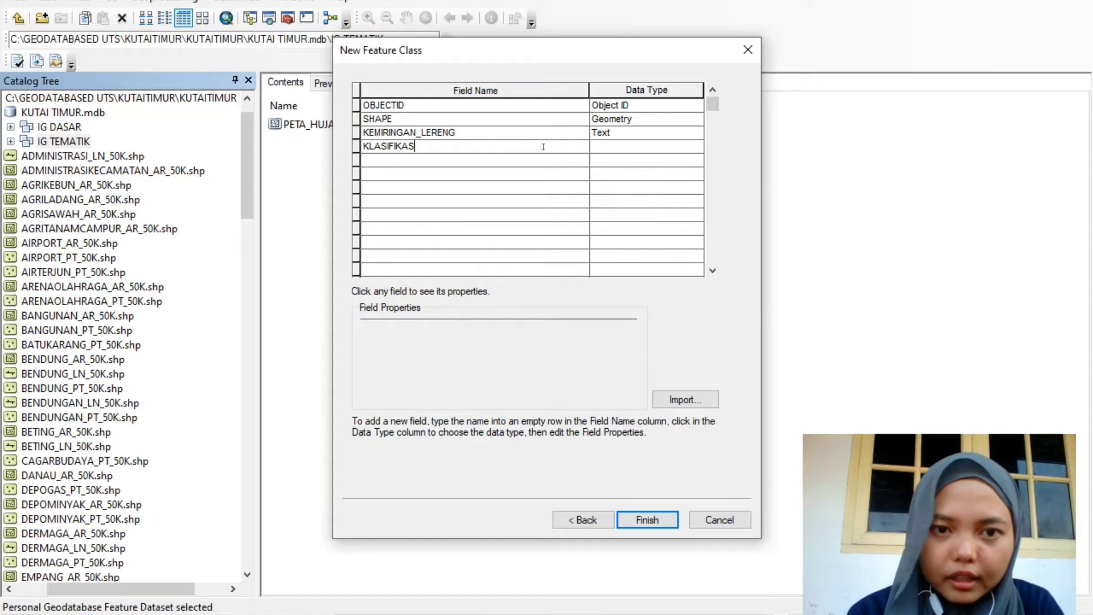
{"action": "type", "text": "I_LERENG"}
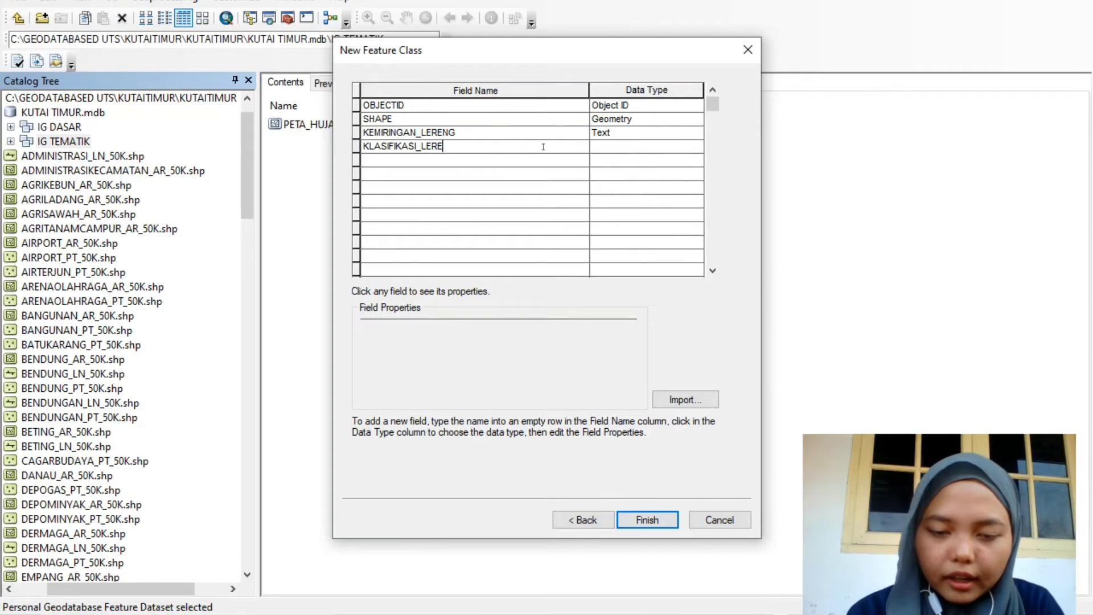
{"action": "left_click", "coordinate": [625, 149]}
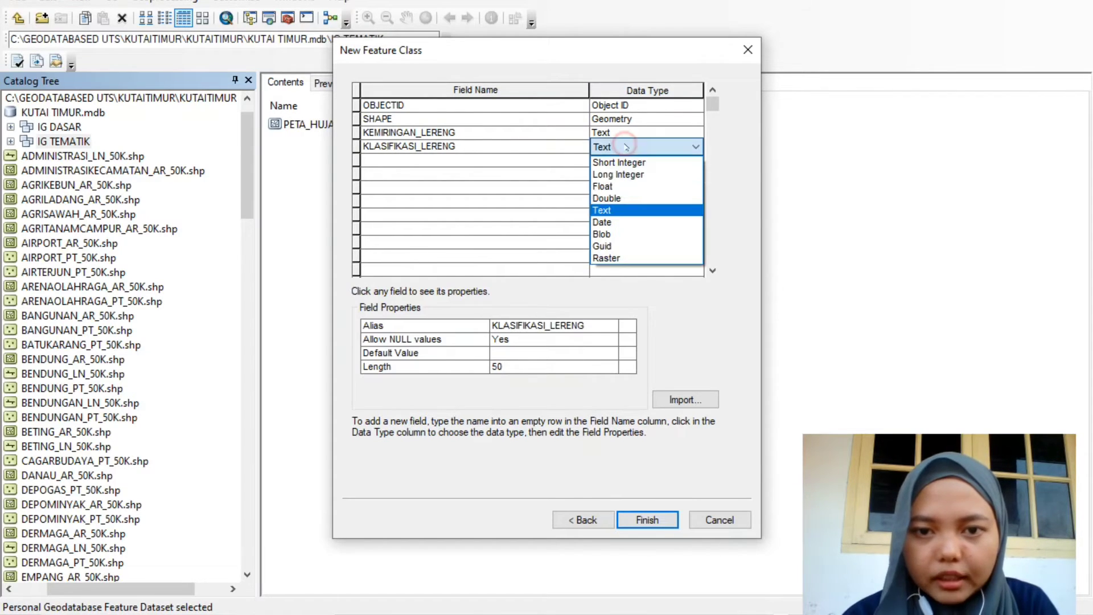
{"action": "left_click", "coordinate": [617, 211]}
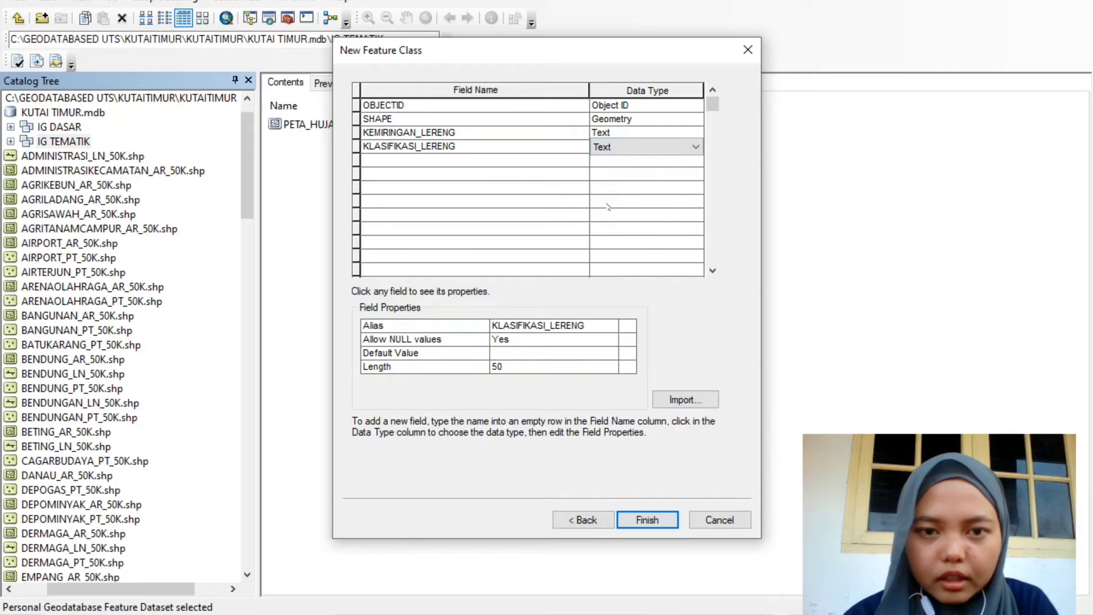
Add a SKOR_LERENG field of data type Short Integer, and finish creating the PETA_KEM_LERENG feature class
{"action": "left_click", "coordinate": [547, 160]}
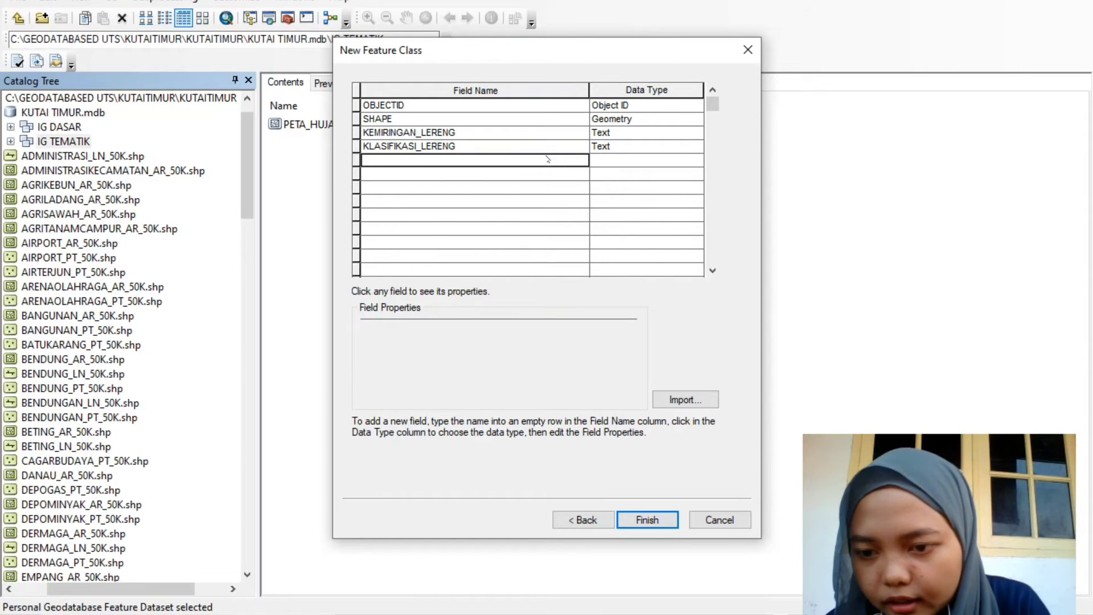
{"action": "type", "text": "SKOR"}
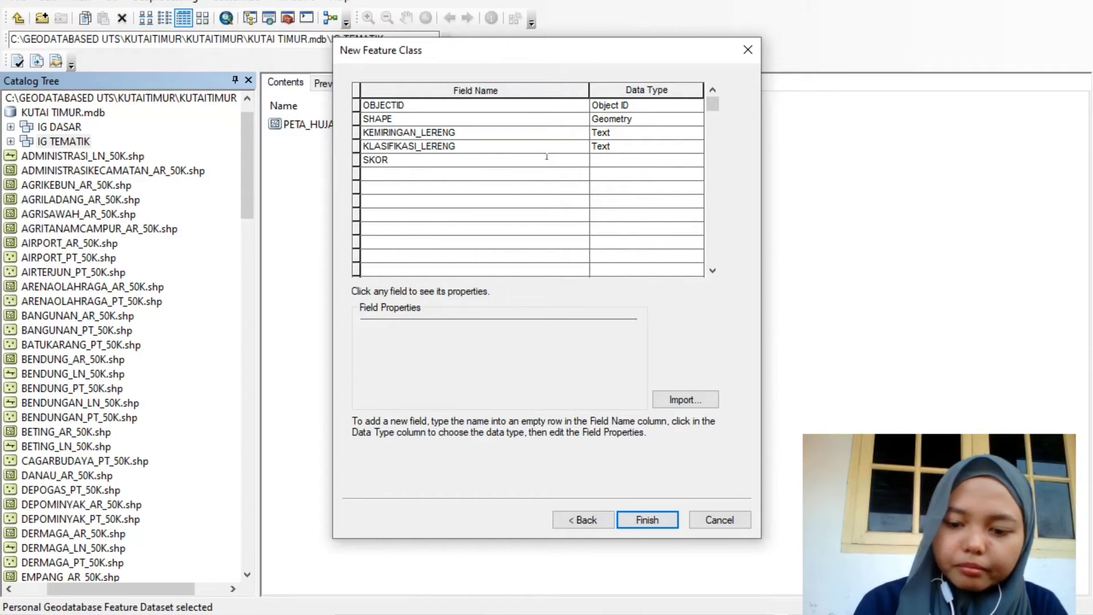
{"action": "type", "text": "_LERENG"}
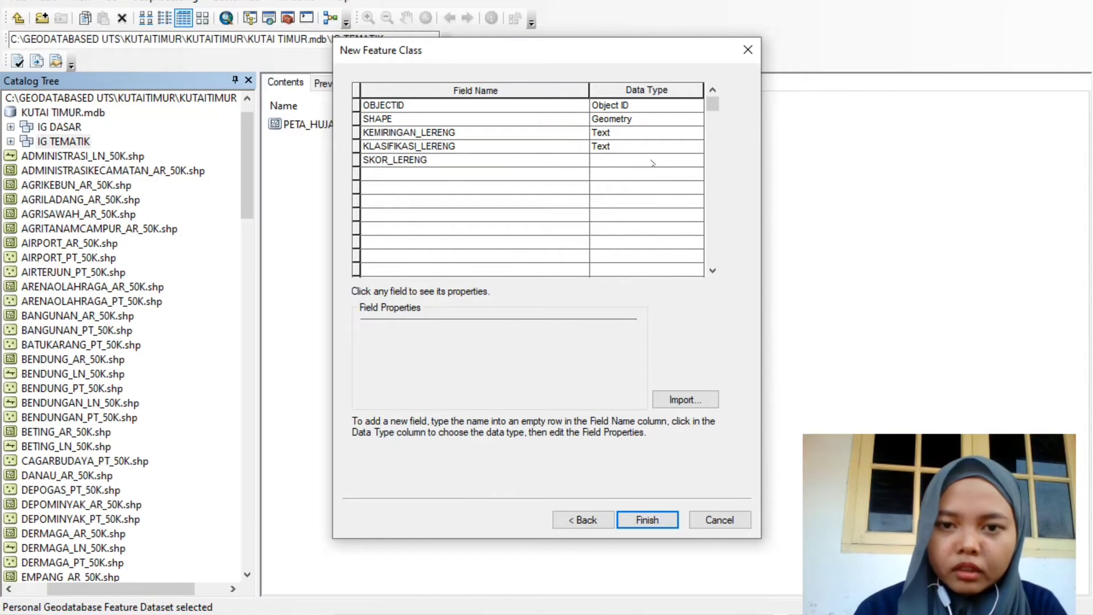
{"action": "left_click", "coordinate": [653, 162]}
{"action": "left_click", "coordinate": [651, 160]}
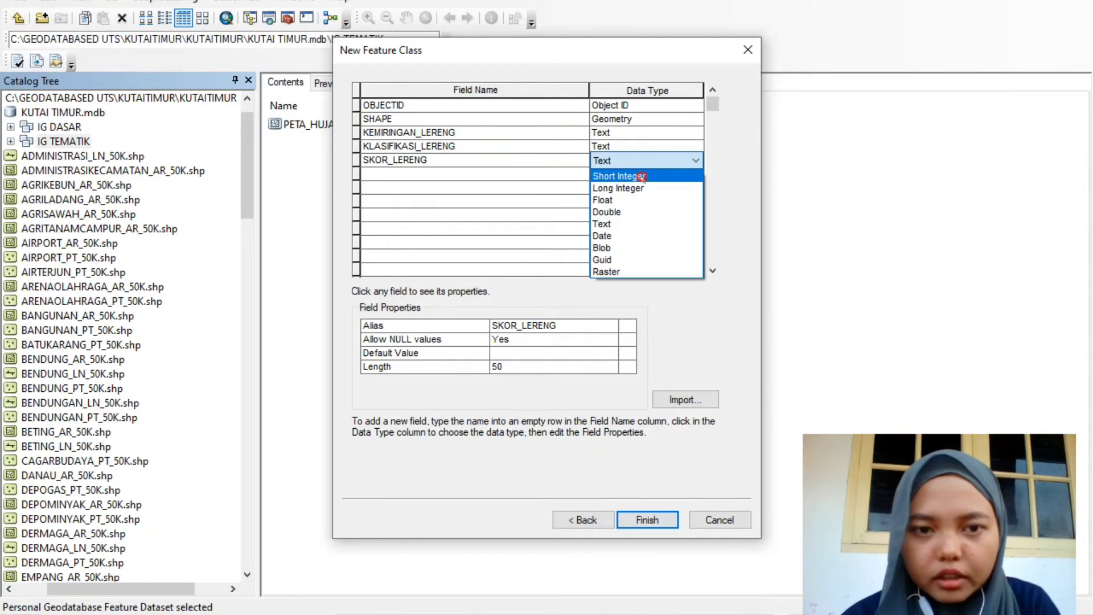
{"action": "left_click", "coordinate": [642, 177]}
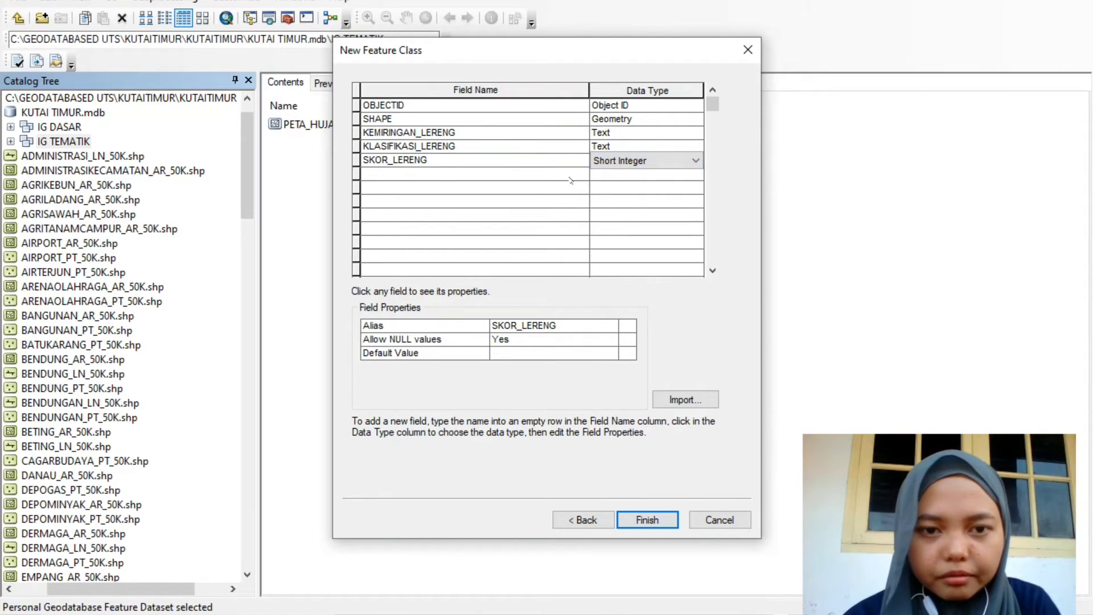
{"action": "left_click", "coordinate": [647, 519]}
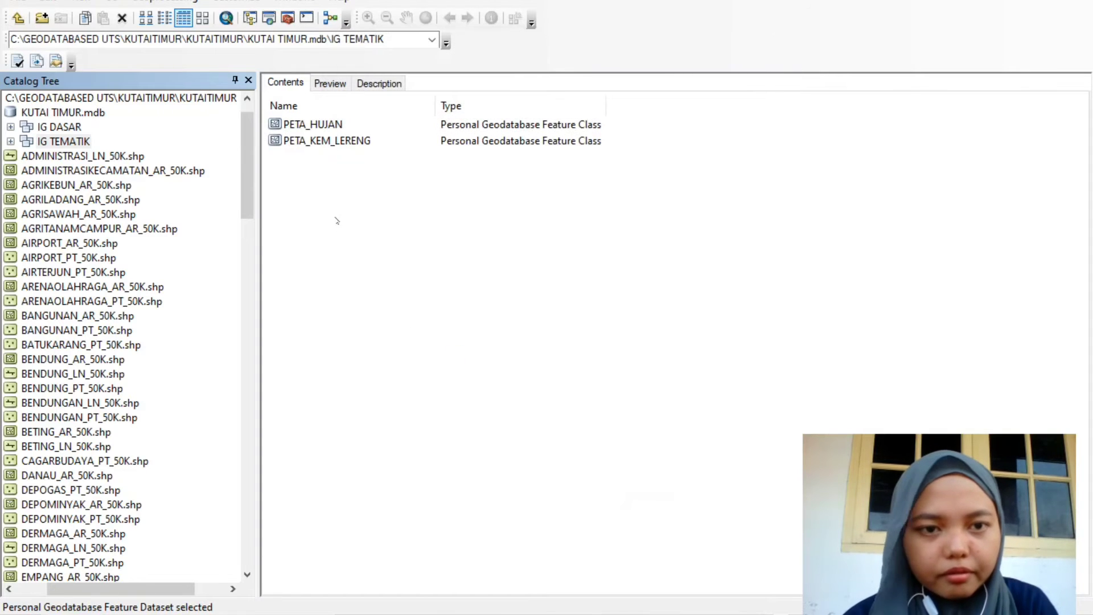
Start a new polygon feature class in the IG TEMATIK dataset named PETA_TANAH, with alias PETA TANAH, and proceed to its field definitions
{"action": "right_click", "coordinate": [75, 143]}
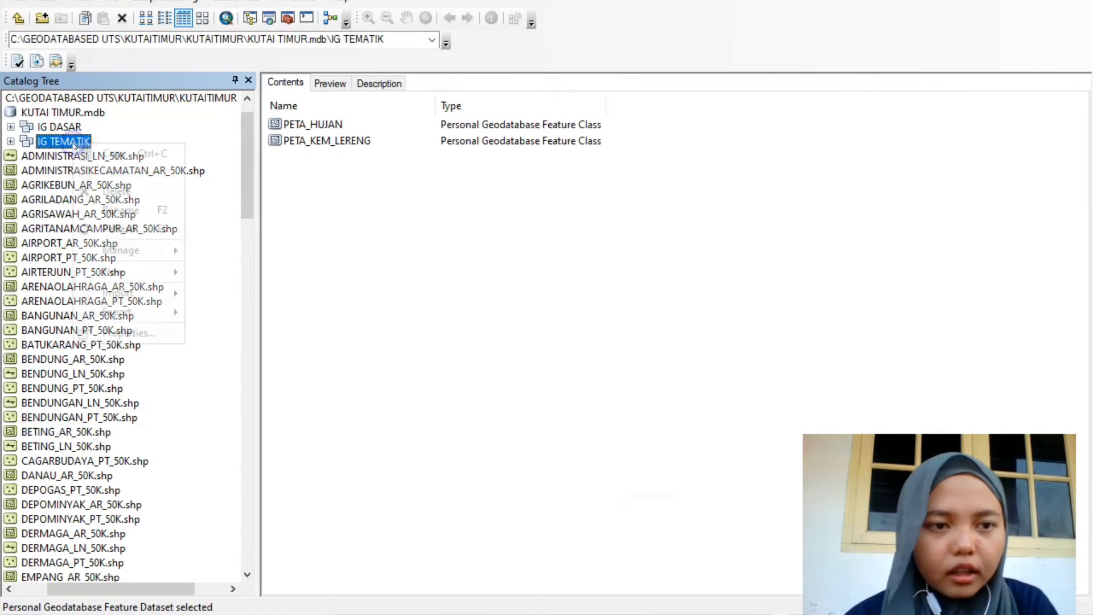
{"action": "mouse_move", "coordinate": [163, 273]}
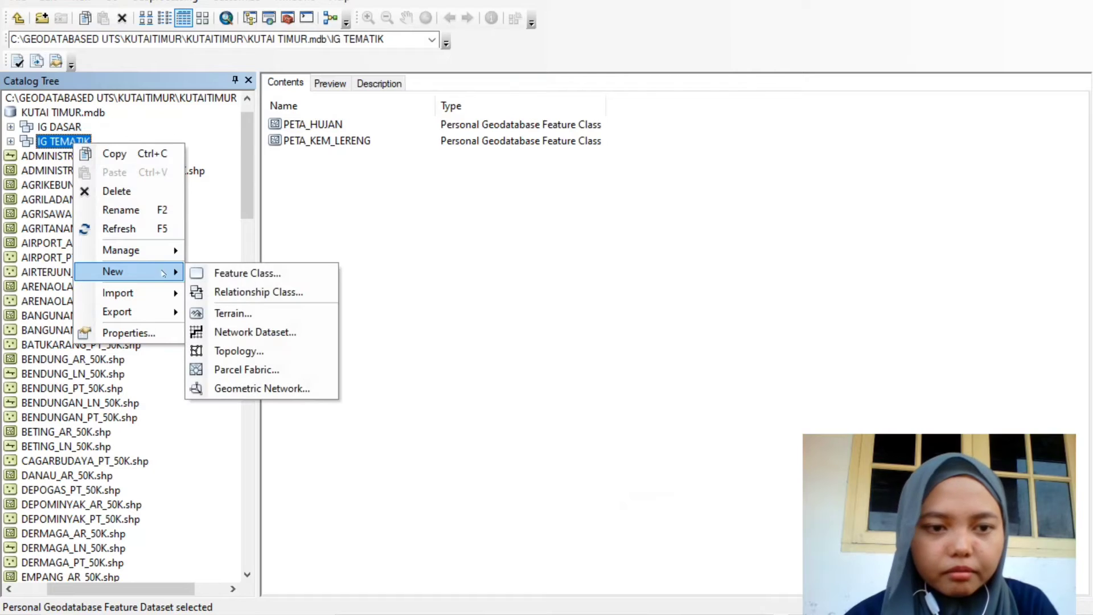
{"action": "left_click", "coordinate": [212, 272]}
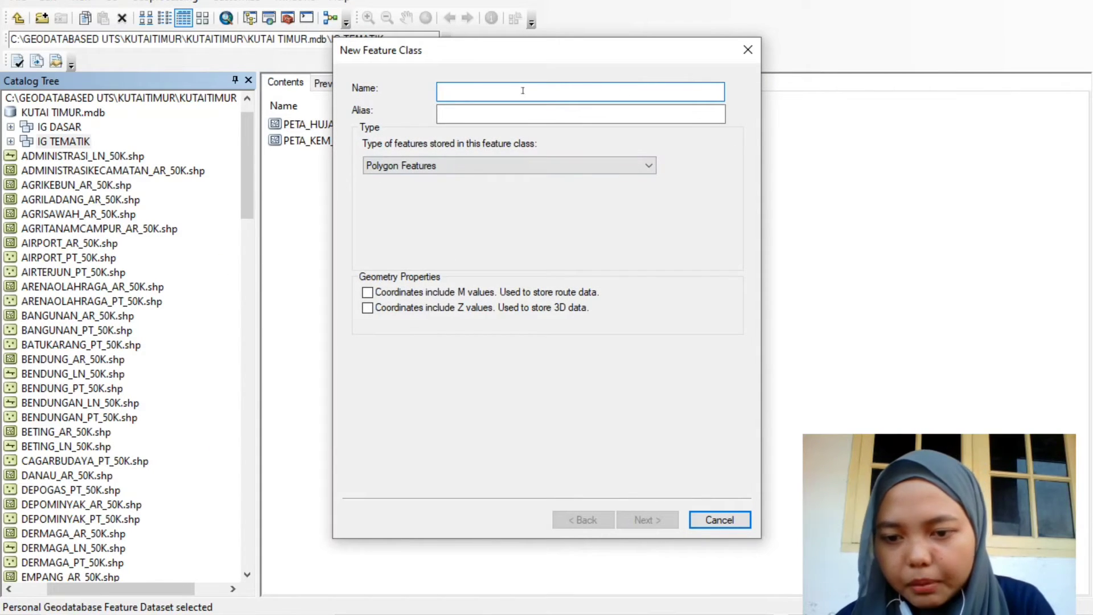
{"action": "type", "text": "PETA"}
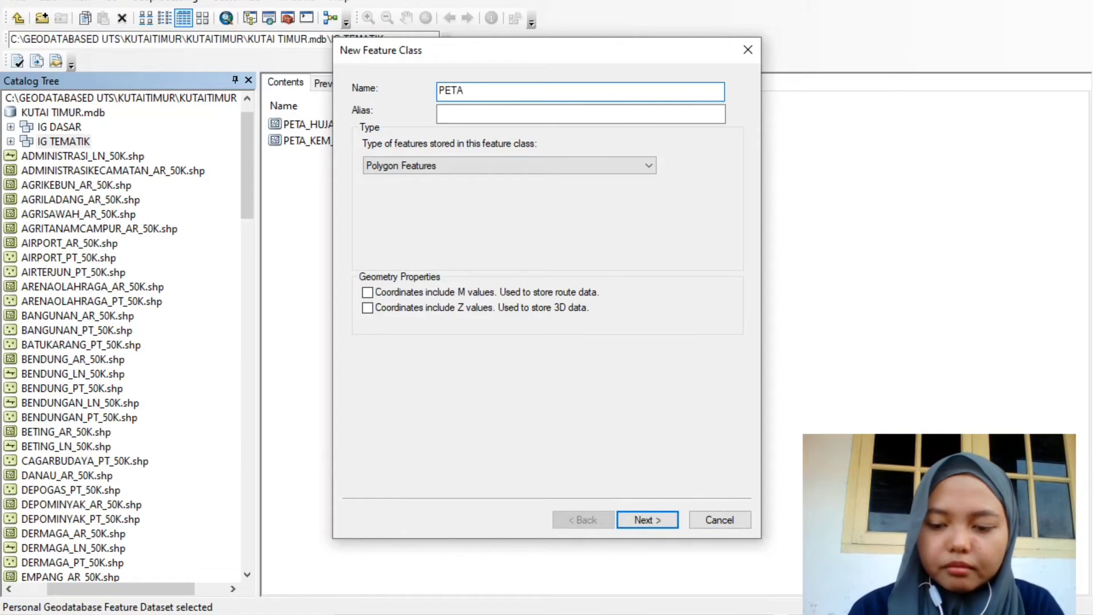
{"action": "type", "text": "_TANAH"}
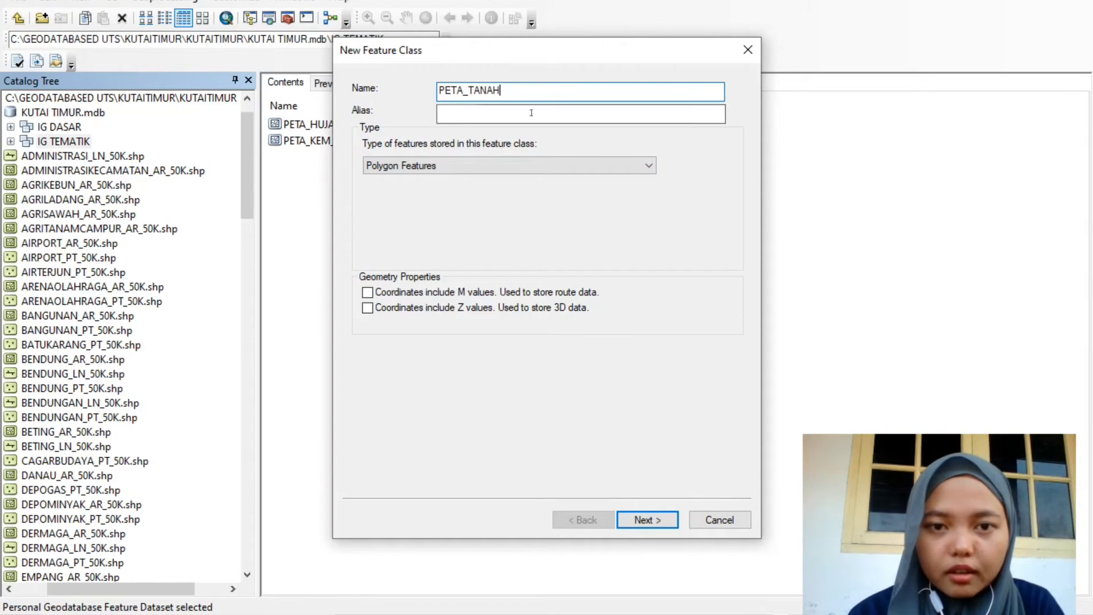
{"action": "left_click", "coordinate": [531, 112]}
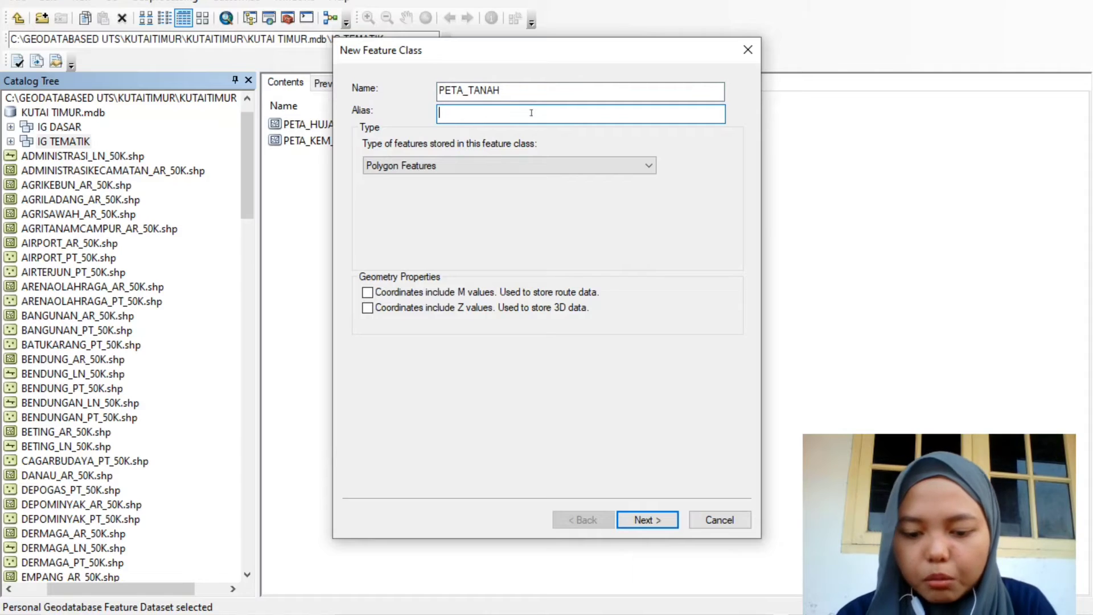
{"action": "type", "text": "PETA TANAH"}
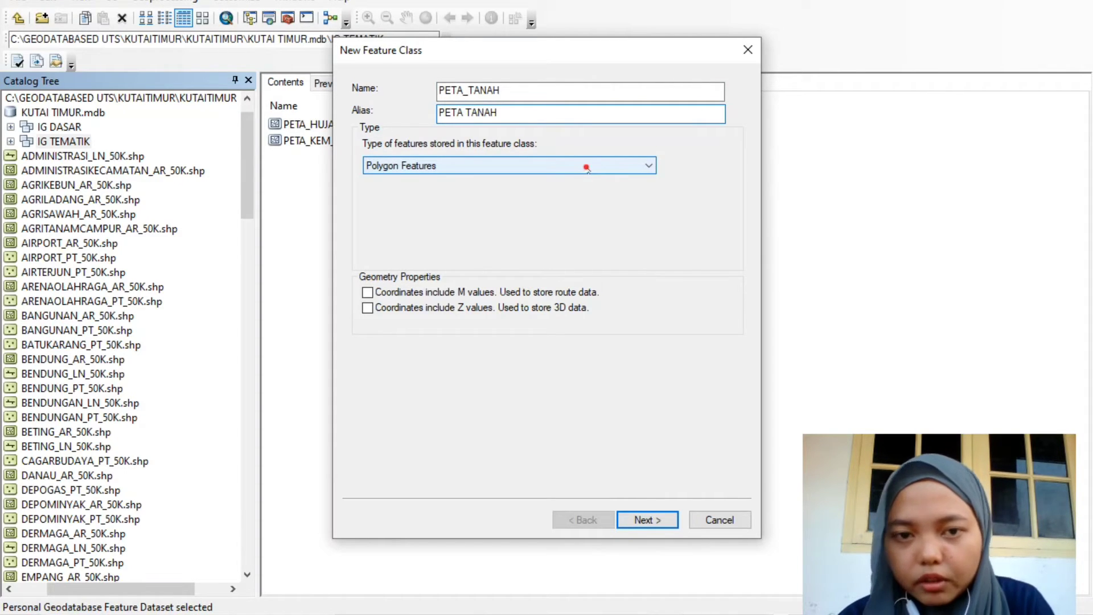
{"action": "left_click", "coordinate": [586, 167]}
{"action": "left_click", "coordinate": [545, 181]}
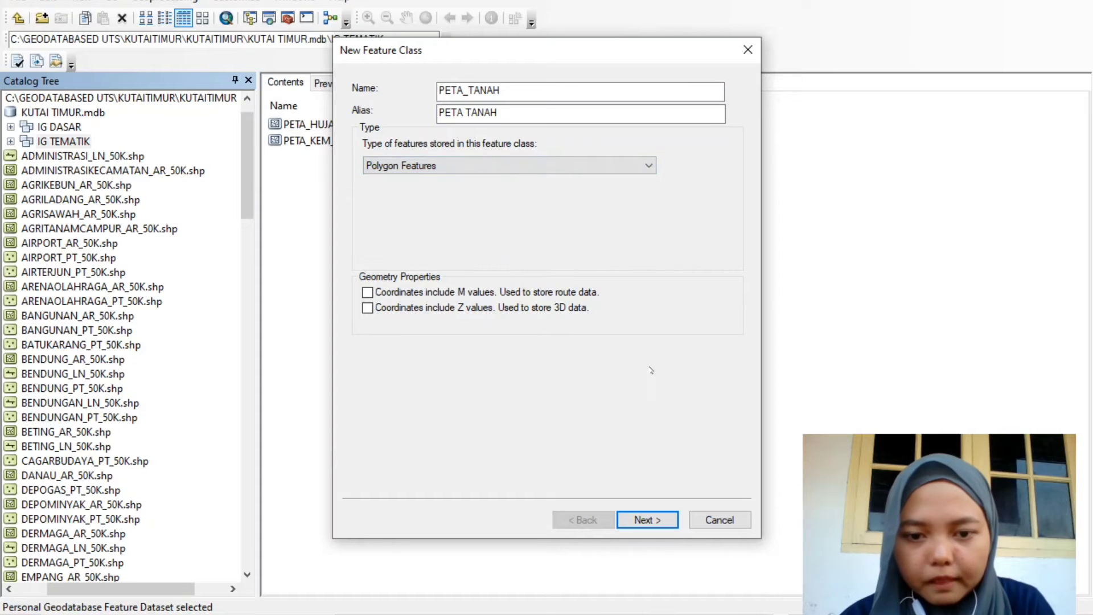
{"action": "left_click", "coordinate": [661, 518]}
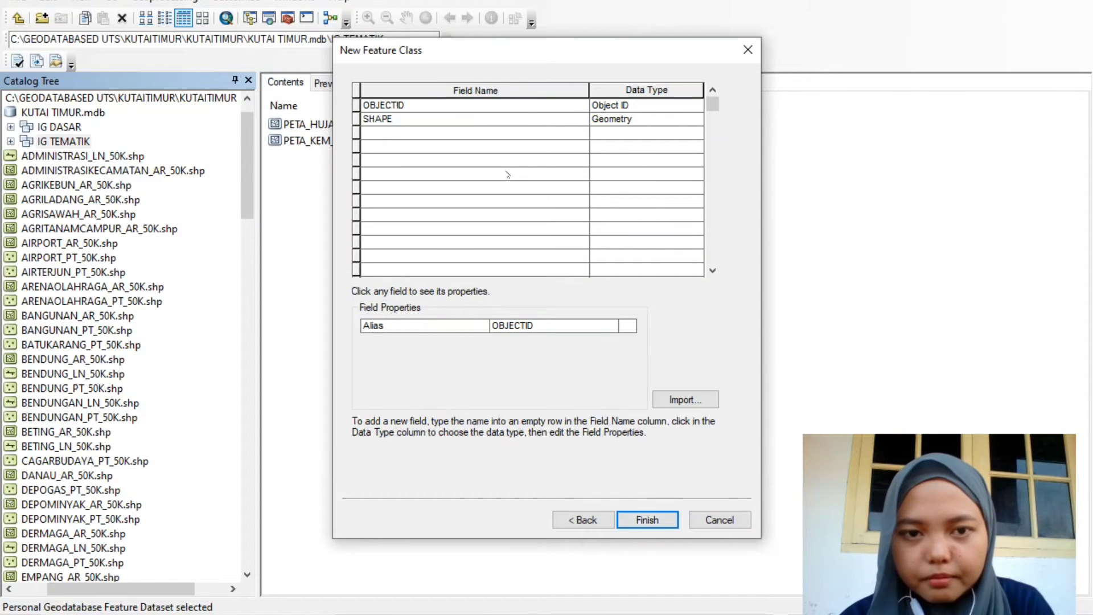
Add a PETA_TANAH field of data type Text to the new feature class
{"action": "left_click", "coordinate": [489, 139]}
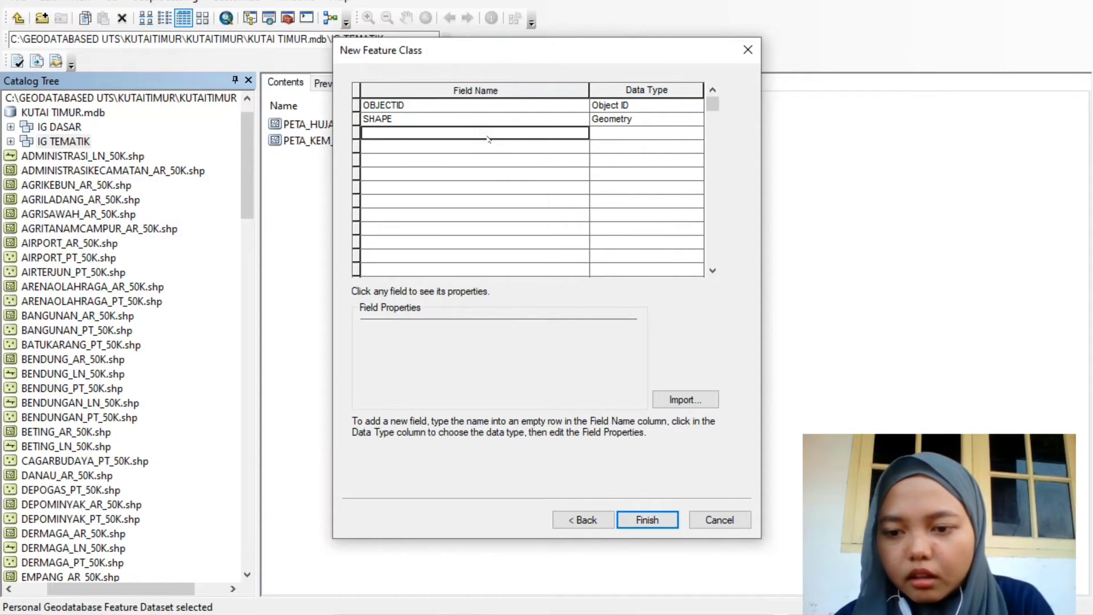
{"action": "type", "text": "PETA"}
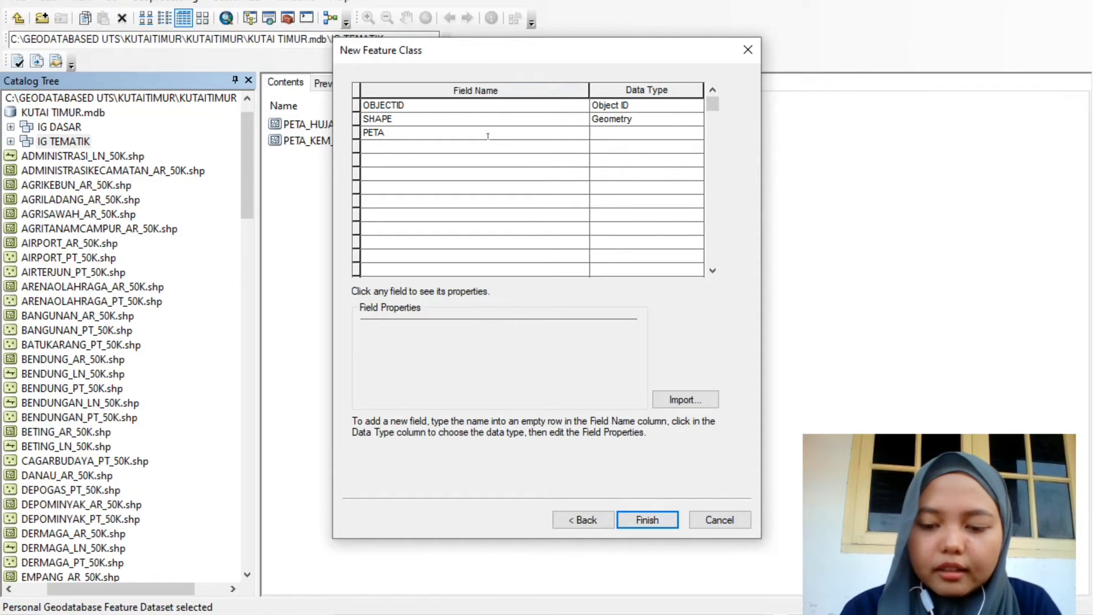
{"action": "type", "text": "_TAN"}
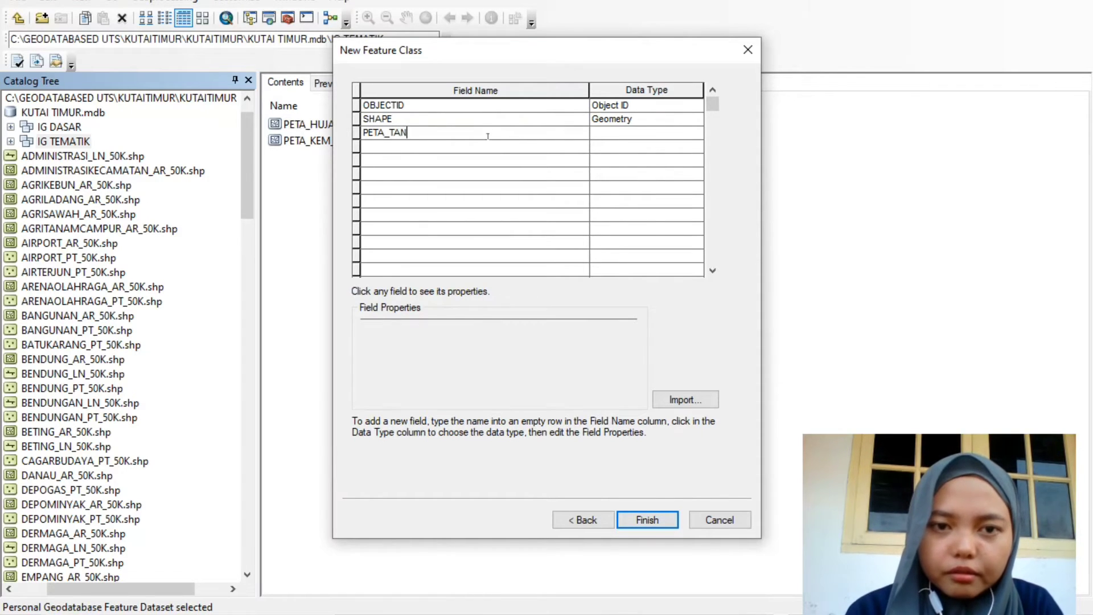
{"action": "type", "text": "AH"}
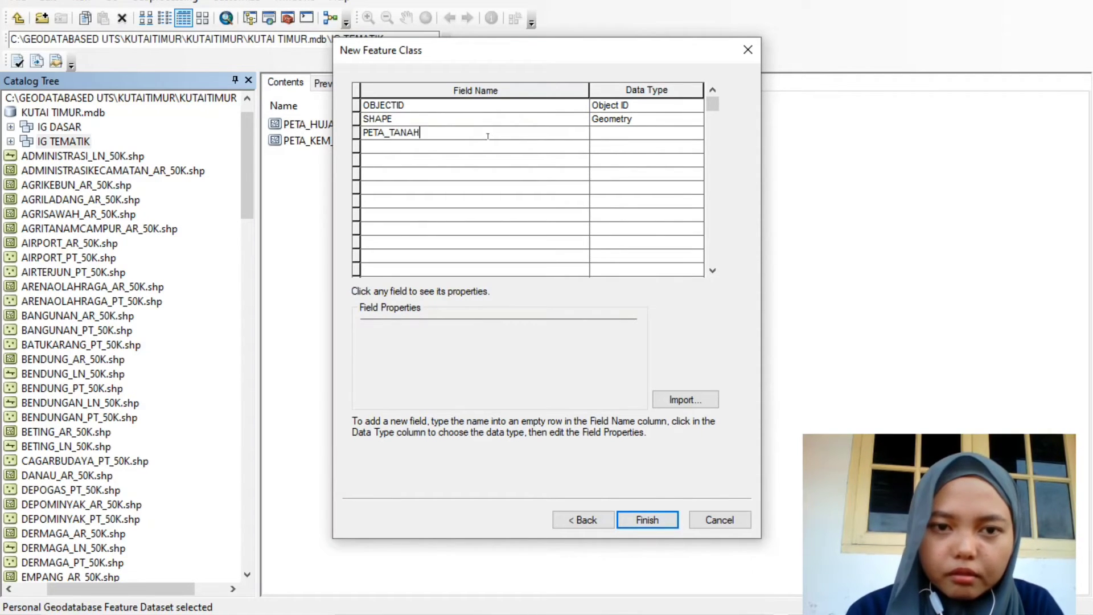
{"action": "left_click", "coordinate": [599, 132]}
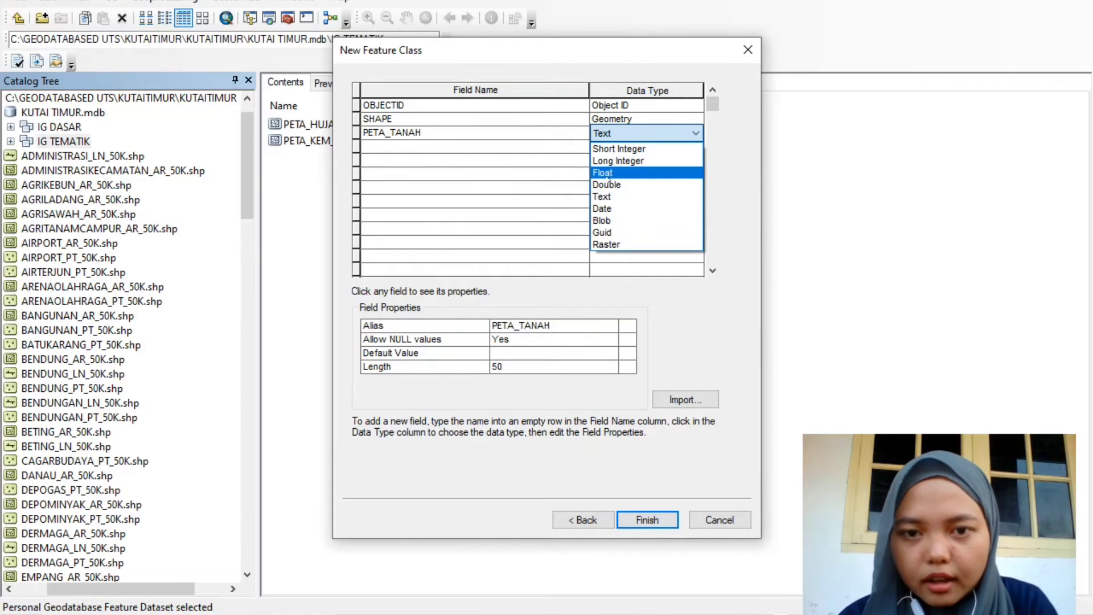
{"action": "left_click", "coordinate": [607, 195]}
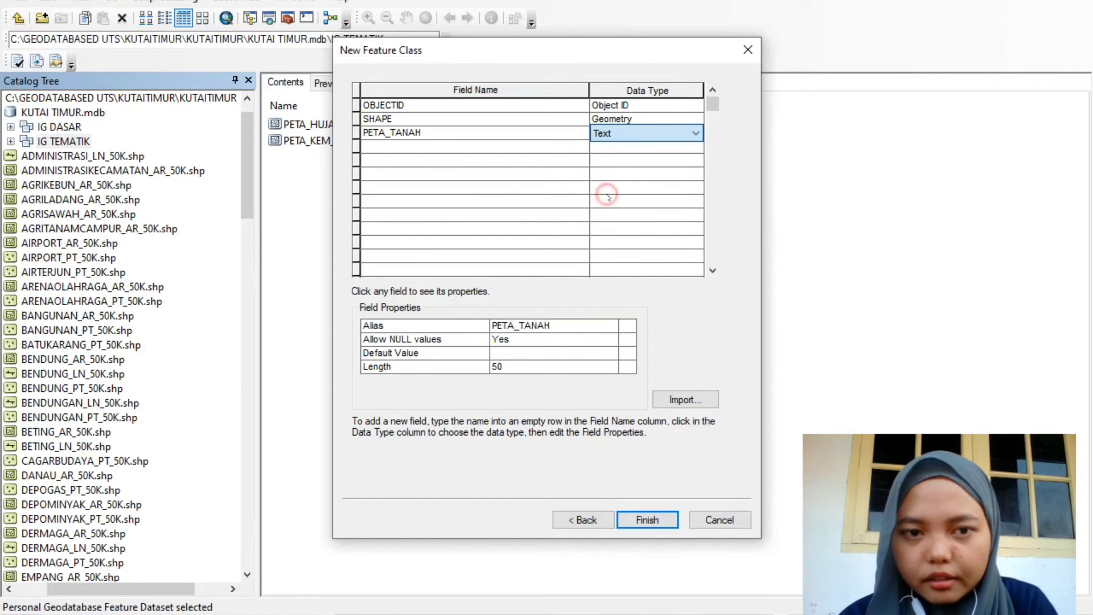
Add a JENIS_TANAH field of data type Text below PETA_TANAH
{"action": "left_click", "coordinate": [519, 146]}
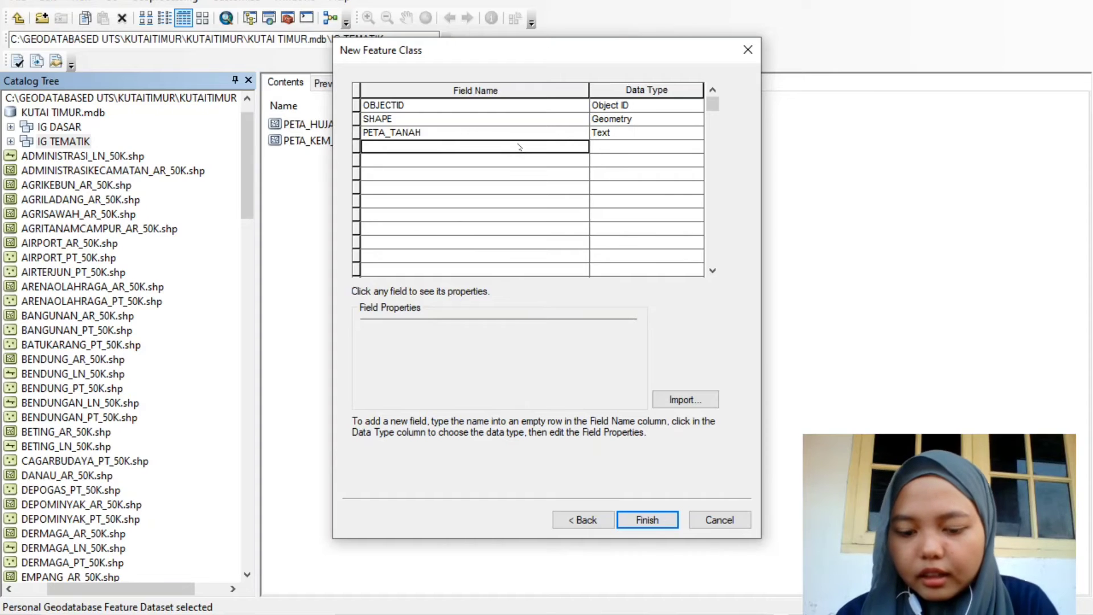
{"action": "type", "text": "JENIS_TANAH"}
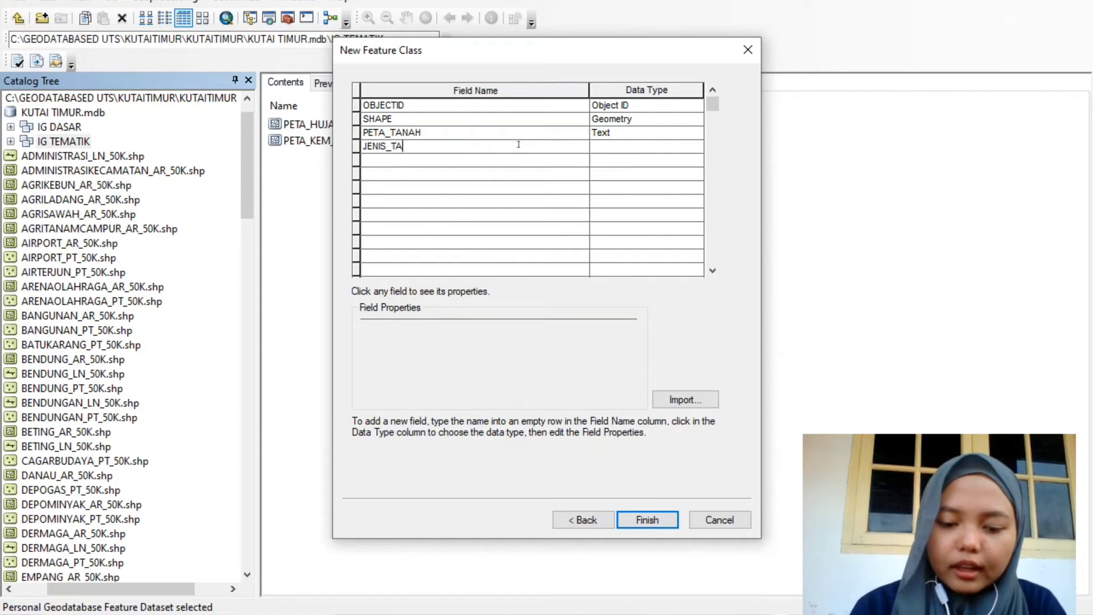
{"action": "left_click", "coordinate": [607, 153]}
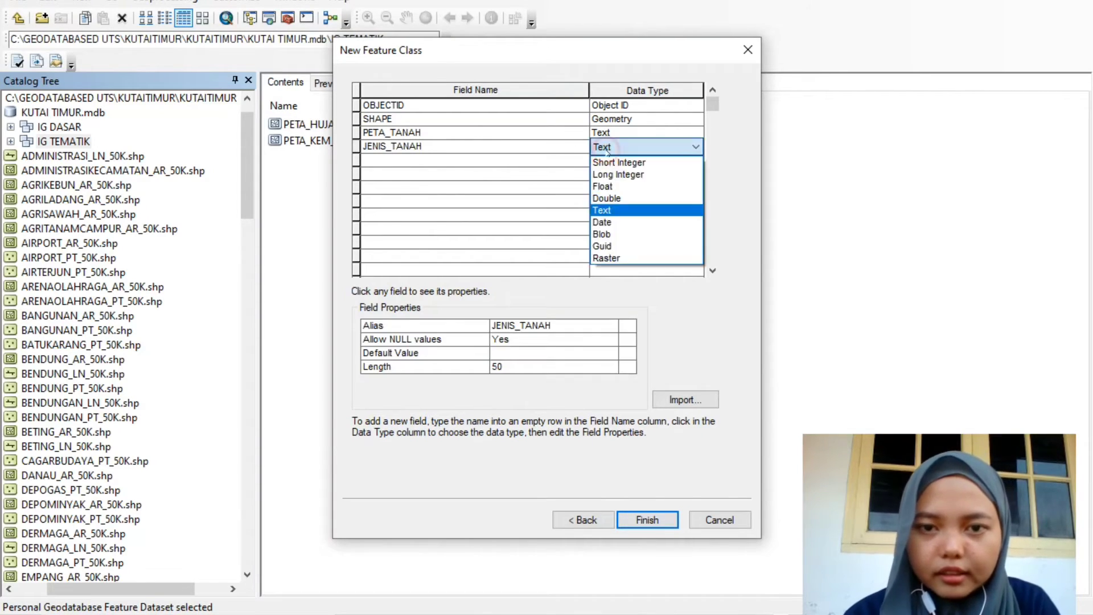
{"action": "left_click", "coordinate": [613, 212]}
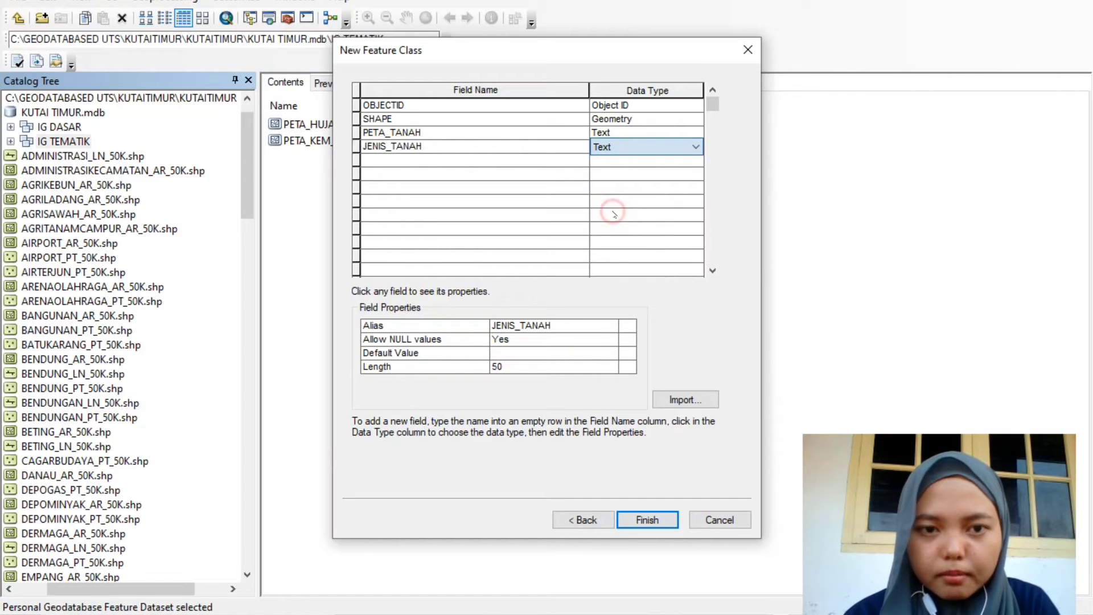
Add a KETERANGAN_TANAH field of data type Text below JENIS_TANAH
{"action": "left_click", "coordinate": [527, 161]}
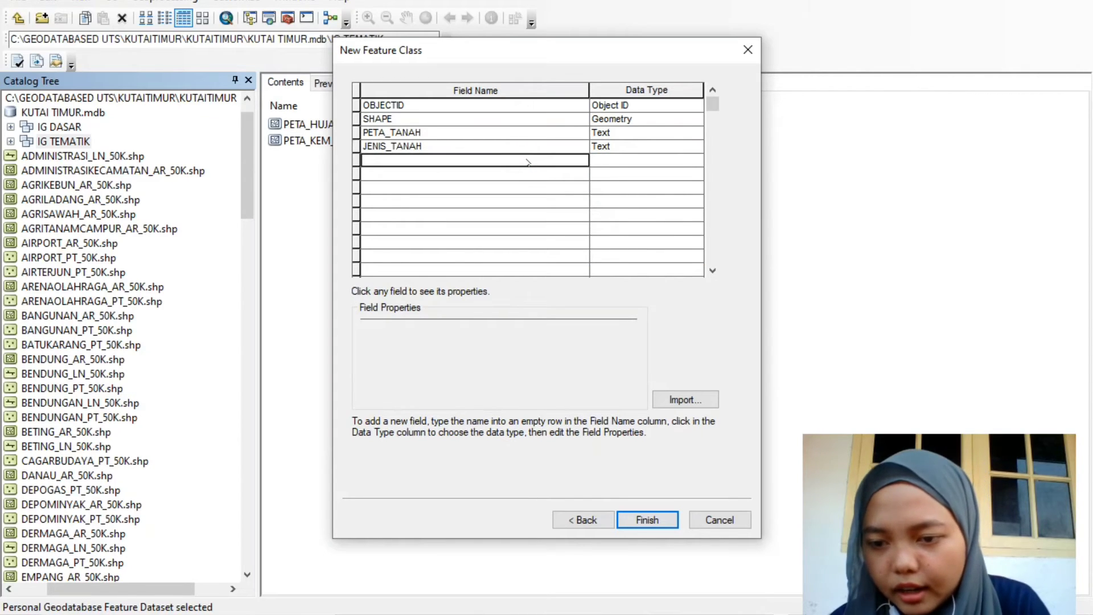
{"action": "type", "text": "KETERA"}
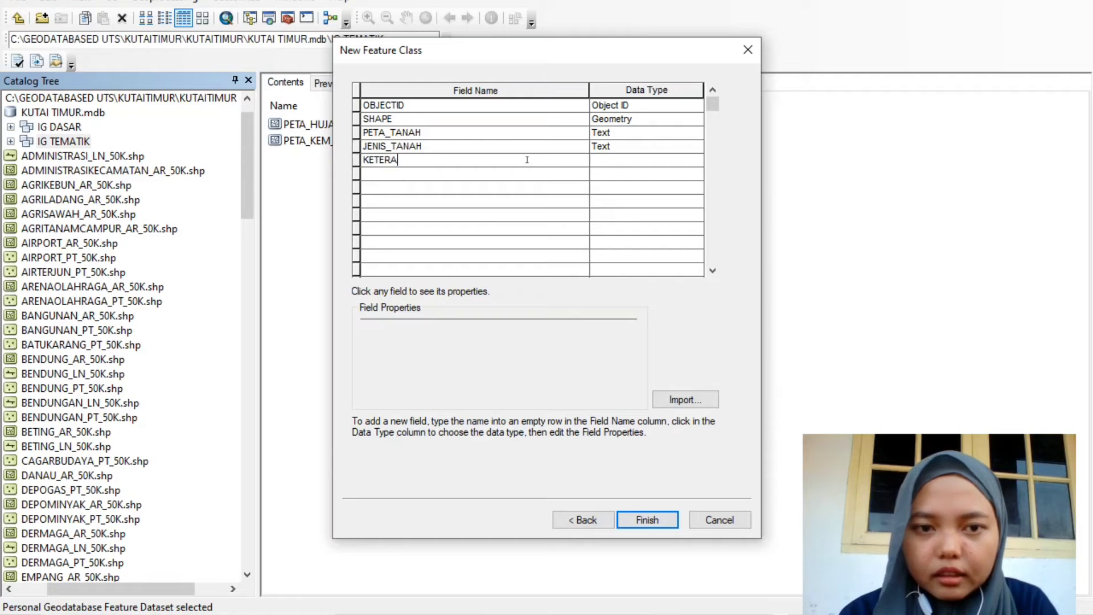
{"action": "type", "text": "NGAN_"}
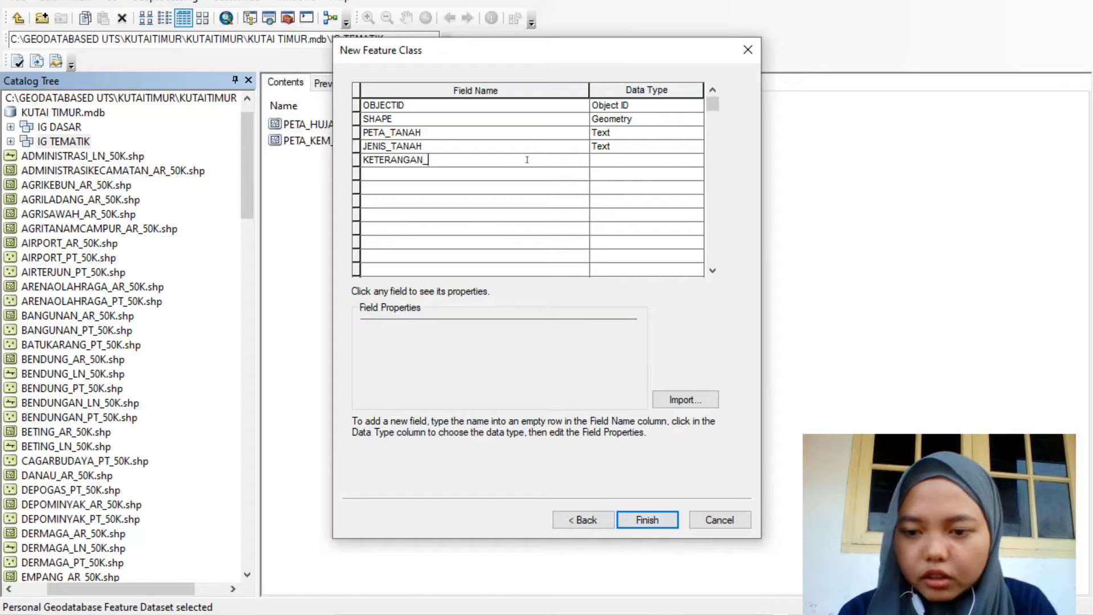
{"action": "type", "text": "TANAH"}
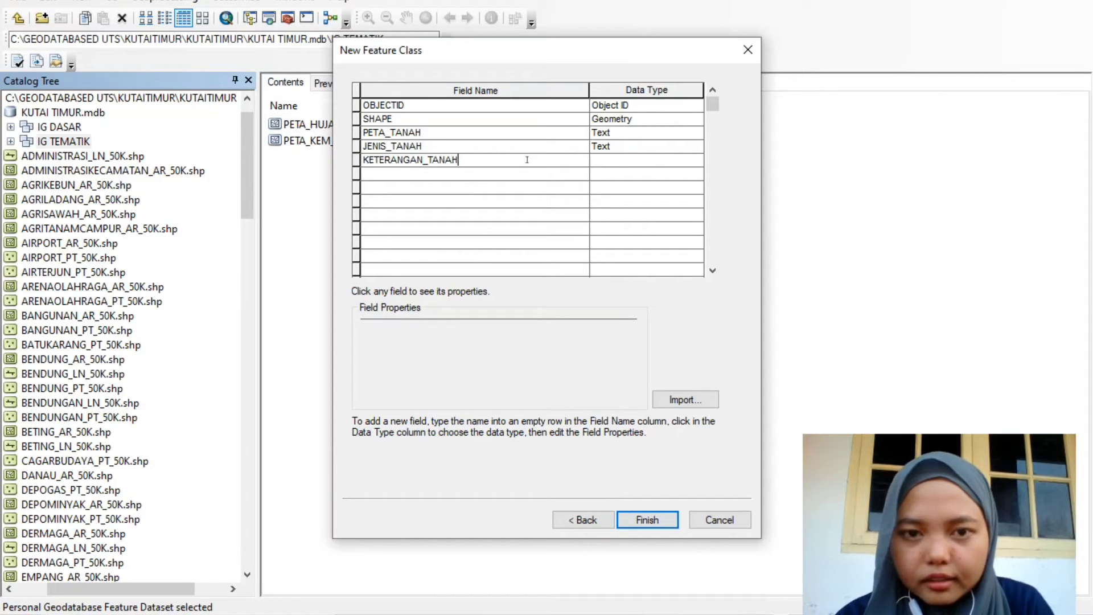
{"action": "left_click", "coordinate": [640, 156]}
{"action": "left_click", "coordinate": [640, 157]}
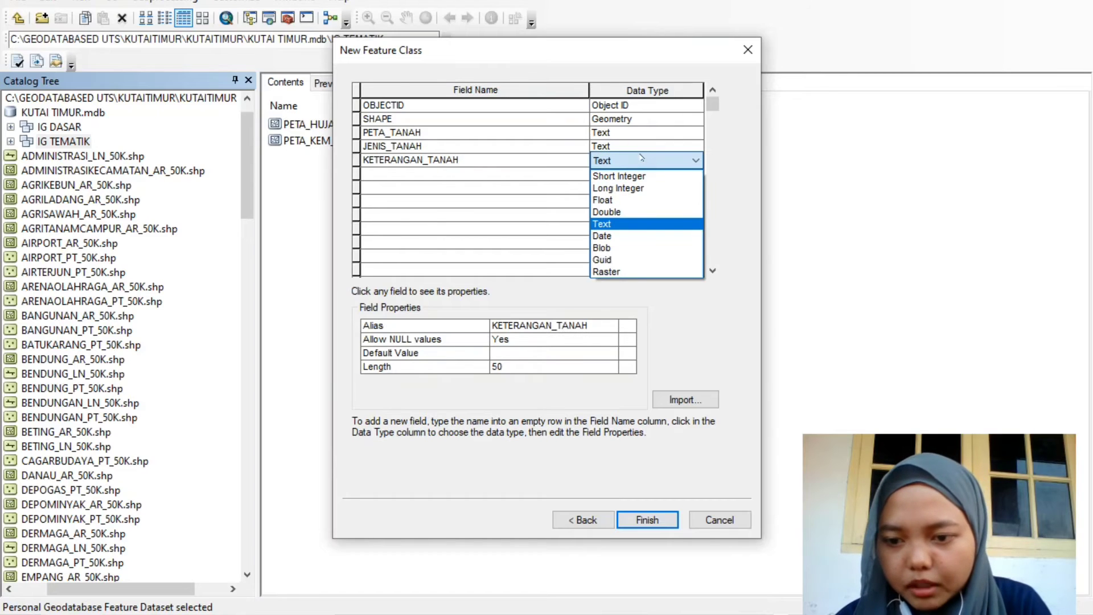
{"action": "left_click", "coordinate": [624, 223]}
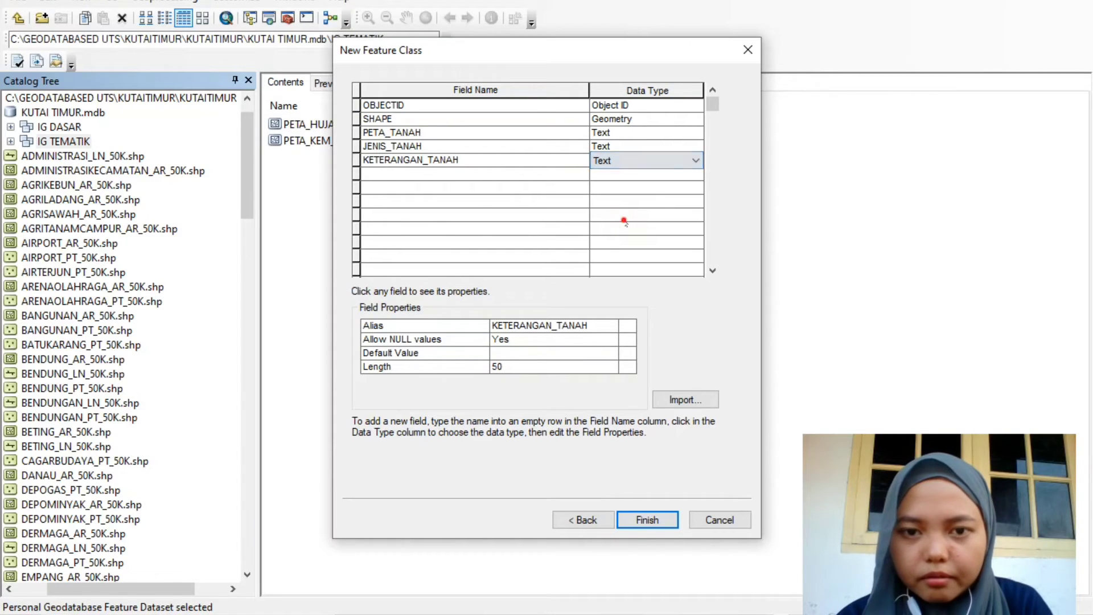
{"action": "left_click", "coordinate": [625, 219]}
Add a SKOR_TANAH field of data type Short Integer, and finish creating the PETA_TANAH feature class
{"action": "left_click", "coordinate": [521, 175]}
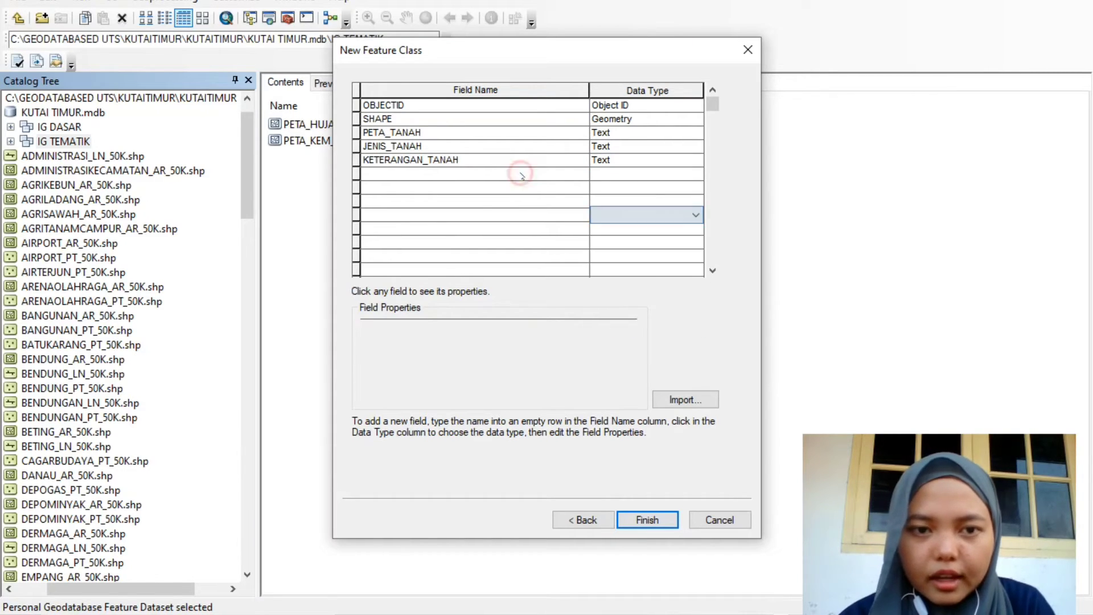
{"action": "left_click", "coordinate": [519, 173]}
{"action": "type", "text": "SKOR_TANAH"}
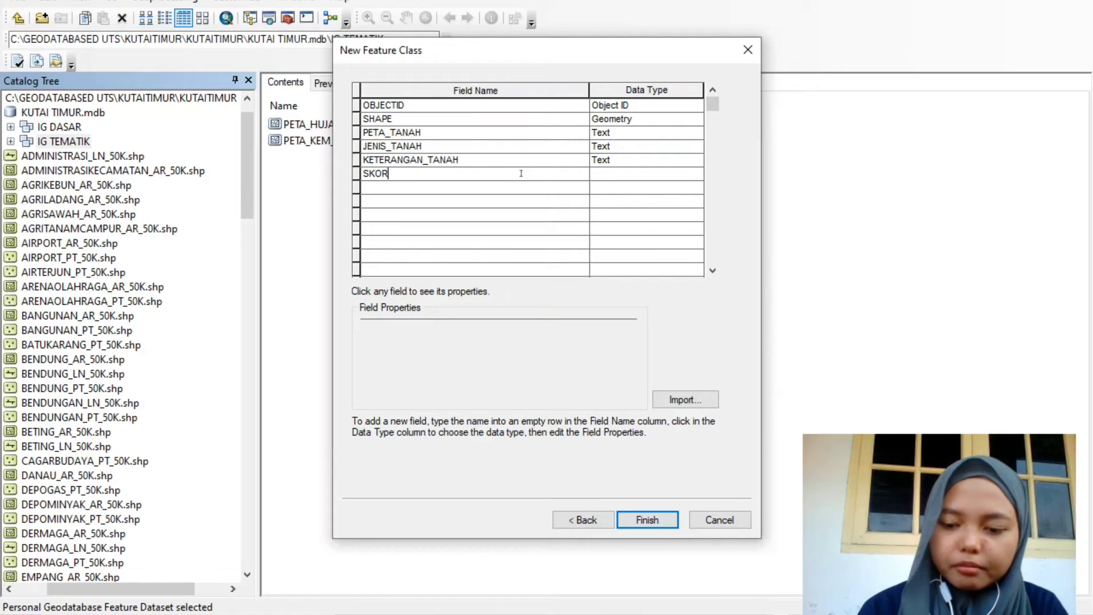
{"action": "left_click", "coordinate": [644, 174]}
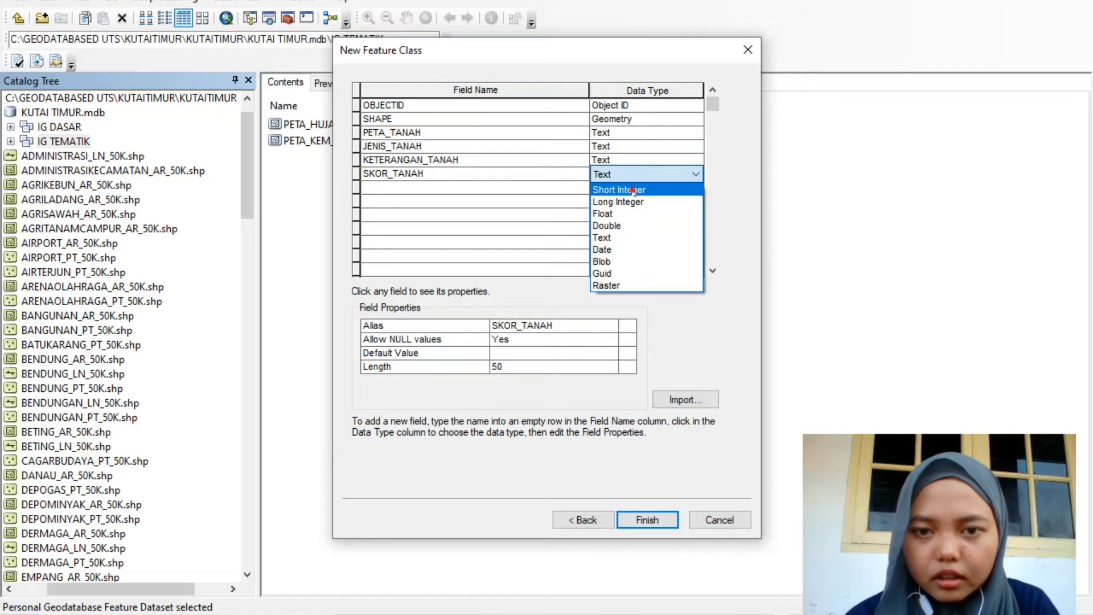
{"action": "left_click", "coordinate": [633, 191]}
{"action": "left_click", "coordinate": [653, 519]}
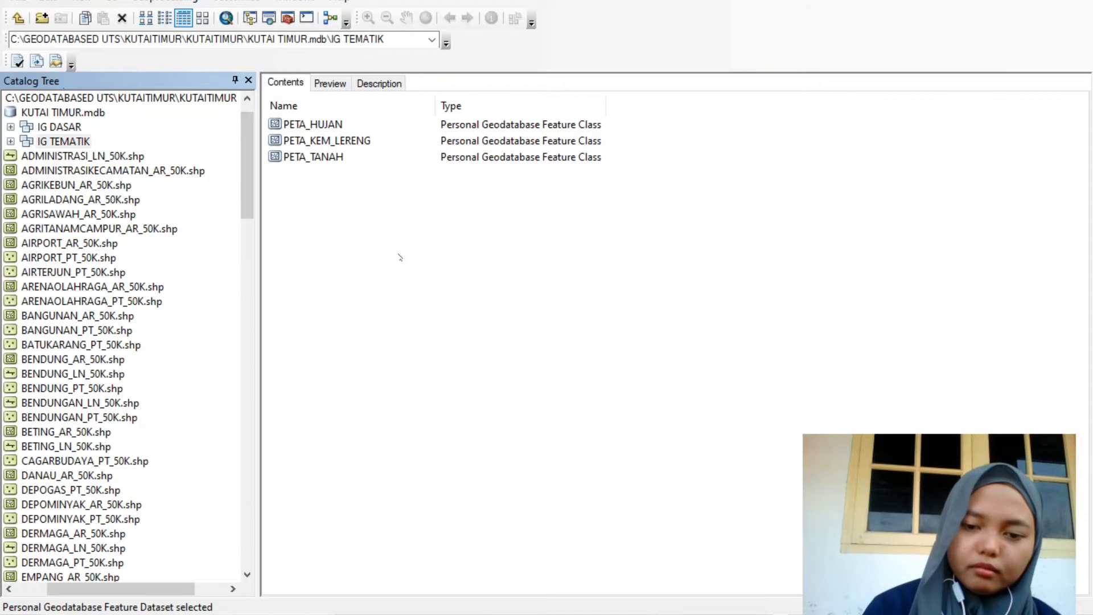
In the KUTAI TIMUR.mdb geodatabase's properties, add a domain named KEMIRINGAN LERENG
{"action": "key", "text": "Left"}
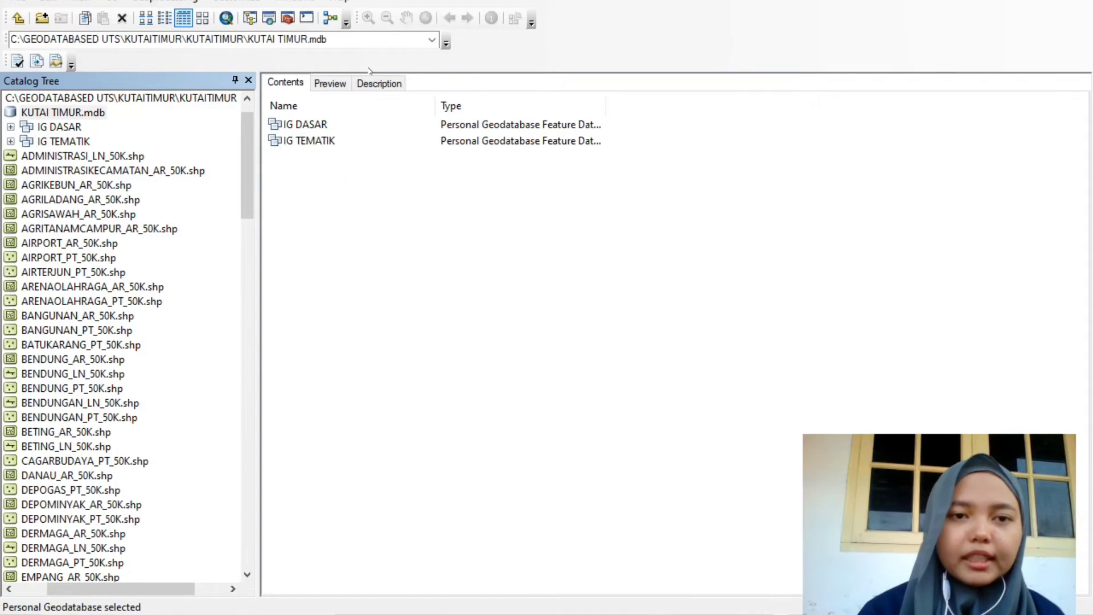
{"action": "right_click", "coordinate": [97, 112]}
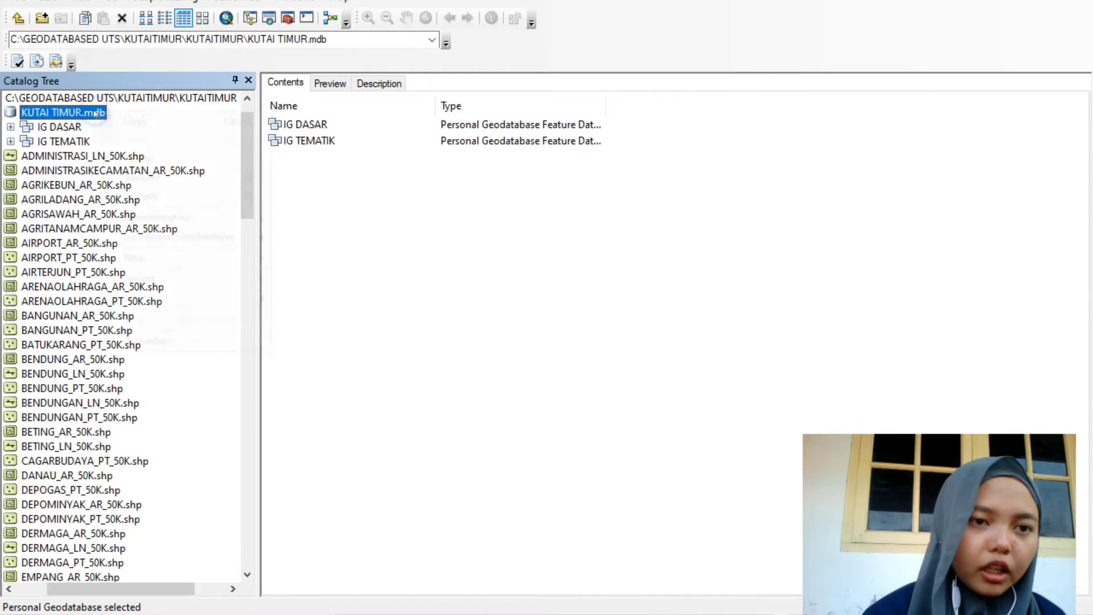
{"action": "left_click", "coordinate": [213, 340]}
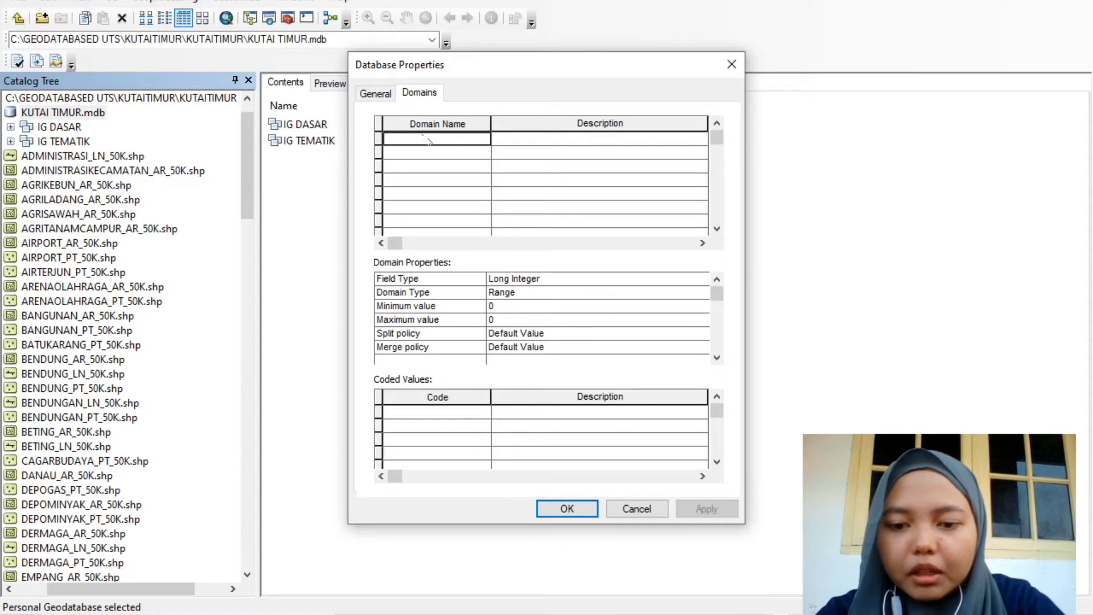
{"action": "left_click", "coordinate": [430, 138]}
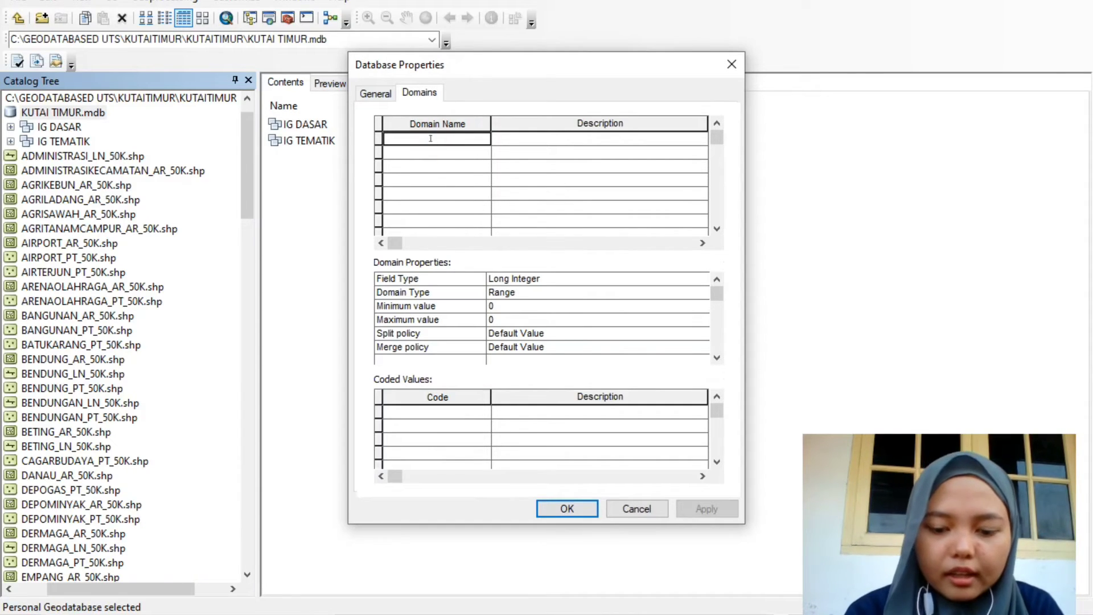
{"action": "type", "text": "KEMIRI"}
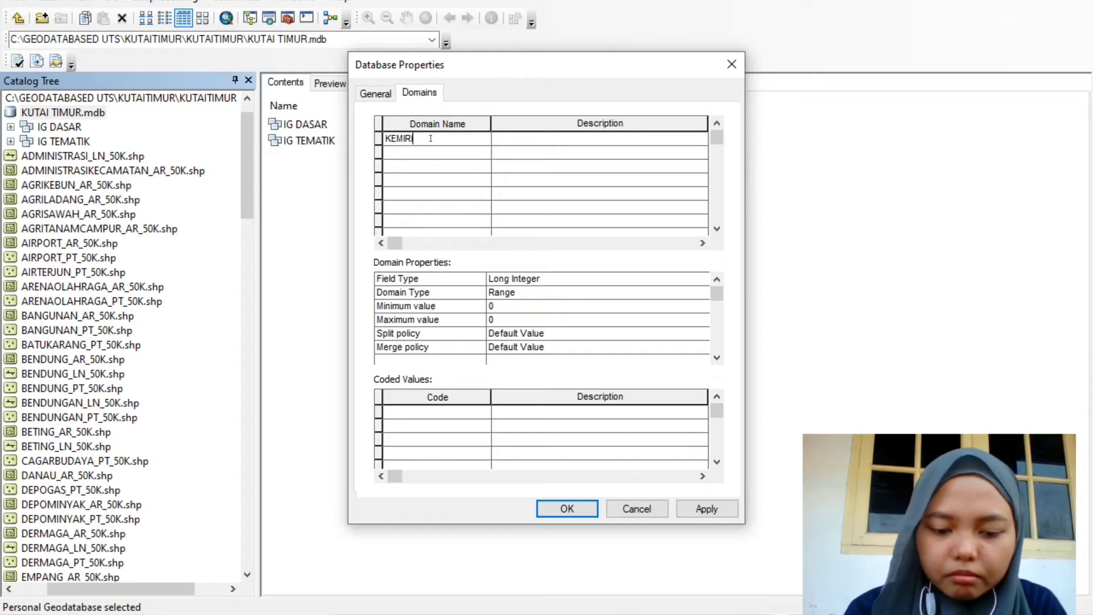
{"action": "type", "text": "NGAN LERENG"}
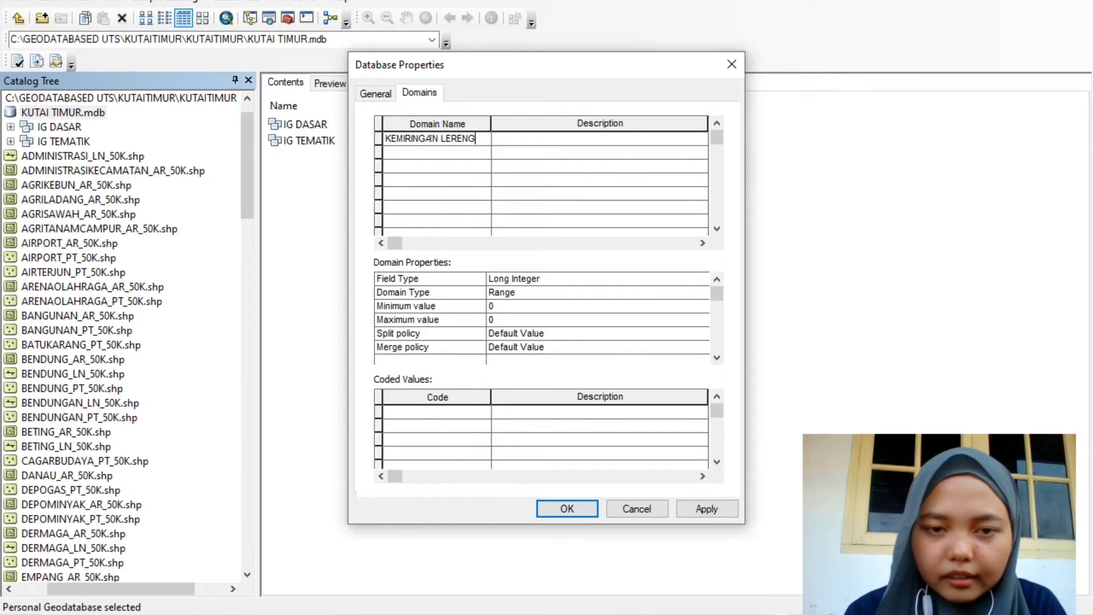
{"action": "left_click", "coordinate": [434, 153]}
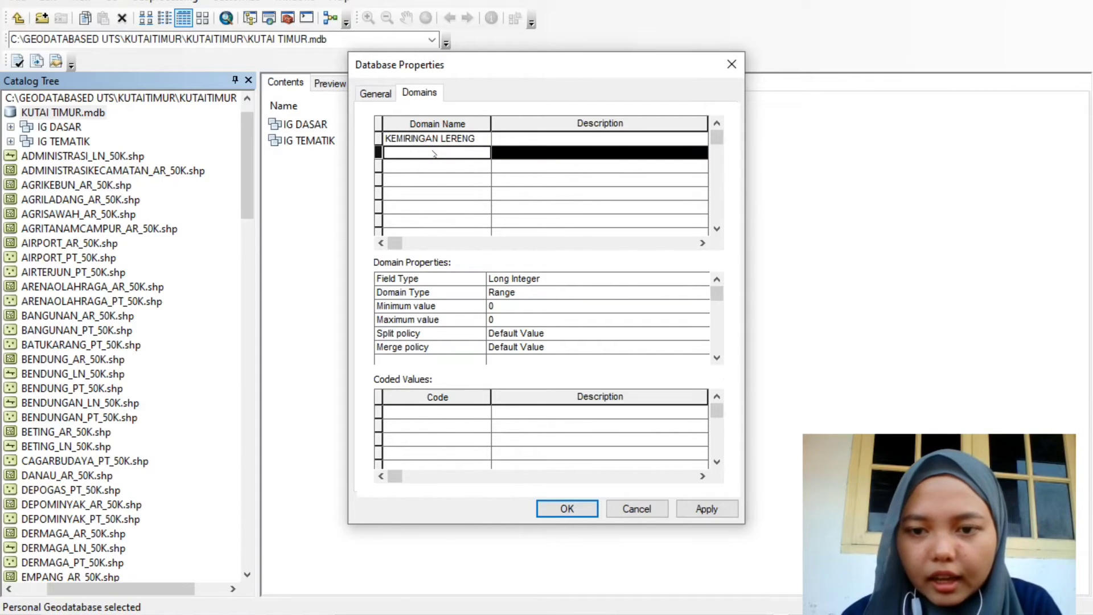
Add a domain named KLASIFIKASI LERENG below KEMIRINGAN LERENG in the geodatabase's domain list
{"action": "type", "text": "KLASI"}
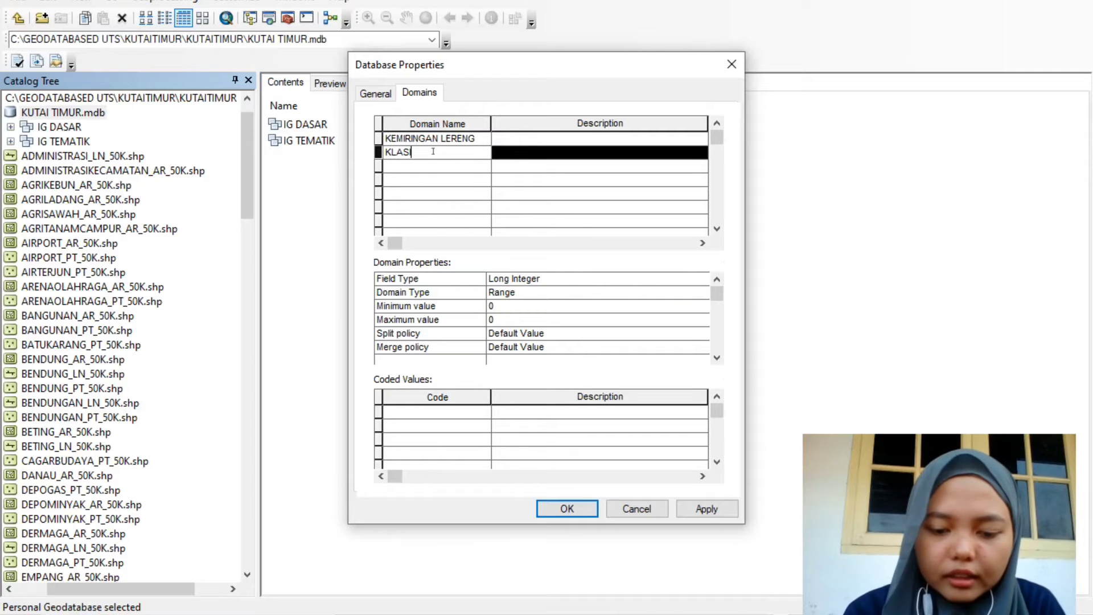
{"action": "type", "text": "FIKASI LERENG"}
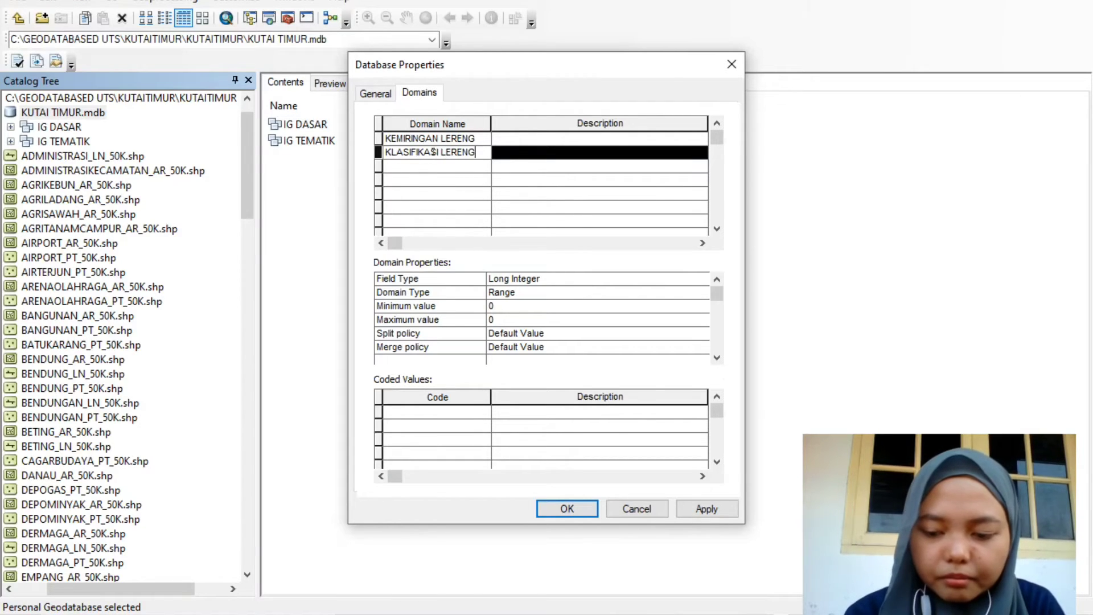
{"action": "key", "text": "Return"}
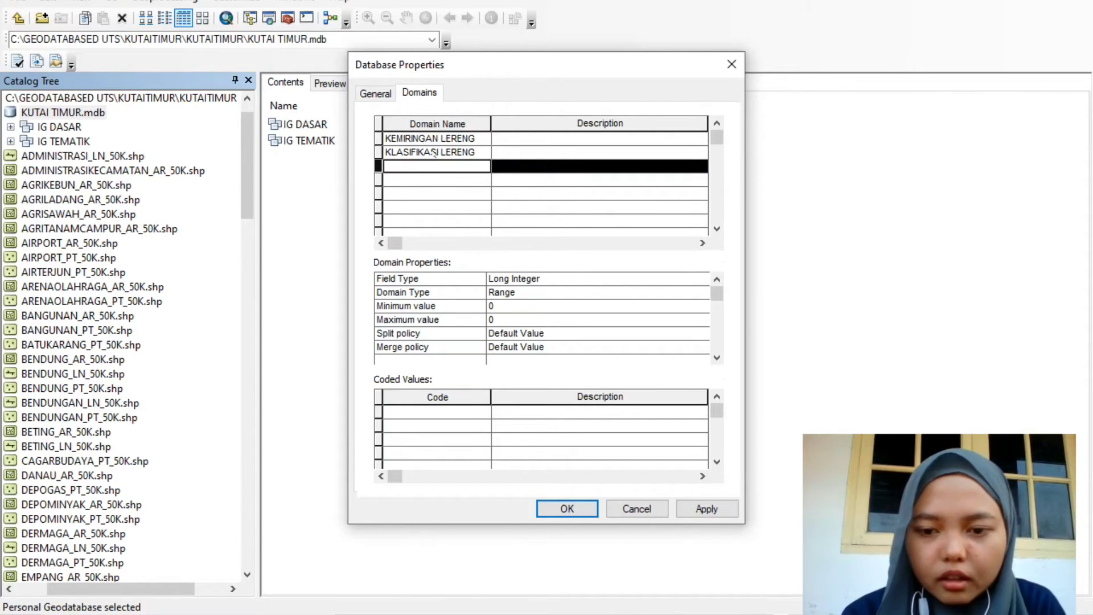
Add two rainfall domains named INTENSITAS HUJAN and KLASIFIKASI HUJAN to the geodatabase's domain list
{"action": "type", "text": "INTENSI"}
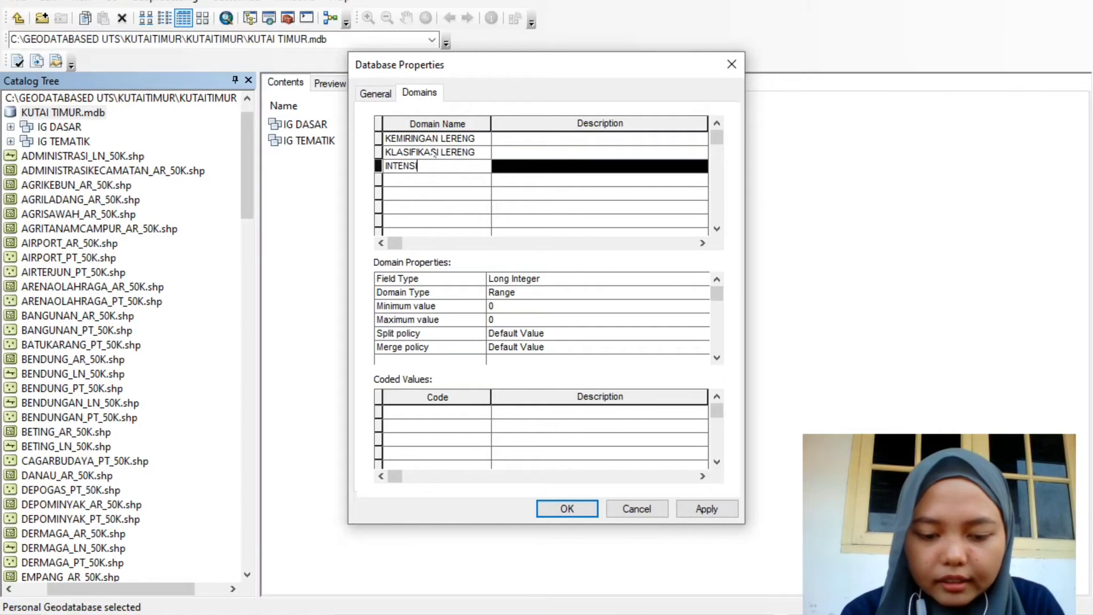
{"action": "type", "text": "TAS HUJAN"}
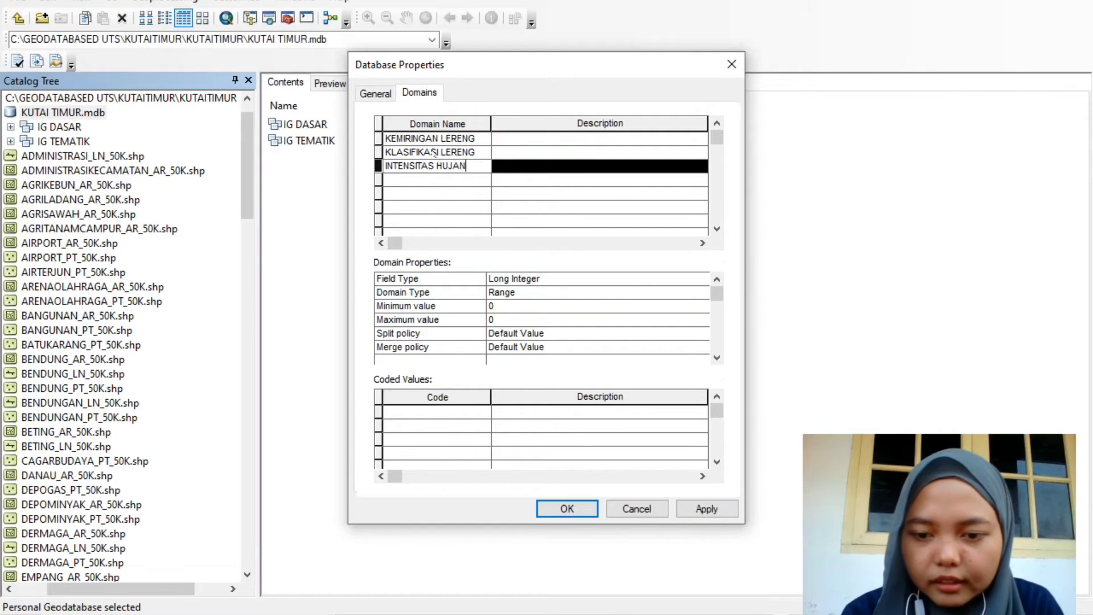
{"action": "key", "text": "Return"}
{"action": "type", "text": "KL"}
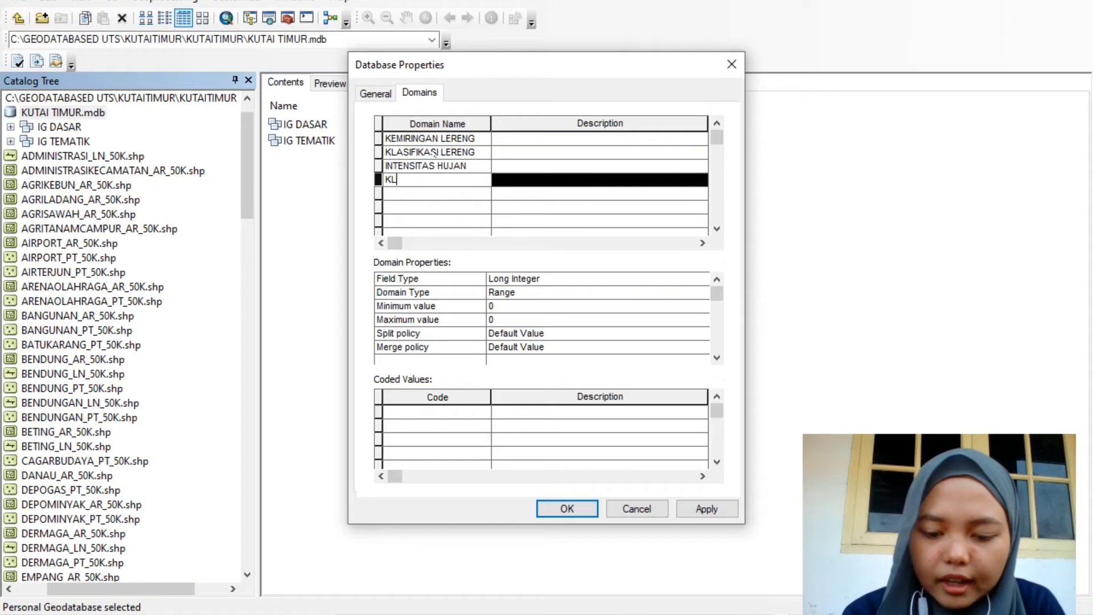
{"action": "type", "text": "ASIFIKASI "}
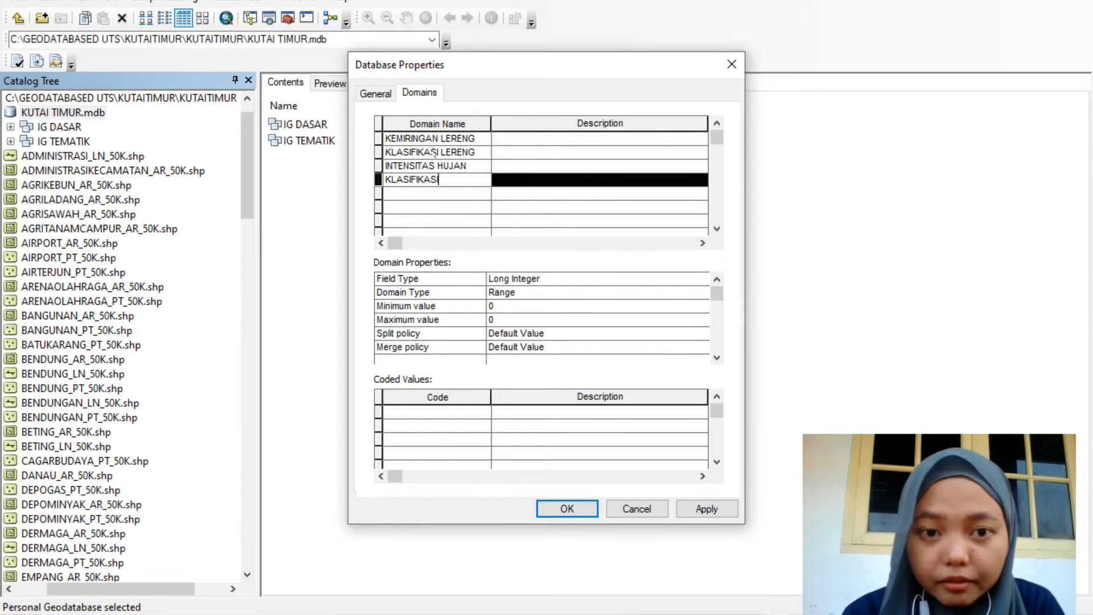
{"action": "type", "text": "HUJAN"}
{"action": "key", "text": "Return"}
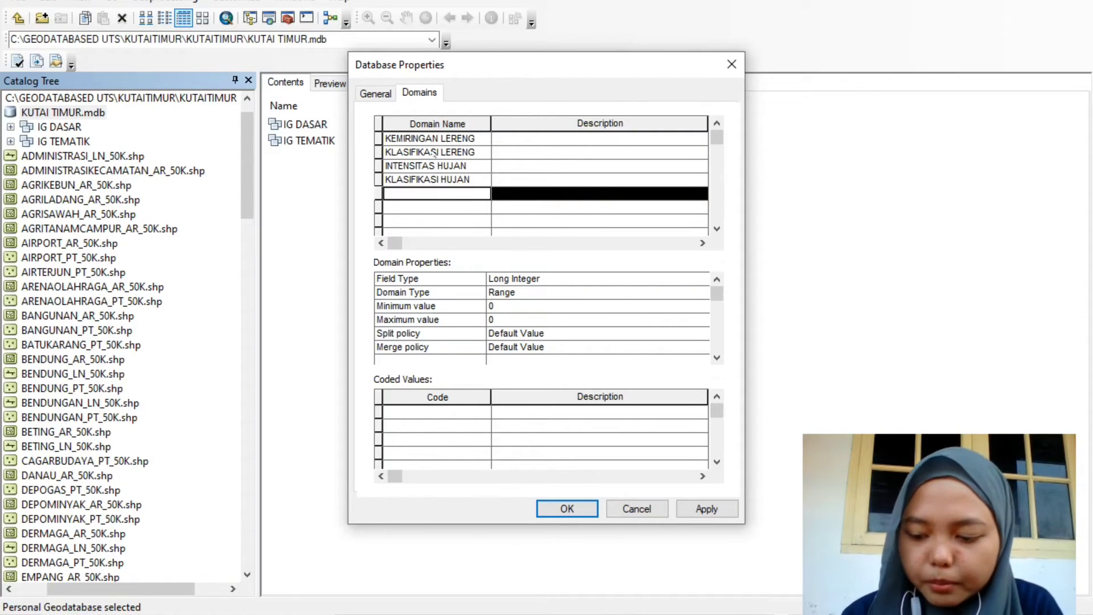
Add two soil domains named JENIS TANAH and KETERANGAN TANAH to the geodatabase's domain list
{"action": "type", "text": "JENIS TANAH"}
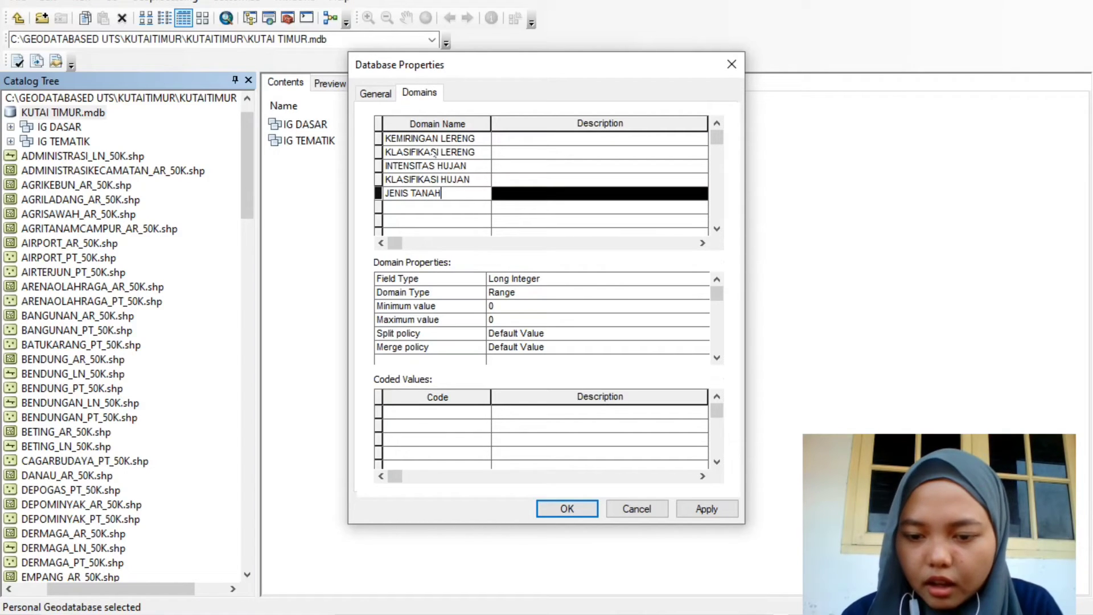
{"action": "key", "text": "Return"}
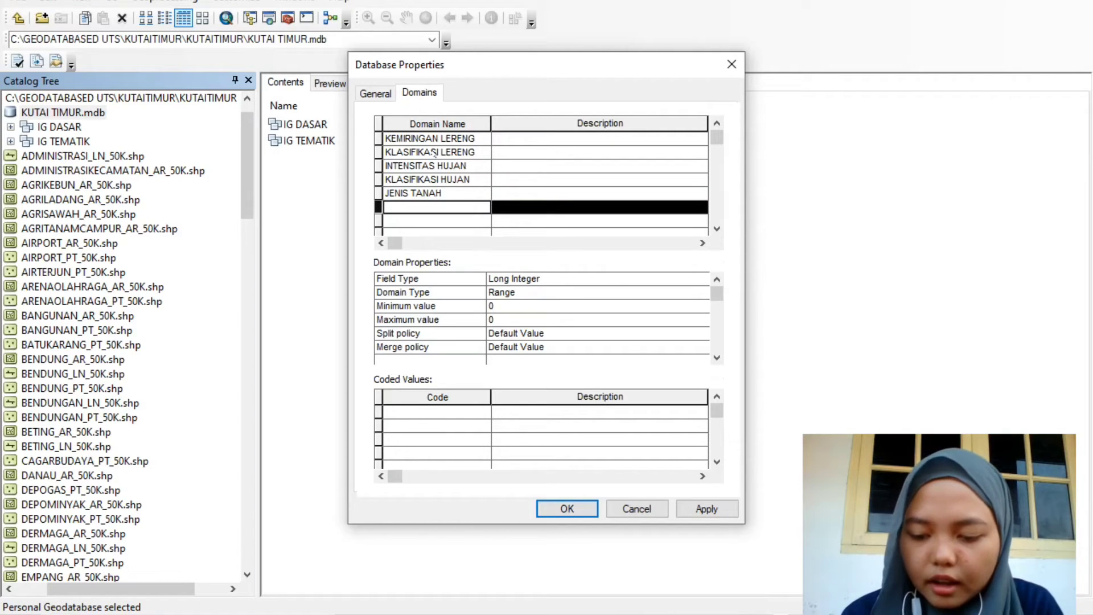
{"action": "type", "text": "KETERANGAN TANAH"}
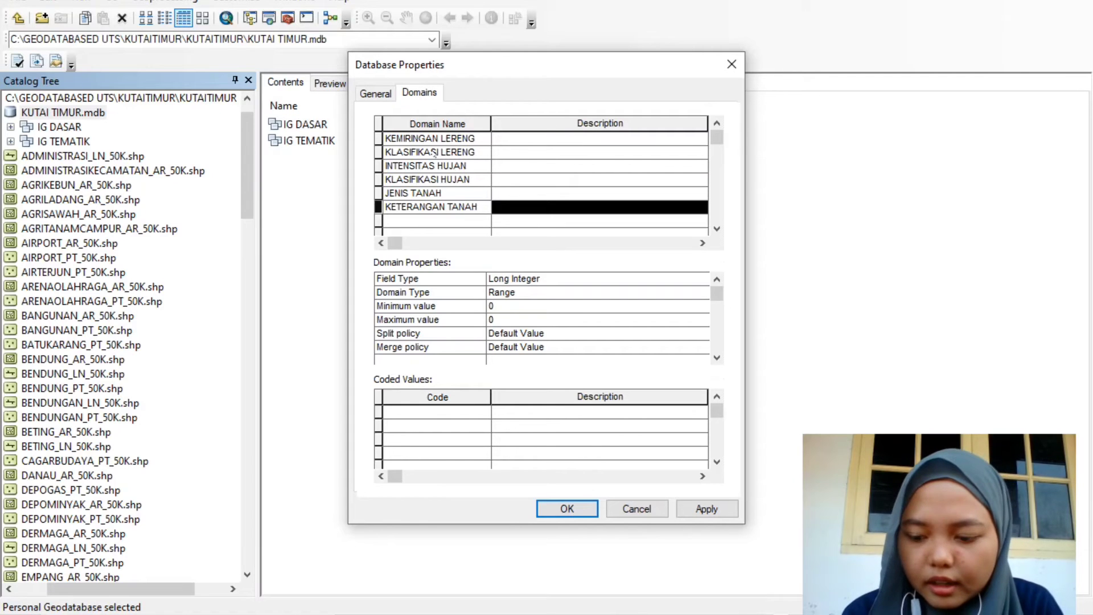
{"action": "key", "text": "Return"}
Add domains named ARAHAN and NAMA KABUPATEN at the end of the geodatabase's domain list
{"action": "type", "text": "ARAHAN"}
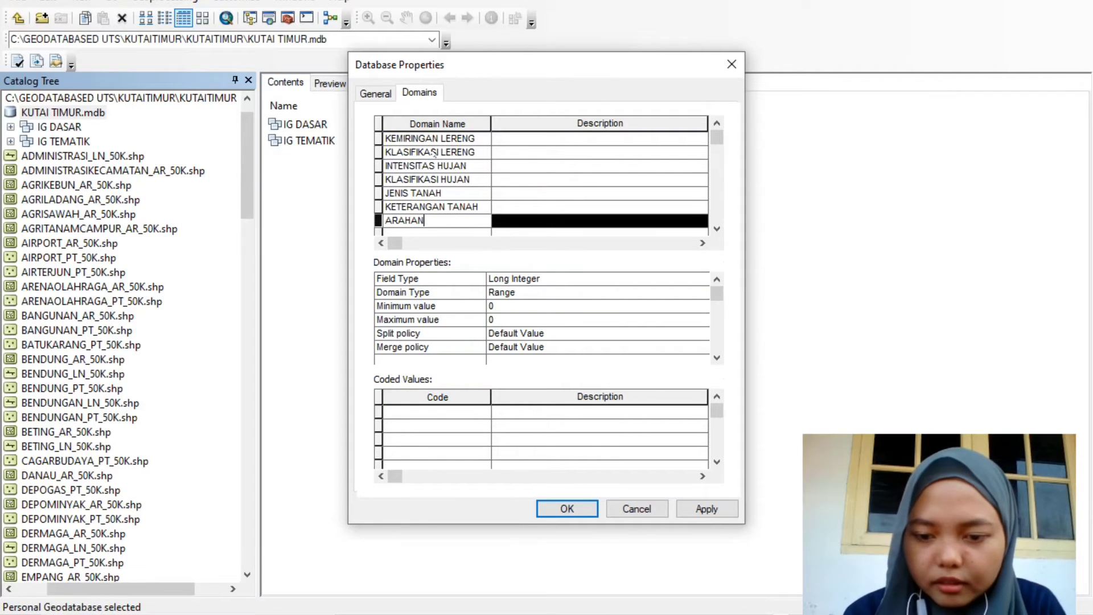
{"action": "key", "text": "Return"}
{"action": "type", "text": "NAMA KABUOP"}
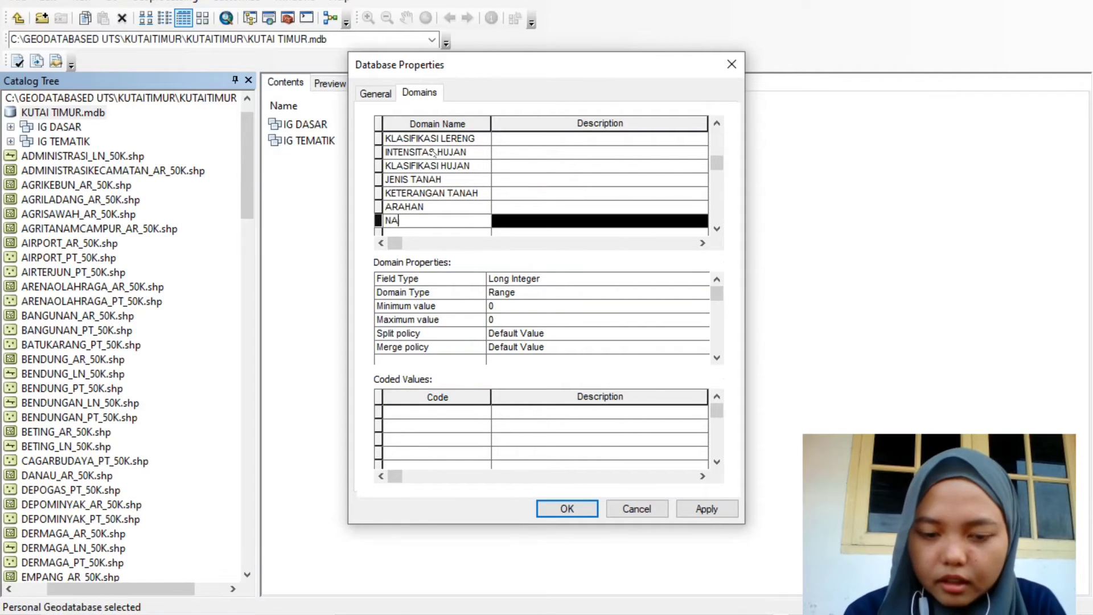
{"action": "key", "text": "BackSpace"}
{"action": "key", "text": "BackSpace"}
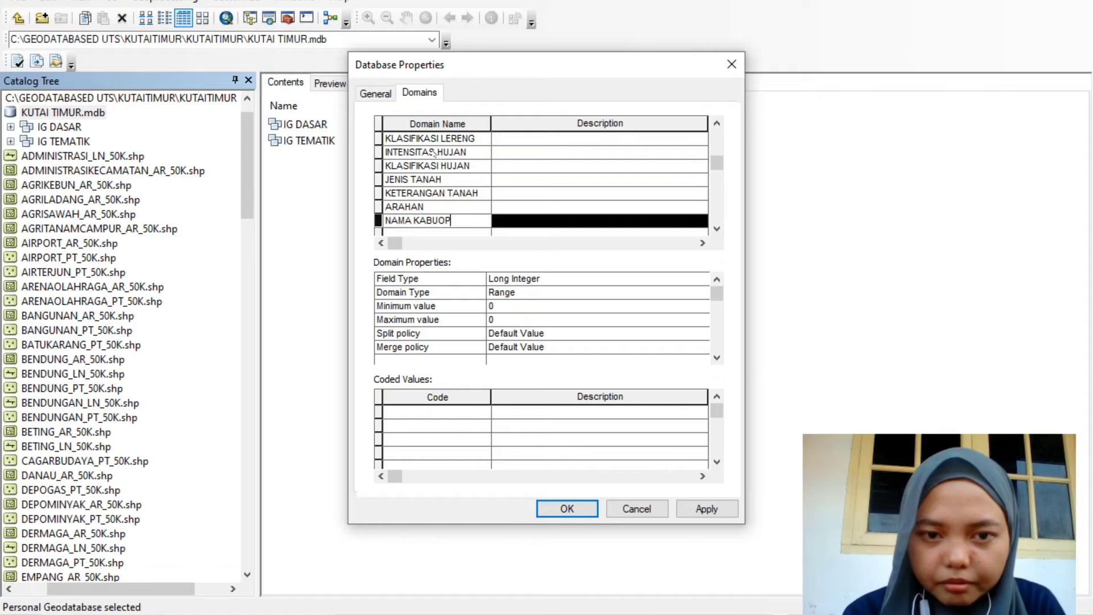
{"action": "type", "text": "PATEN"}
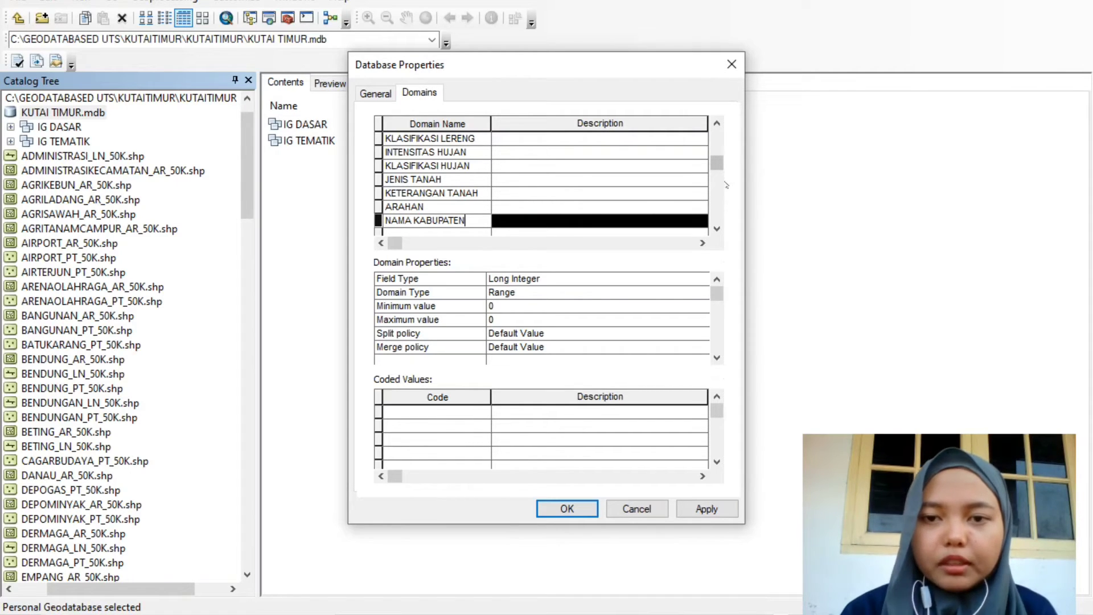
Set the field type of the KEMIRINGAN LERENG and KLASIFIKASI LERENG domains to Text
{"action": "left_click_drag", "start_coordinate": [716, 162], "coordinate": [713, 132]}
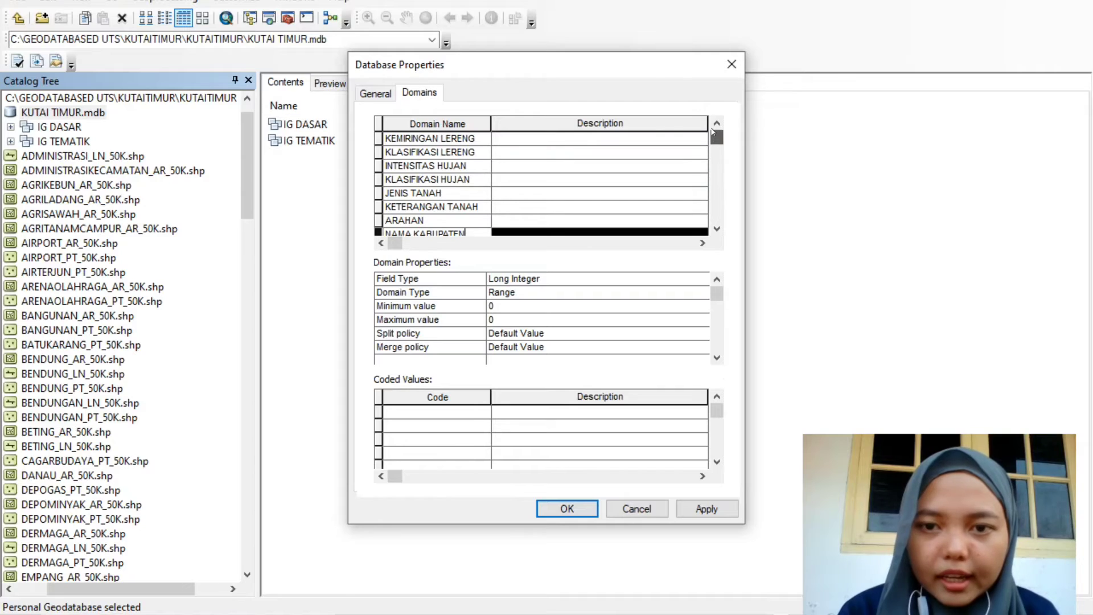
{"action": "left_click", "coordinate": [439, 141]}
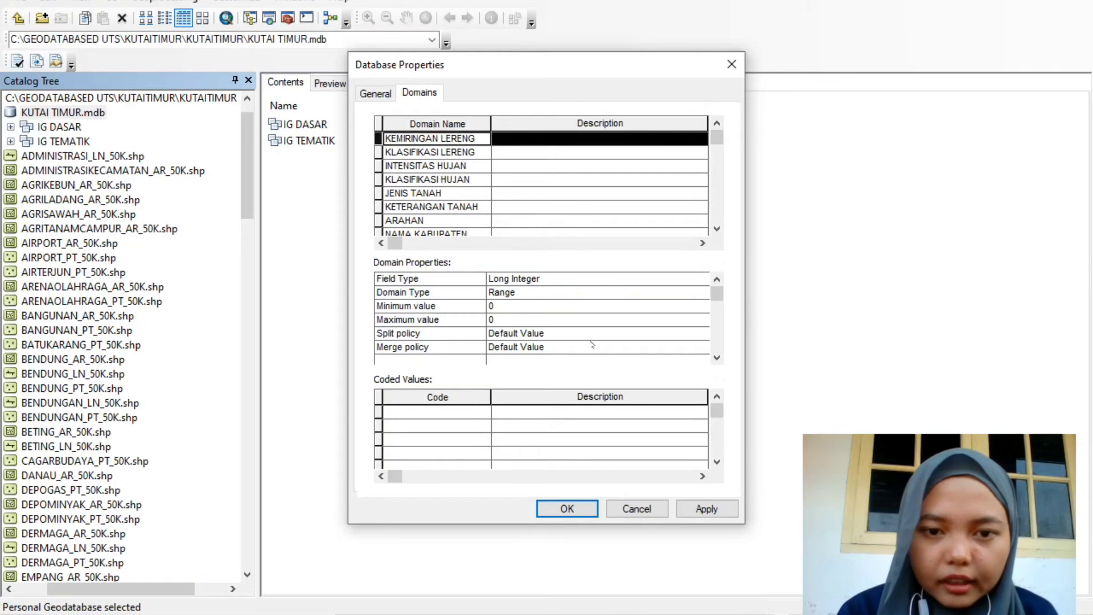
{"action": "left_click", "coordinate": [545, 279]}
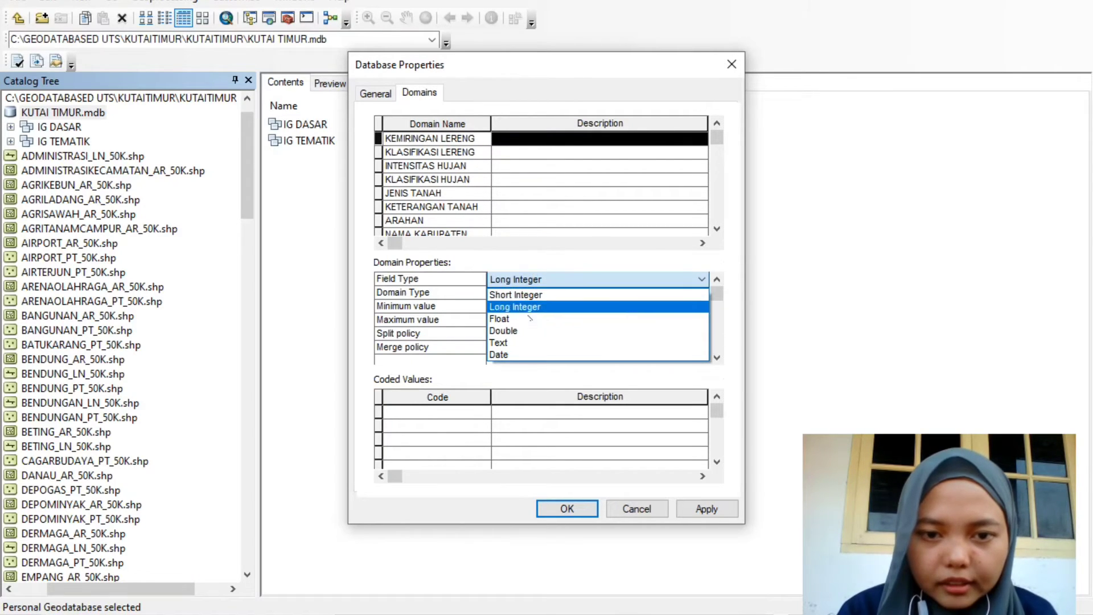
{"action": "left_click", "coordinate": [514, 342]}
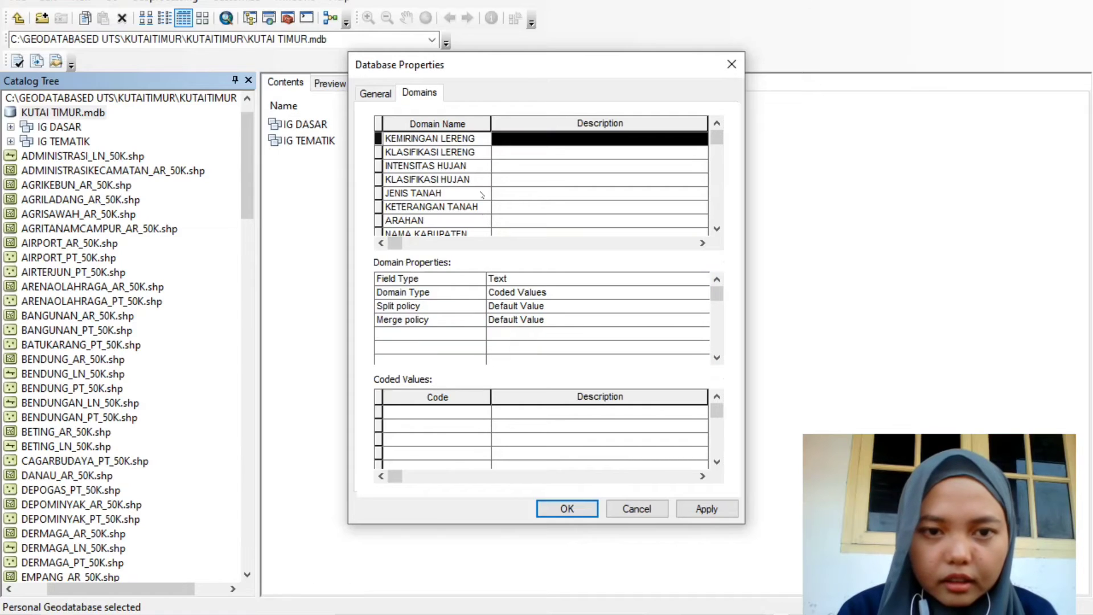
{"action": "left_click", "coordinate": [470, 151]}
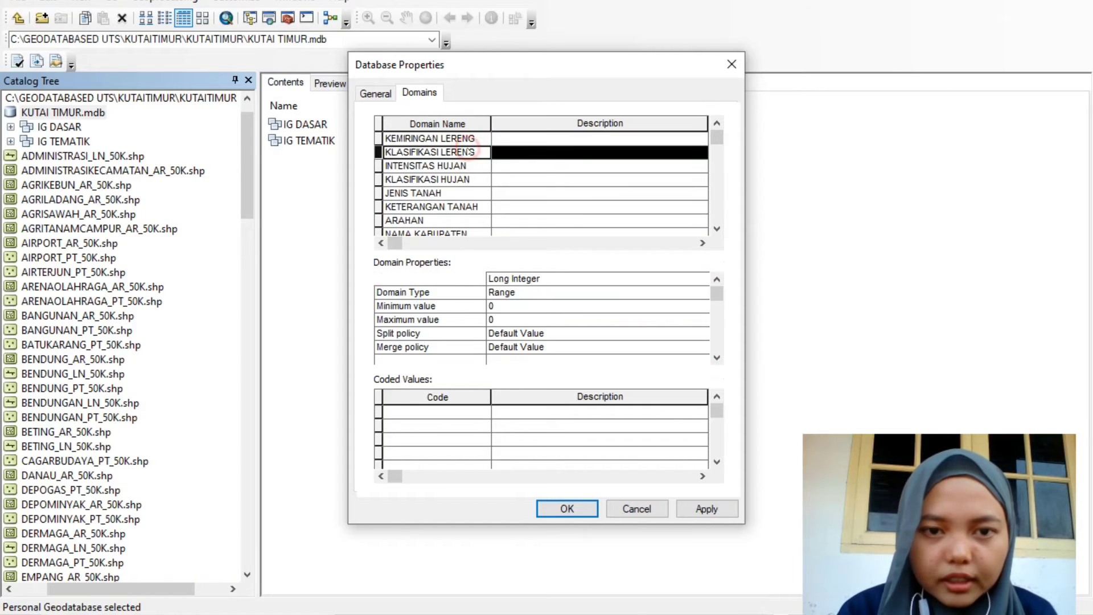
{"action": "left_click", "coordinate": [545, 276]}
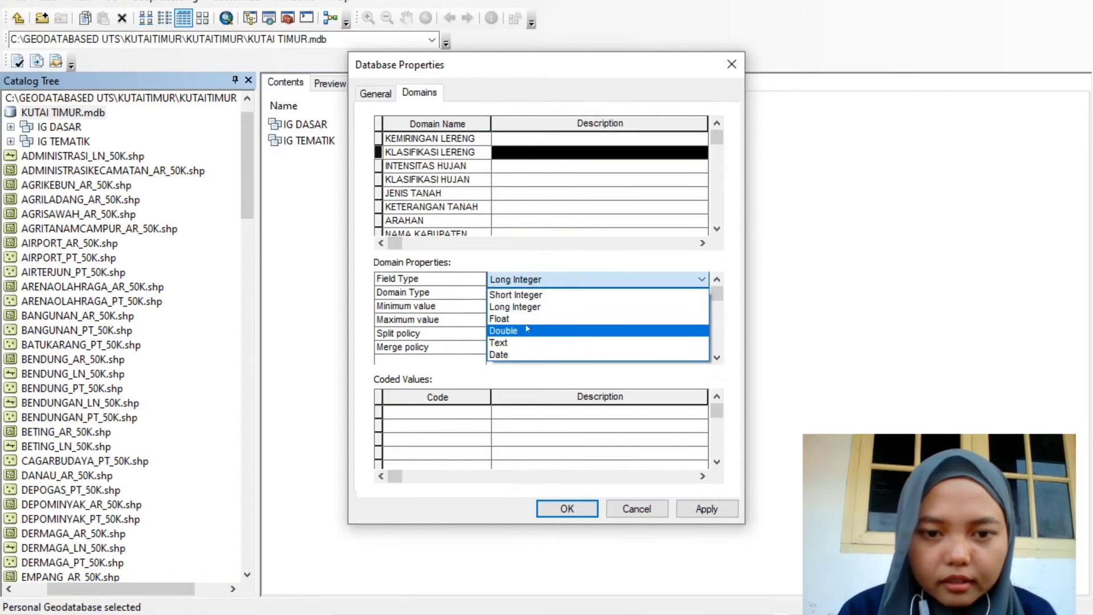
{"action": "left_click", "coordinate": [519, 342]}
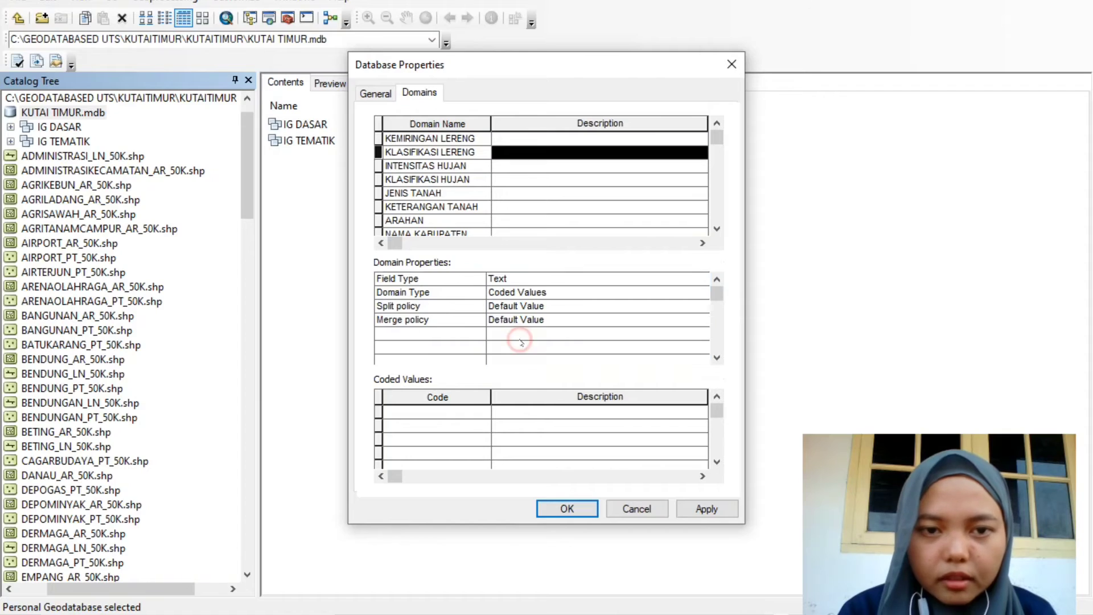
Set the field type of the INTENSITAS HUJAN and KLASIFIKASI HUJAN domains to Text
{"action": "left_click", "coordinate": [458, 165]}
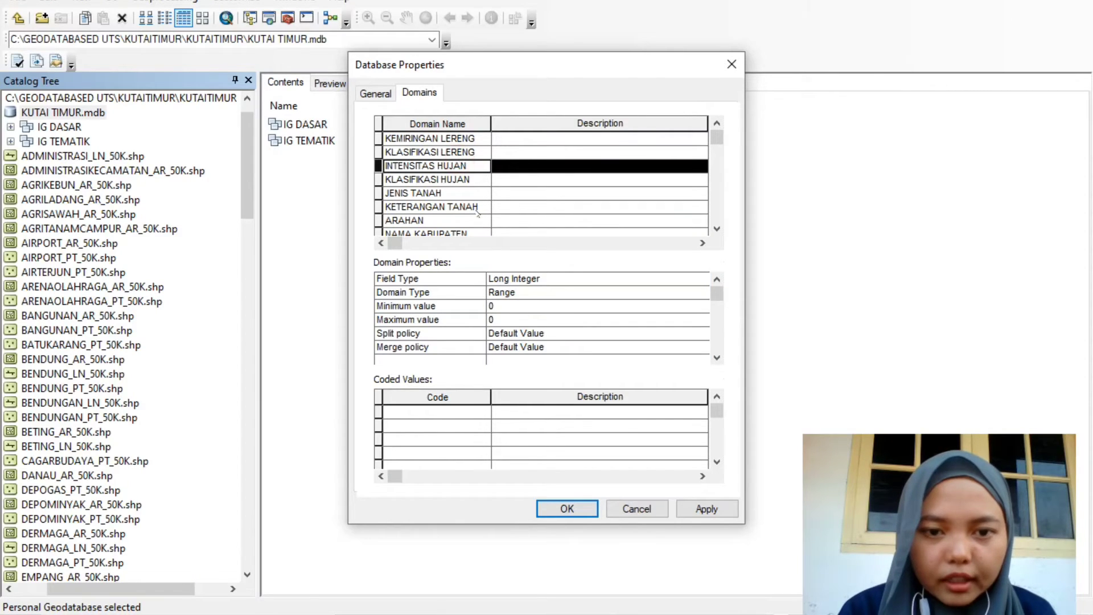
{"action": "left_click", "coordinate": [508, 277]}
{"action": "left_click", "coordinate": [508, 277]}
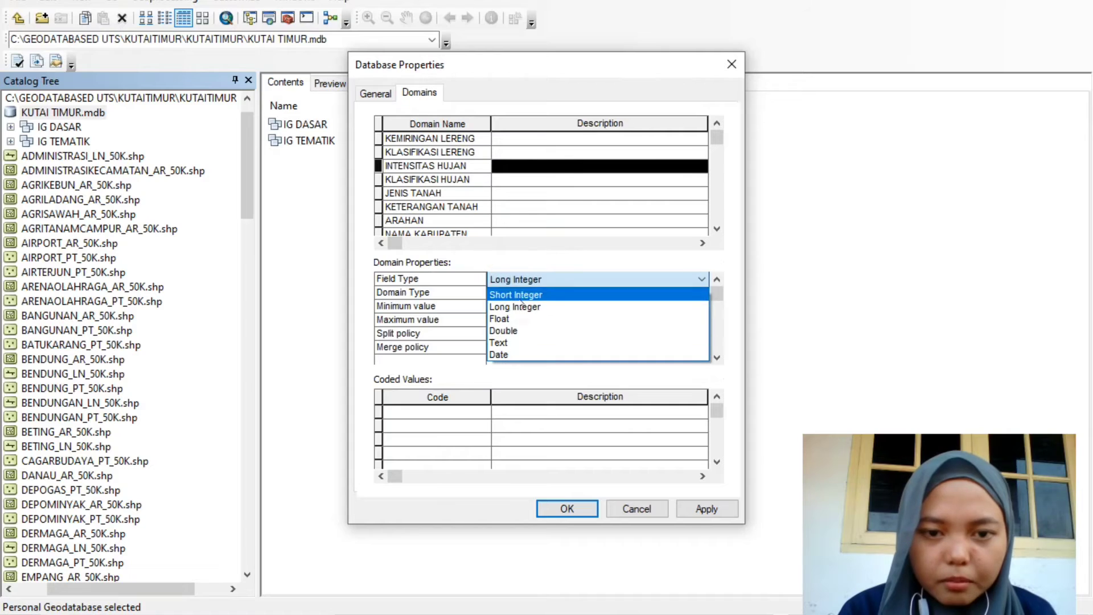
{"action": "left_click", "coordinate": [506, 342]}
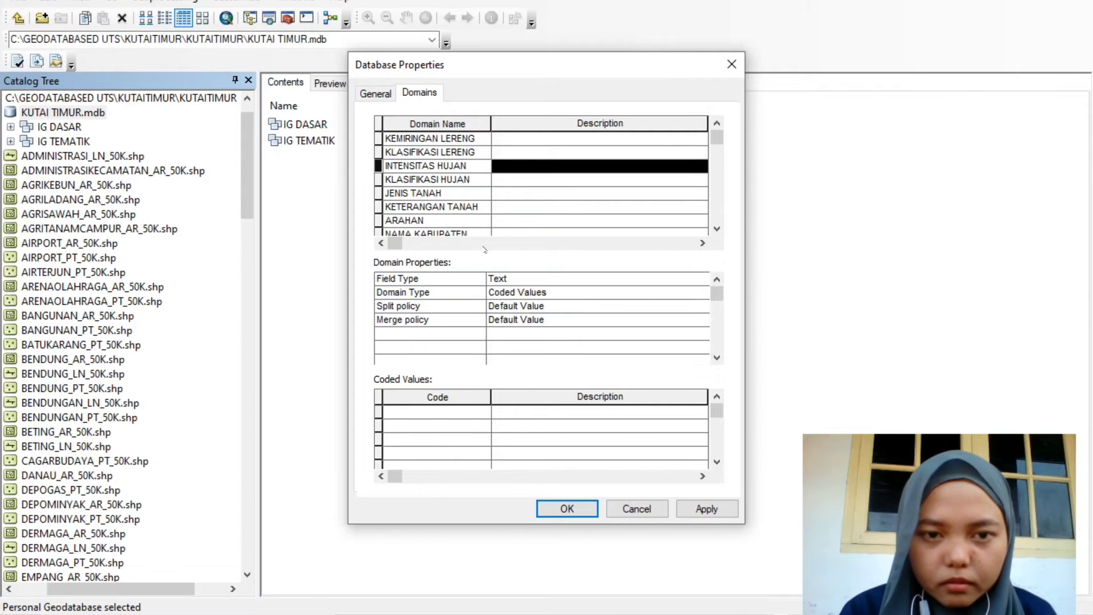
{"action": "left_click", "coordinate": [477, 178]}
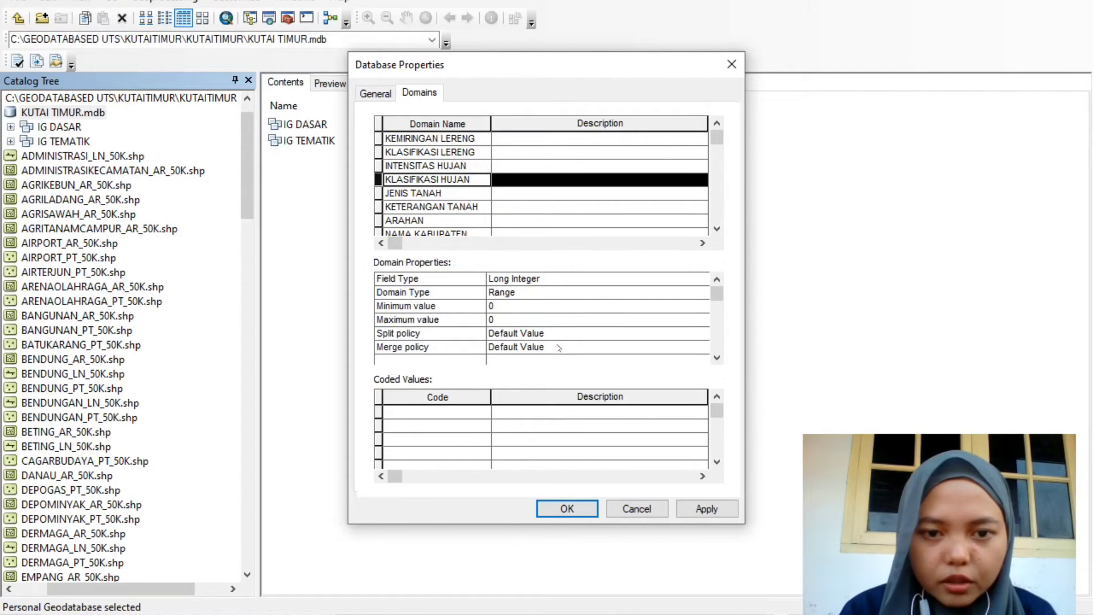
{"action": "left_click", "coordinate": [547, 278]}
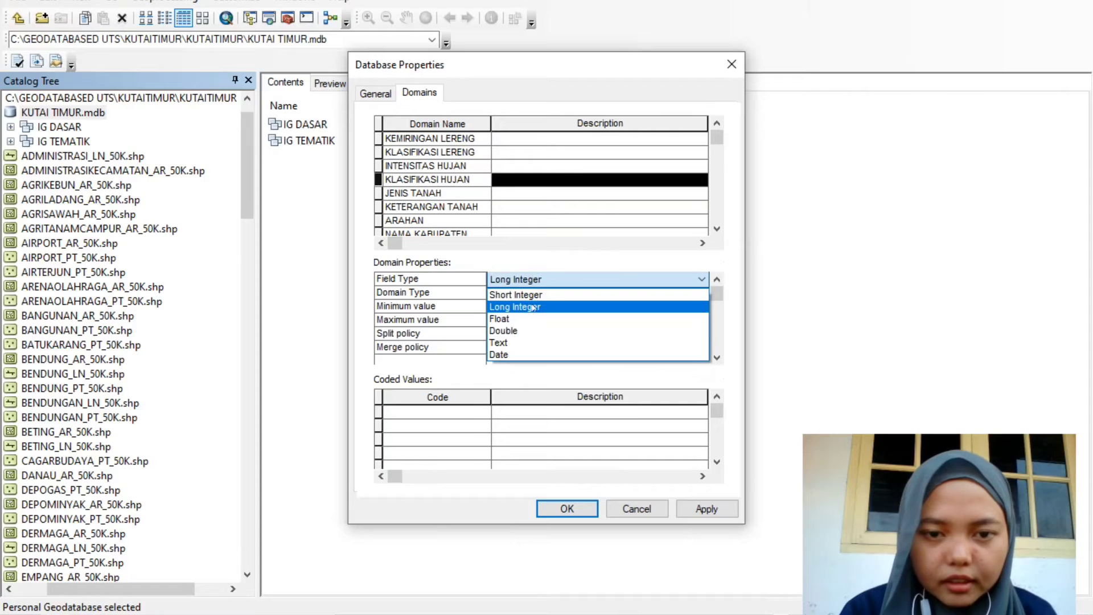
{"action": "left_click", "coordinate": [505, 342]}
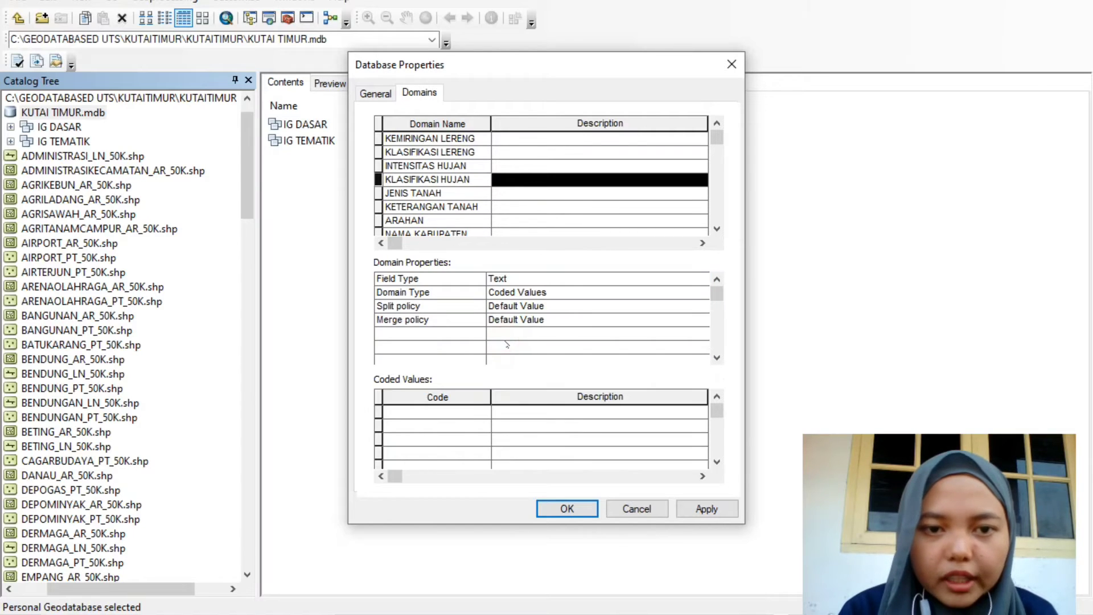
Set the field type of the JENIS TANAH and KETERANGAN TANAH domains to Text
{"action": "left_click", "coordinate": [424, 184]}
{"action": "left_click", "coordinate": [425, 195]}
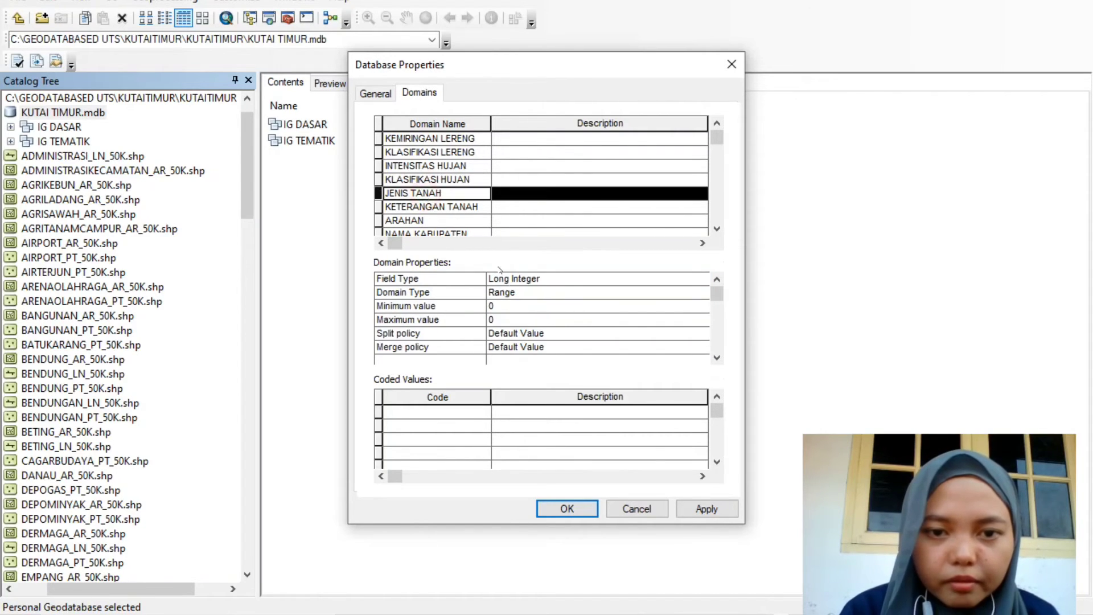
{"action": "left_click", "coordinate": [513, 281]}
{"action": "left_click", "coordinate": [513, 281]}
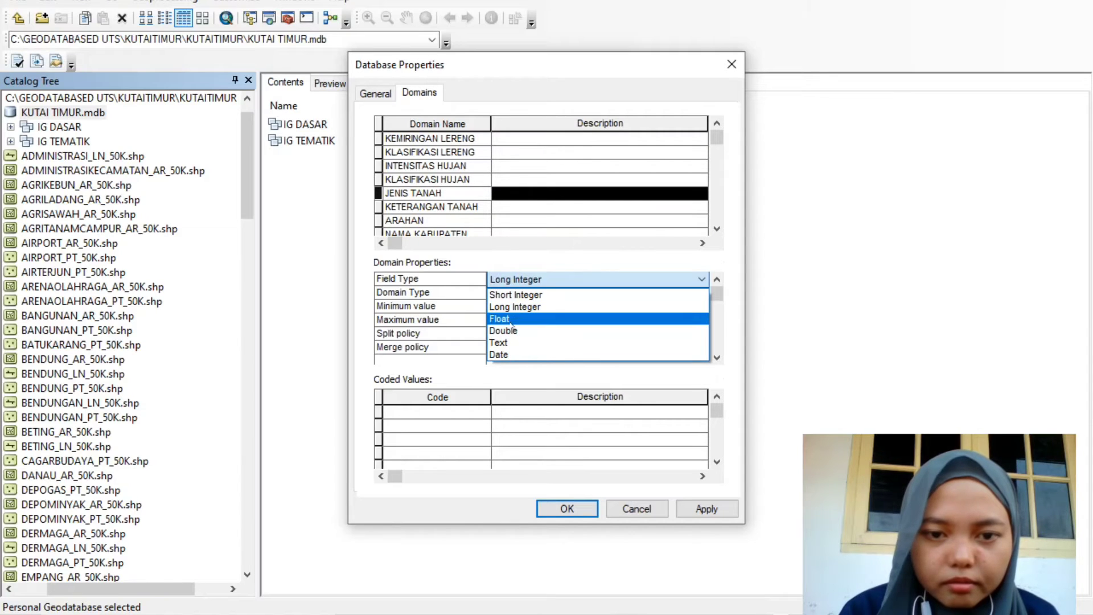
{"action": "left_click", "coordinate": [505, 342]}
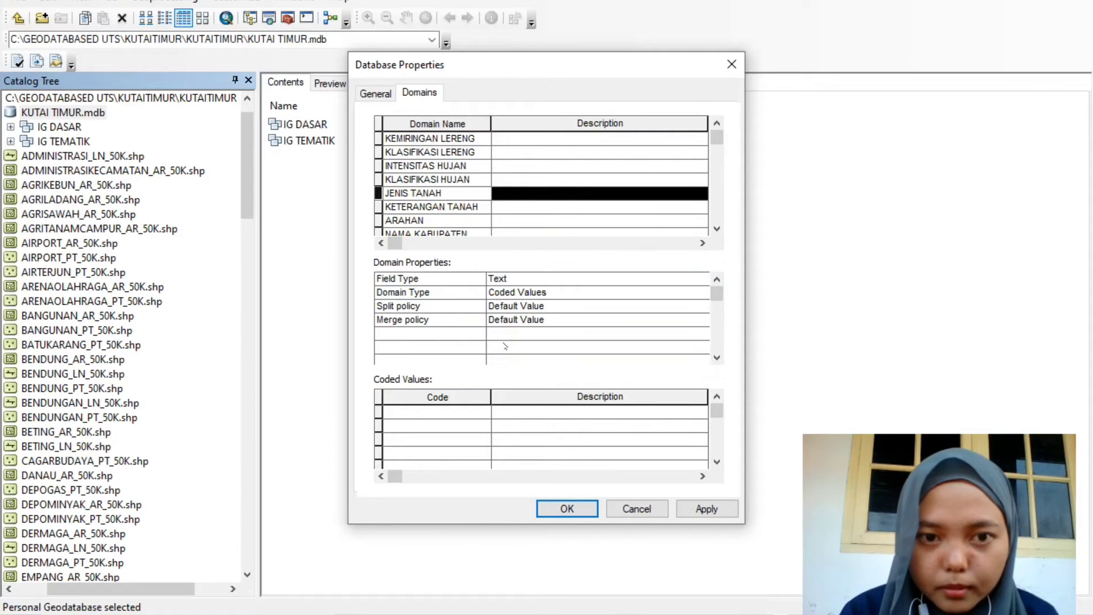
{"action": "left_click", "coordinate": [442, 205]}
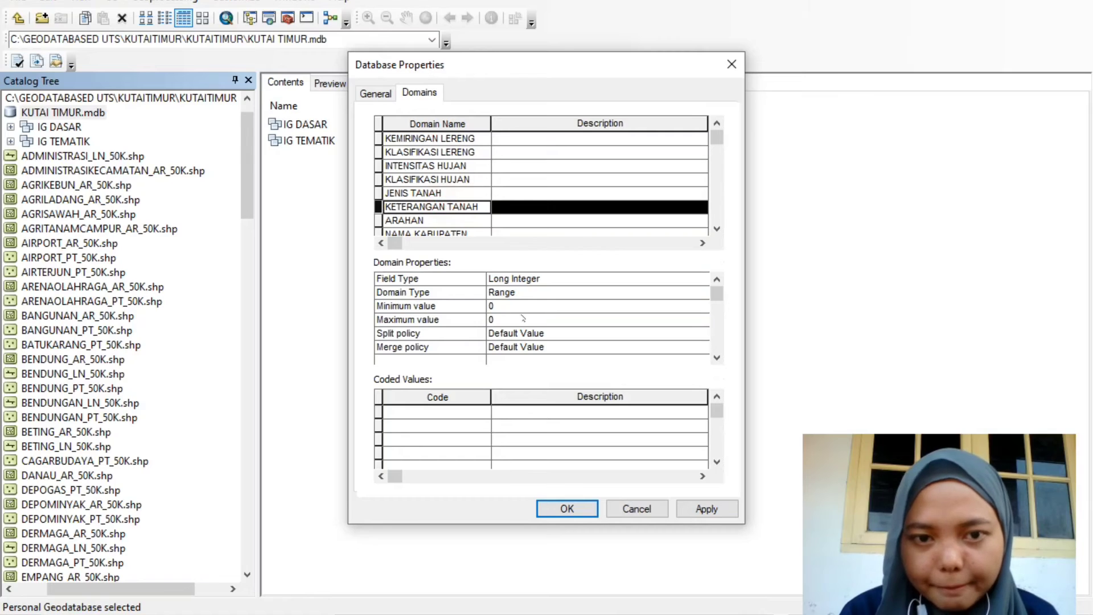
{"action": "left_click", "coordinate": [518, 281]}
{"action": "left_click", "coordinate": [518, 280]}
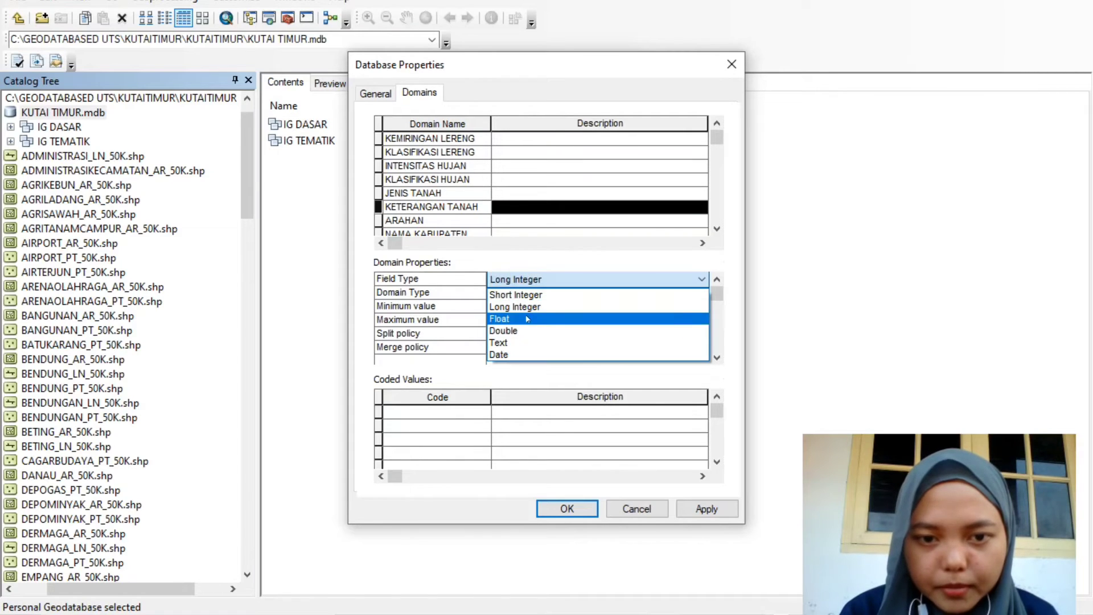
{"action": "left_click", "coordinate": [518, 342]}
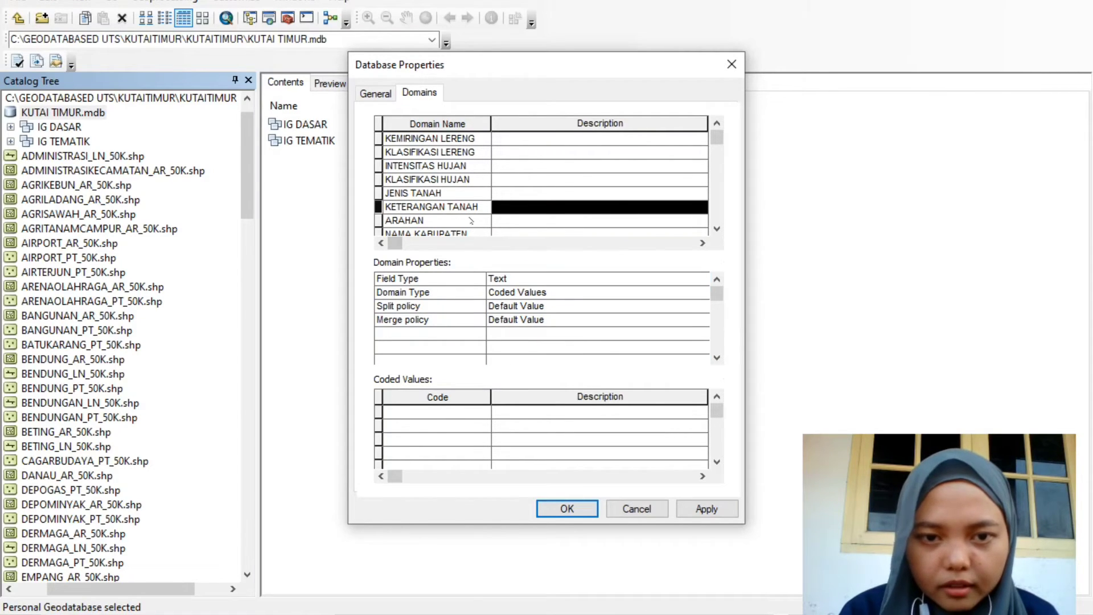
Set the field type of the ARAHAN and NAMA KABUPATEN domains to Text
{"action": "left_click", "coordinate": [470, 220]}
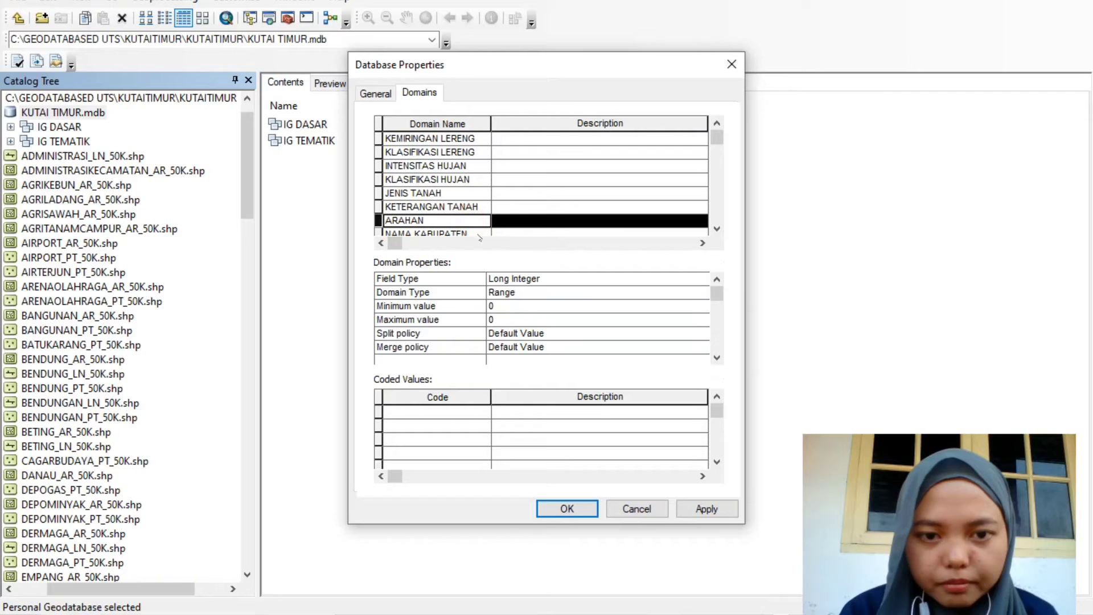
{"action": "left_click", "coordinate": [521, 278]}
{"action": "left_click", "coordinate": [522, 278]}
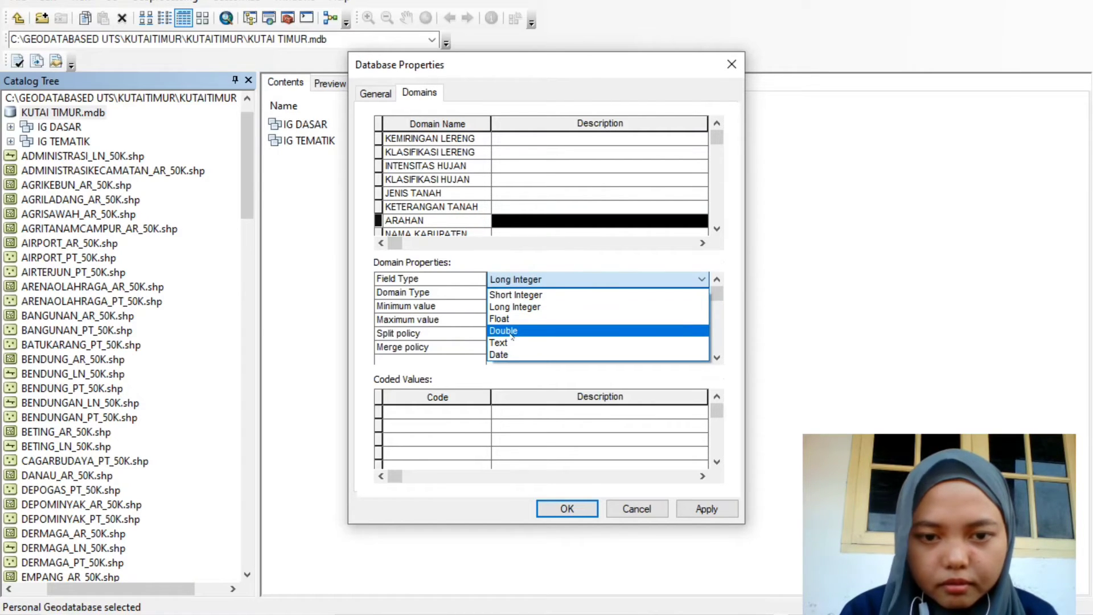
{"action": "left_click", "coordinate": [504, 342]}
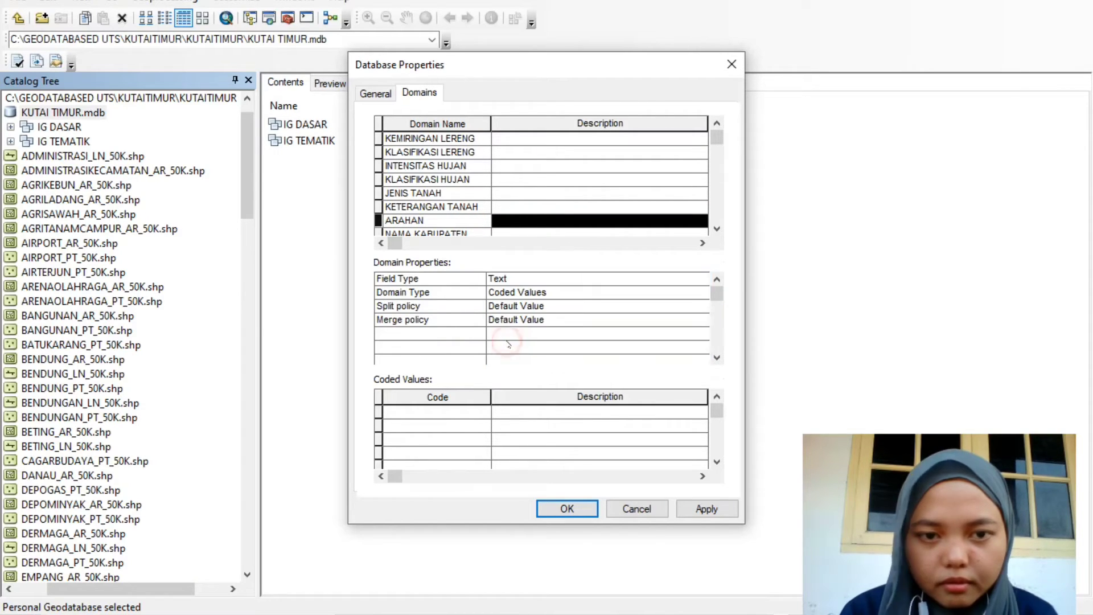
{"action": "left_click", "coordinate": [478, 232]}
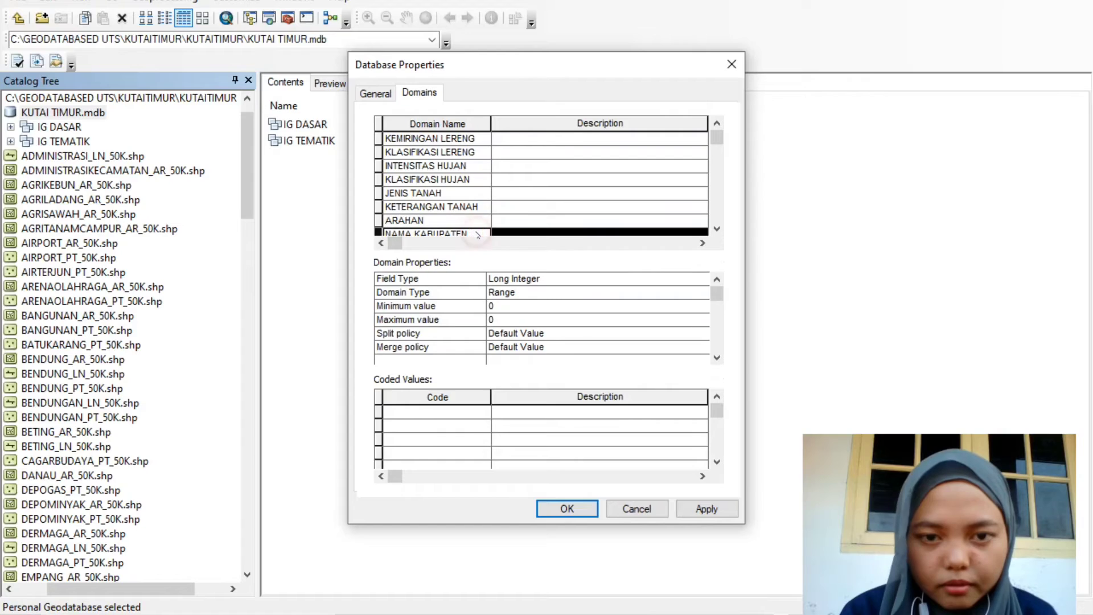
{"action": "left_click", "coordinate": [550, 279]}
{"action": "left_click", "coordinate": [551, 279]}
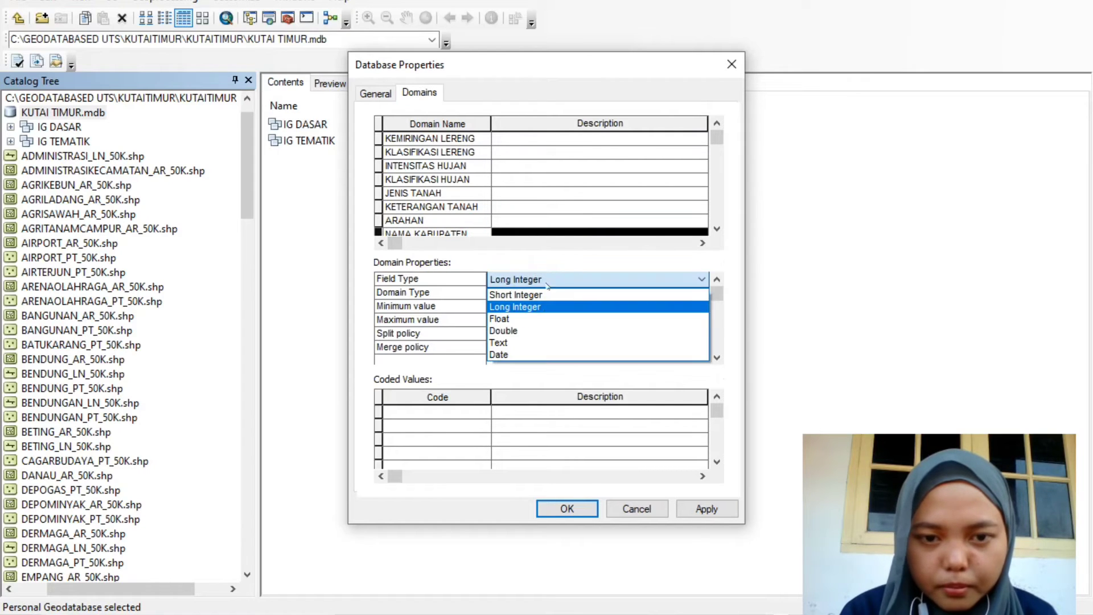
{"action": "left_click", "coordinate": [528, 341]}
{"action": "left_click", "coordinate": [716, 229]}
{"action": "left_click", "coordinate": [716, 228]}
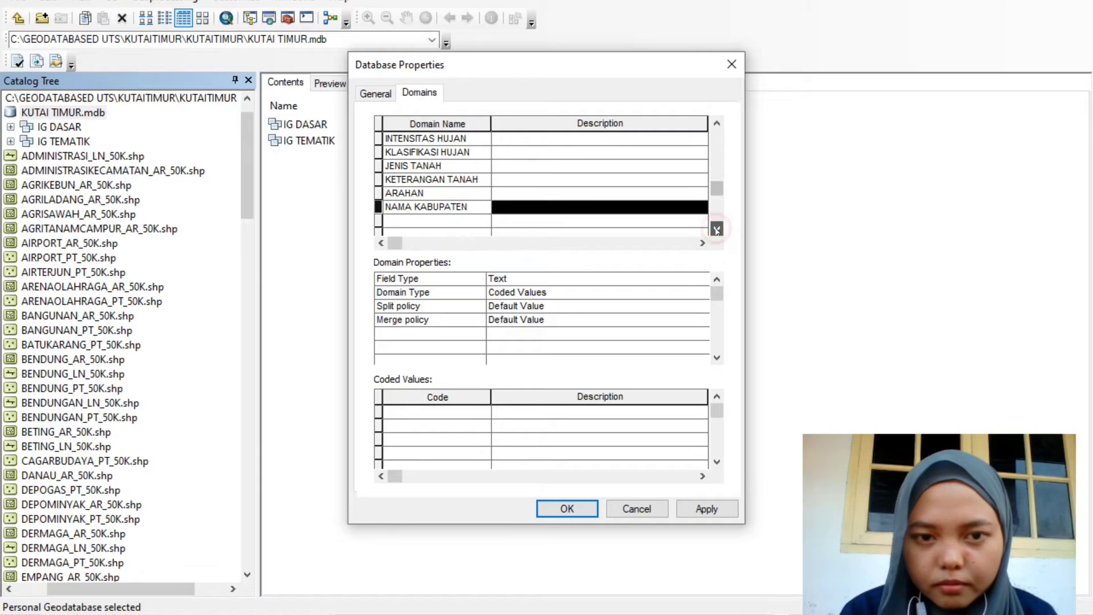
{"action": "left_click", "coordinate": [716, 229]}
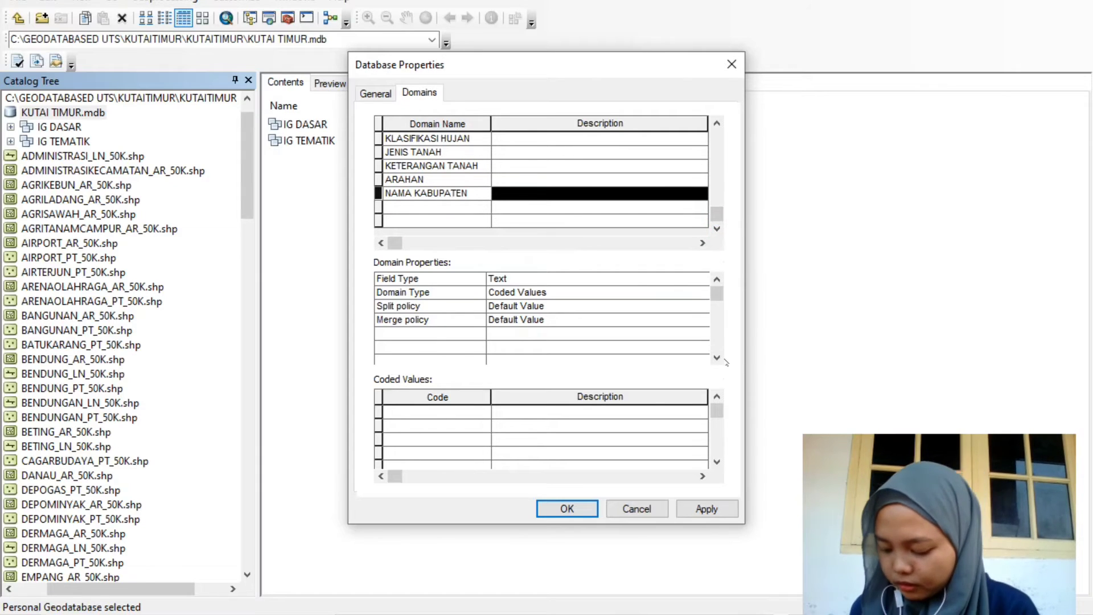
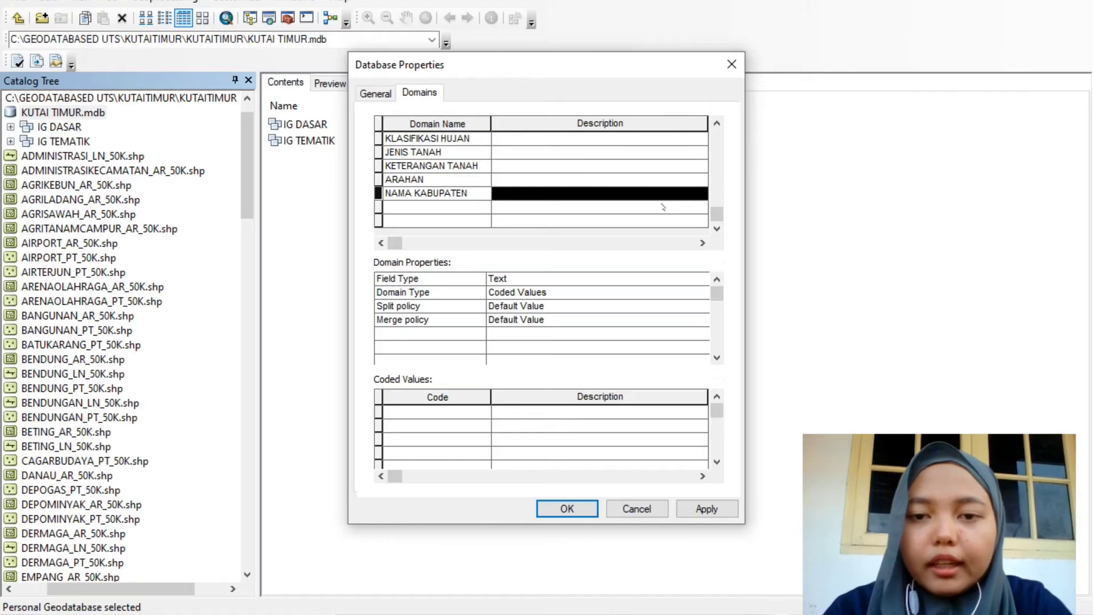
Add the codes 1, 2, 3, 4 and 5 to the coded values of the KEMIRINGAN LERENG domain
{"action": "scroll", "coordinate": [717, 211], "scroll_direction": "up", "scroll_amount": 1}
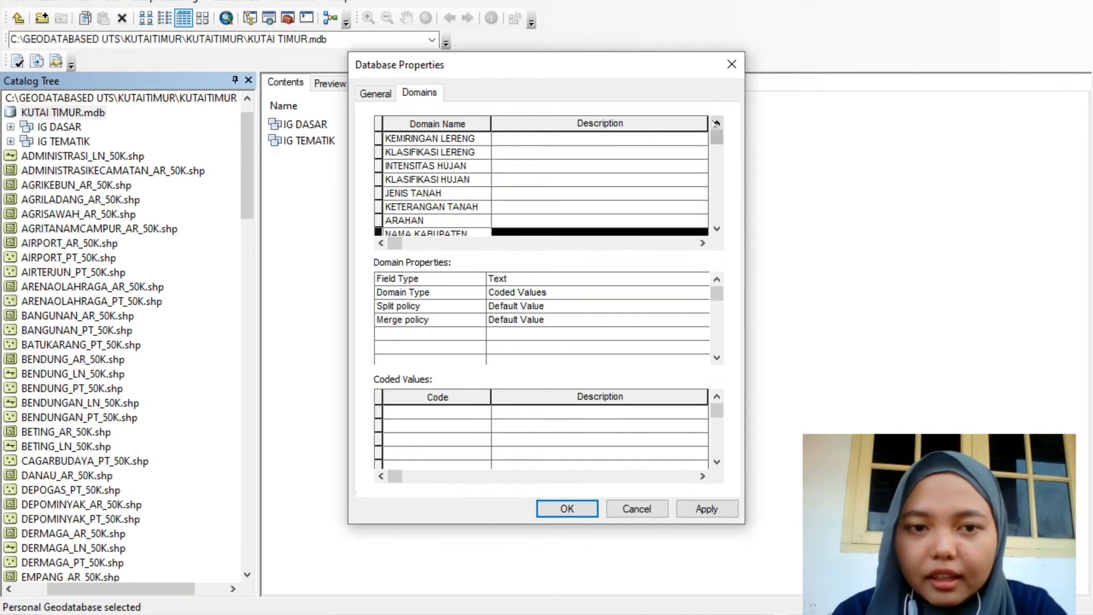
{"action": "left_click", "coordinate": [449, 140]}
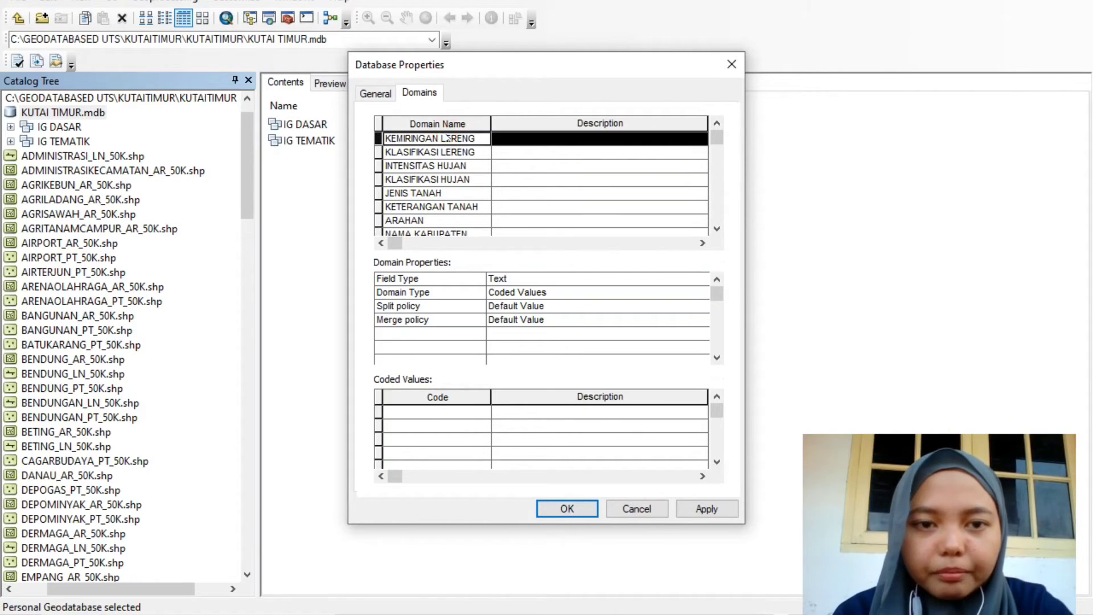
{"action": "left_click", "coordinate": [451, 415]}
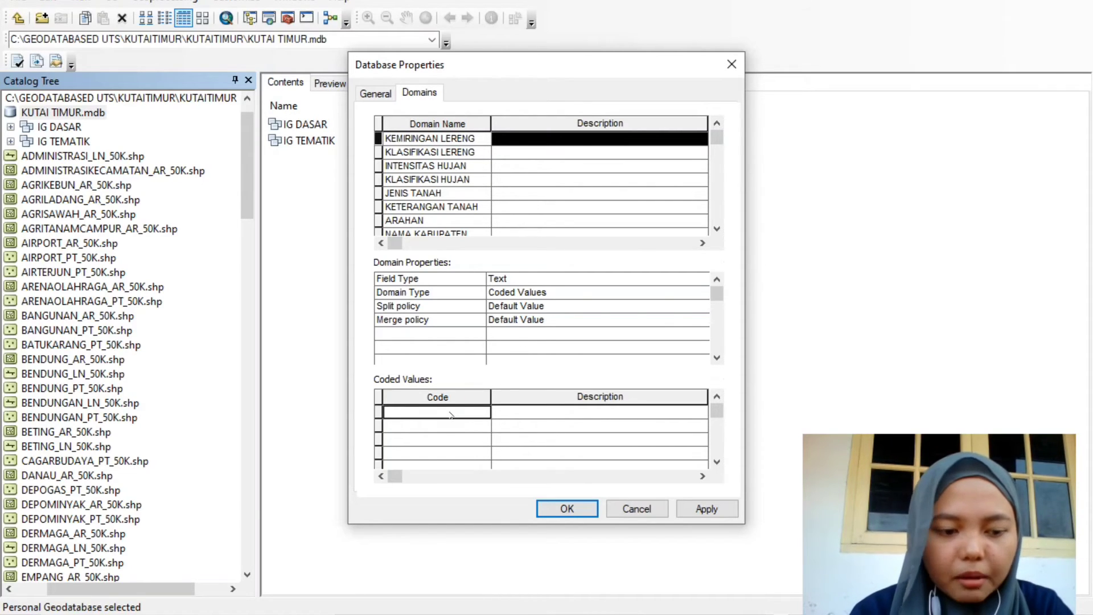
{"action": "type", "text": "1"}
{"action": "key", "text": "Return"}
{"action": "type", "text": "2"}
{"action": "key", "text": "Return"}
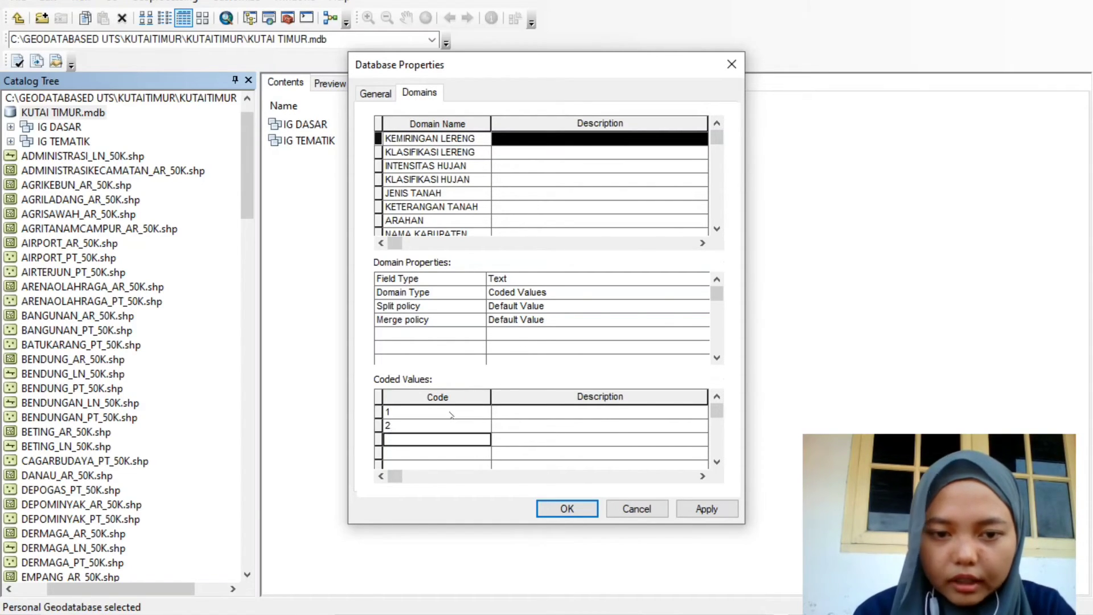
{"action": "type", "text": "34"}
{"action": "key", "text": "Return"}
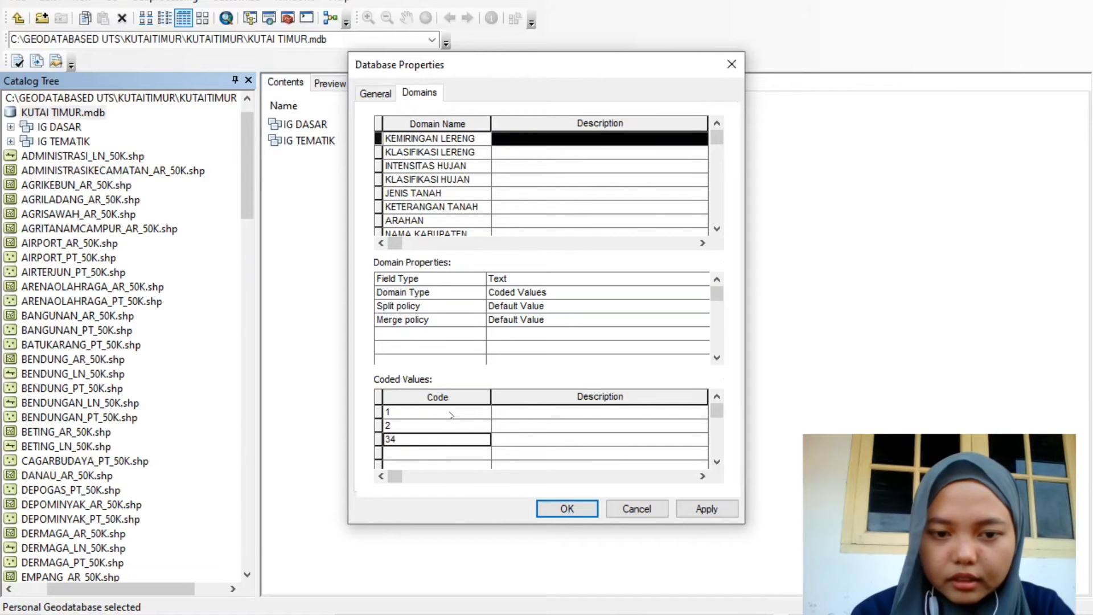
{"action": "left_click", "coordinate": [399, 438]}
{"action": "key", "text": "BackSpace"}
{"action": "key", "text": "Return"}
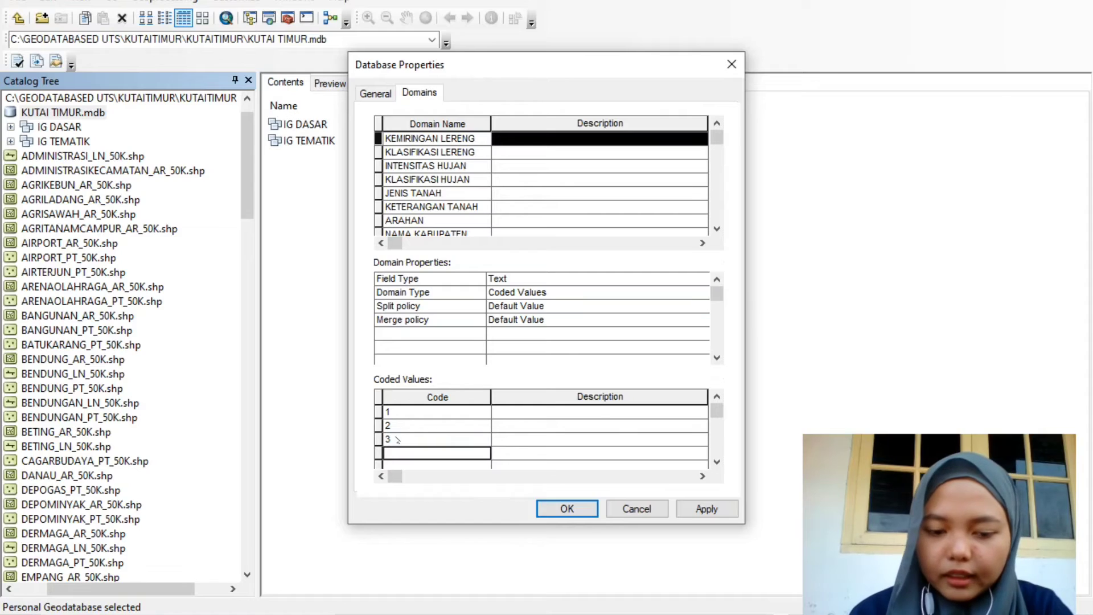
{"action": "type", "text": "4"}
{"action": "key", "text": "Return"}
{"action": "type", "text": "5"}
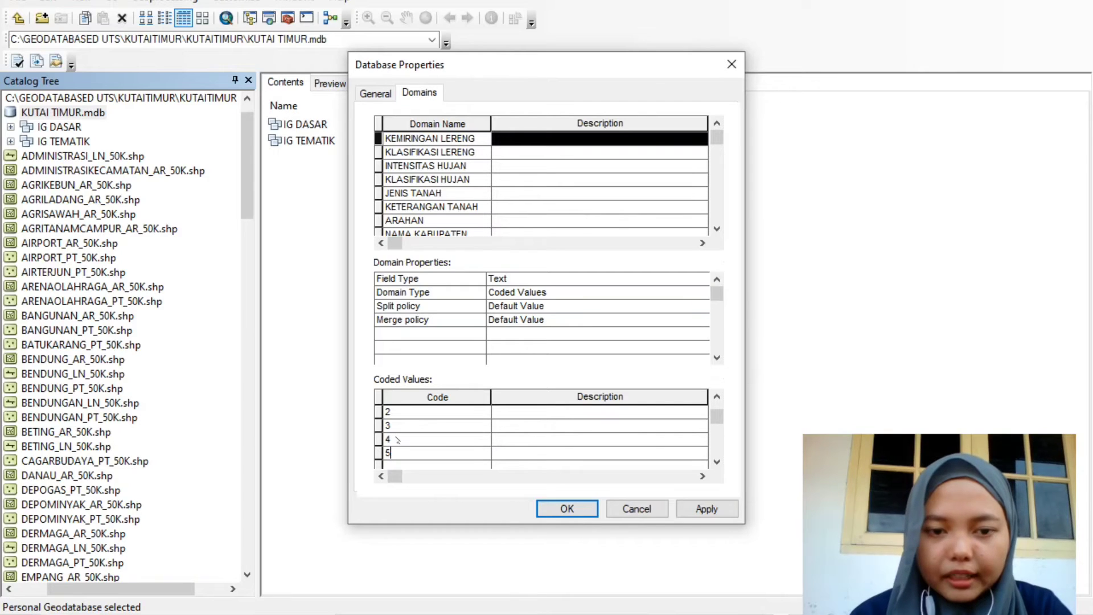
Give code 1 of the KEMIRINGAN LERENG domain the description "1,00% - 8,00%"
{"action": "left_click", "coordinate": [716, 396]}
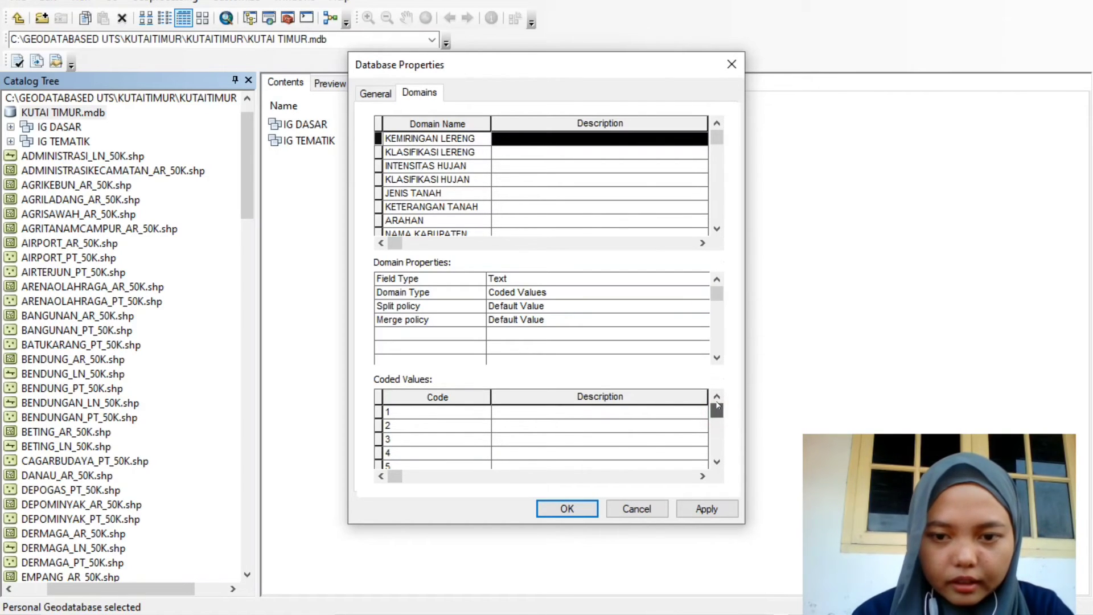
{"action": "left_click", "coordinate": [577, 412]}
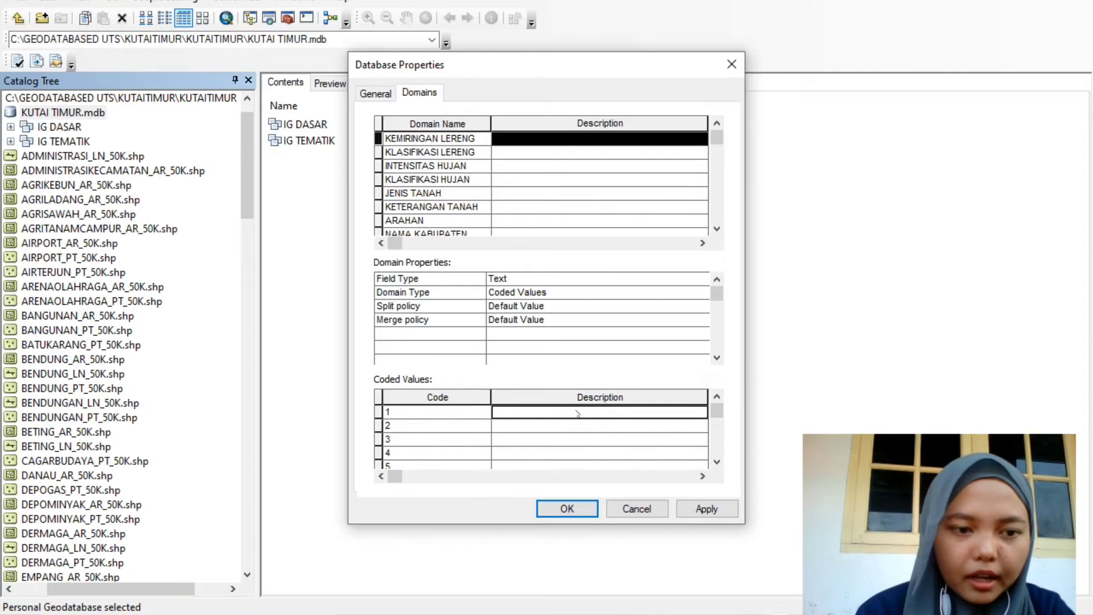
{"action": "type", "text": "1,00"}
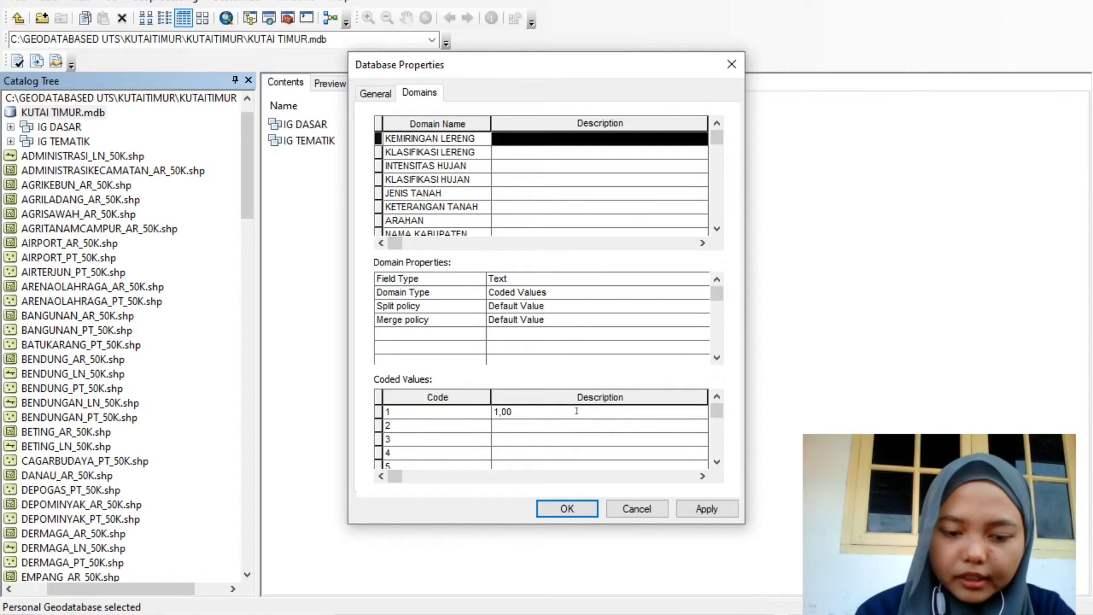
{"action": "type", "text": "% - "}
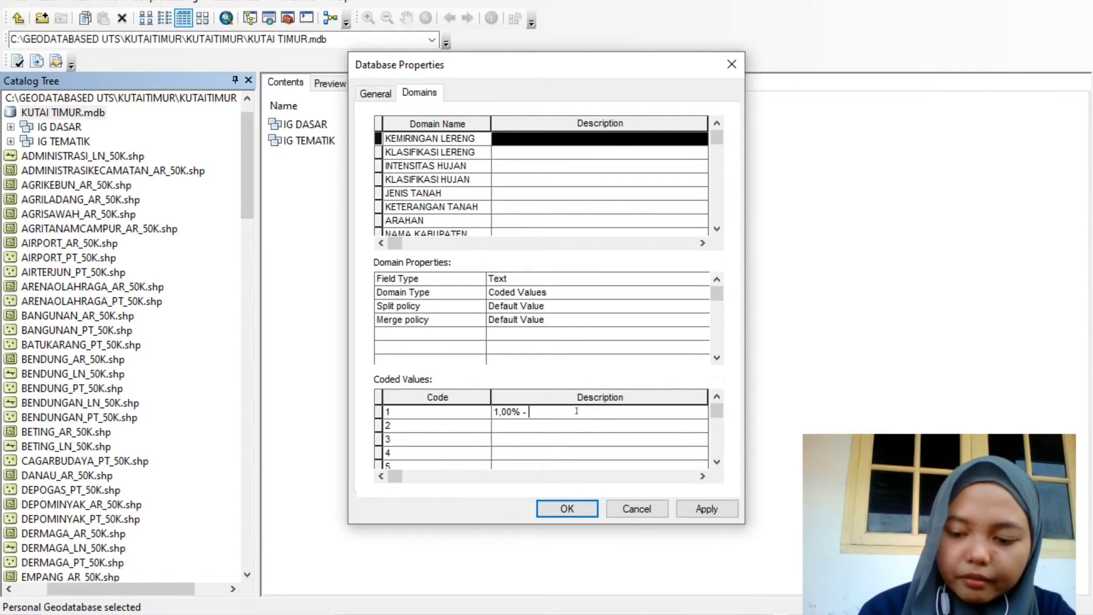
{"action": "type", "text": "8"}
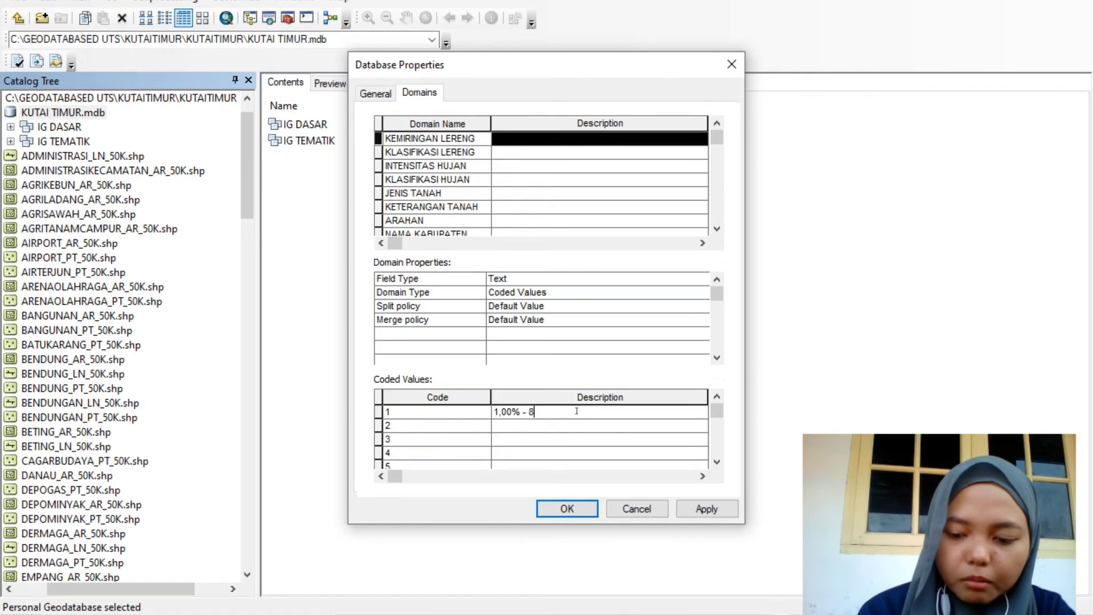
{"action": "type", "text": ",00%"}
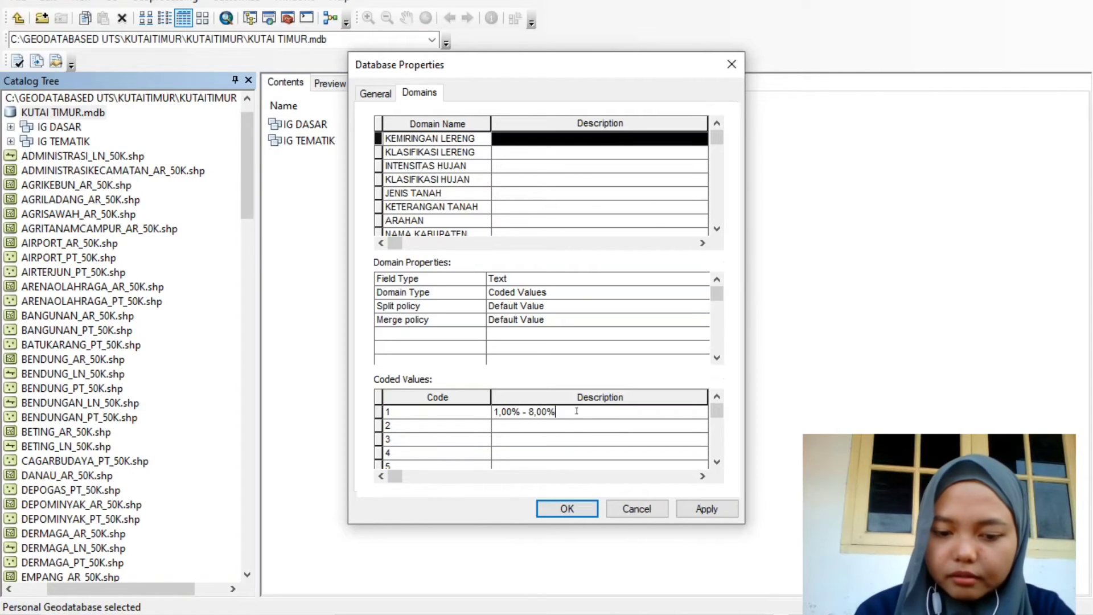
Give code 2 of the KEMIRINGAN LERENG domain the description "8,01% - 15,00%"
{"action": "left_click", "coordinate": [515, 427]}
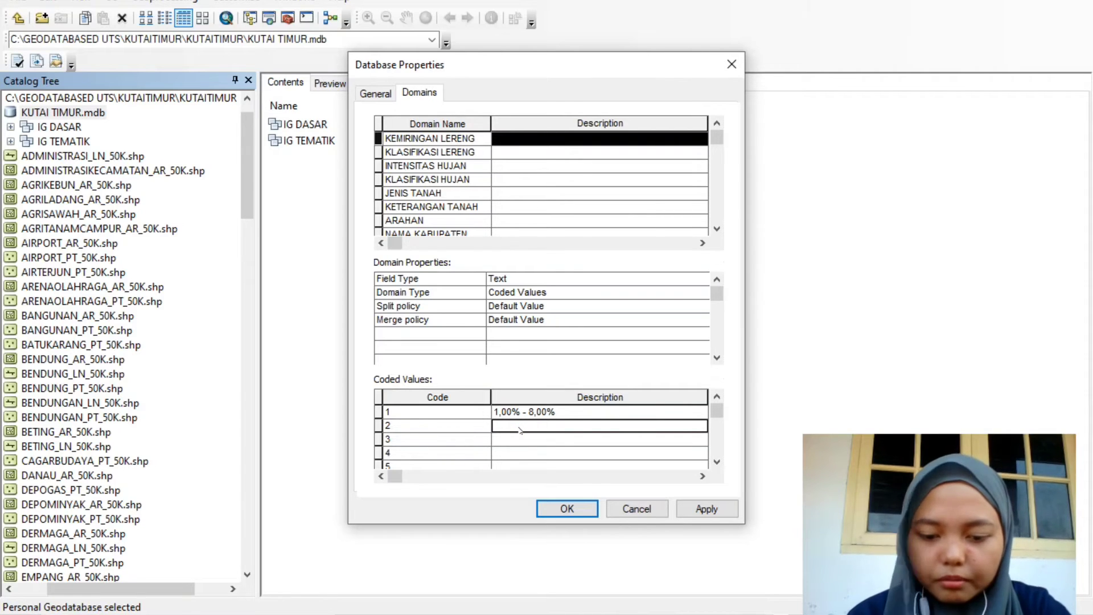
{"action": "type", "text": "8,01"}
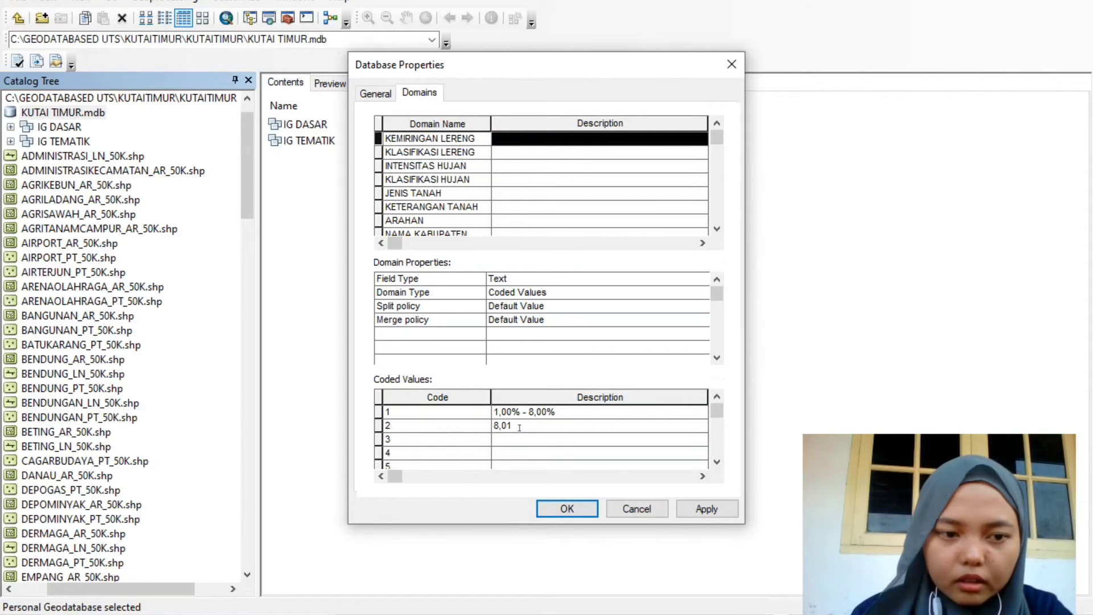
{"action": "type", "text": "% -"}
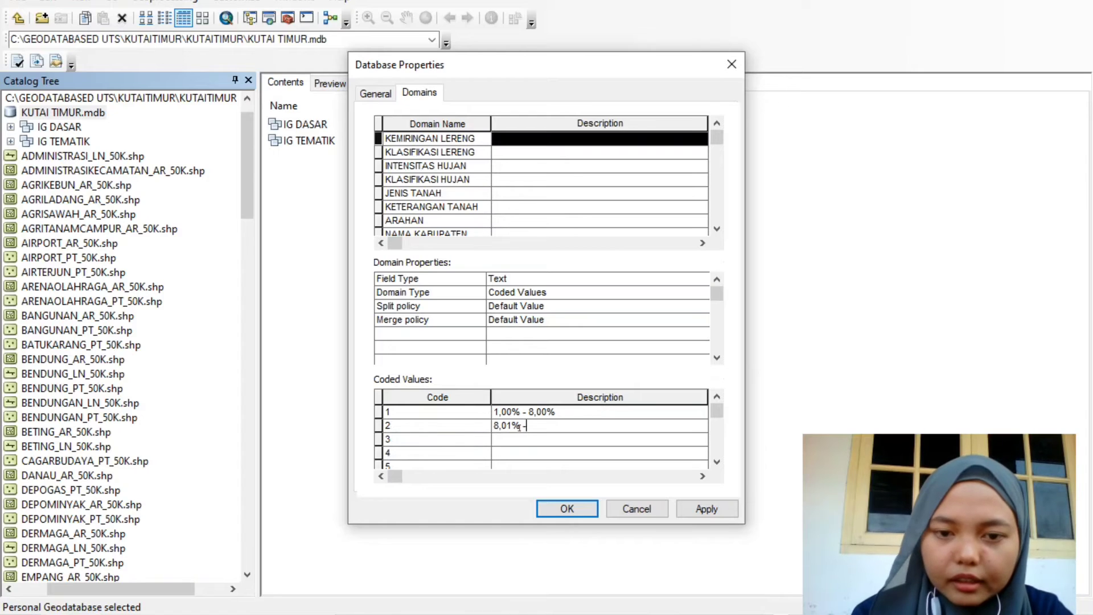
{"action": "type", "text": " 15"}
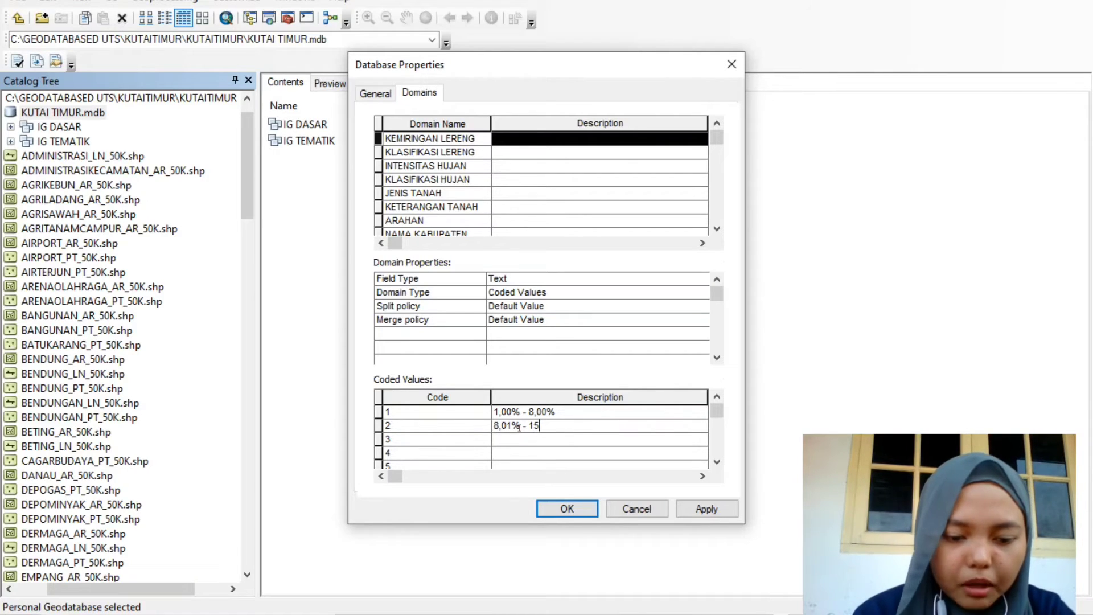
{"action": "type", "text": ",00"}
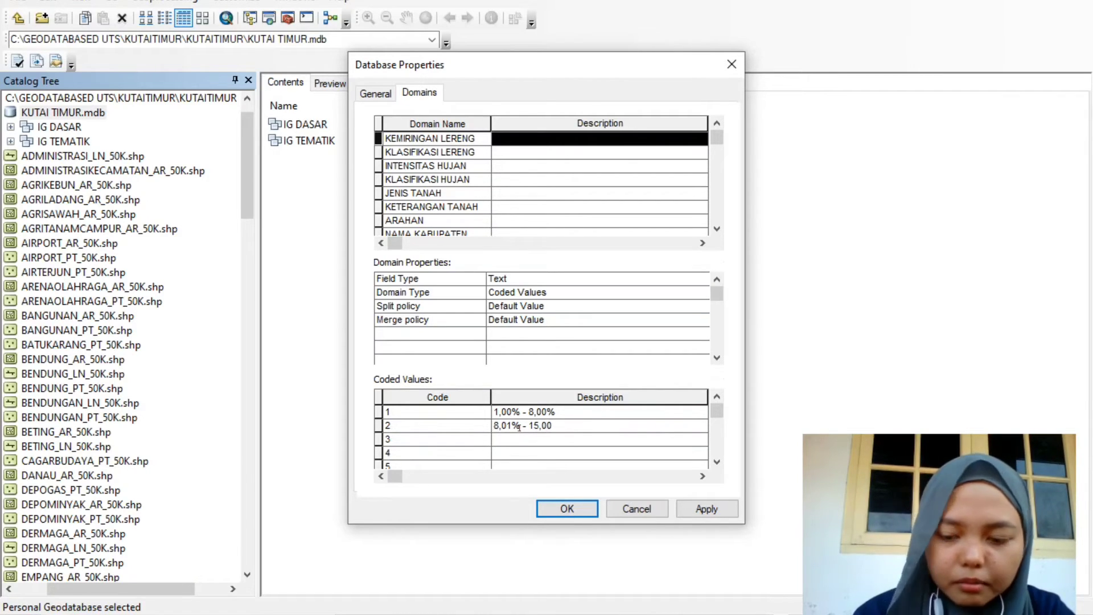
{"action": "type", "text": "%"}
Give code 3 of the KEMIRINGAN LERENG domain the description "15,01%- 25,00%"
{"action": "left_click", "coordinate": [520, 441]}
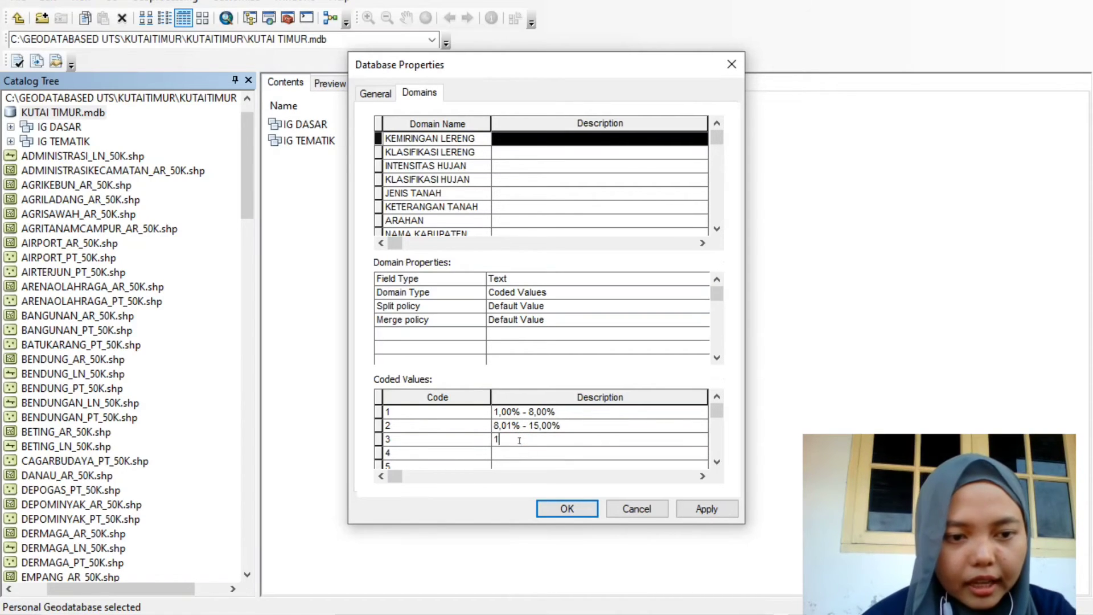
{"action": "type", "text": "15,01"}
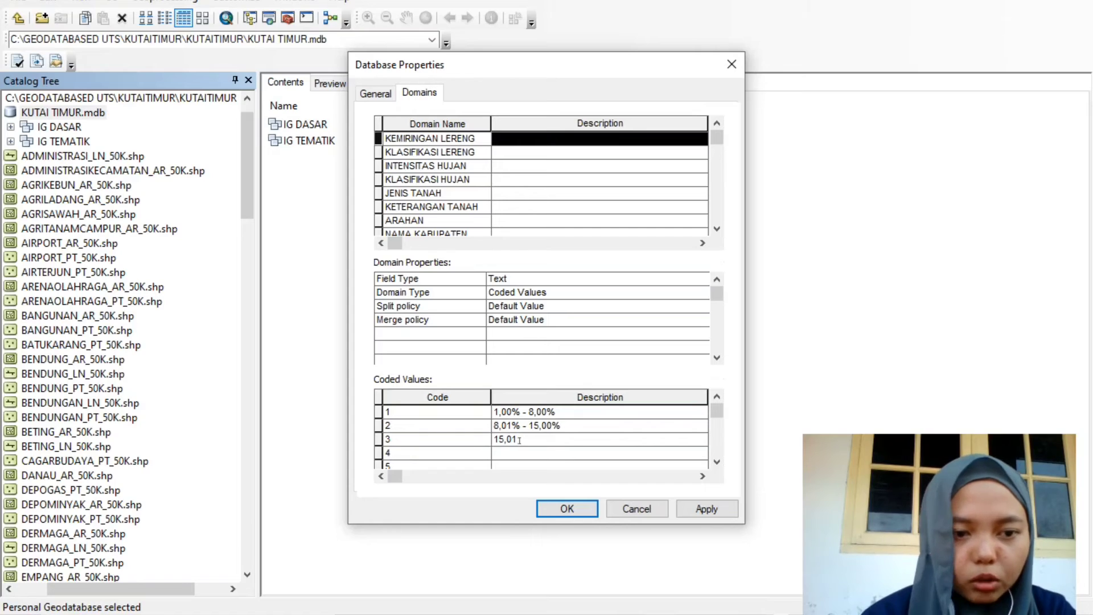
{"action": "type", "text": "%-"}
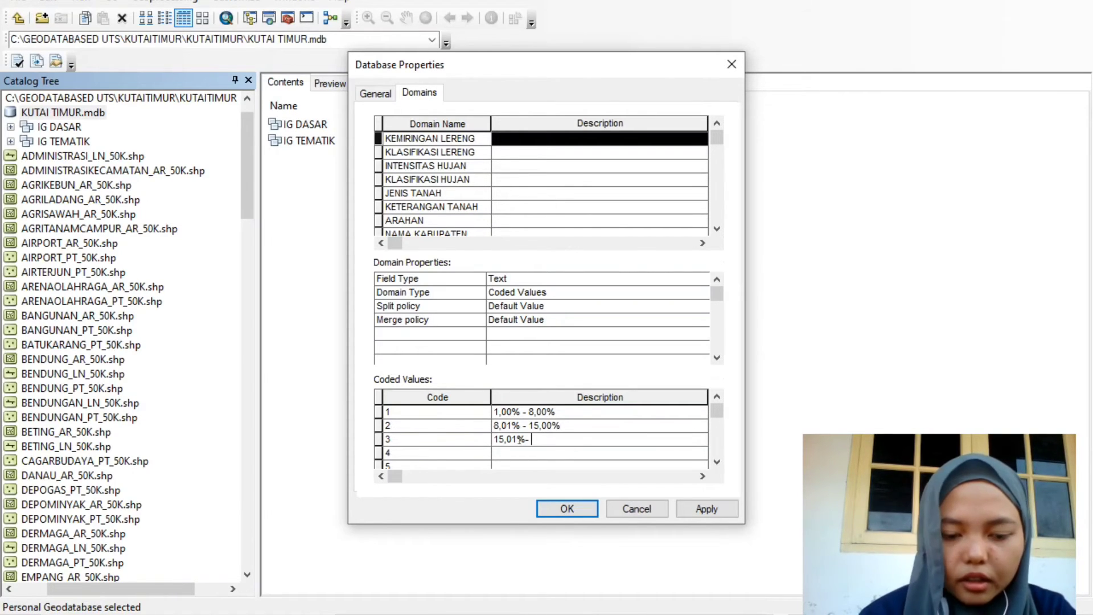
{"action": "type", "text": " 25,"}
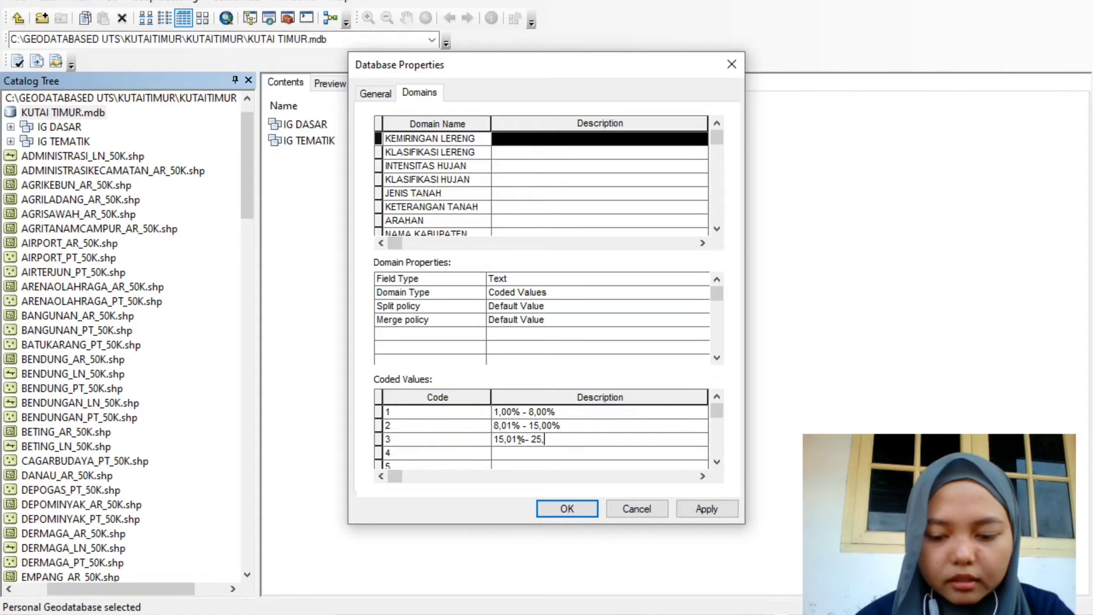
{"action": "type", "text": "00%"}
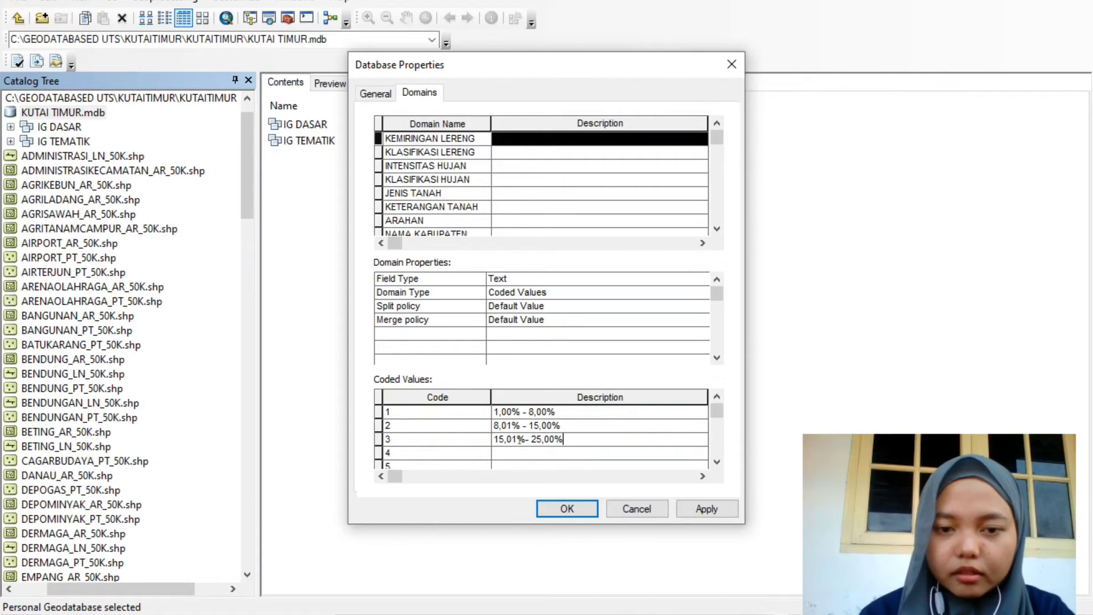
Give code 4 of the KEMIRINGAN LERENG domain the description "25,01% - 40,00%"
{"action": "left_click", "coordinate": [522, 454]}
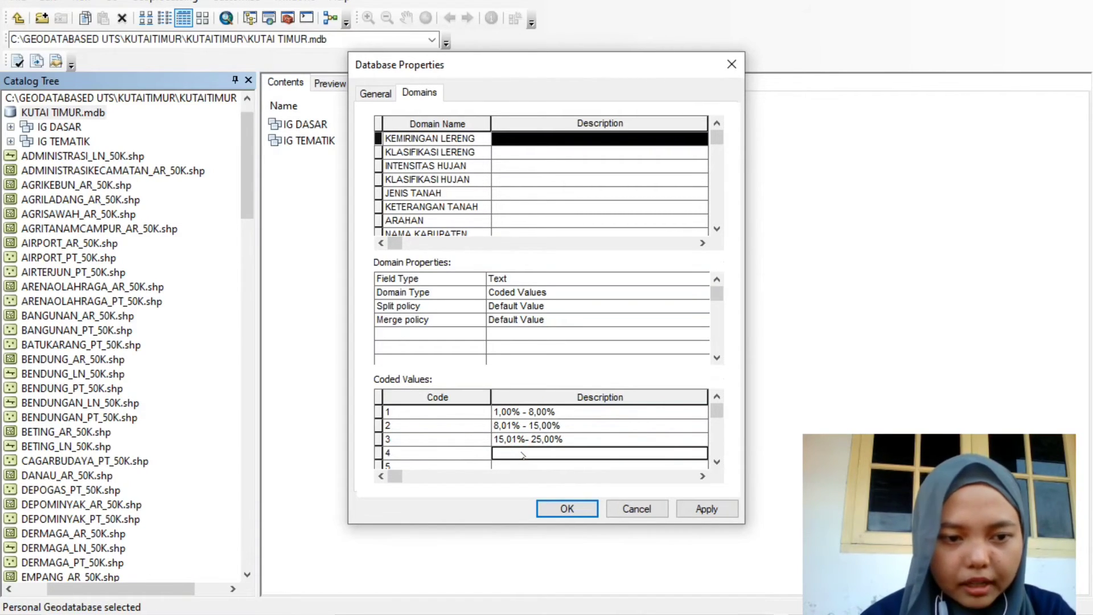
{"action": "type", "text": "25,0"}
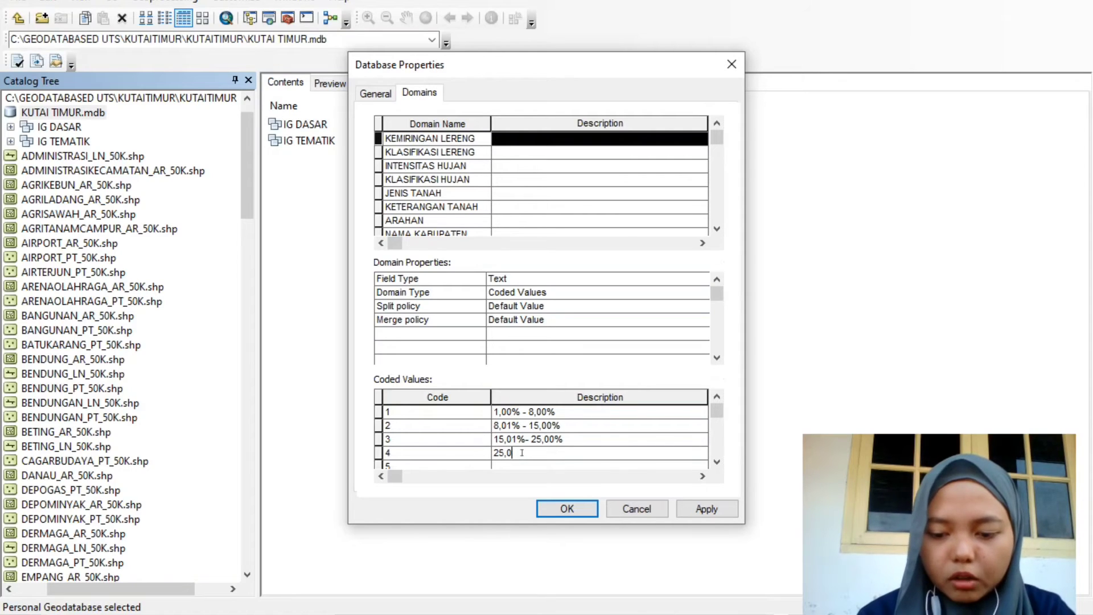
{"action": "type", "text": "1% -"}
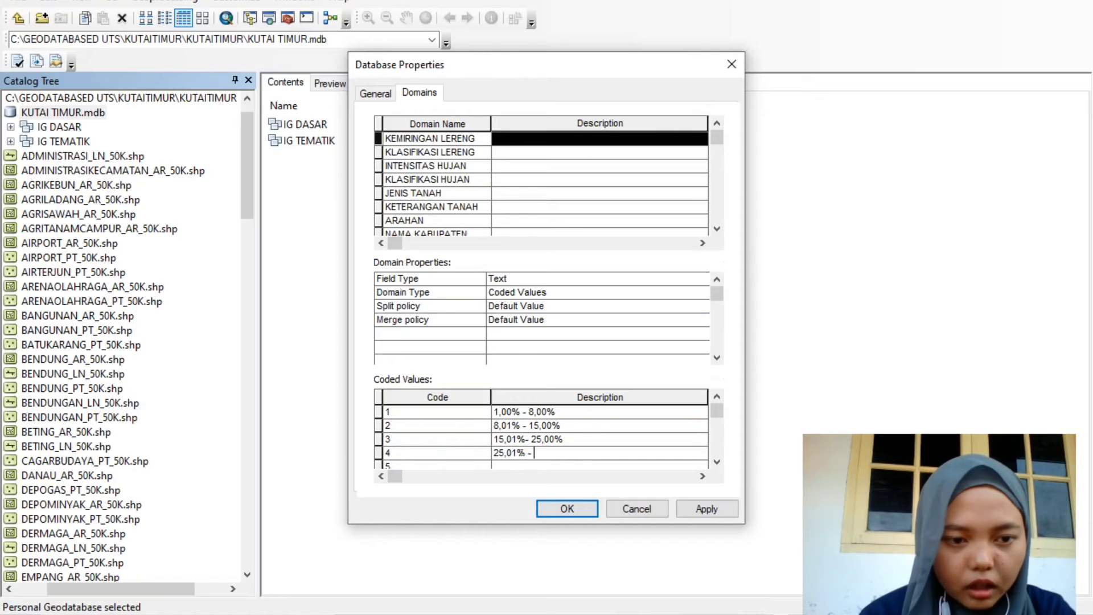
{"action": "type", "text": " 40"}
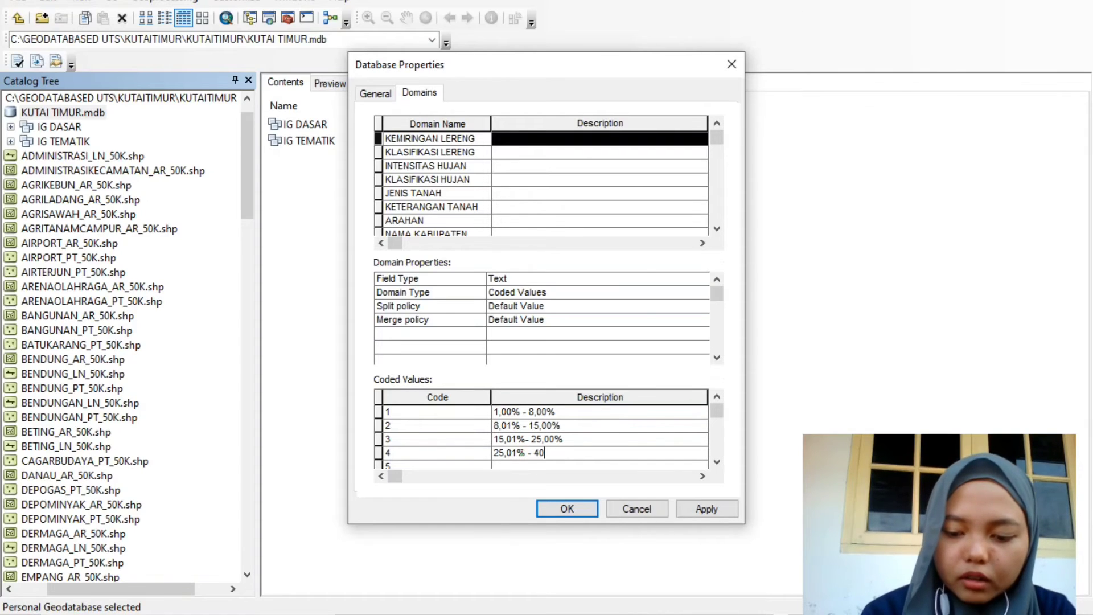
{"action": "type", "text": ",00%"}
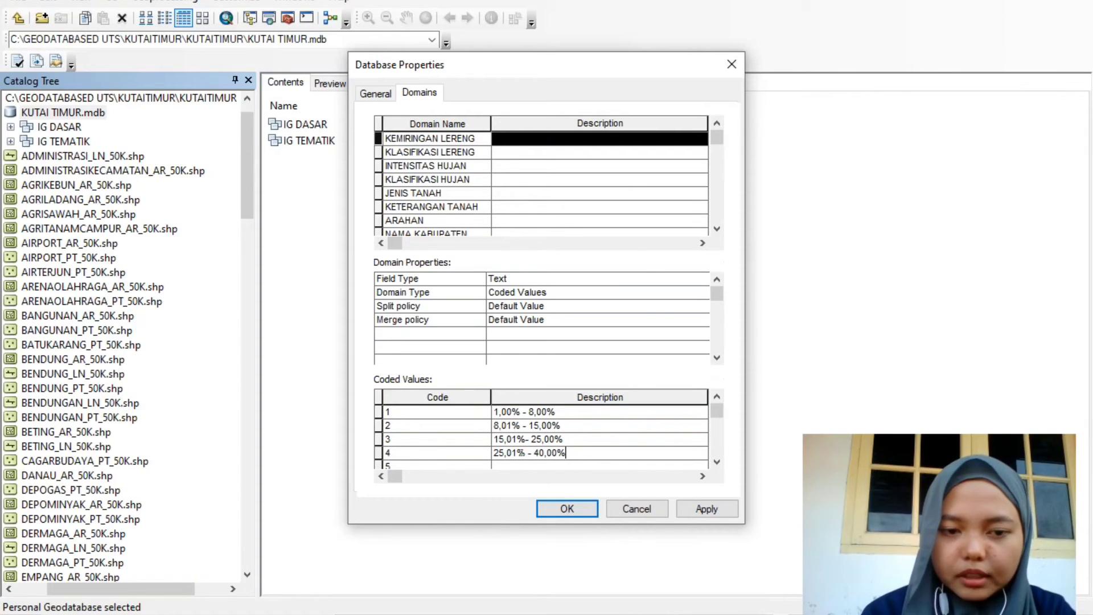
Give code 5 of the KEMIRINGAN LERENG domain the description "40,01% atau lebih"
{"action": "left_click", "coordinate": [534, 466]}
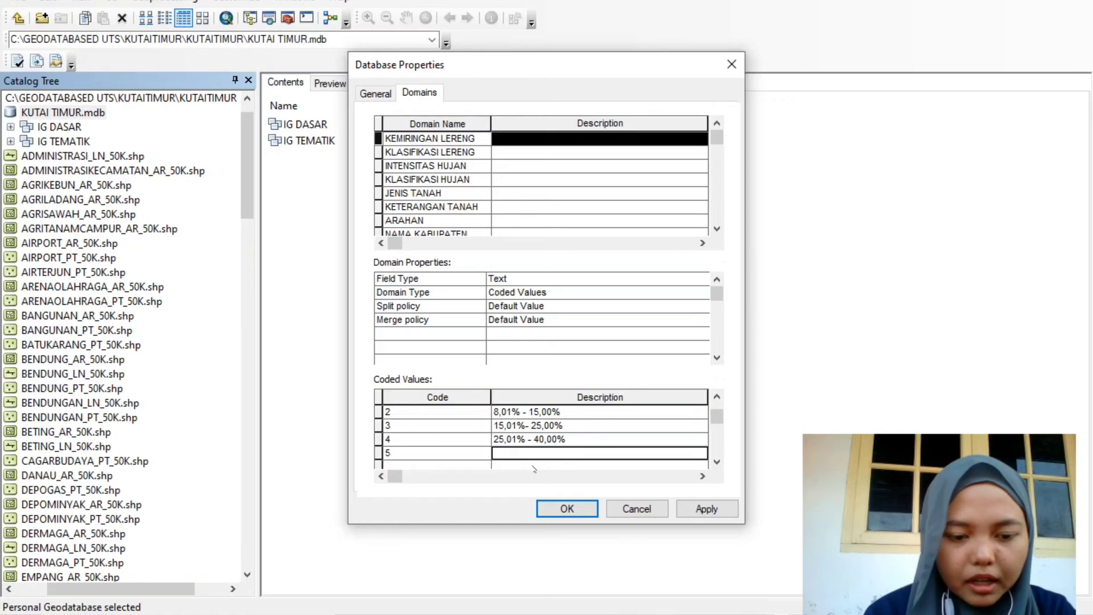
{"action": "type", "text": "40"}
{"action": "type", "text": "1"}
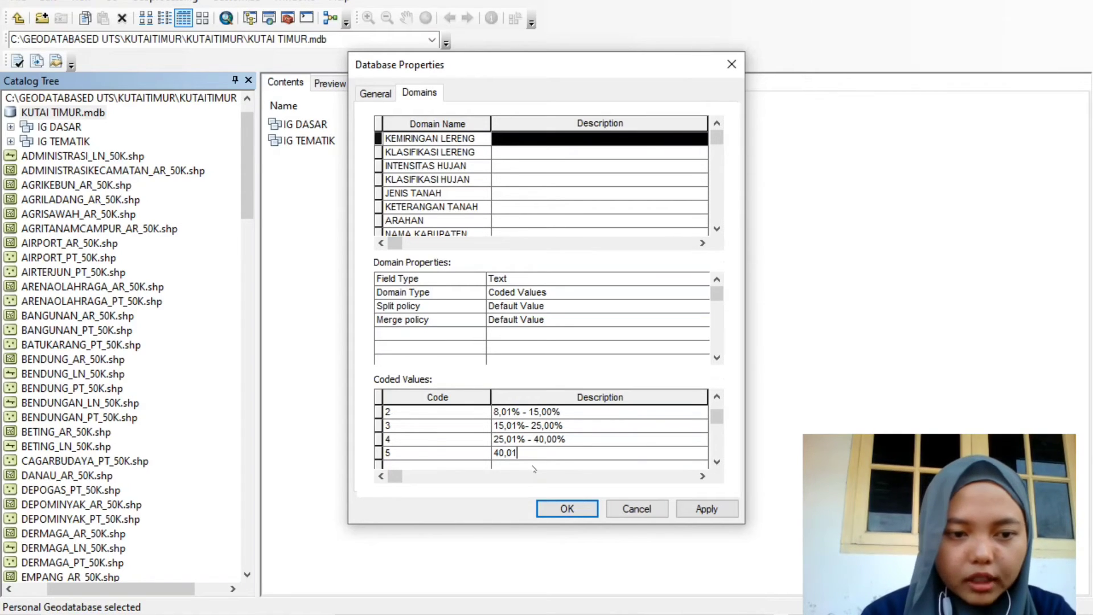
{"action": "type", "text": "%"}
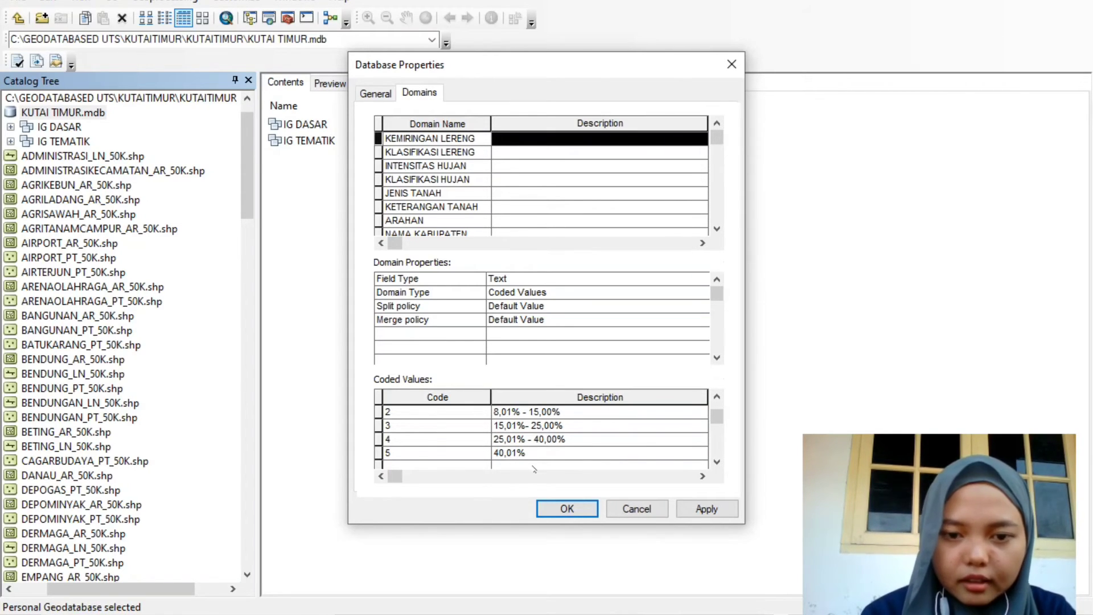
{"action": "type", "text": " AT"}
{"action": "key", "text": "BackSpace"}
{"action": "key", "text": "BackSpace"}
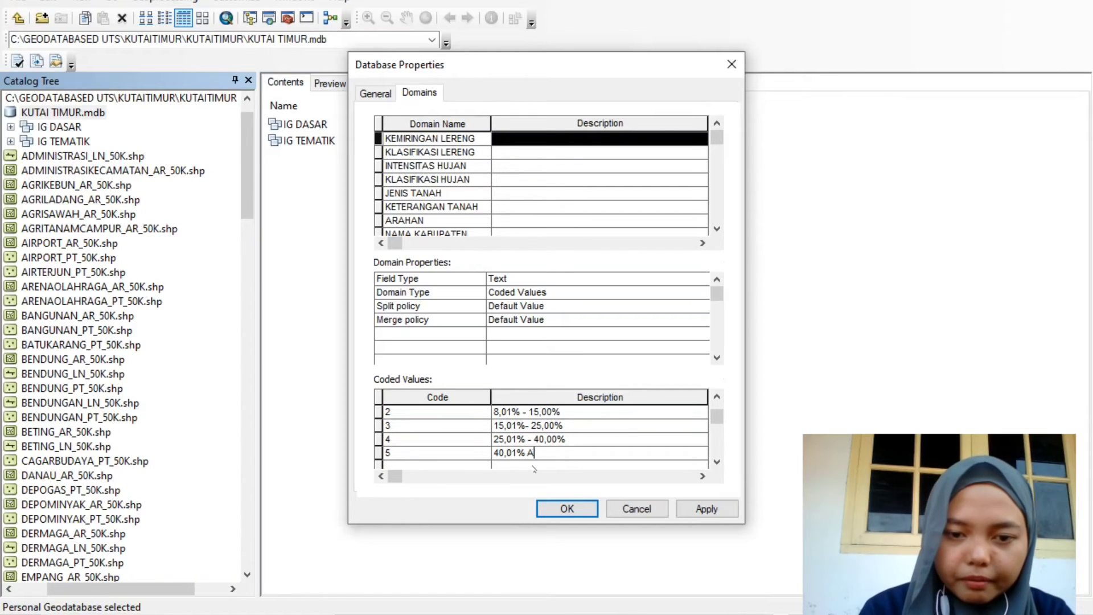
{"action": "type", "text": "atau lebih"}
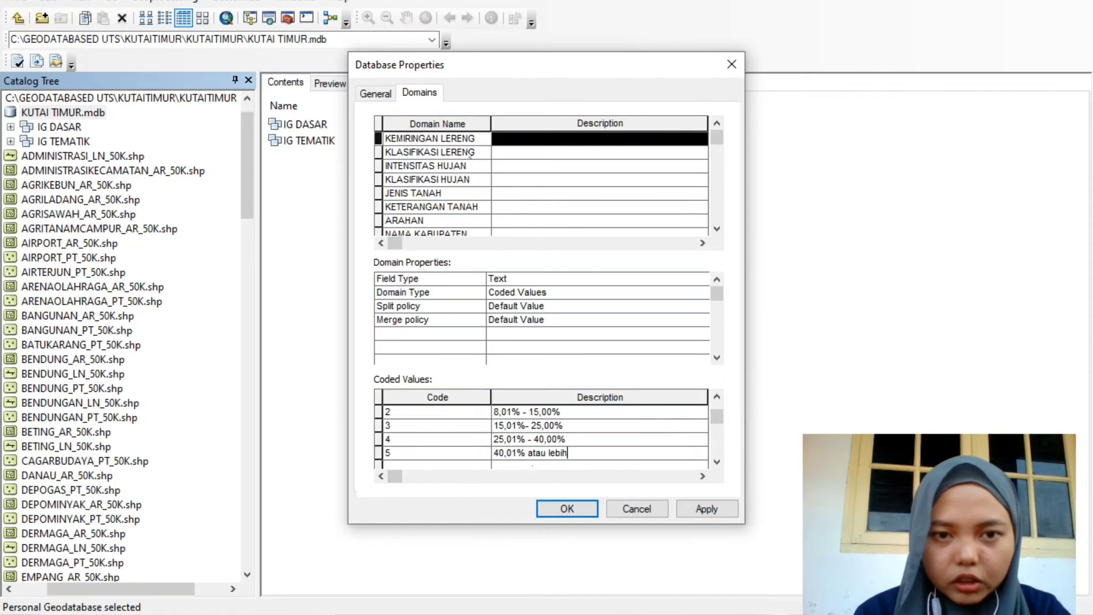
Add the codes 1, 2, 3, 4 and 5 to the coded values of the KLASIFIKASI LERENG domain
{"action": "left_click", "coordinate": [470, 152]}
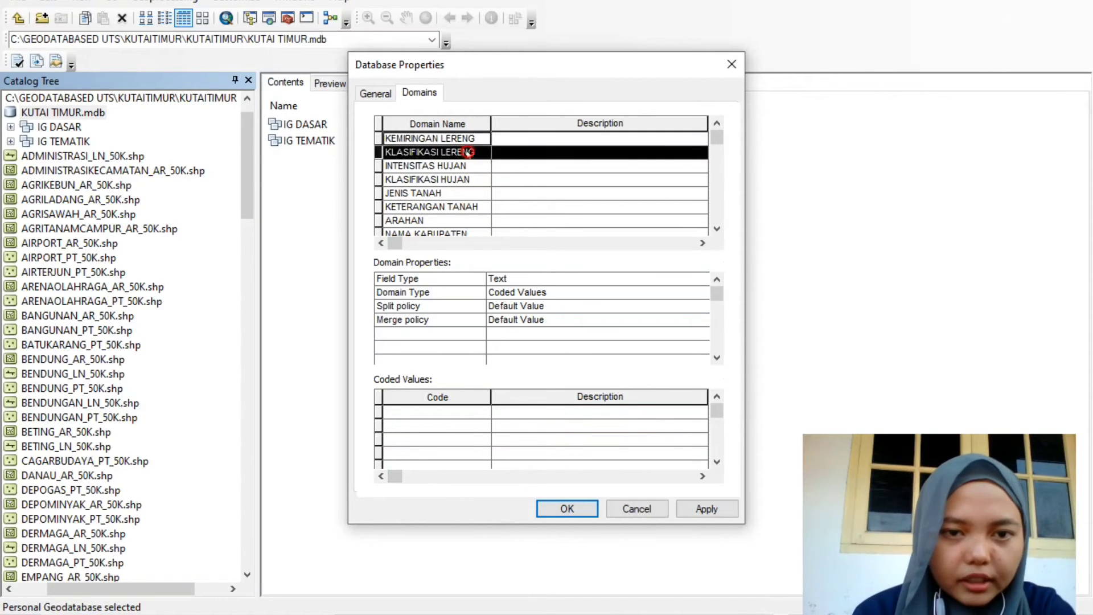
{"action": "left_click", "coordinate": [447, 415]}
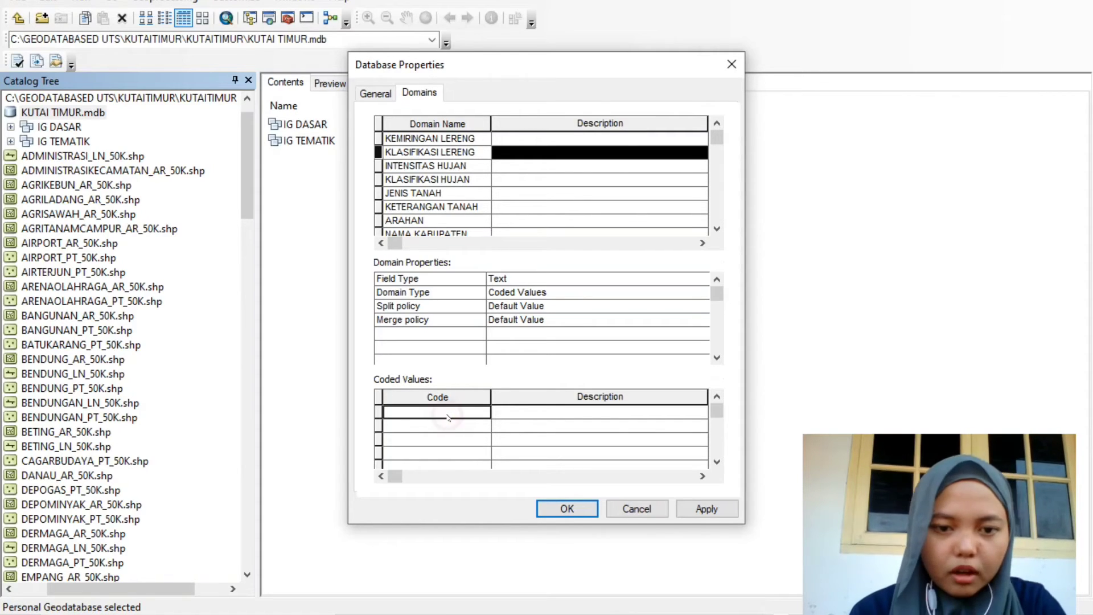
{"action": "type", "text": "1"}
{"action": "key", "text": "Down"}
{"action": "type", "text": "2"}
{"action": "key", "text": "Down"}
{"action": "type", "text": "3"}
{"action": "key", "text": "Down"}
{"action": "type", "text": "4"}
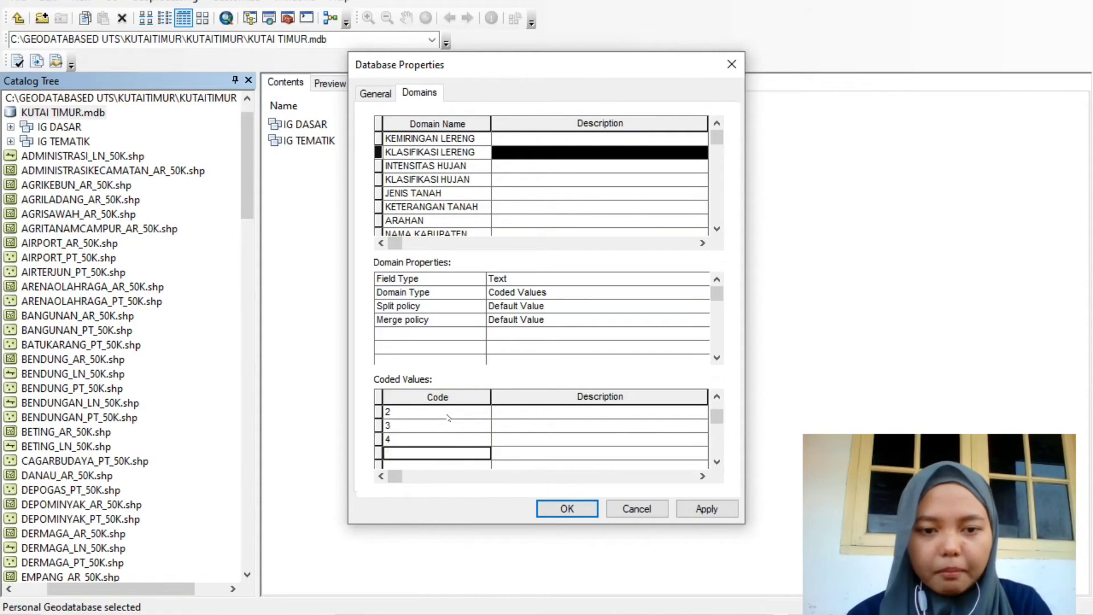
{"action": "key", "text": "Down"}
{"action": "type", "text": "5"}
Describe codes 1, 2 and 3 of the KLASIFIKASI LERENG domain as DATAR, LANDAI and AGAK CURAM
{"action": "left_click_drag", "start_coordinate": [717, 416], "coordinate": [717, 409]}
{"action": "left_click", "coordinate": [636, 413]}
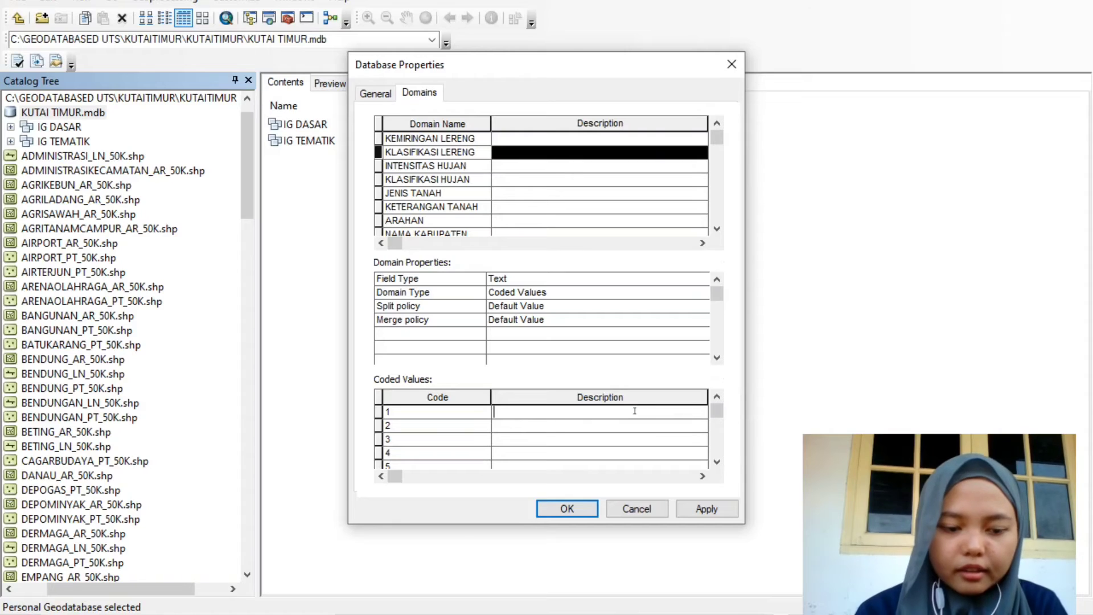
{"action": "type", "text": "DATAR"}
{"action": "key", "text": "Return"}
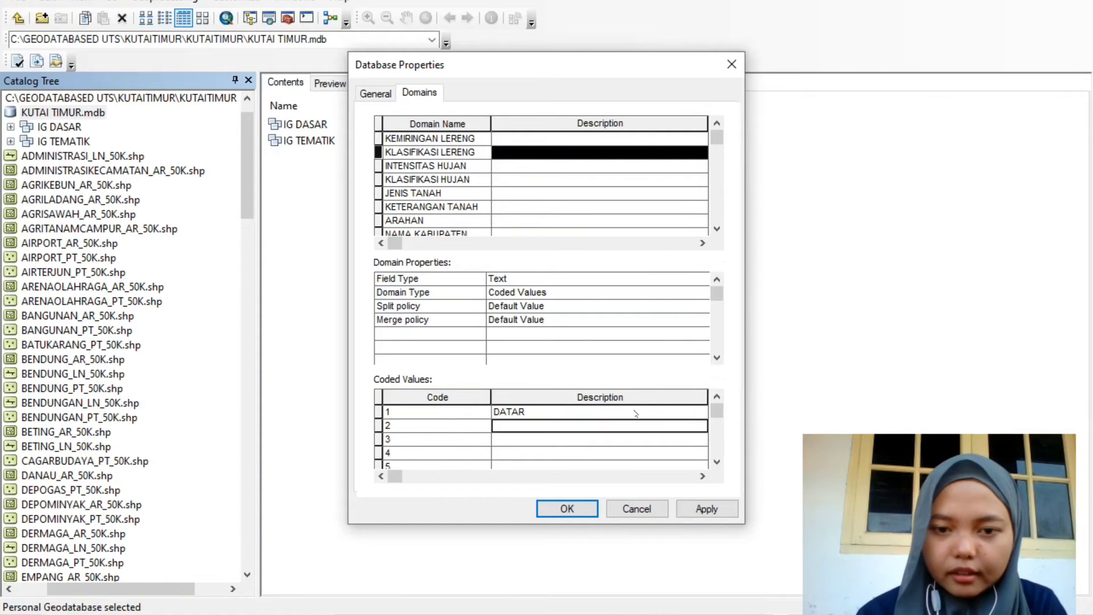
{"action": "type", "text": "LANDAI"}
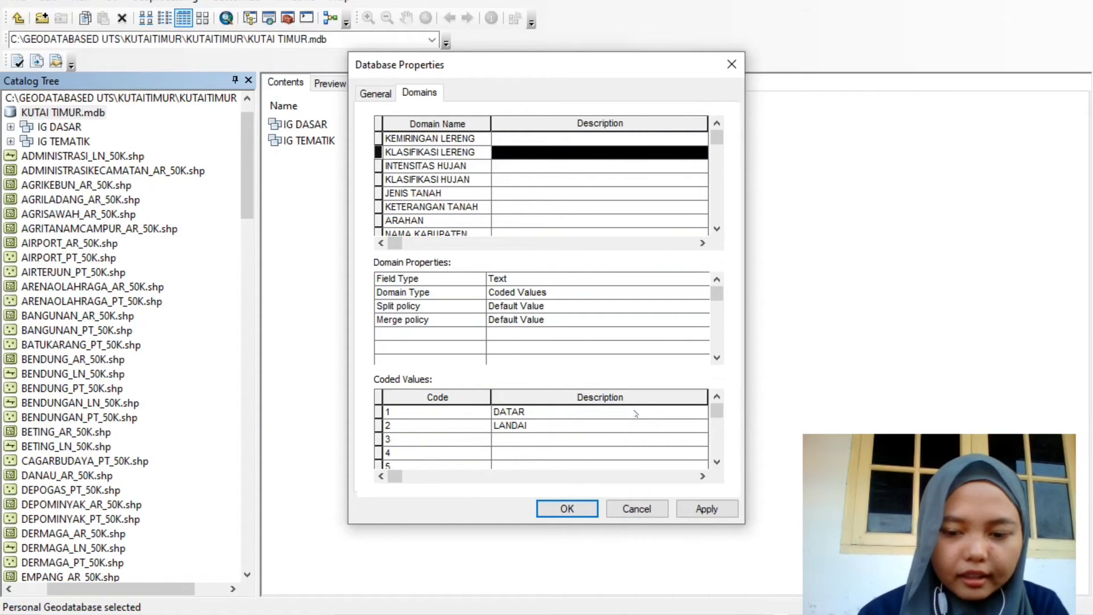
{"action": "key", "text": "Return"}
{"action": "type", "text": "AGAK CURA"}
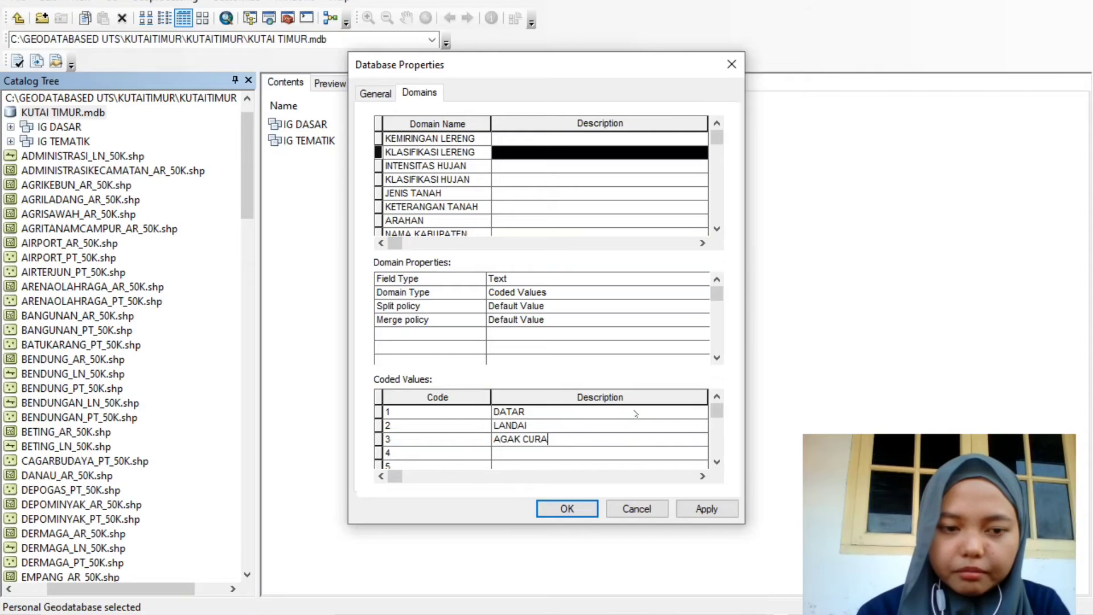
{"action": "type", "text": "M"}
Describe codes 4 and 5 of the KLASIFIKASI LERENG domain as CURAM and SANGAT CURAM
{"action": "key", "text": "Return"}
{"action": "type", "text": "CURAM"}
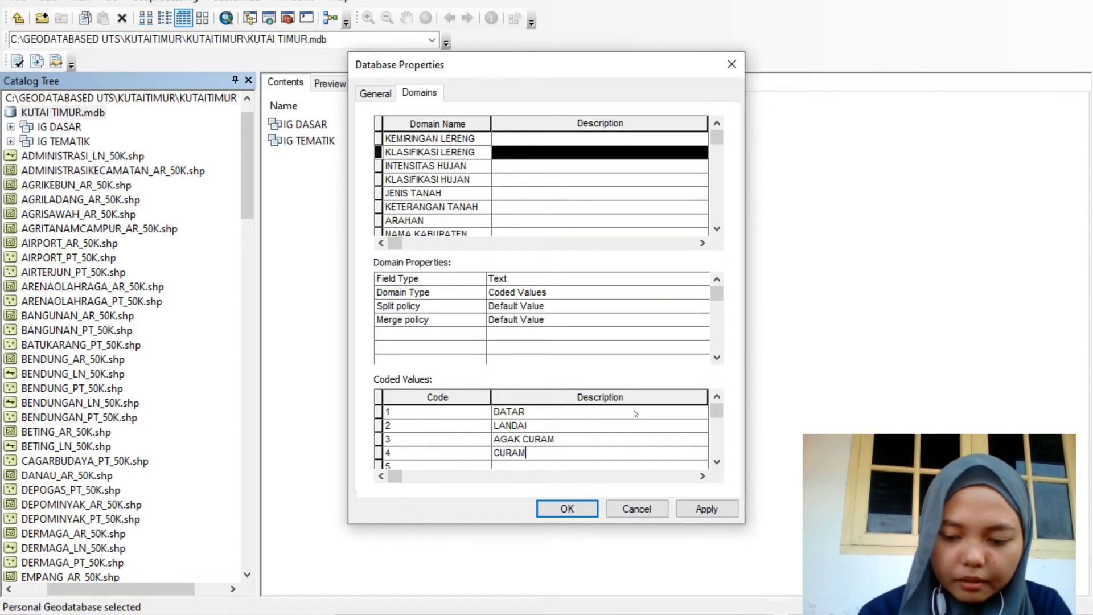
{"action": "key", "text": "Return"}
{"action": "type", "text": "SANGAT "}
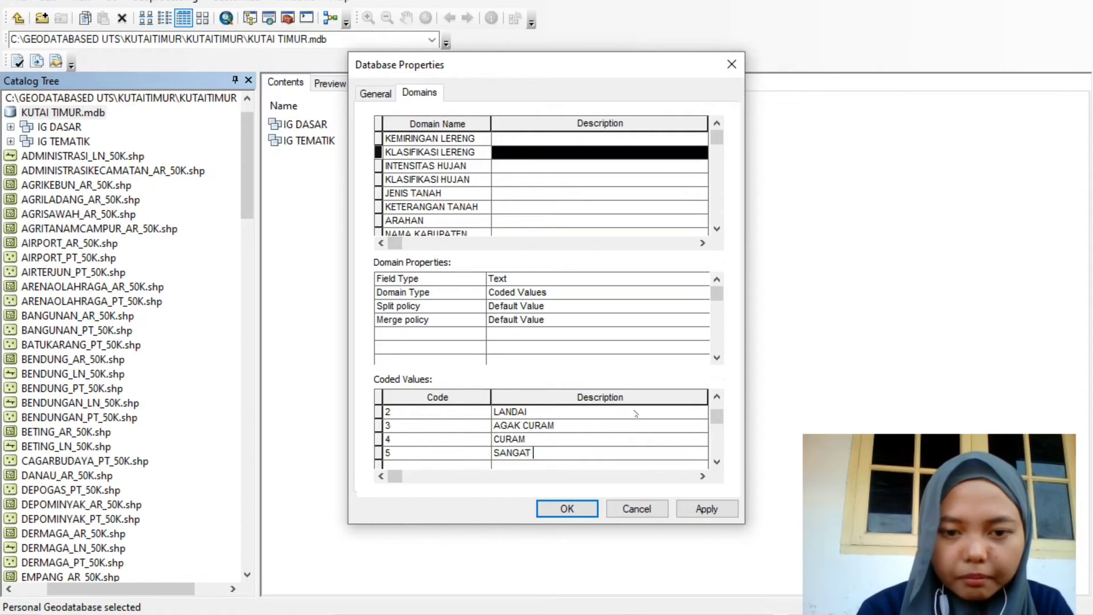
{"action": "type", "text": "CURAM"}
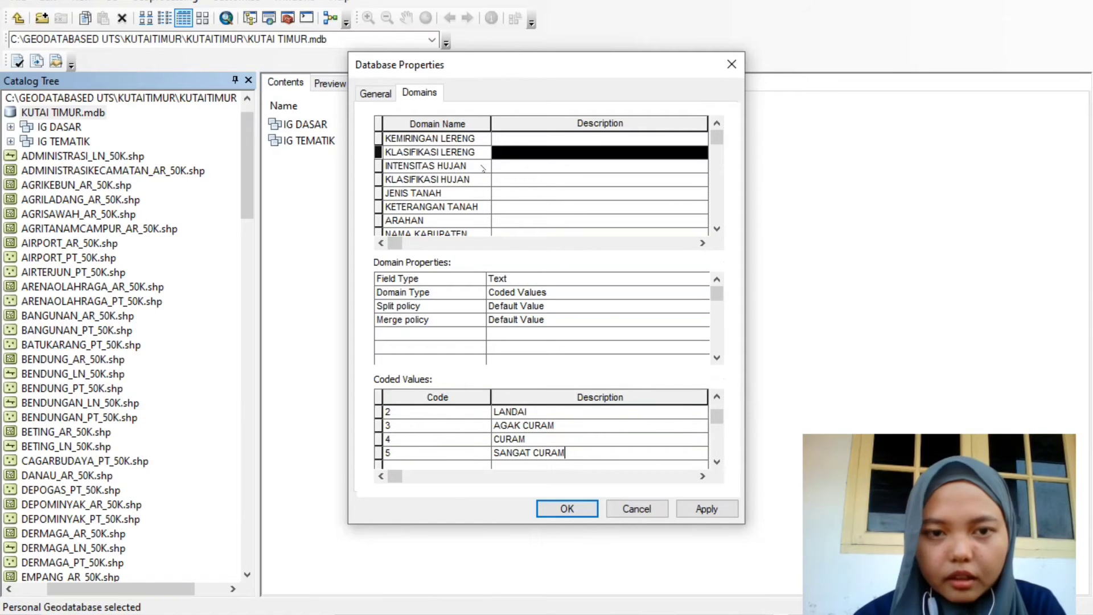
Add the codes 1, 2, 3 and 4 to the coded values of the INTENSITAS HUJAN domain
{"action": "left_click", "coordinate": [472, 166]}
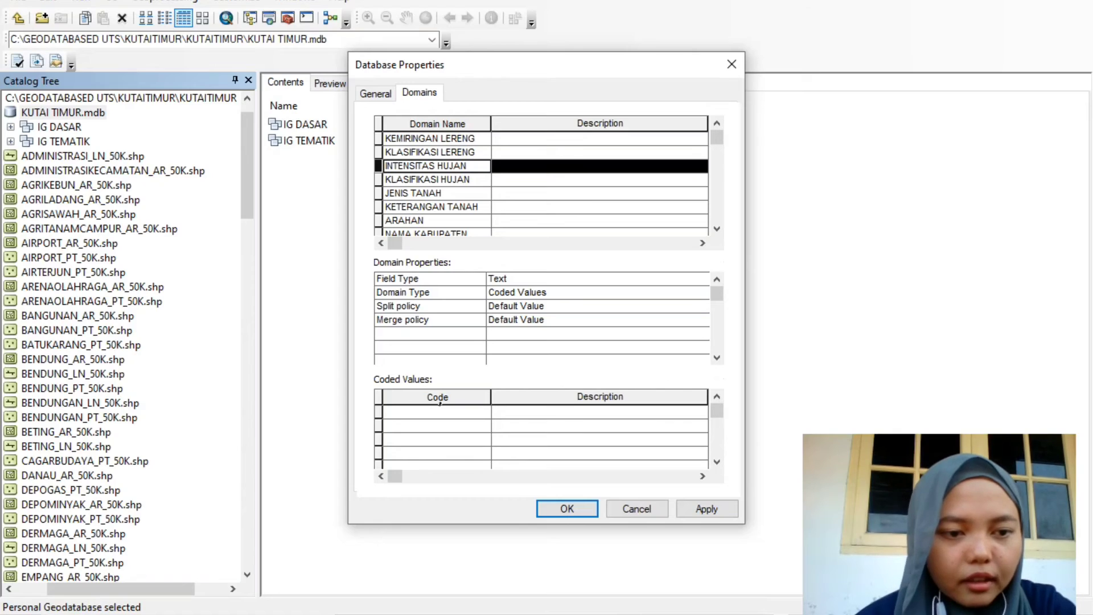
{"action": "left_click", "coordinate": [440, 411]}
{"action": "type", "text": "1"}
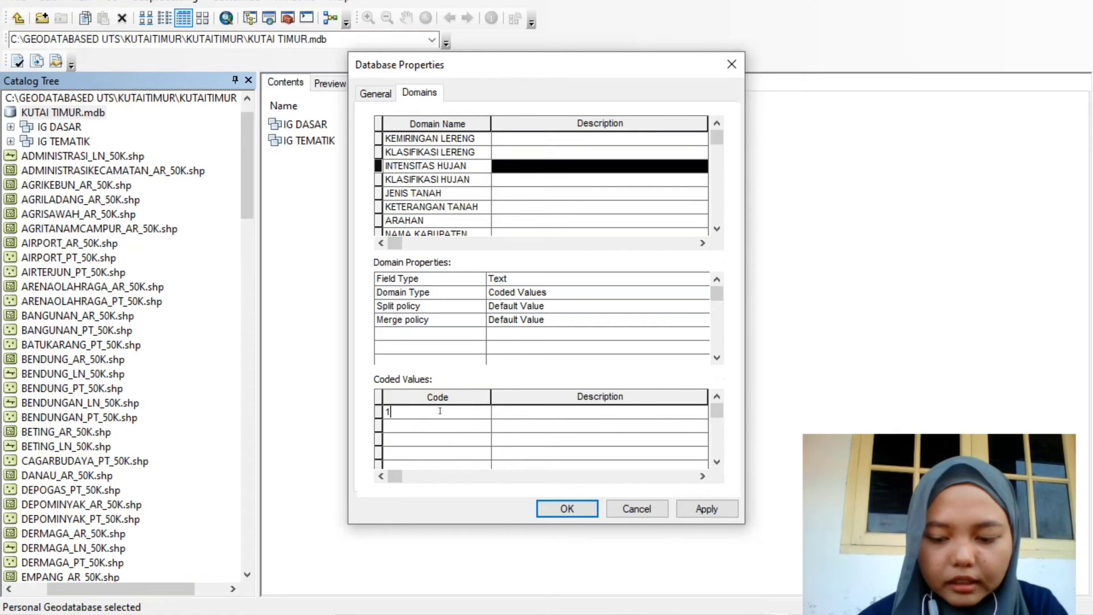
{"action": "key", "text": "Down"}
{"action": "type", "text": "2"}
{"action": "key", "text": "Down"}
{"action": "type", "text": "3"}
{"action": "key", "text": "Down"}
{"action": "type", "text": "4"}
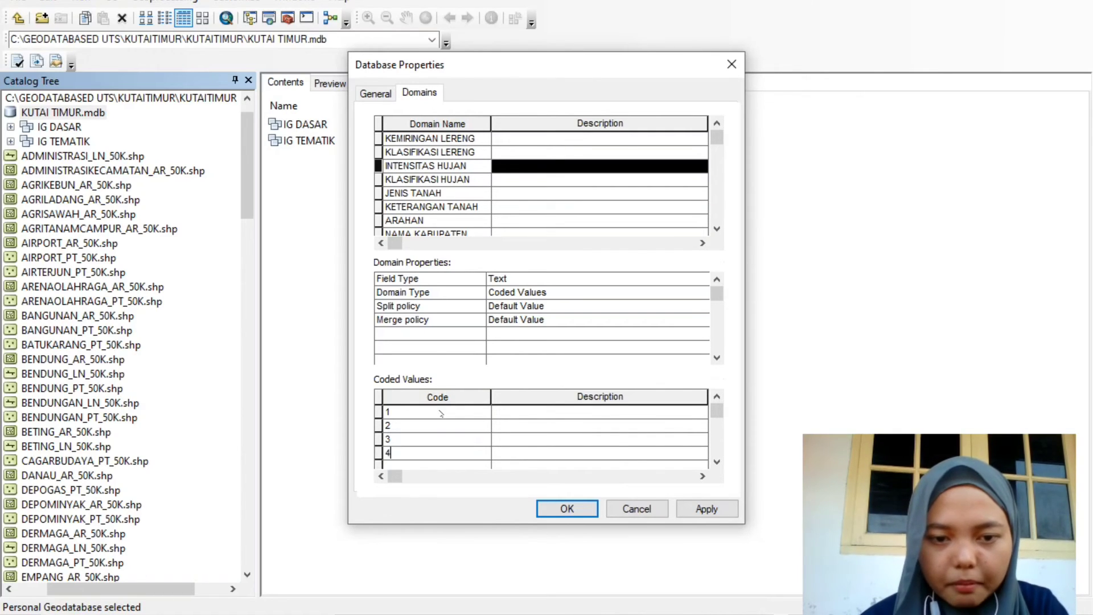
Give code 1 of the INTENSITAS HUJAN domain the description "< 1750 MM/ hari"
{"action": "left_click", "coordinate": [510, 415]}
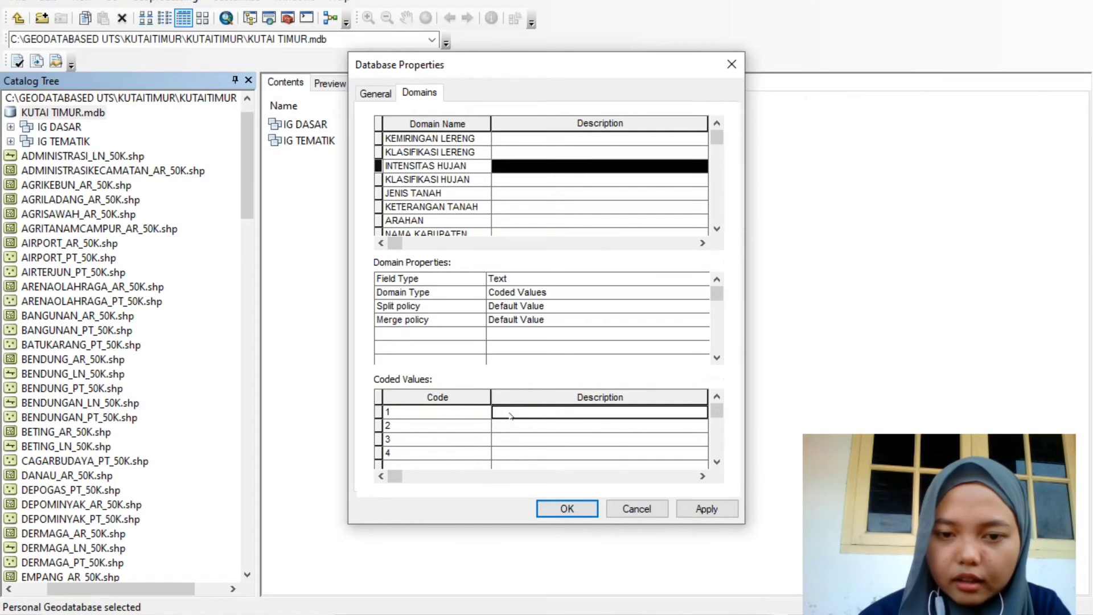
{"action": "type", "text": "<"}
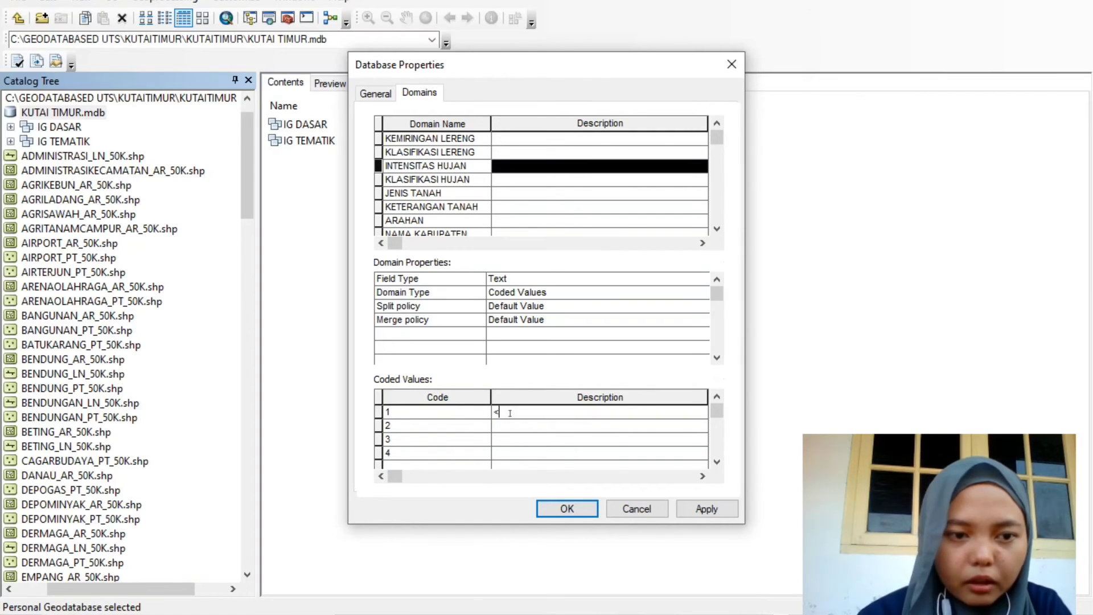
{"action": "type", "text": " 1"}
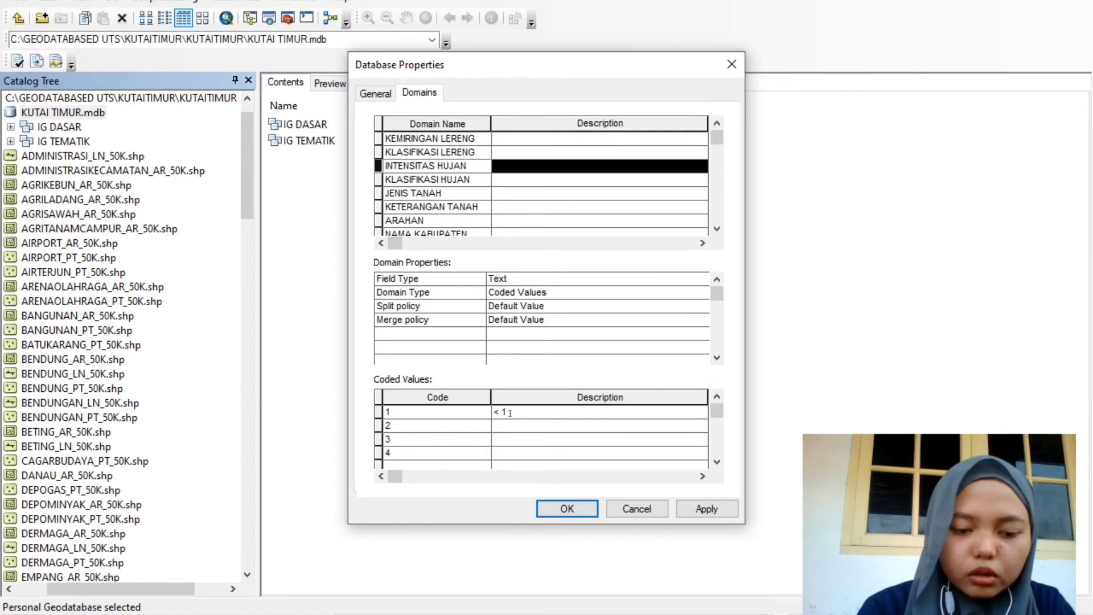
{"action": "type", "text": "750"}
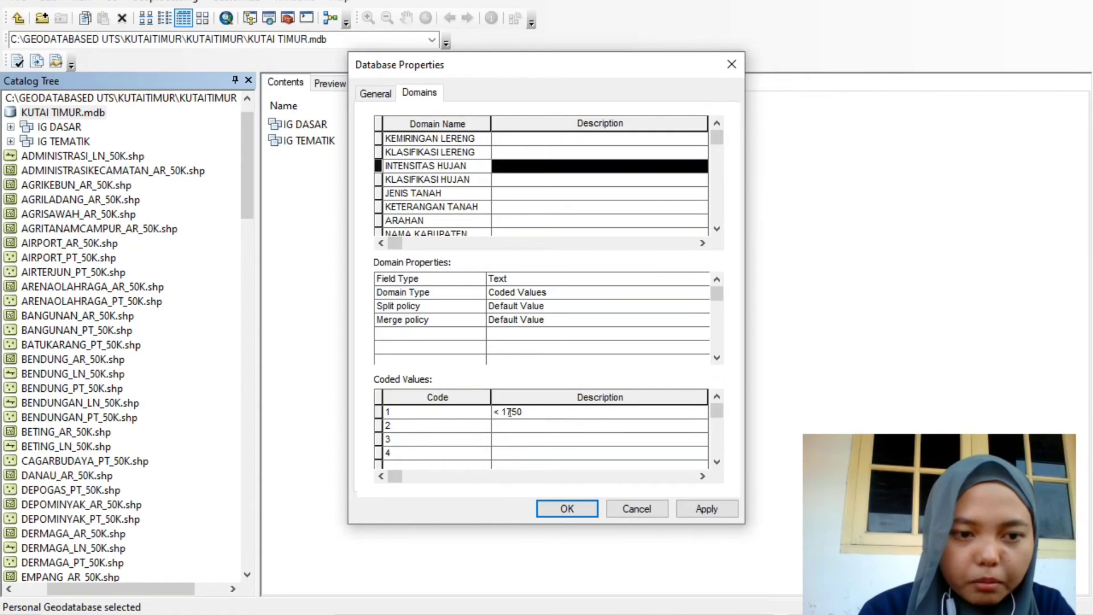
{"action": "type", "text": " MM"}
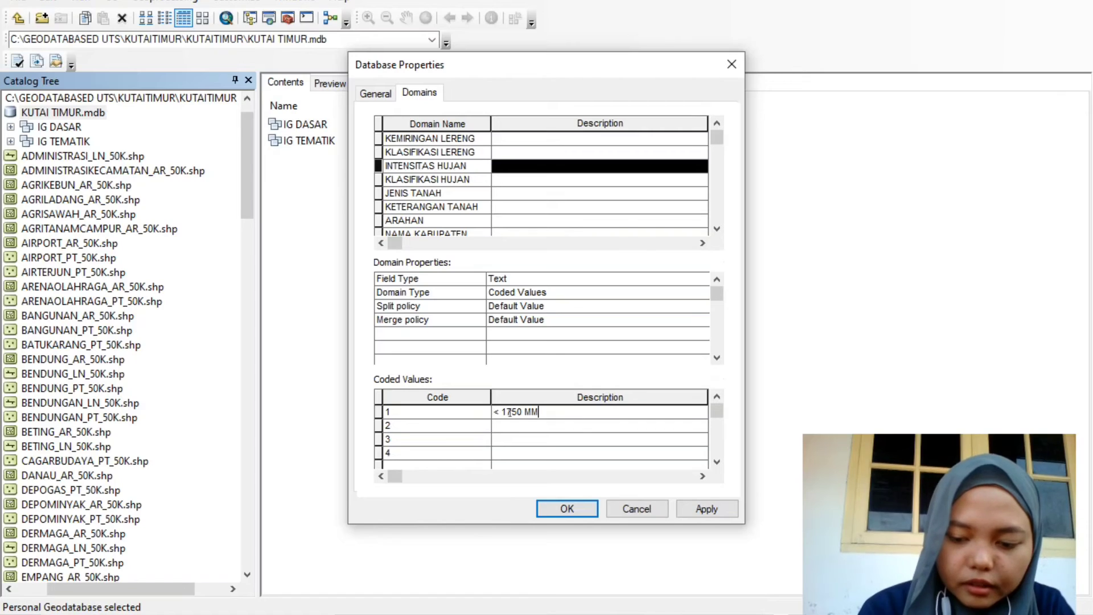
{"action": "type", "text": "/ HAR"}
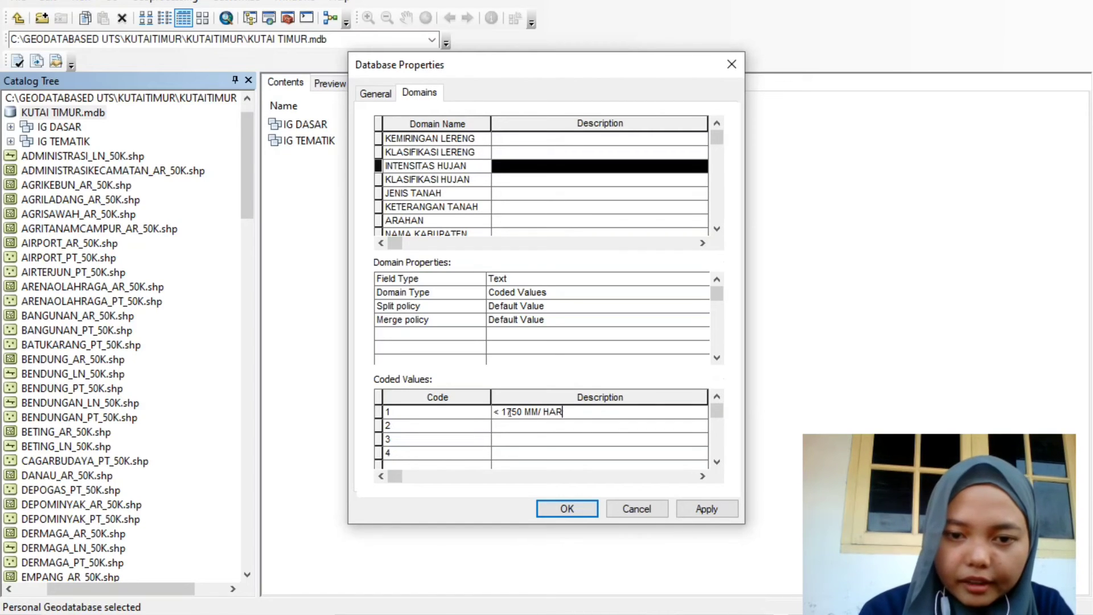
{"action": "key", "text": "BackSpace"}
{"action": "key", "text": "BackSpace"}
{"action": "key", "text": "BackSpace"}
{"action": "type", "text": "hari"}
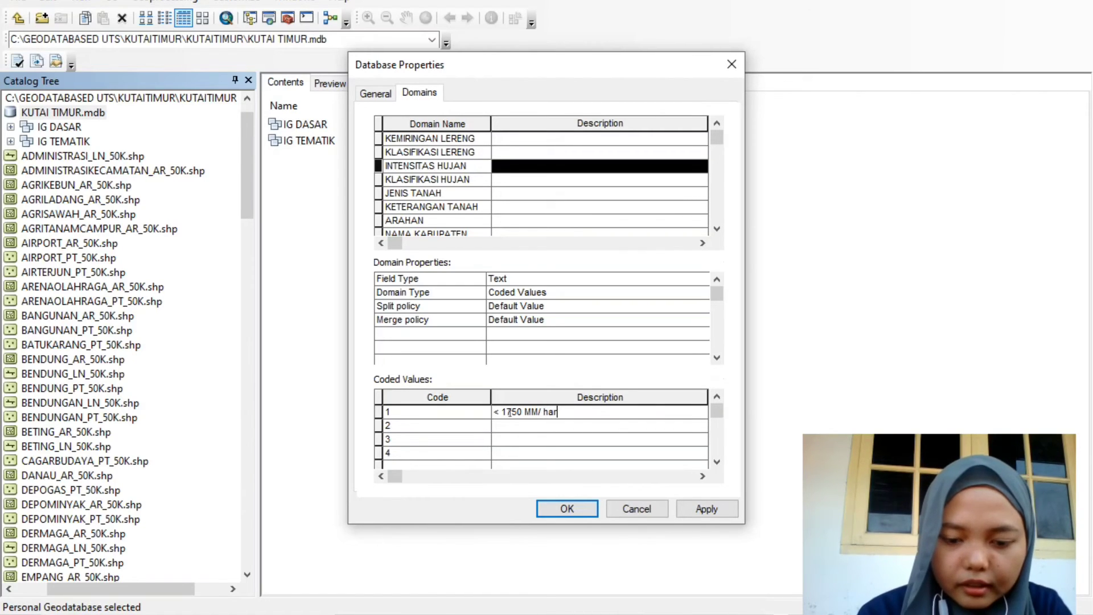
Give code 2 of the INTENSITAS HUJAN domain the description "2000 mm / hari"
{"action": "left_click", "coordinate": [514, 429]}
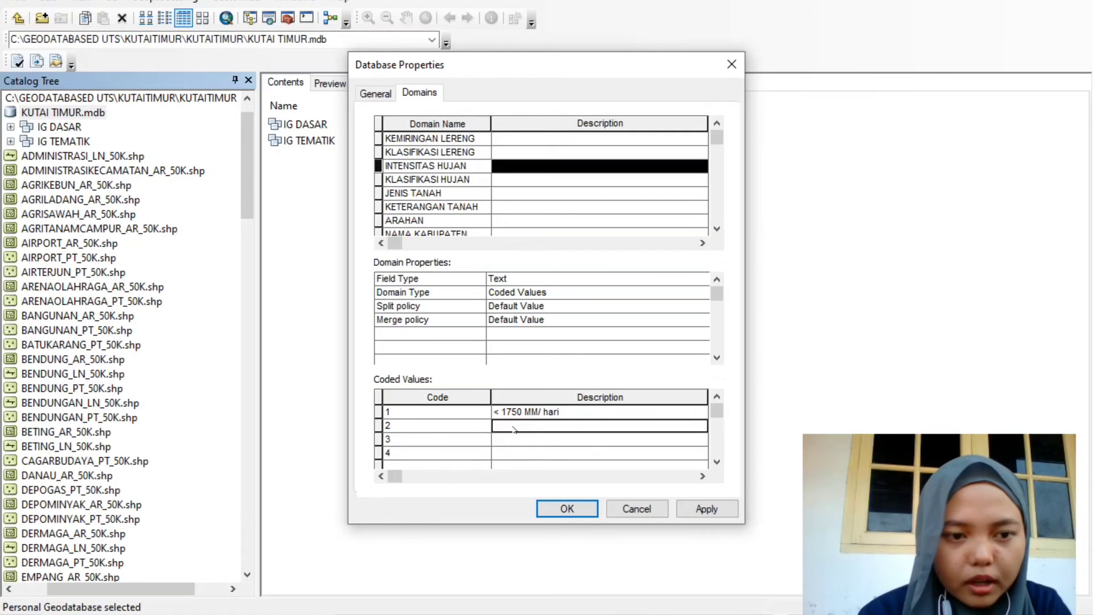
{"action": "type", "text": "2000"}
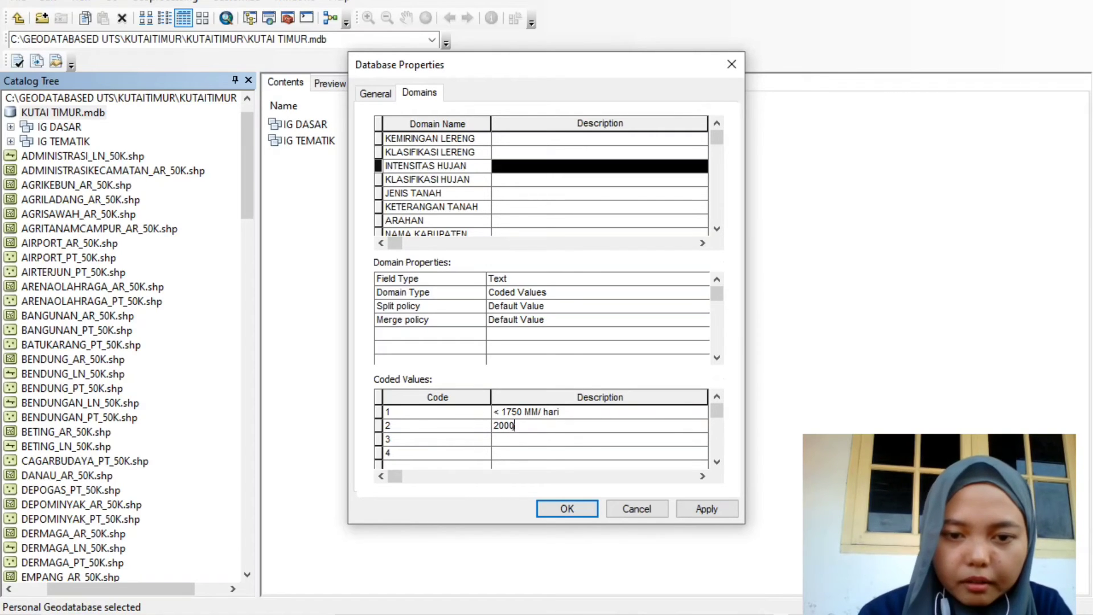
{"action": "type", "text": " mm"}
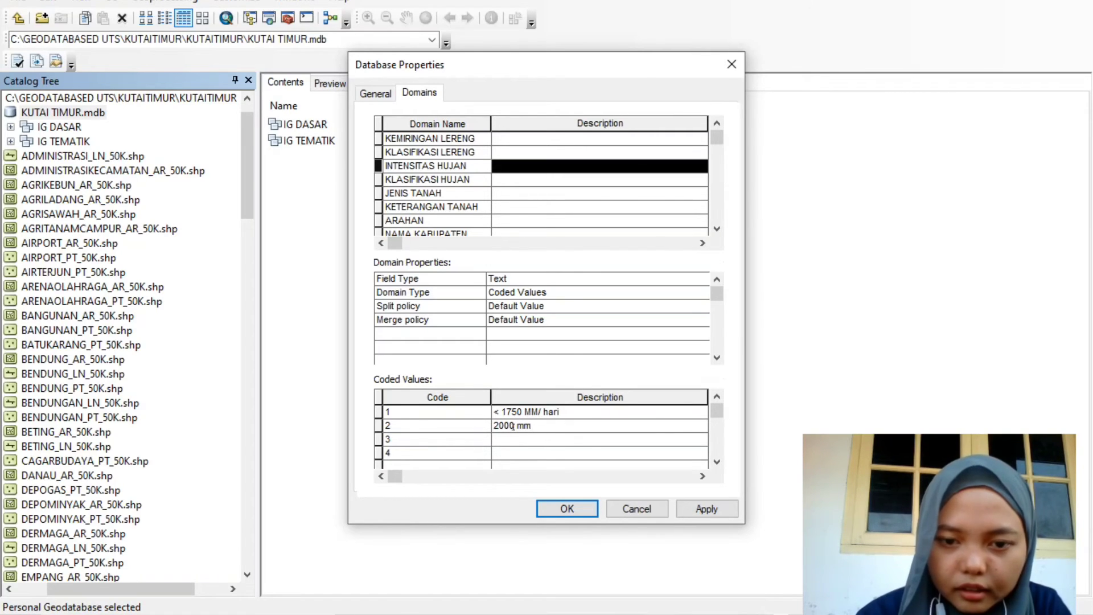
{"action": "type", "text": " / hari"}
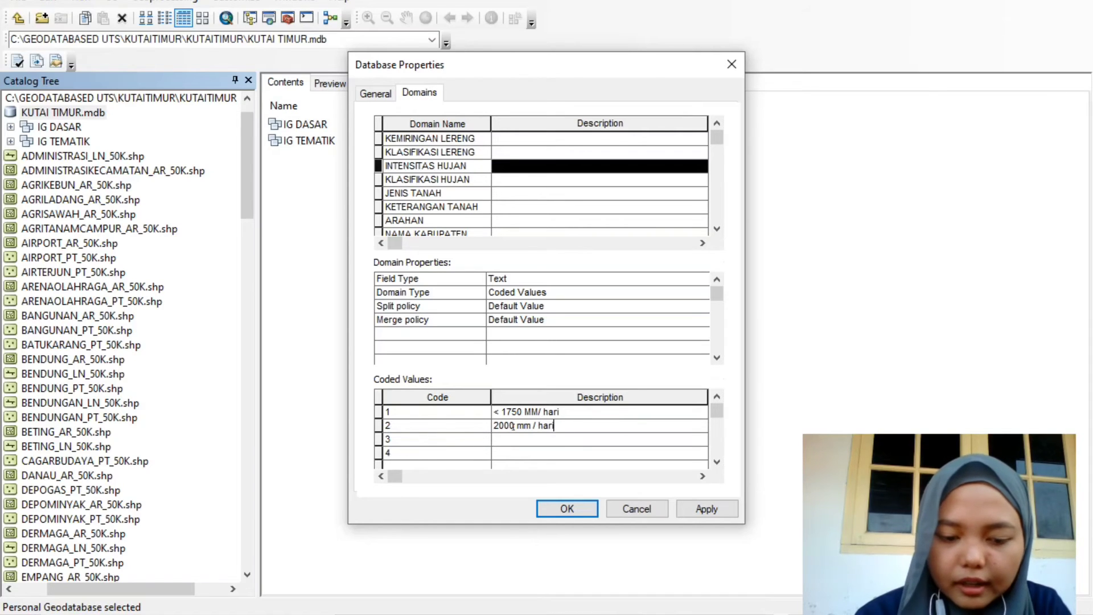
{"action": "key", "text": "Return"}
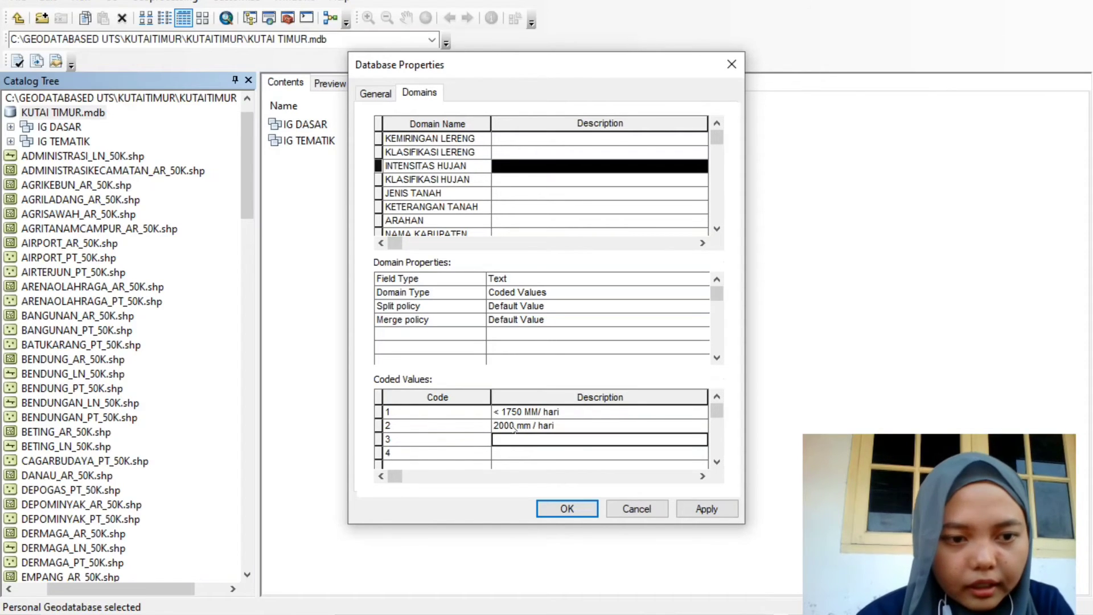
Give code 3 of the INTENSITAS HUJAN domain the description "2250 mm / hari"
{"action": "type", "text": "2250"}
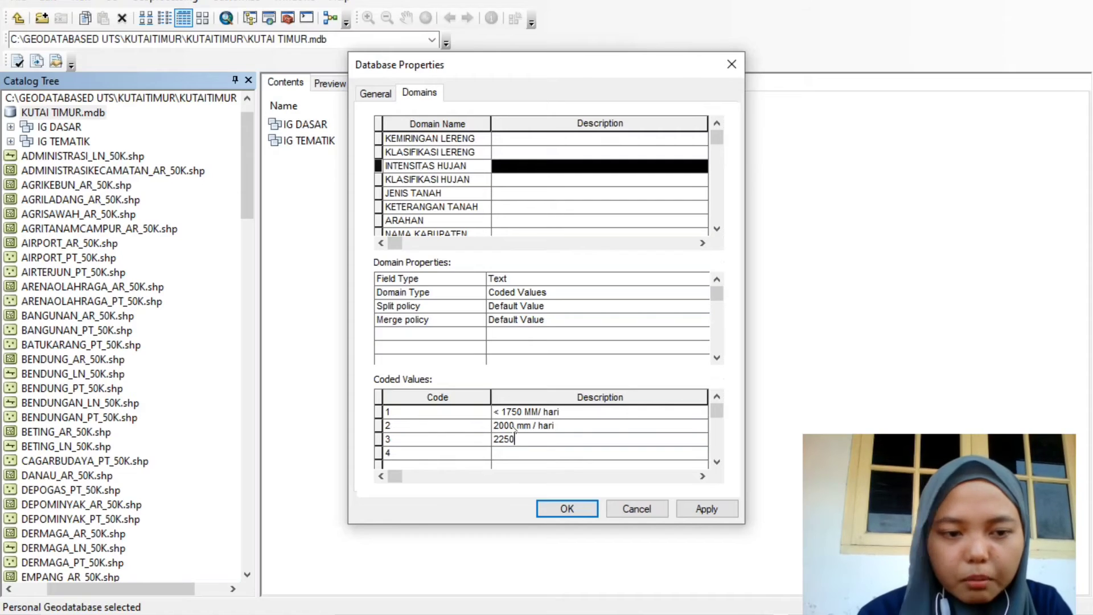
{"action": "type", "text": " mm"}
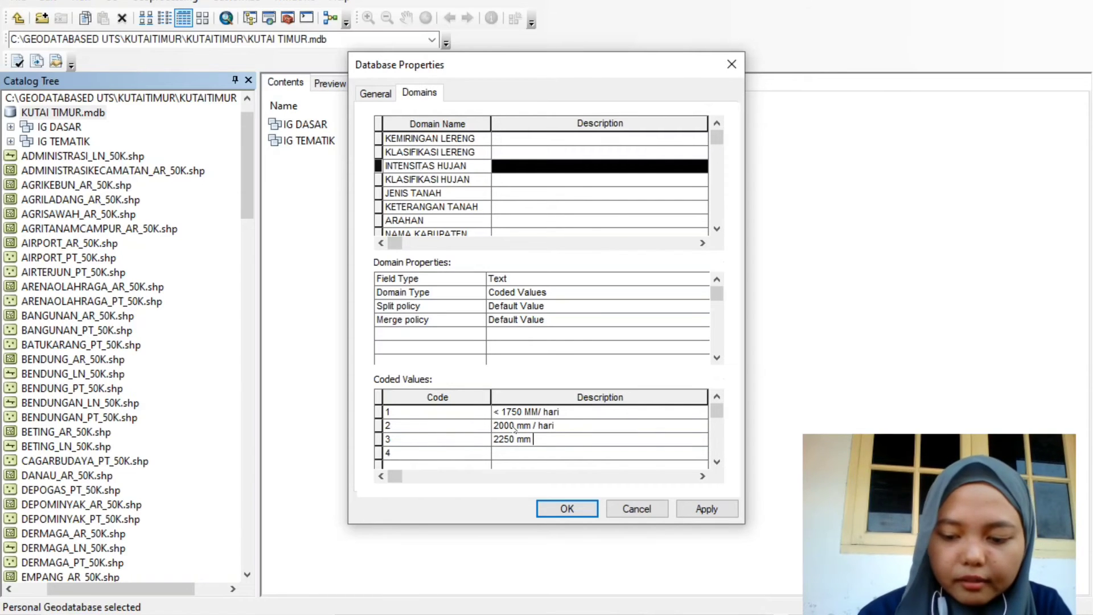
{"action": "type", "text": " / hari"}
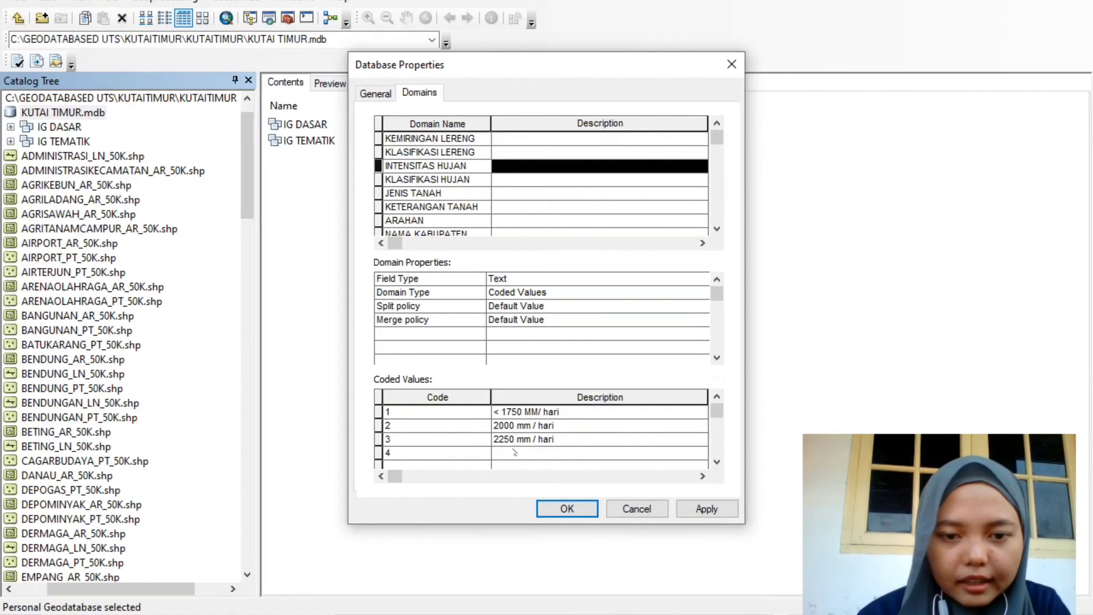
Give code 4 of the INTENSITAS HUJAN domain the description "> 2250 mm / hari"
{"action": "left_click", "coordinate": [514, 452]}
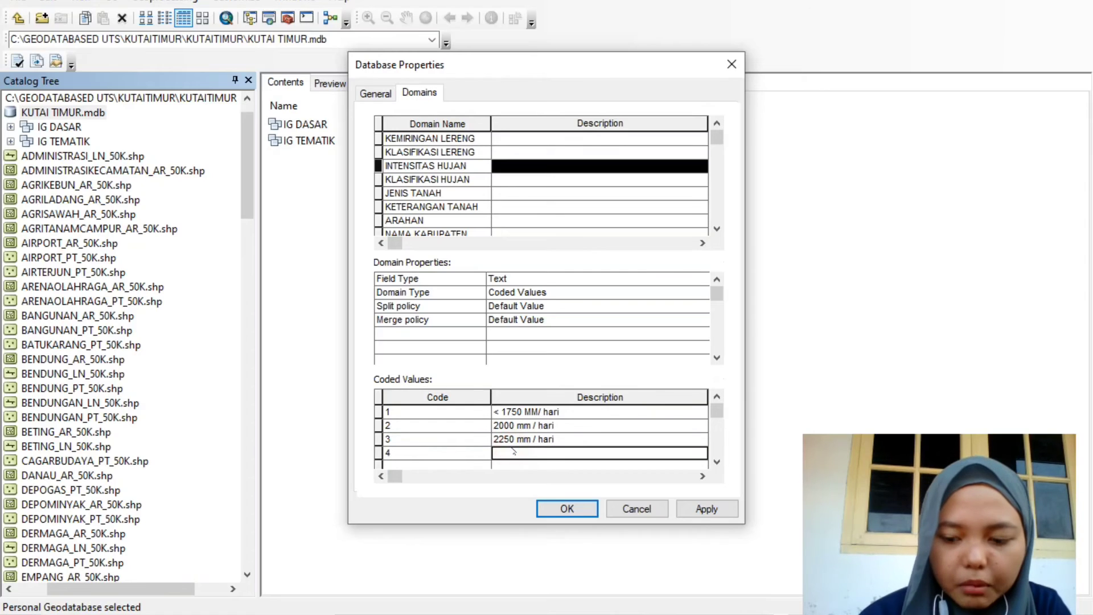
{"action": "type", "text": "/"}
{"action": "key", "text": "BackSpace"}
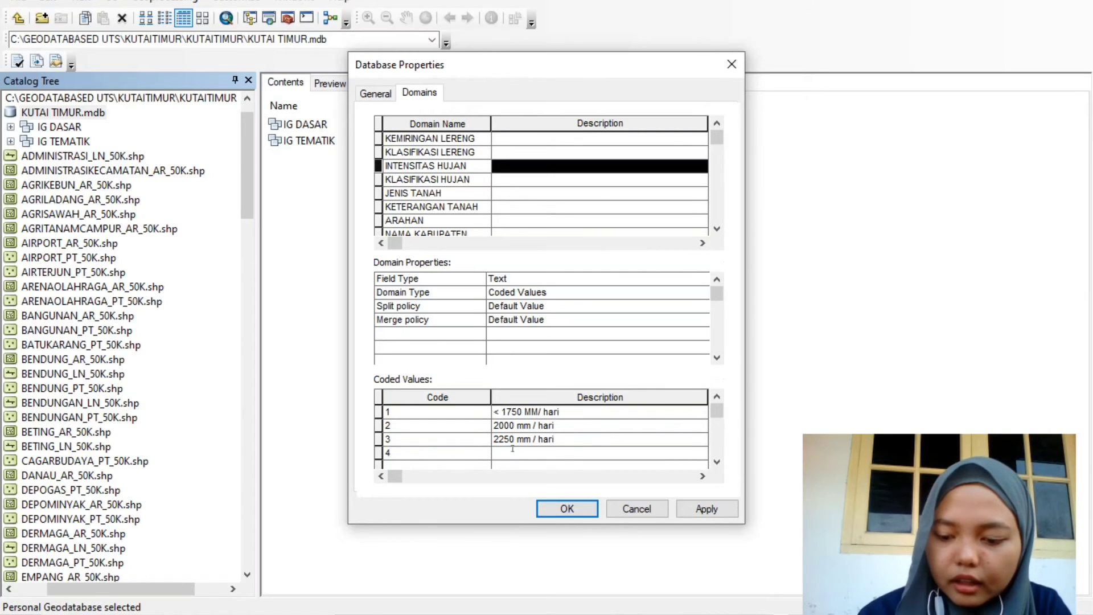
{"action": "type", "text": "> 2"}
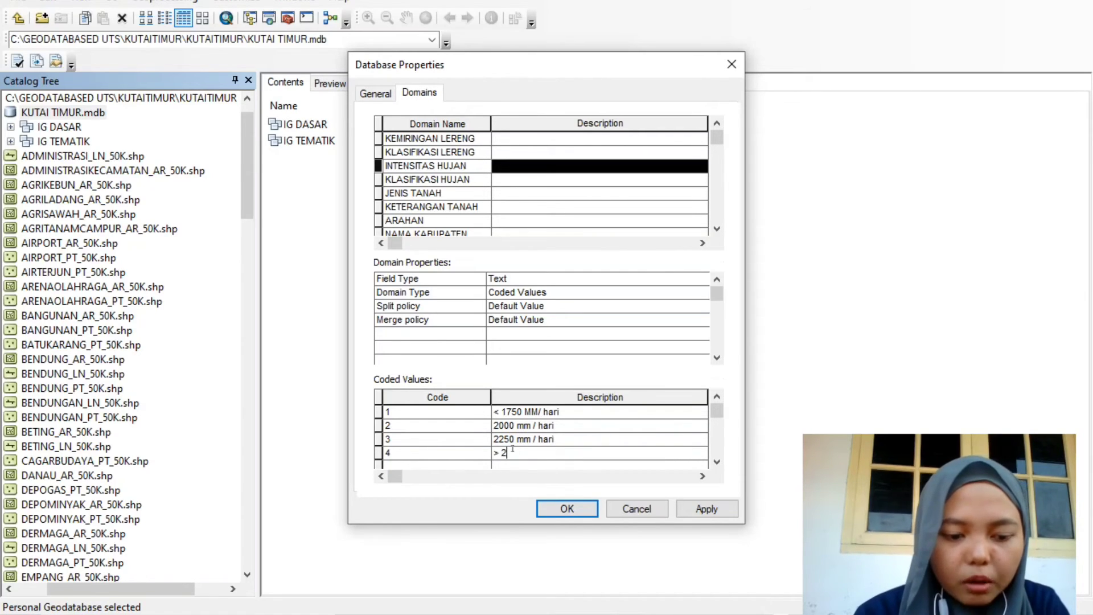
{"action": "type", "text": "250 mm "}
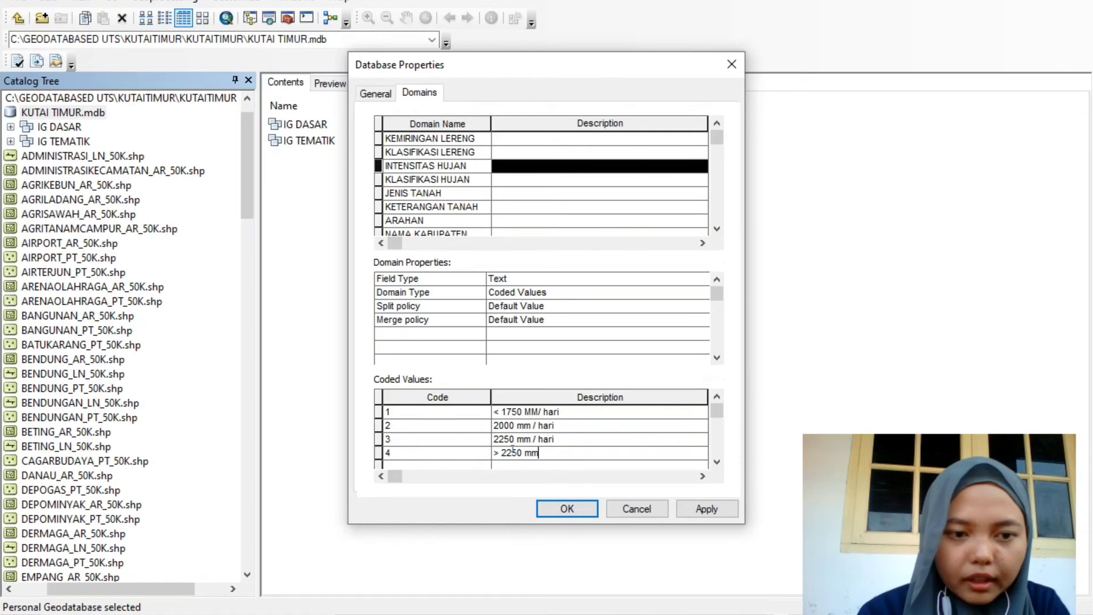
{"action": "type", "text": "/ hari"}
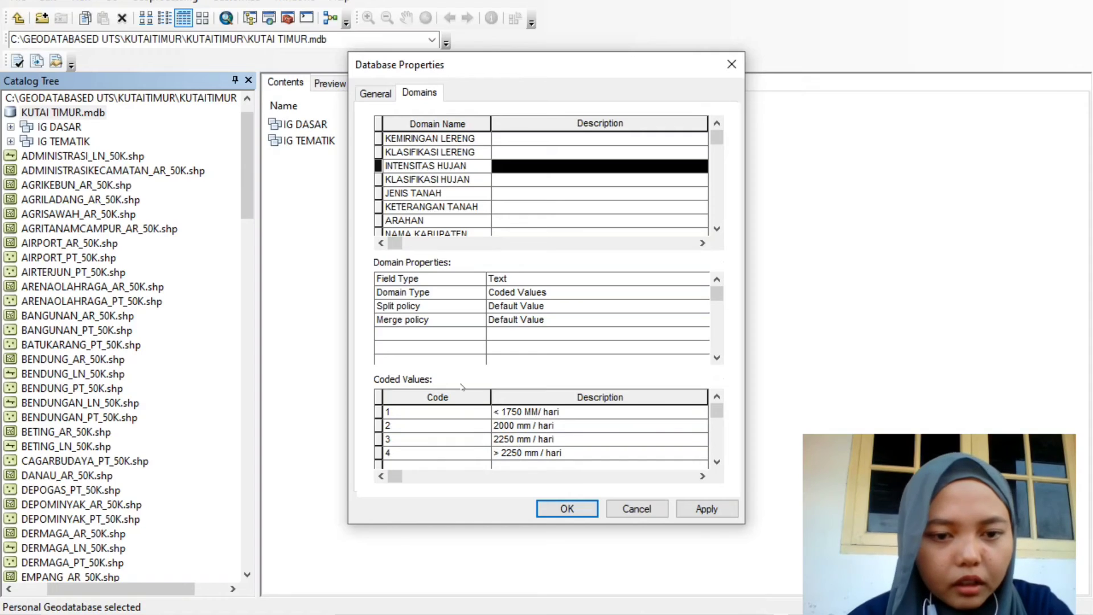
Add the codes 1, 2, 3 and 4 to the coded values of the KLASIFIKASI HUJAN domain
{"action": "left_click", "coordinate": [447, 178]}
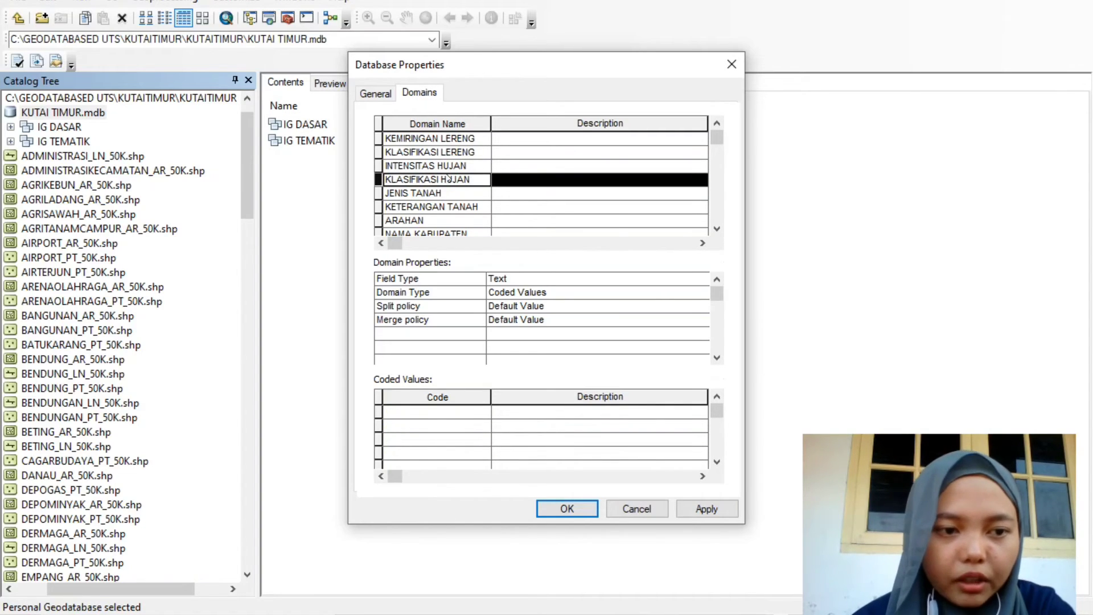
{"action": "left_click", "coordinate": [426, 417]}
{"action": "type", "text": "1"}
{"action": "key", "text": "Down"}
{"action": "type", "text": "2"}
{"action": "key", "text": "Down"}
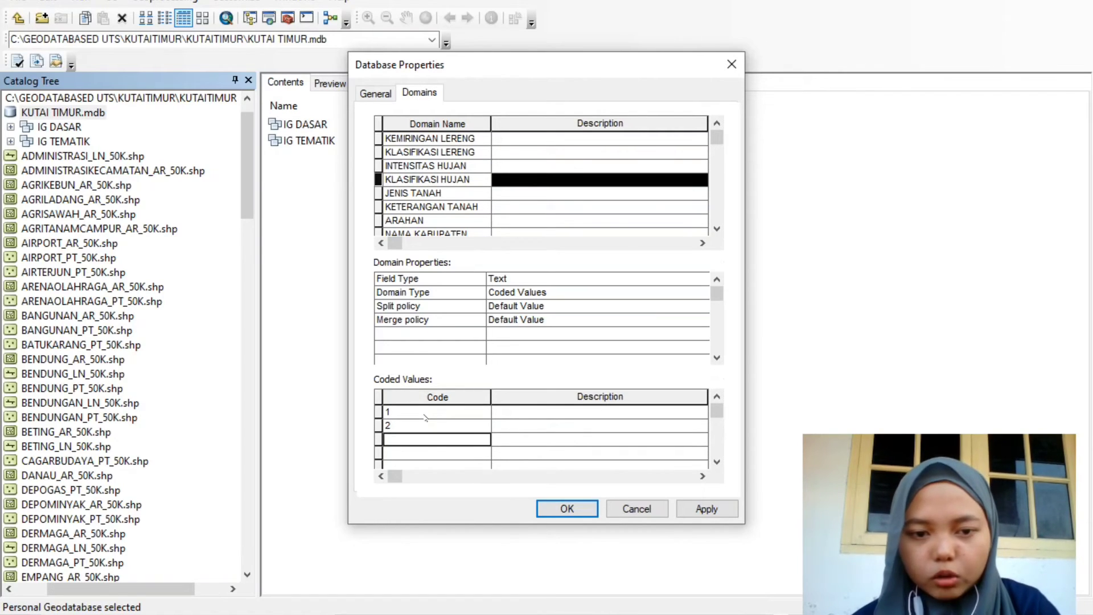
{"action": "type", "text": "3"}
{"action": "key", "text": "Down"}
{"action": "type", "text": "4"}
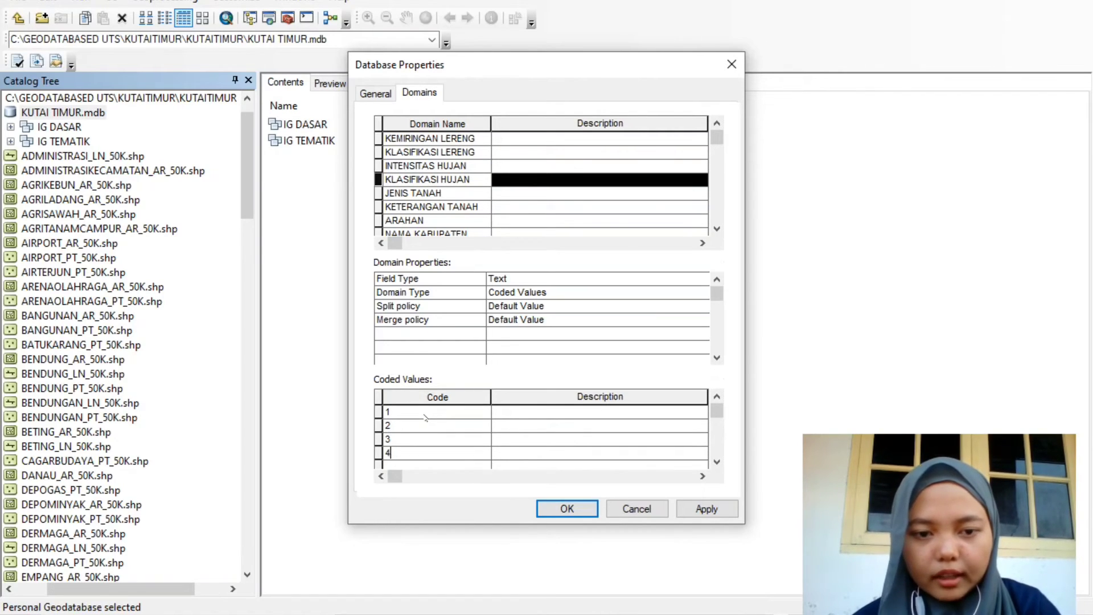
Describe codes 1 and 2 of the KLASIFIKASI HUJAN domain as SANGAT RENDAH and RENDAH
{"action": "left_click", "coordinate": [521, 414]}
{"action": "type", "text": "s"}
{"action": "key", "text": "BackSpace"}
{"action": "type", "text": "S"}
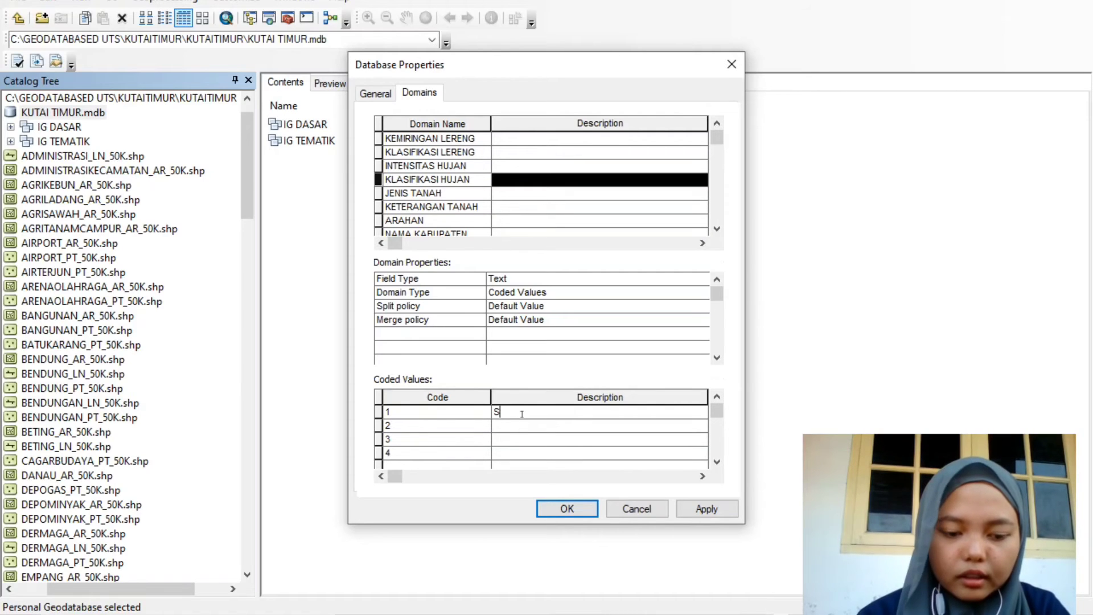
{"action": "type", "text": "ANGAT RENDAH"}
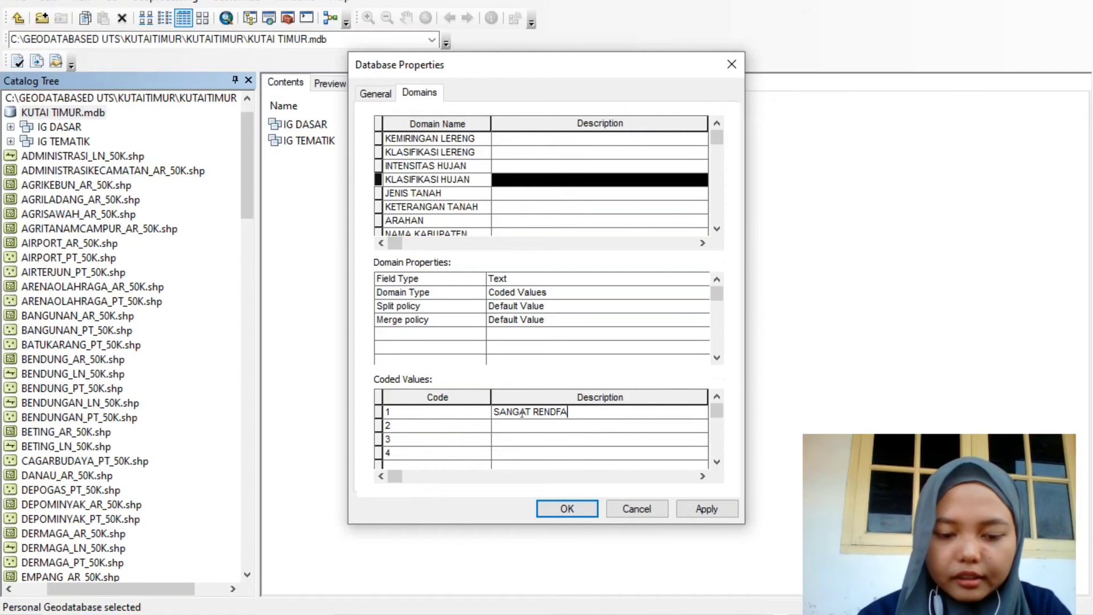
{"action": "key", "text": "BackSpace"}
{"action": "key", "text": "BackSpace"}
{"action": "type", "text": "AH"}
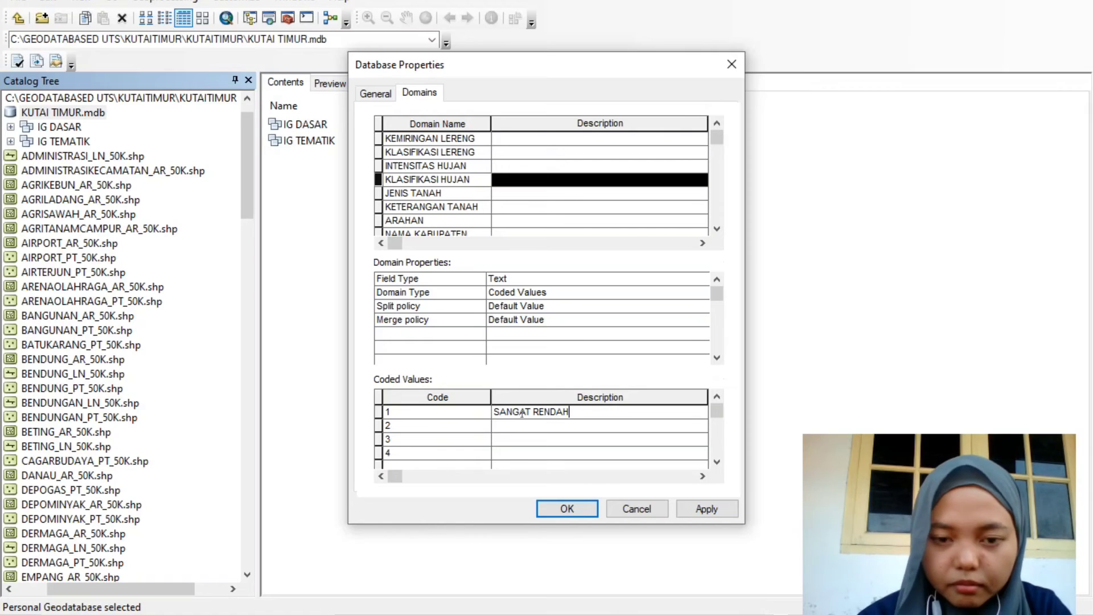
{"action": "key", "text": "Return"}
{"action": "type", "text": "RENDAH"}
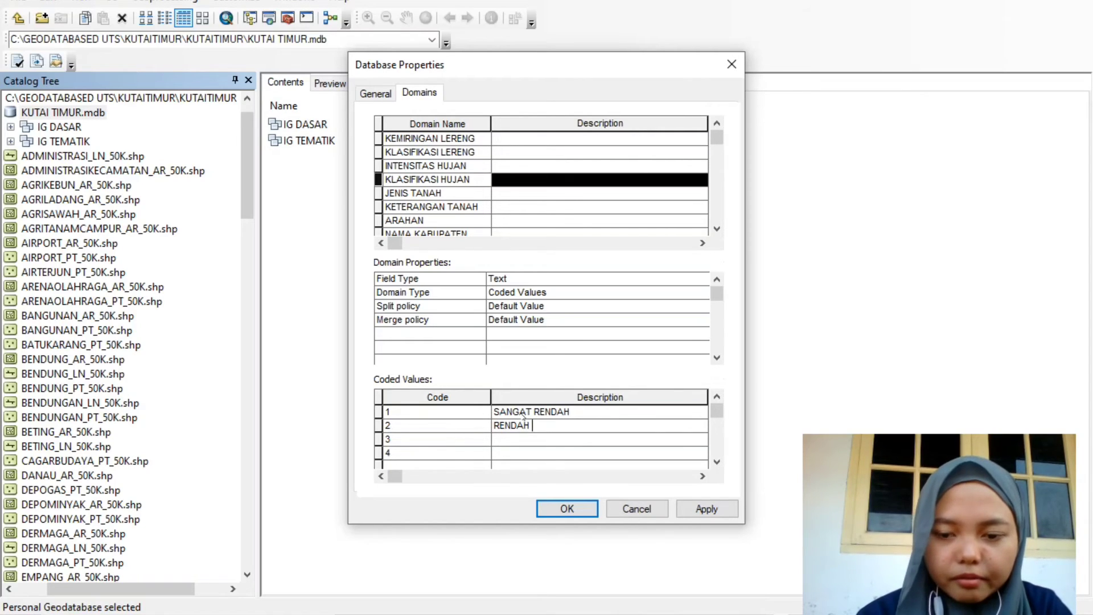
{"action": "key", "text": "Return"}
Describe codes 3 and 4 of the KLASIFIKASI HUJAN domain as SEDANG and TINGGI
{"action": "type", "text": "SEDANM"}
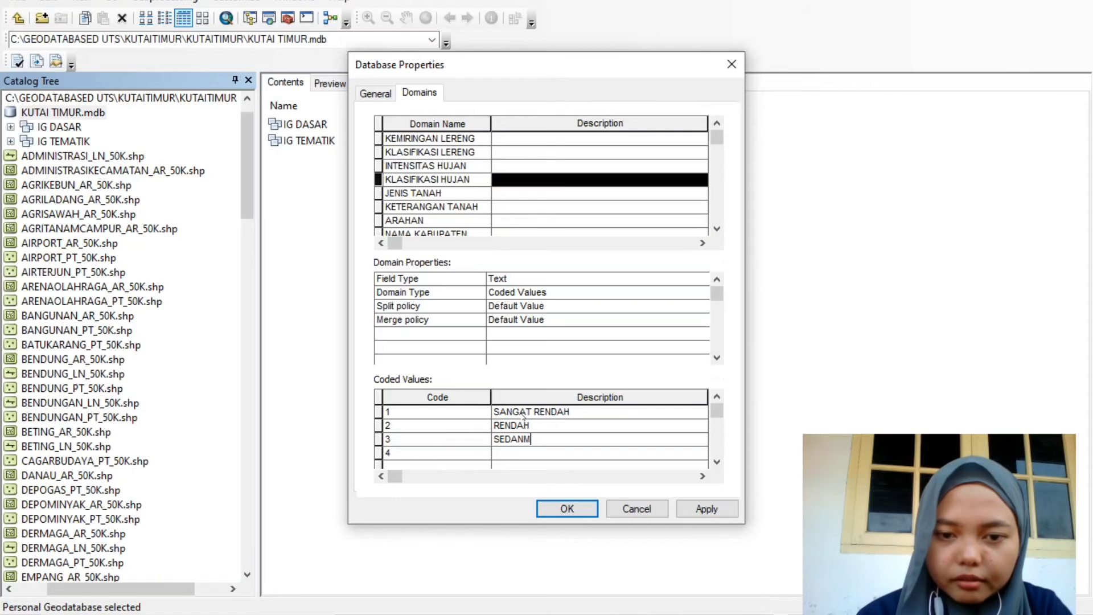
{"action": "key", "text": "BackSpace"}
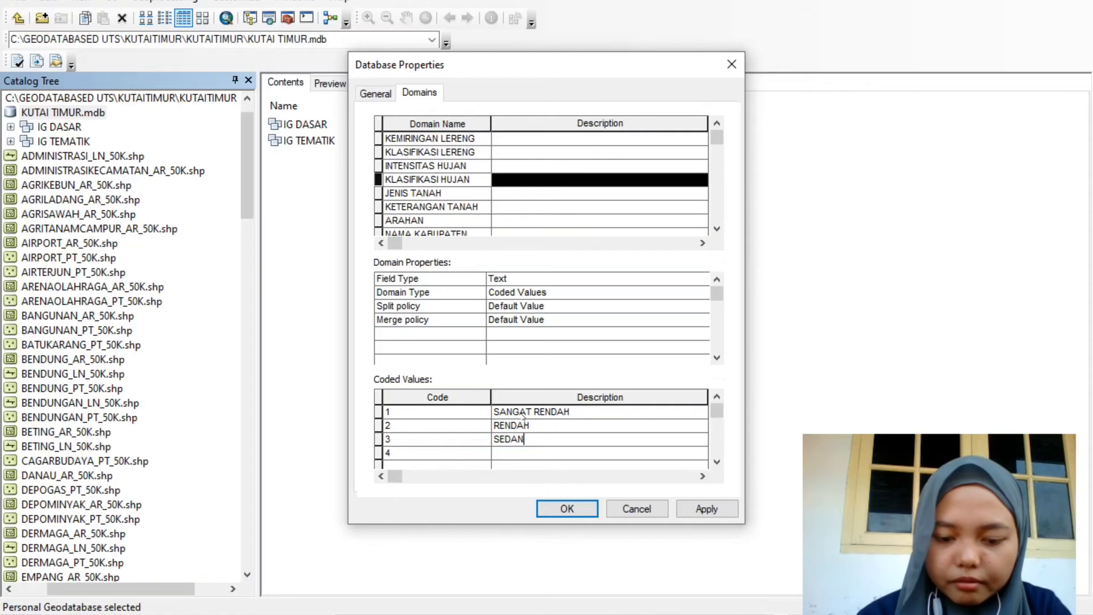
{"action": "type", "text": "G"}
{"action": "key", "text": "Return"}
{"action": "type", "text": "TOIN"}
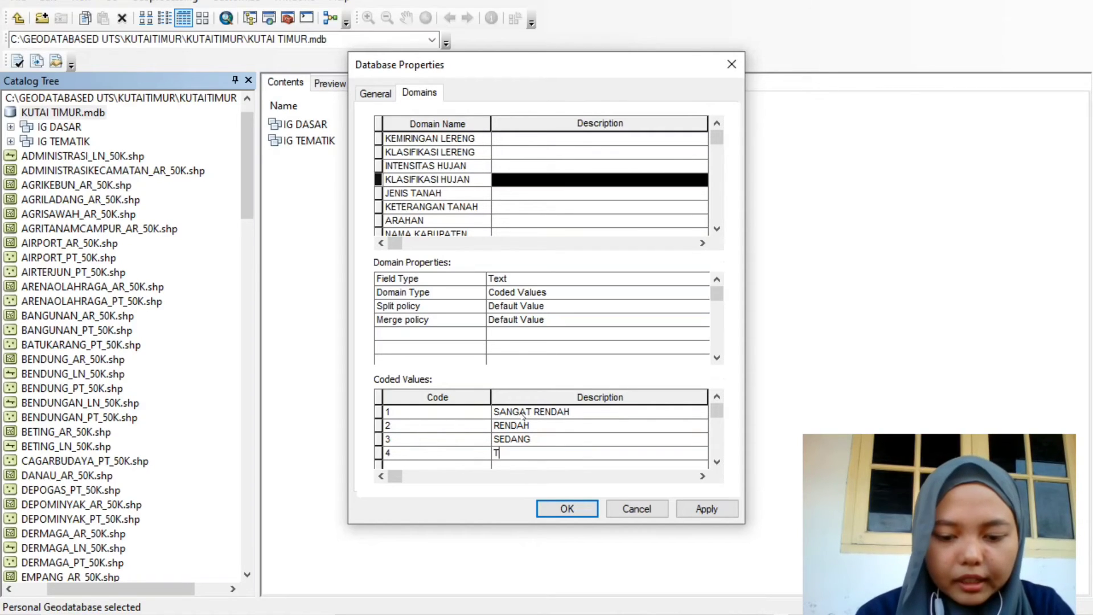
{"action": "key", "text": "BackSpace"}
{"action": "key", "text": "BackSpace"}
{"action": "key", "text": "BackSpace"}
{"action": "type", "text": "INGGI"}
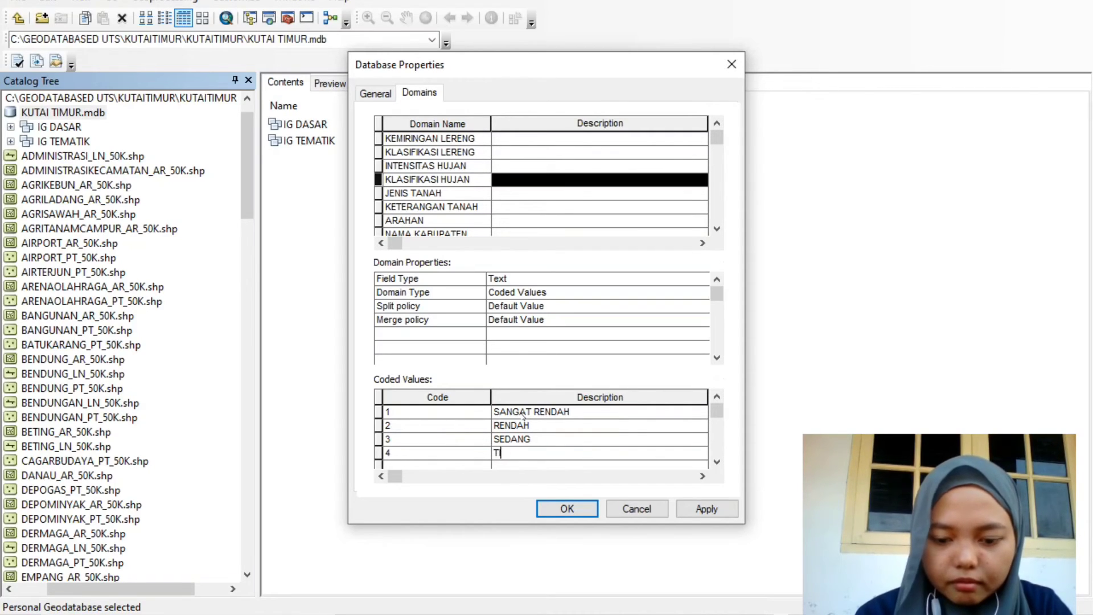
Add the codes 1 through 7 to the coded values of the JENIS TANAH domain
{"action": "left_click", "coordinate": [447, 194]}
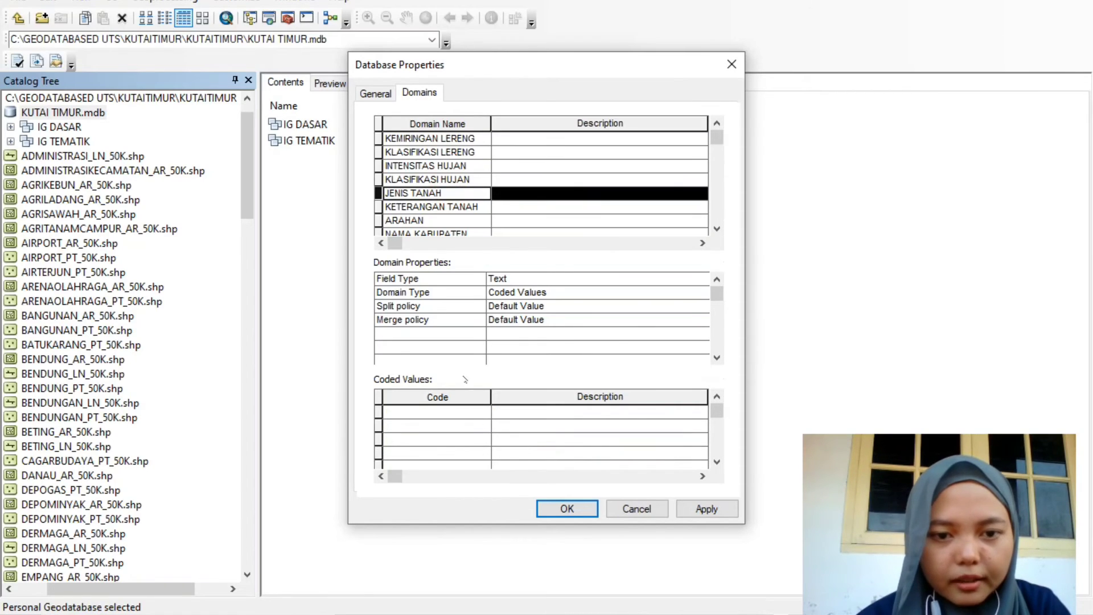
{"action": "left_click", "coordinate": [445, 412]}
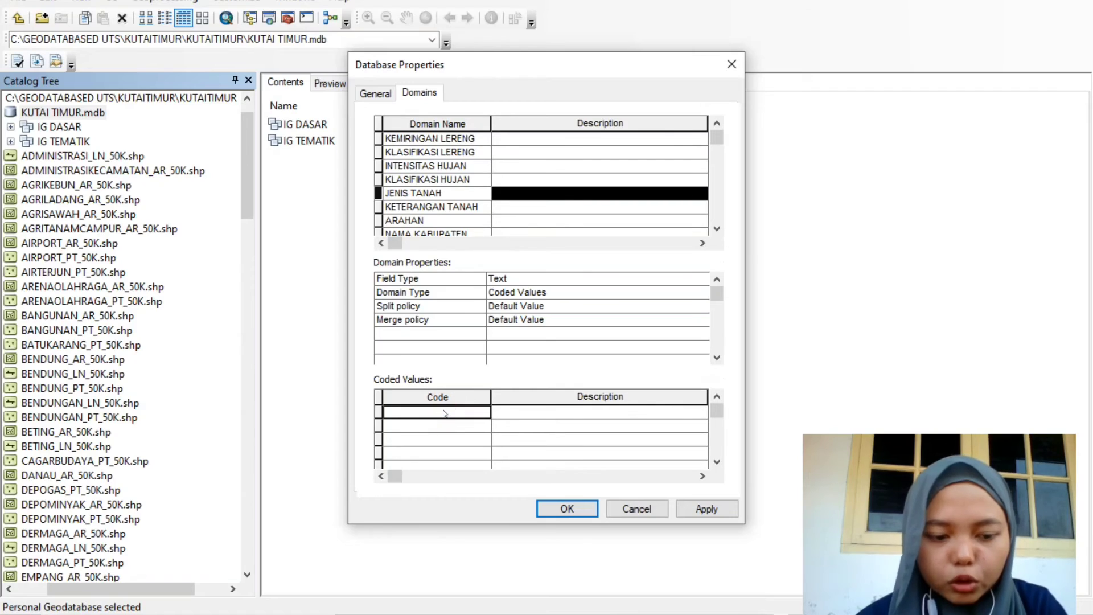
{"action": "type", "text": "1"}
{"action": "key", "text": "Return"}
{"action": "type", "text": "2"}
{"action": "key", "text": "Return"}
{"action": "type", "text": "3"}
{"action": "key", "text": "Return"}
{"action": "type", "text": "4"}
{"action": "key", "text": "Return"}
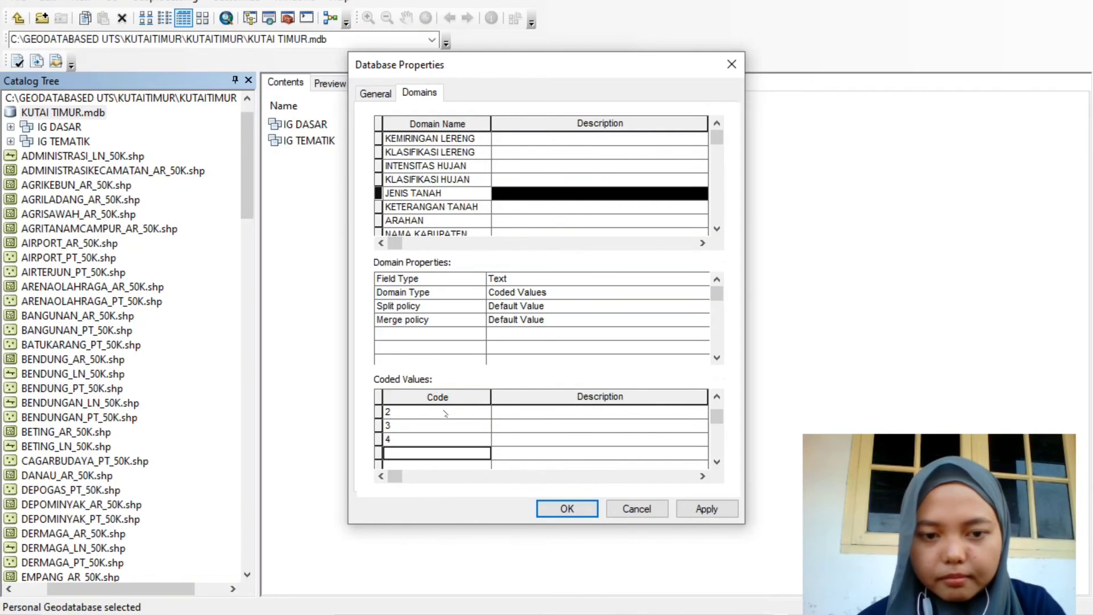
{"action": "type", "text": "5"}
{"action": "key", "text": "Return"}
{"action": "type", "text": "6"}
{"action": "key", "text": "Return"}
{"action": "type", "text": "7"}
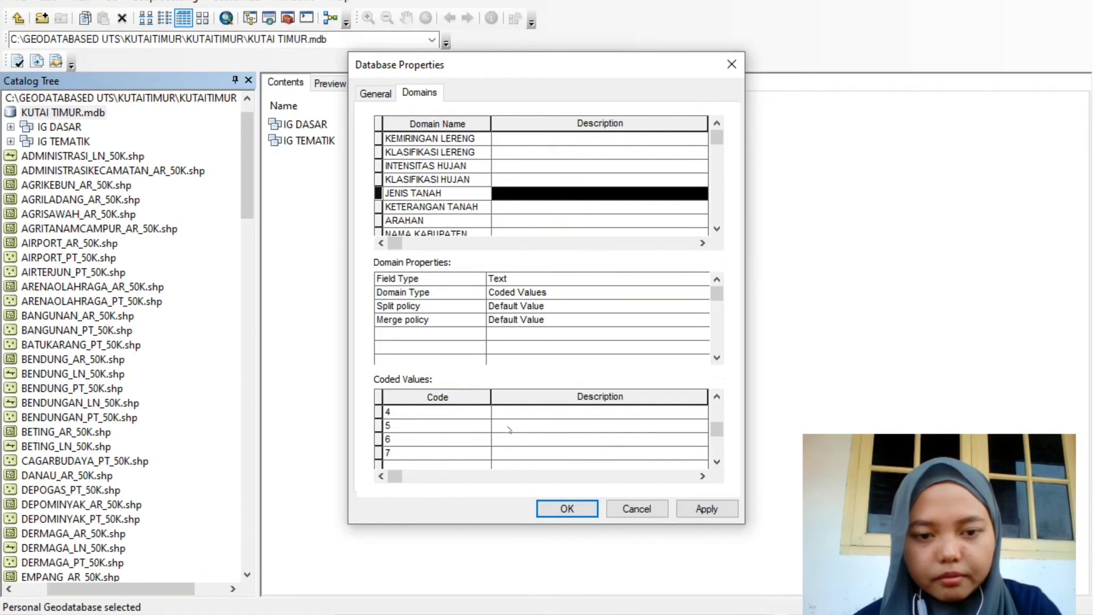
Describe codes 1 and 2 of the JENIS TANAH domain as REGOSOL and KAMBISOL
{"action": "left_click_drag", "start_coordinate": [716, 424], "coordinate": [716, 410]}
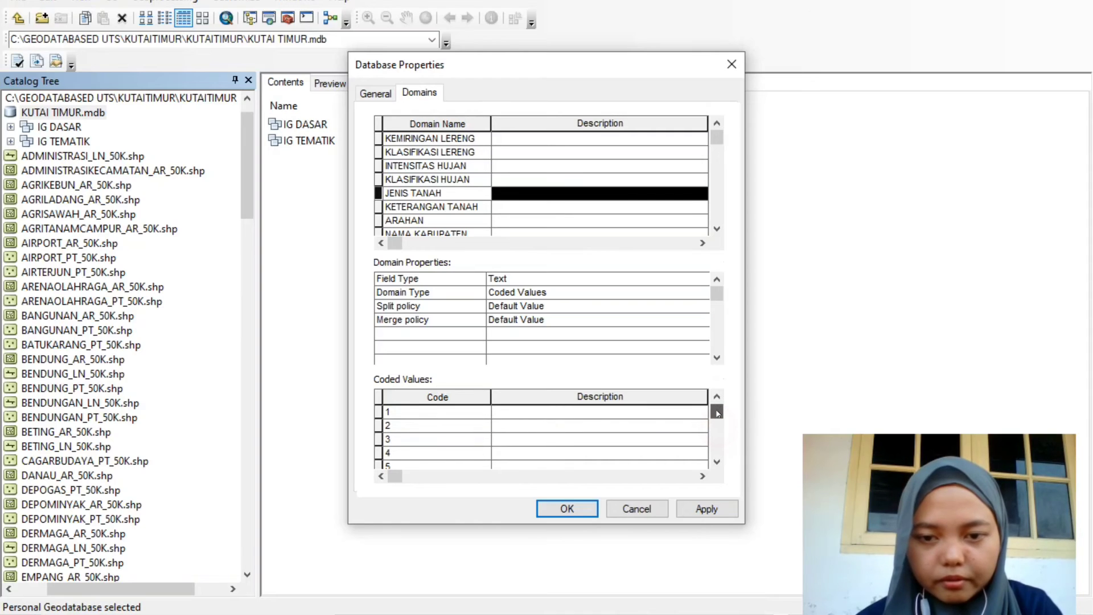
{"action": "left_click", "coordinate": [639, 412]}
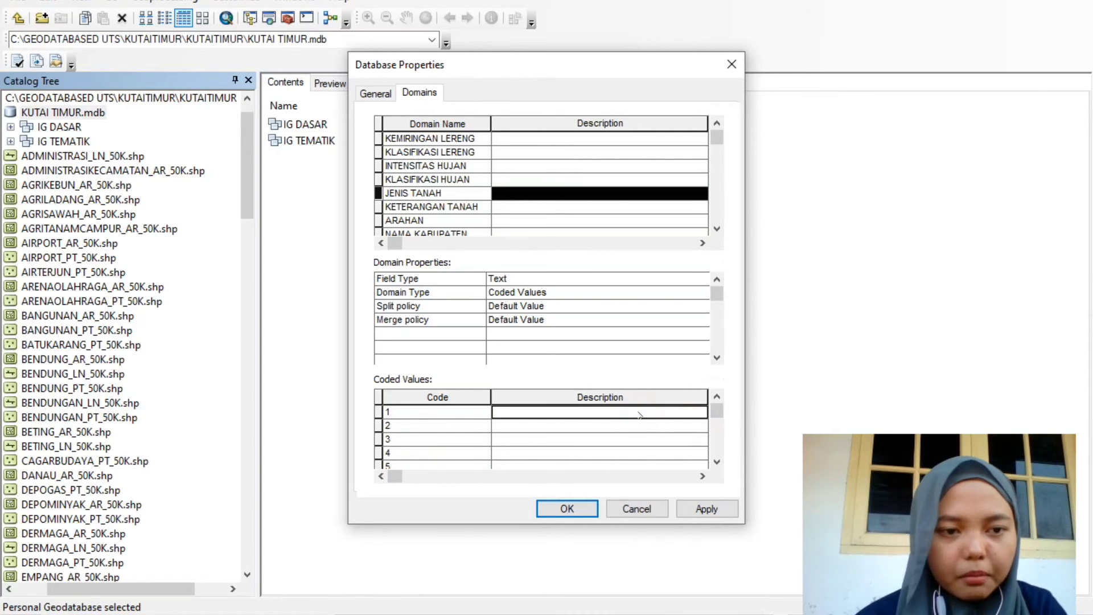
{"action": "type", "text": "REGOSOL"}
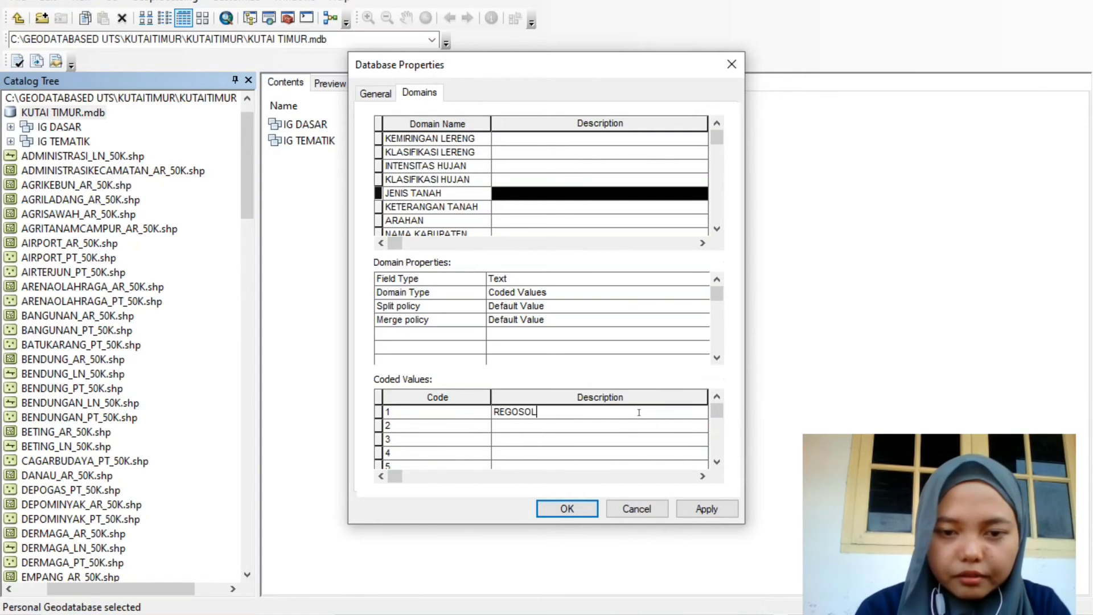
{"action": "key", "text": "Return"}
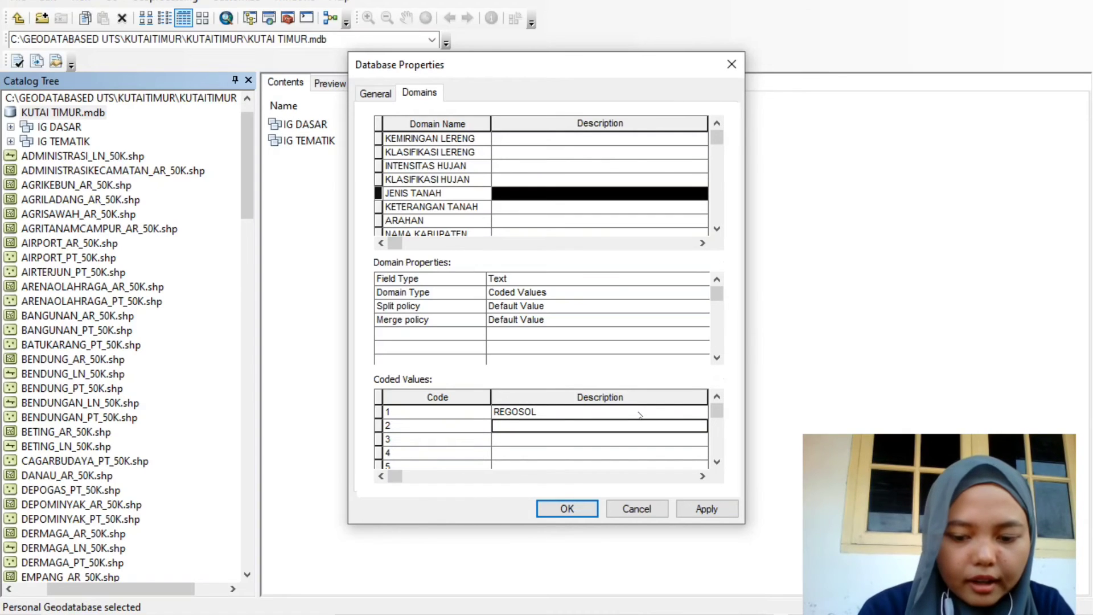
{"action": "type", "text": "KAMBISOL"}
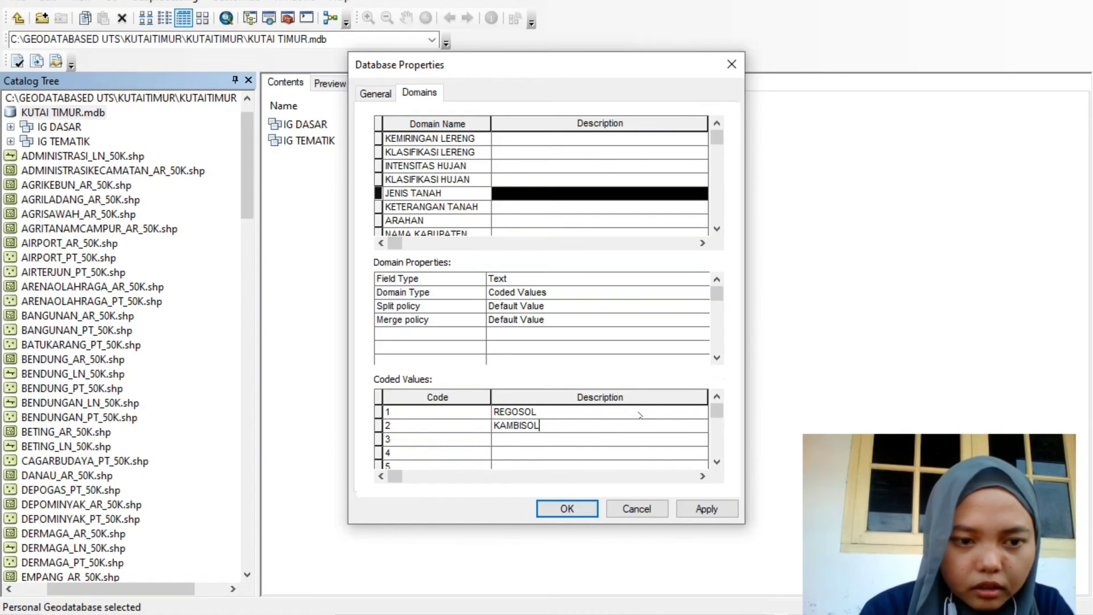
{"action": "key", "text": "Return"}
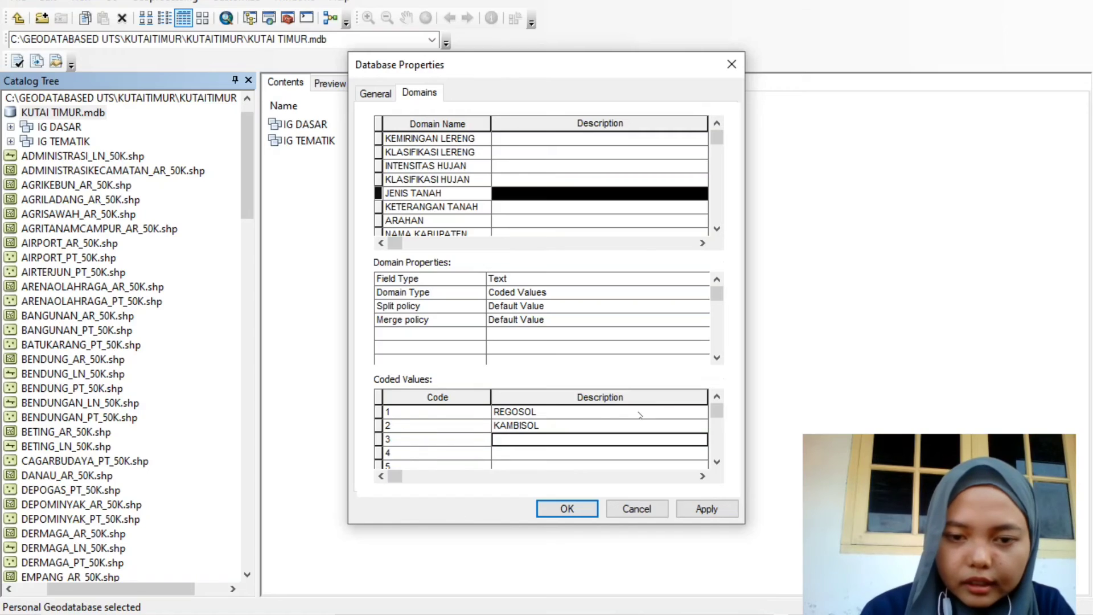
Describe codes 3 and 4 of the JENIS TANAH domain as ALUVIAL and GLEISOL
{"action": "type", "text": "ALUVIAL"}
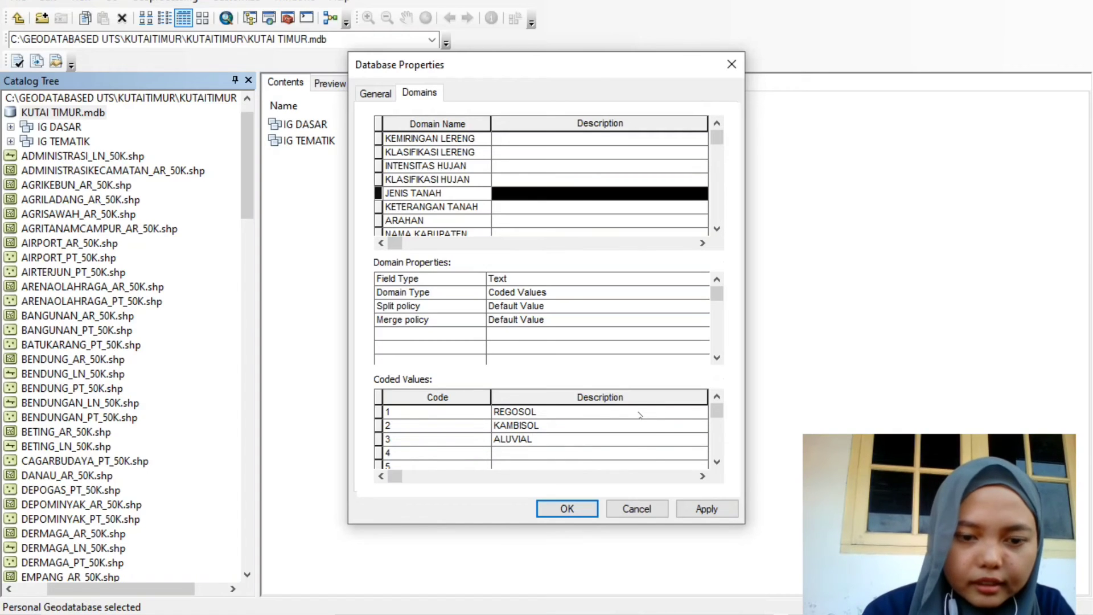
{"action": "key", "text": "Return"}
{"action": "type", "text": "GLE"}
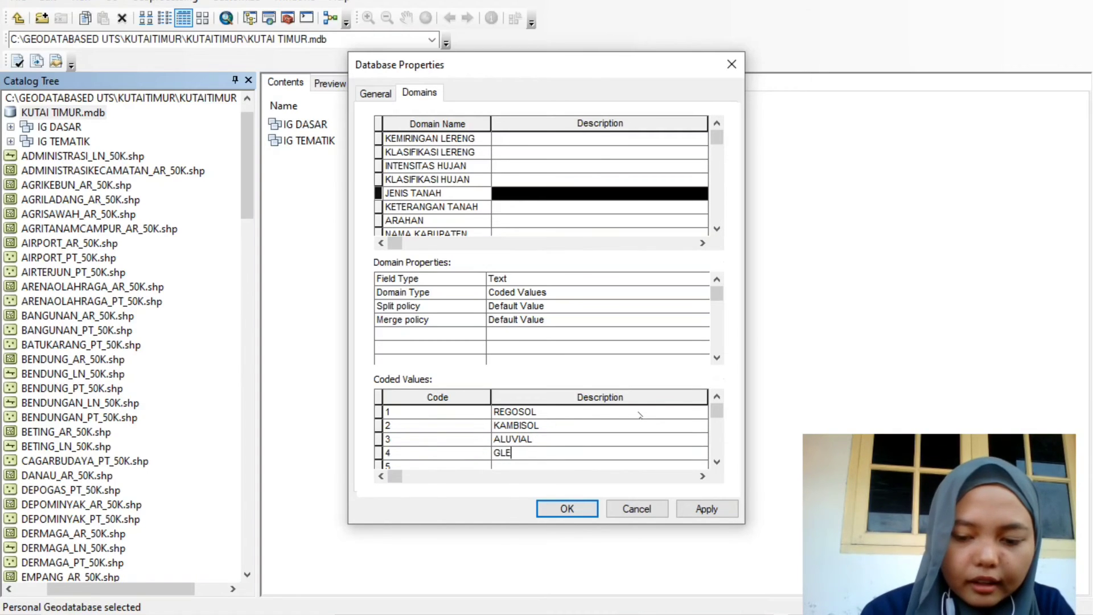
{"action": "type", "text": "ISOL"}
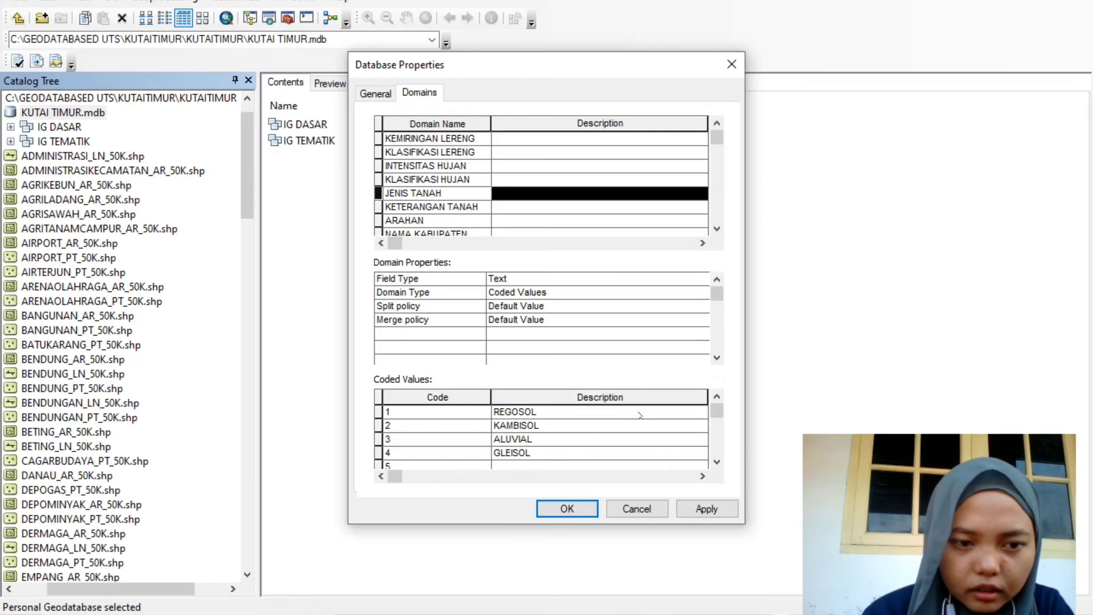
{"action": "key", "text": "Return"}
Describe codes 5 and 6 of the JENIS TANAH domain as LATOSOL and GRUMUSOL
{"action": "type", "text": "LATOSOL"}
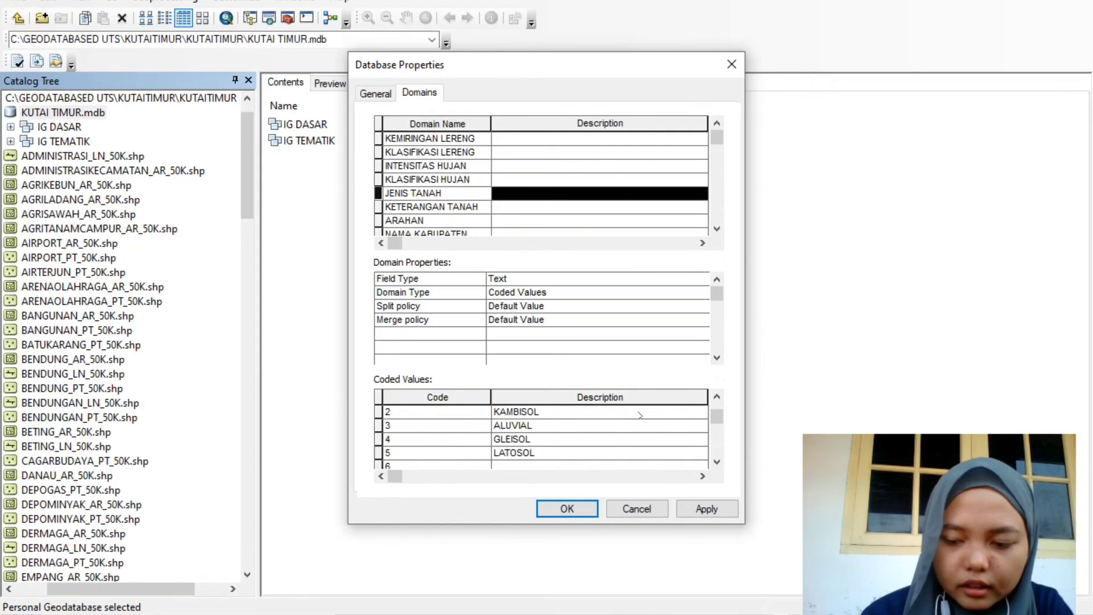
{"action": "key", "text": "Return"}
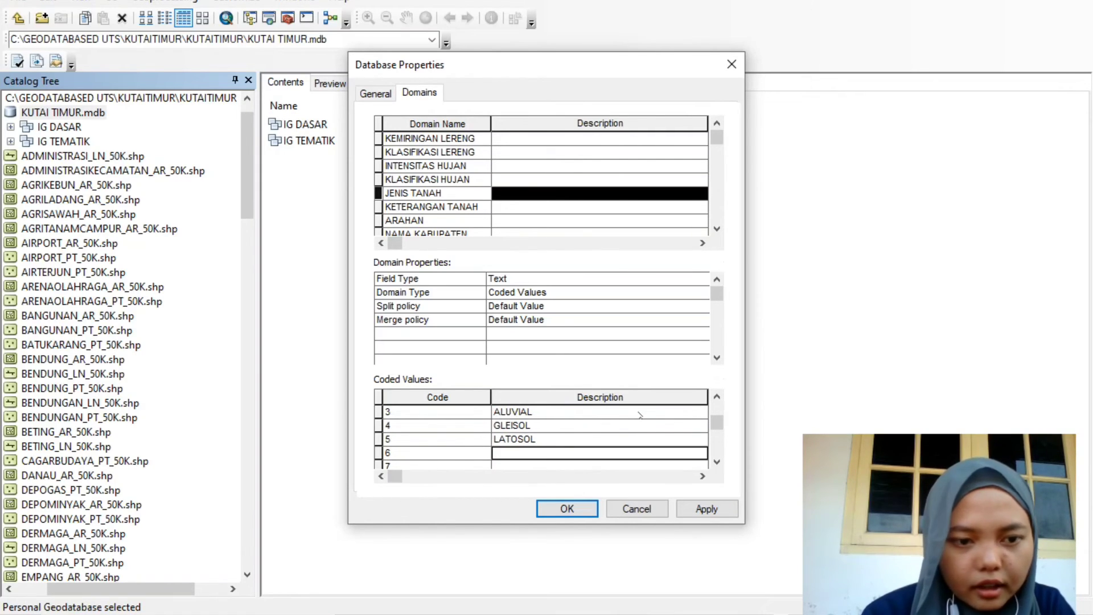
{"action": "type", "text": "GRUMUSOL"}
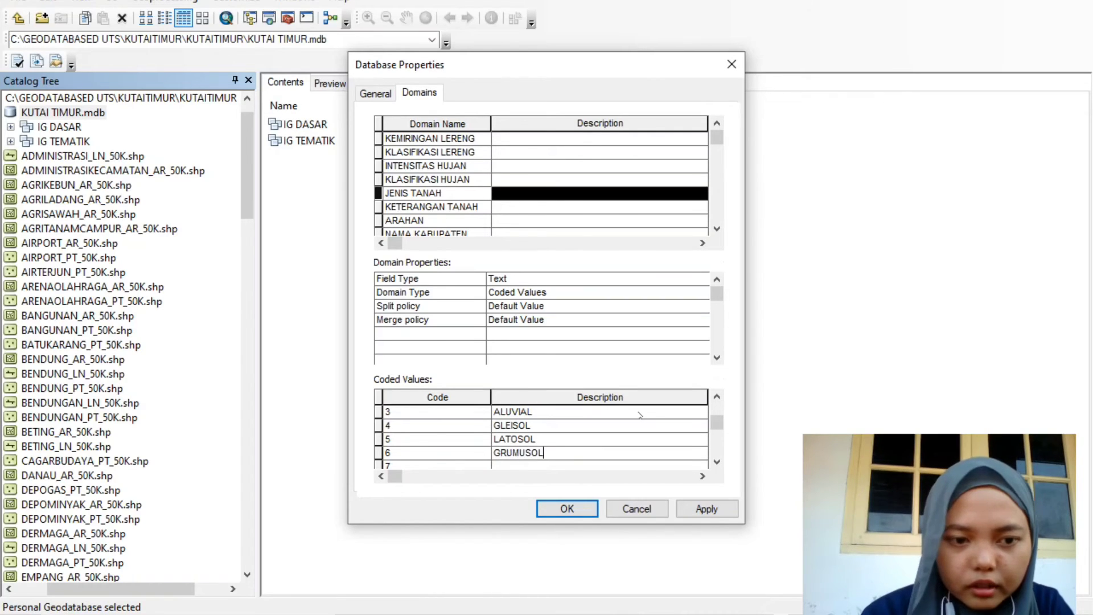
Describe code 7 of the JENIS TANAH domain as MEDITERAN
{"action": "key", "text": "Return"}
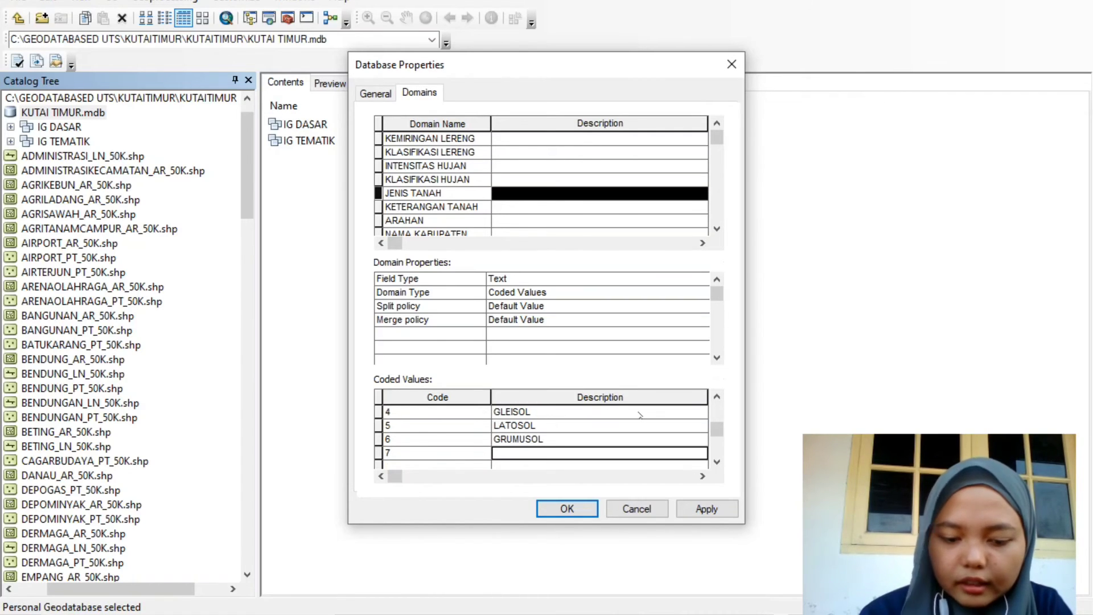
{"action": "type", "text": "MEDITERA"}
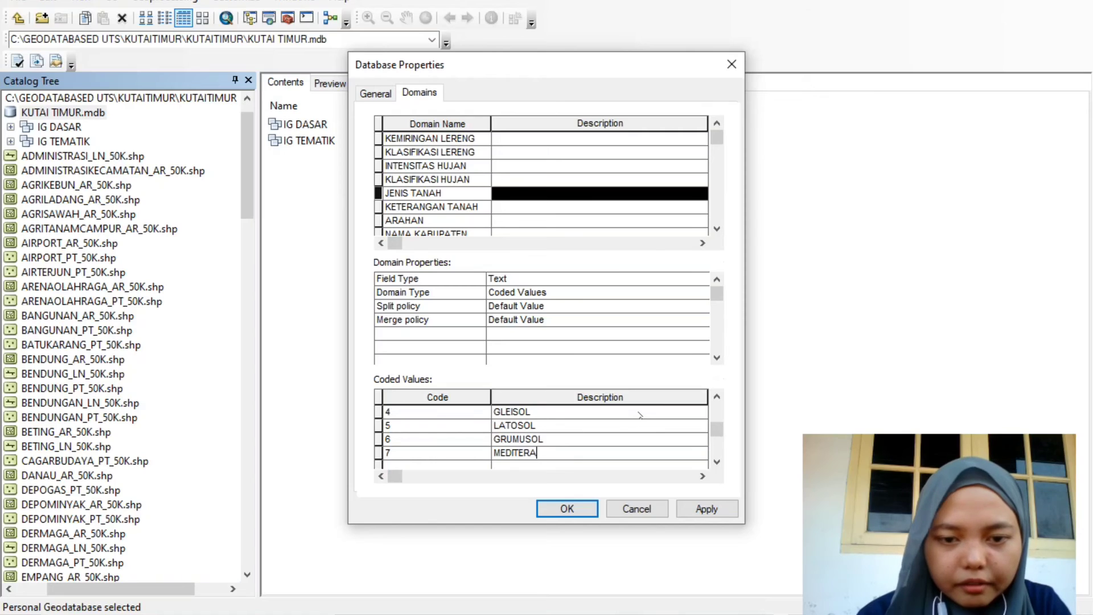
{"action": "type", "text": "N"}
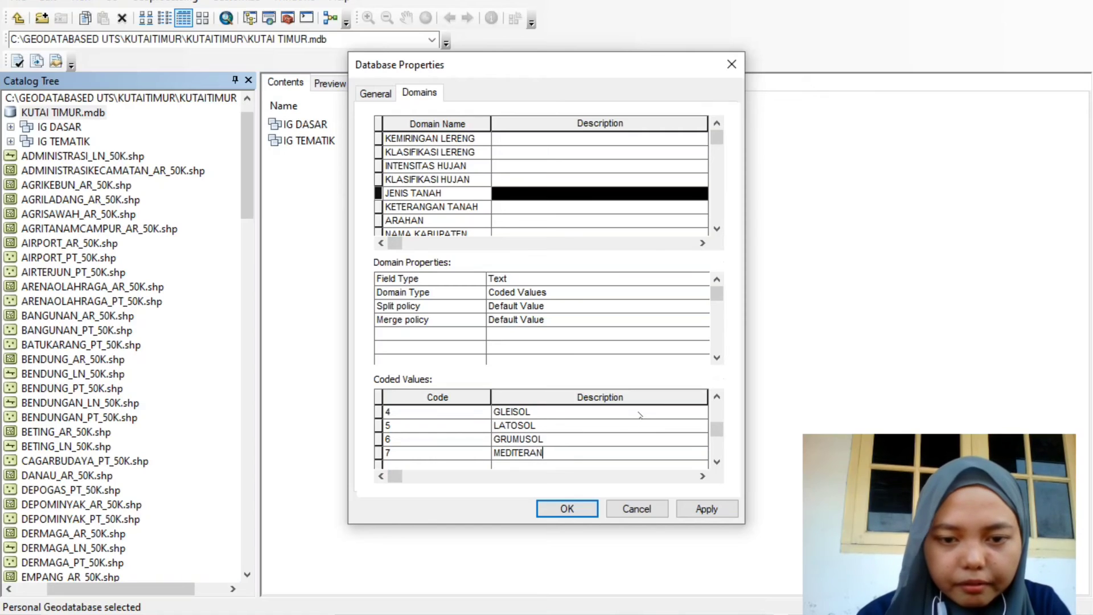
Add the codes 1 through 7 to the coded values of the KETERANGAN TANAH domain
{"action": "left_click", "coordinate": [471, 210]}
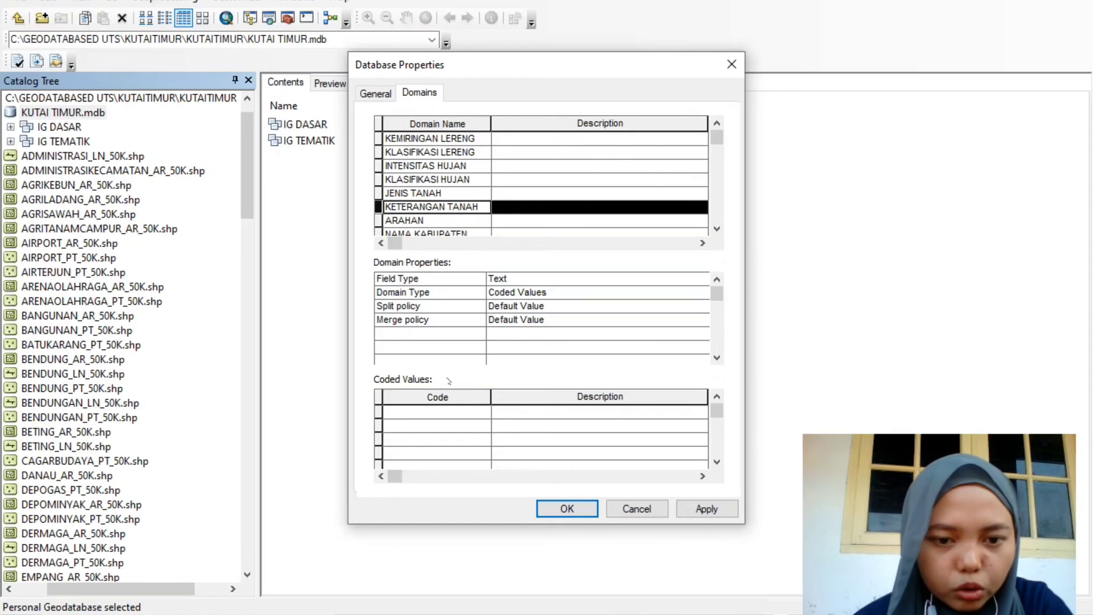
{"action": "left_click", "coordinate": [452, 418]}
{"action": "type", "text": "1"}
{"action": "key", "text": "Down"}
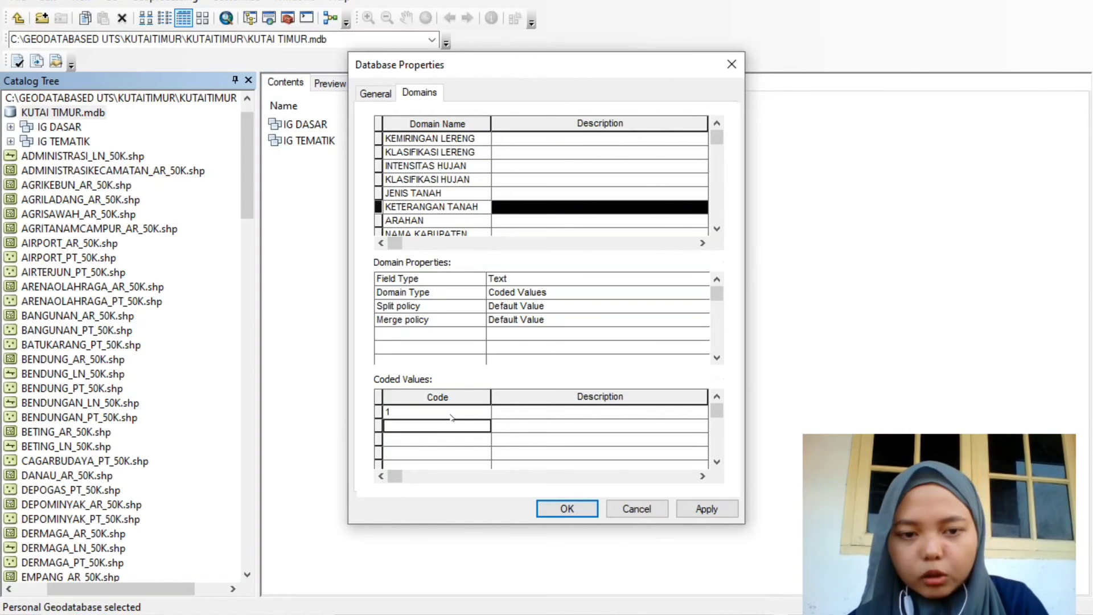
{"action": "type", "text": "2"}
{"action": "key", "text": "Down"}
{"action": "type", "text": "3"}
{"action": "key", "text": "Down"}
{"action": "type", "text": "4"}
{"action": "key", "text": "Down"}
{"action": "type", "text": "5"}
{"action": "key", "text": "Down"}
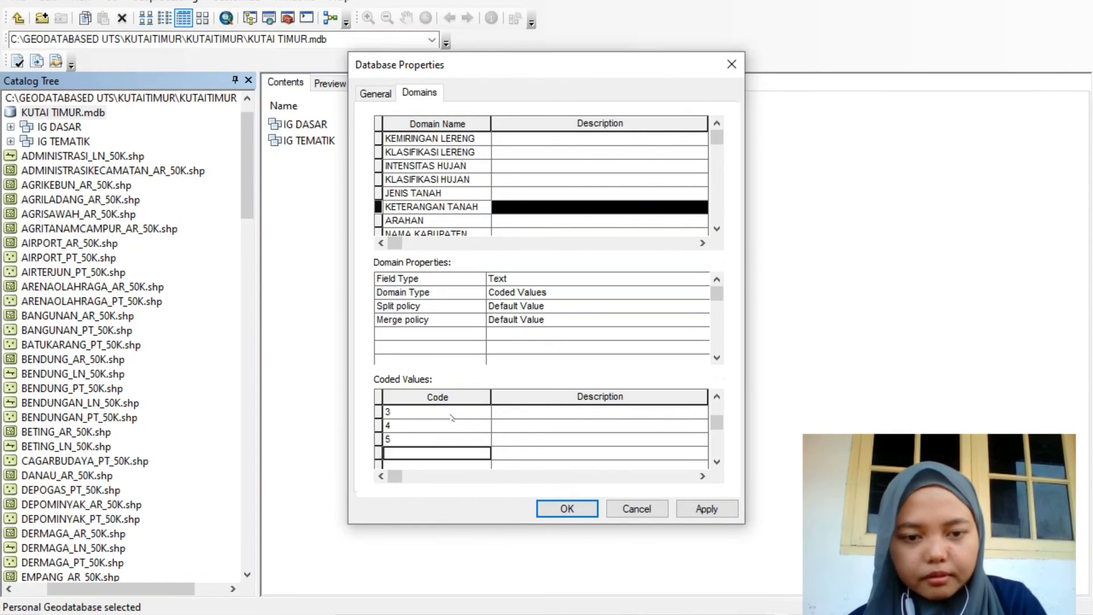
{"action": "type", "text": "6"}
{"action": "key", "text": "Down"}
{"action": "type", "text": "7"}
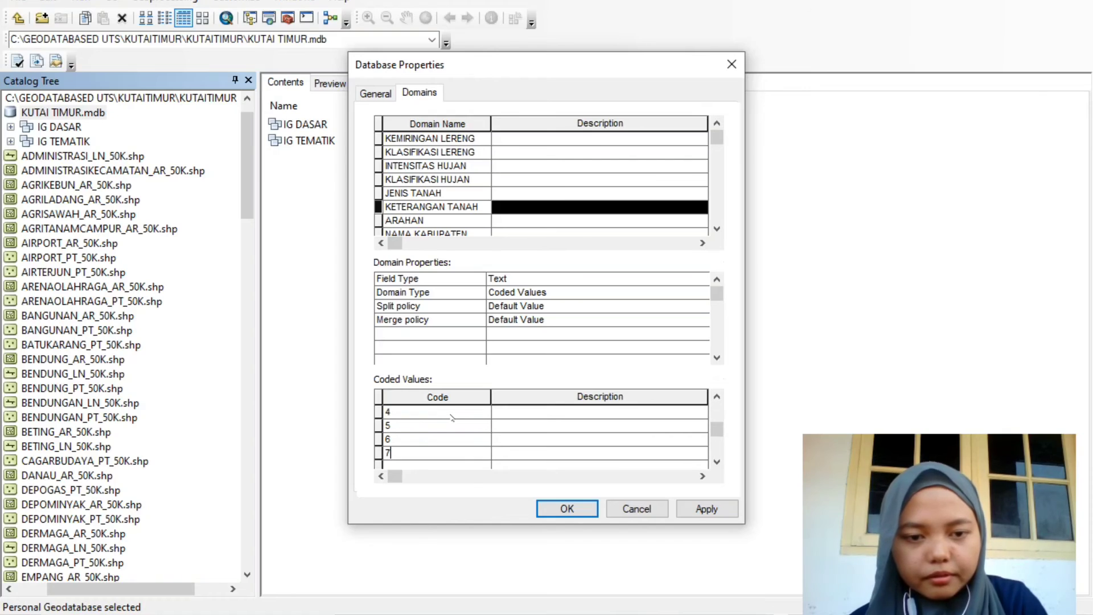
Describe codes 1 and 2 of the KETERANGAN TANAH domain as SANGAT PEKA and AGAK PEKA
{"action": "left_click", "coordinate": [717, 428]}
{"action": "left_click_drag", "start_coordinate": [719, 427], "coordinate": [716, 405]}
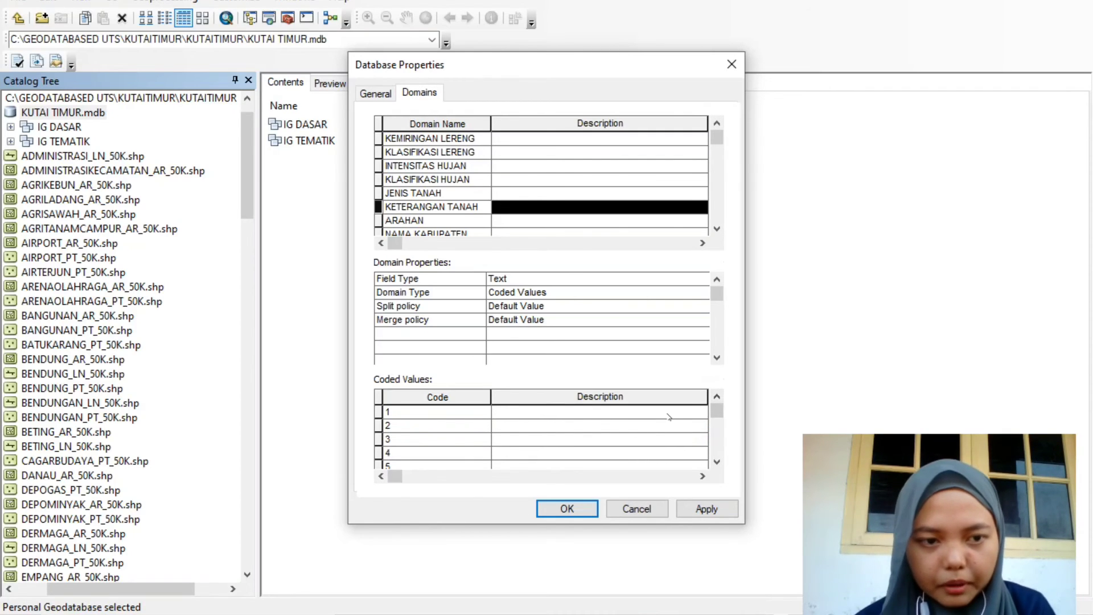
{"action": "left_click", "coordinate": [668, 413]}
{"action": "type", "text": "SA"}
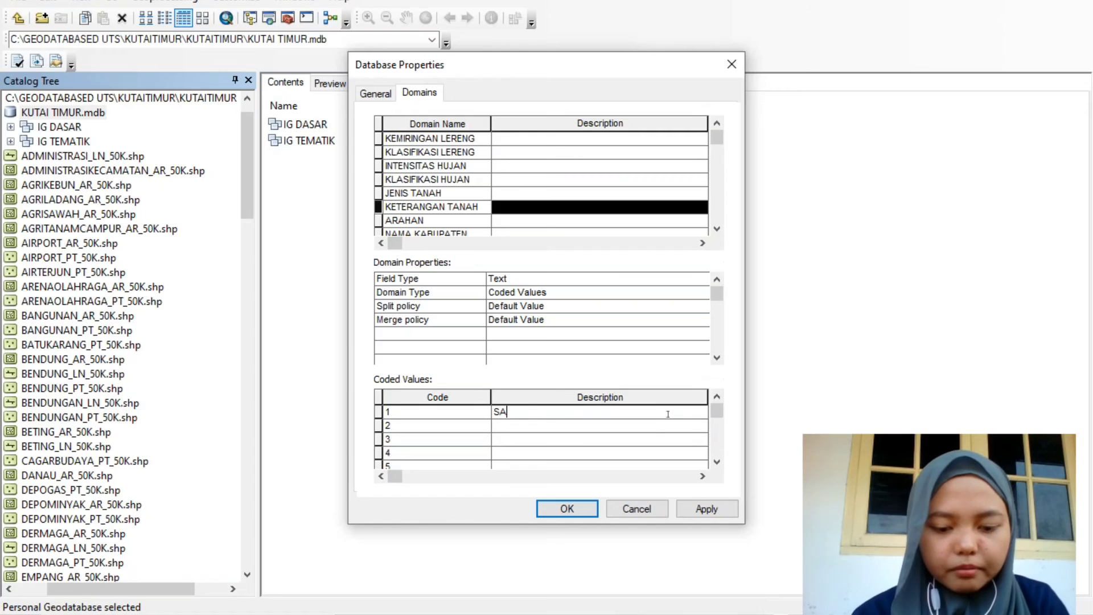
{"action": "type", "text": "NGAT PEKA"}
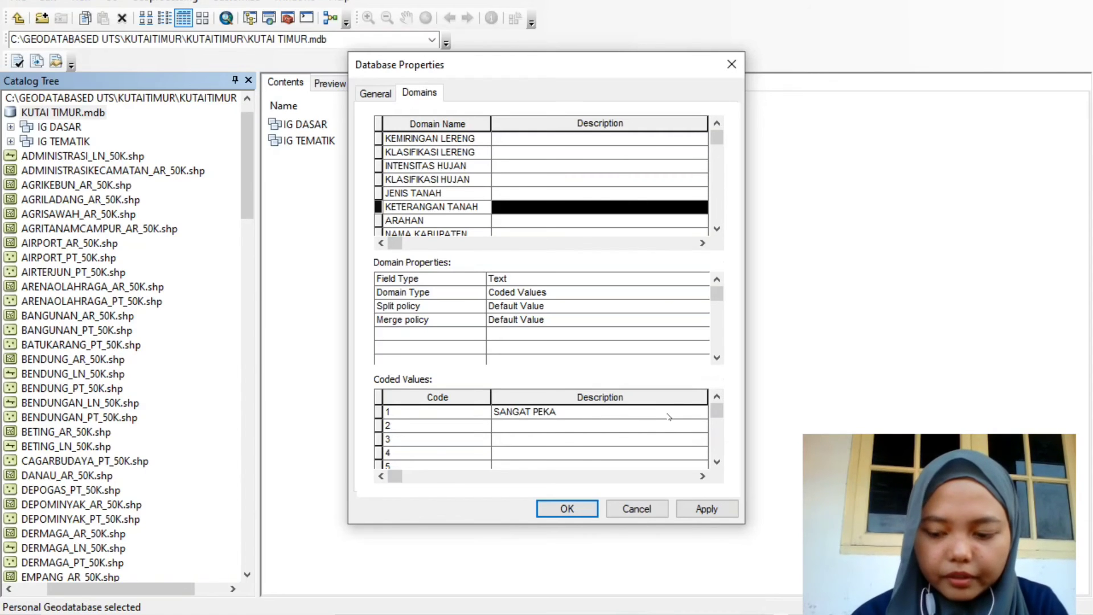
{"action": "key", "text": "Return"}
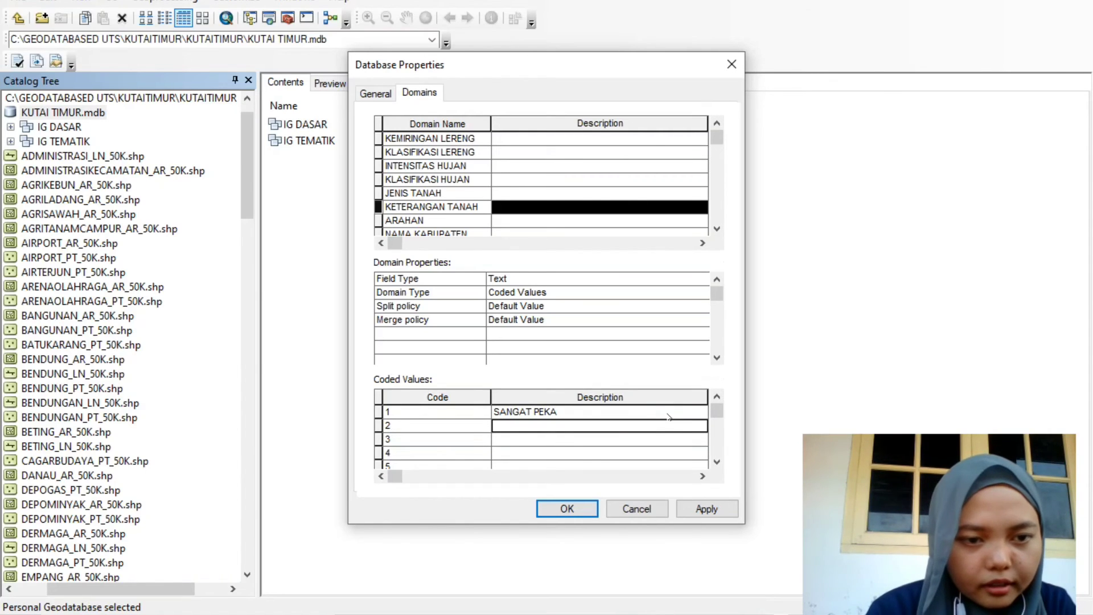
{"action": "type", "text": "AGAK PEKA"}
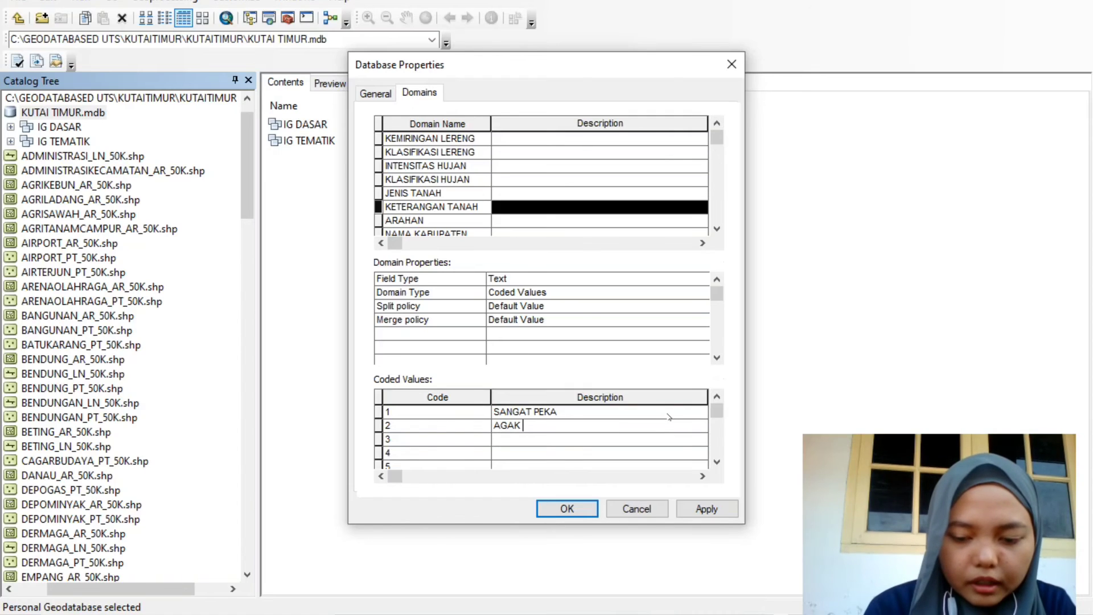
{"action": "left_click", "coordinate": [668, 415]}
{"action": "key", "text": "Down"}
{"action": "key", "text": "Down"}
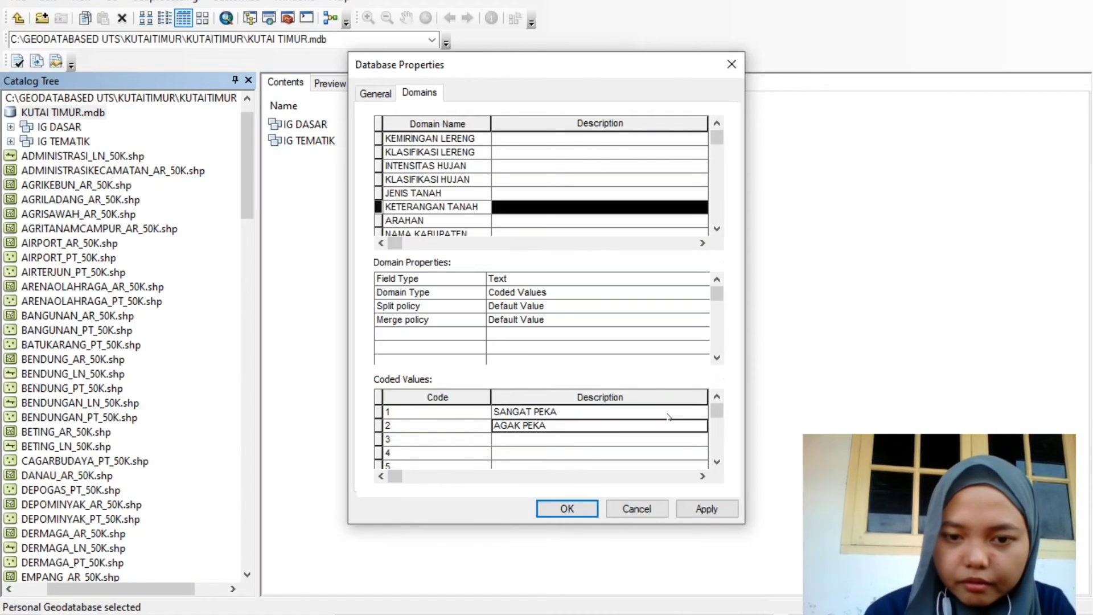
Describe both codes 3 and 4 of the KETERANGAN TANAH domain as TIDAK PEKA
{"action": "type", "text": "TIDAK PEKA"}
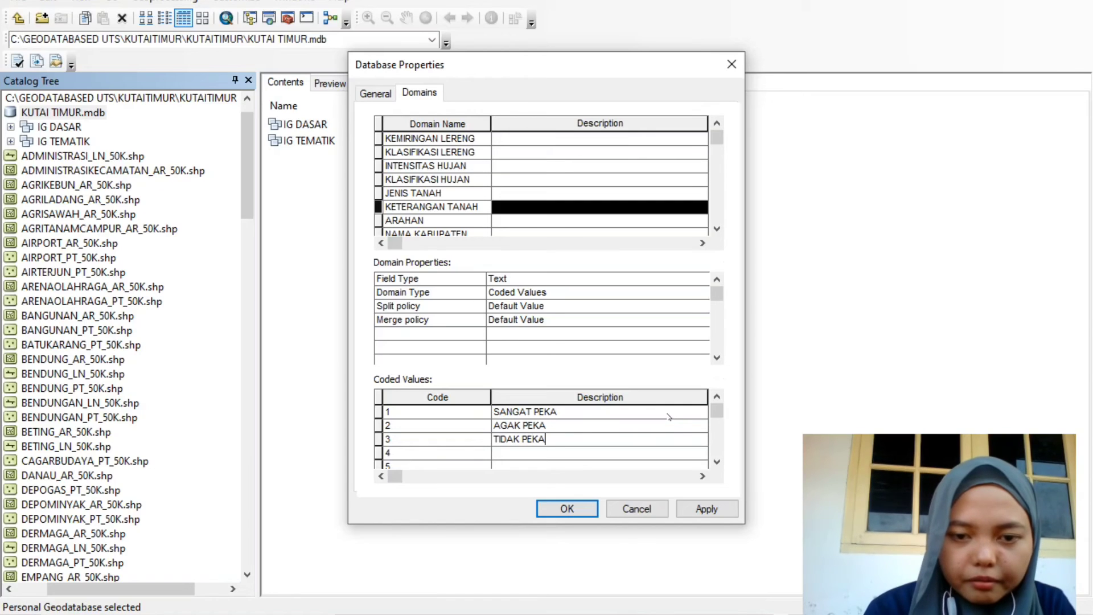
{"action": "key", "text": "Down"}
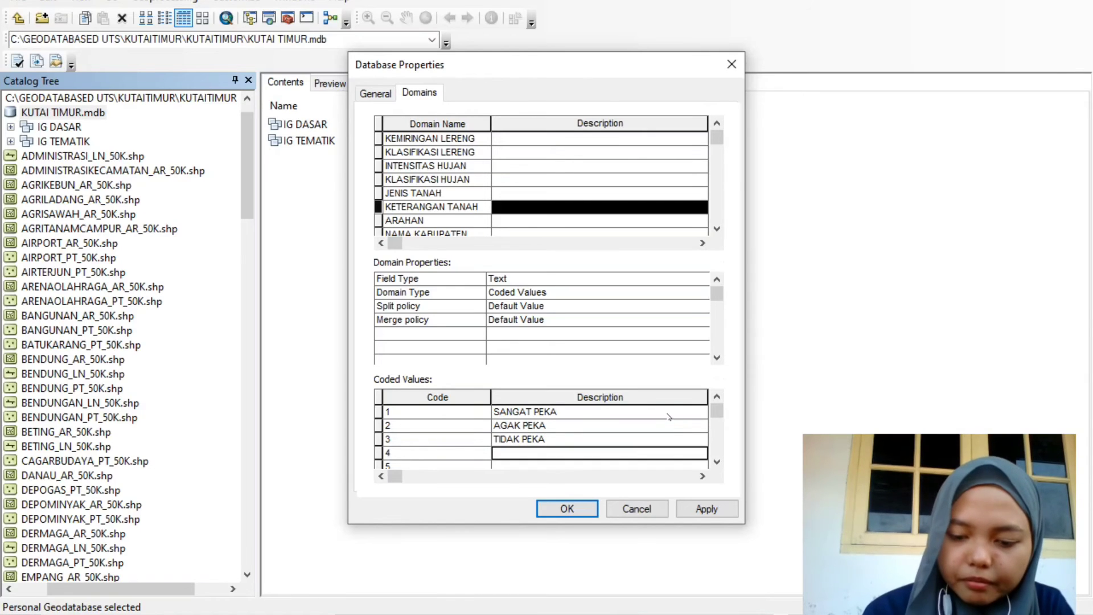
{"action": "type", "text": "TIDAK PEKA"}
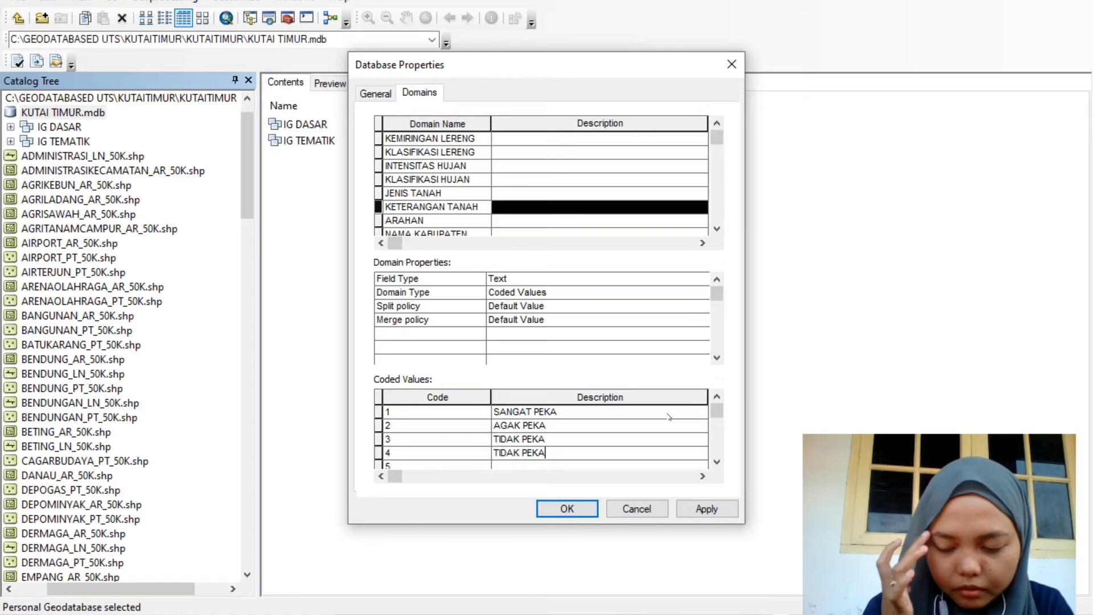
{"action": "key", "text": "Down"}
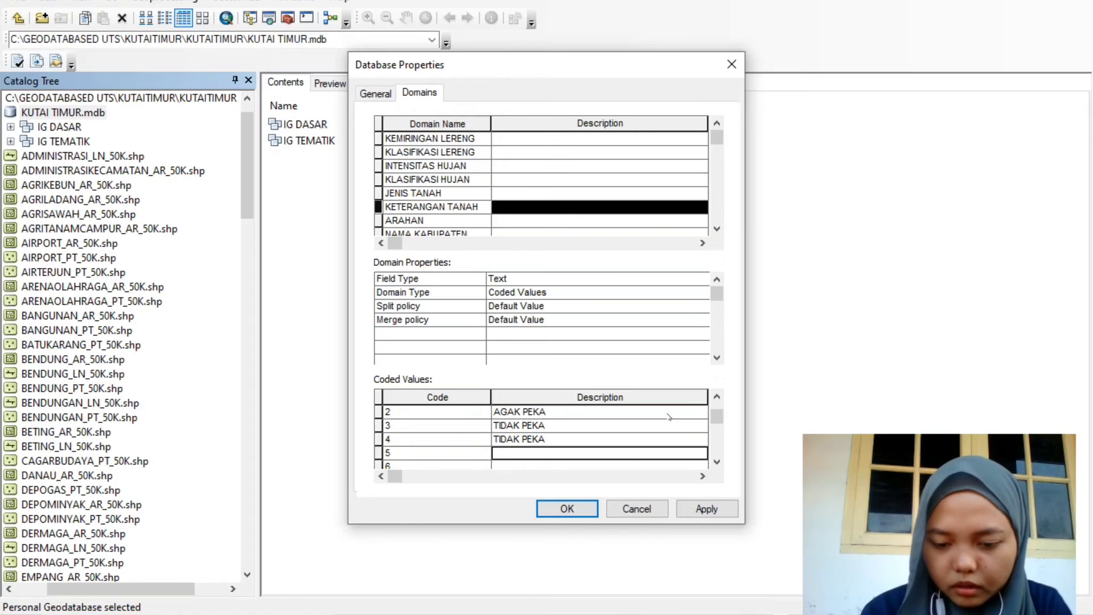
Describe codes 5, 6 and 7 of the KETERANGAN TANAH domain as KURANG PEKA, PEKA and AGAK PEKA
{"action": "type", "text": "KURANG PEKA"}
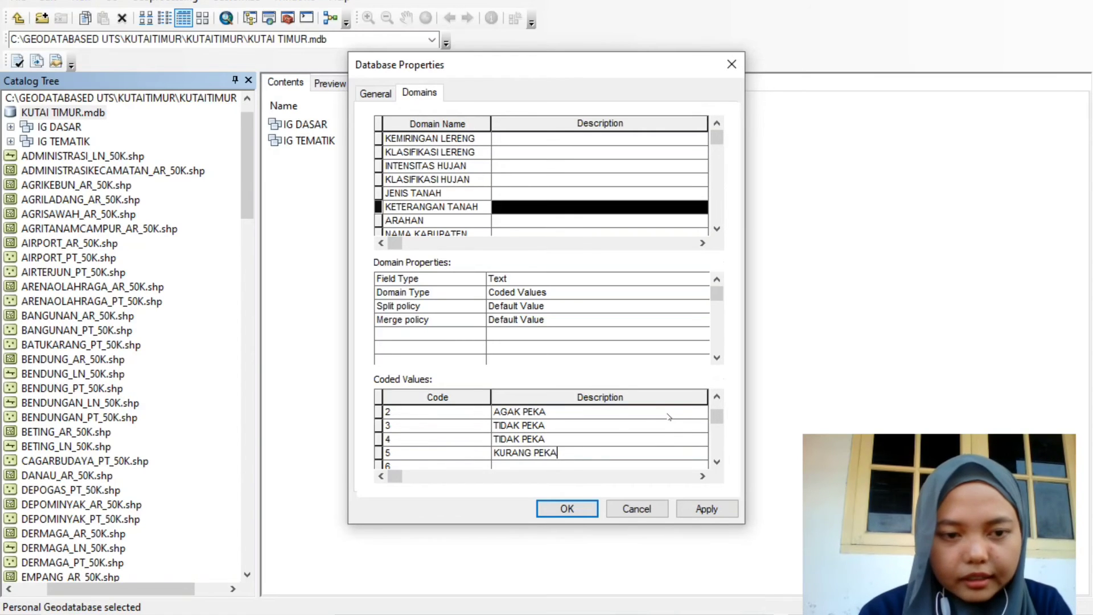
{"action": "key", "text": "Down"}
{"action": "type", "text": "PEKA"}
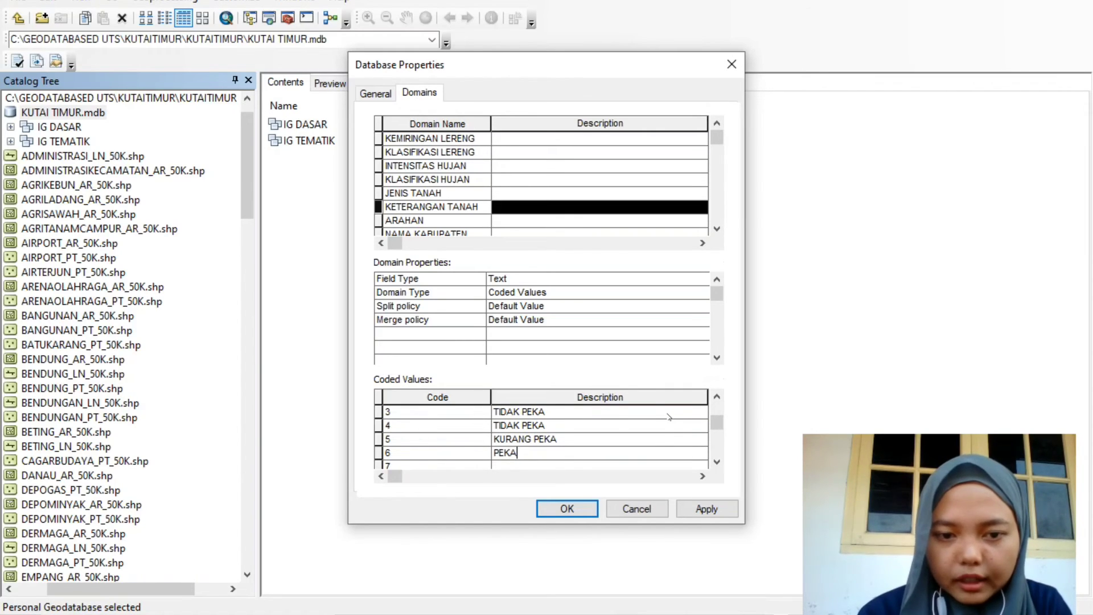
{"action": "key", "text": "Down"}
{"action": "type", "text": "AGAK OE"}
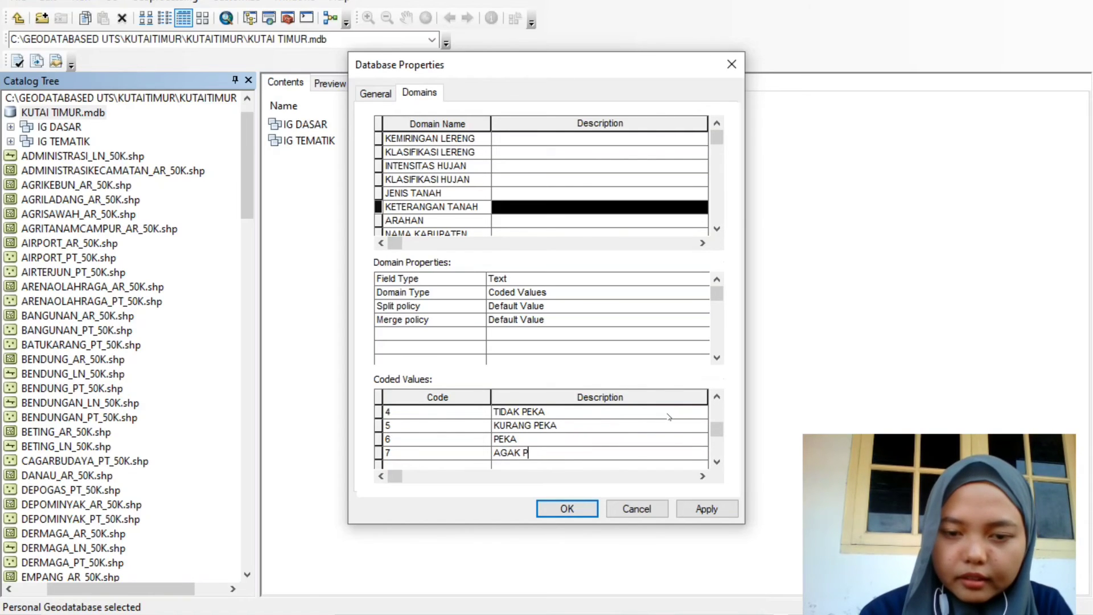
{"action": "type", "text": "KA"}
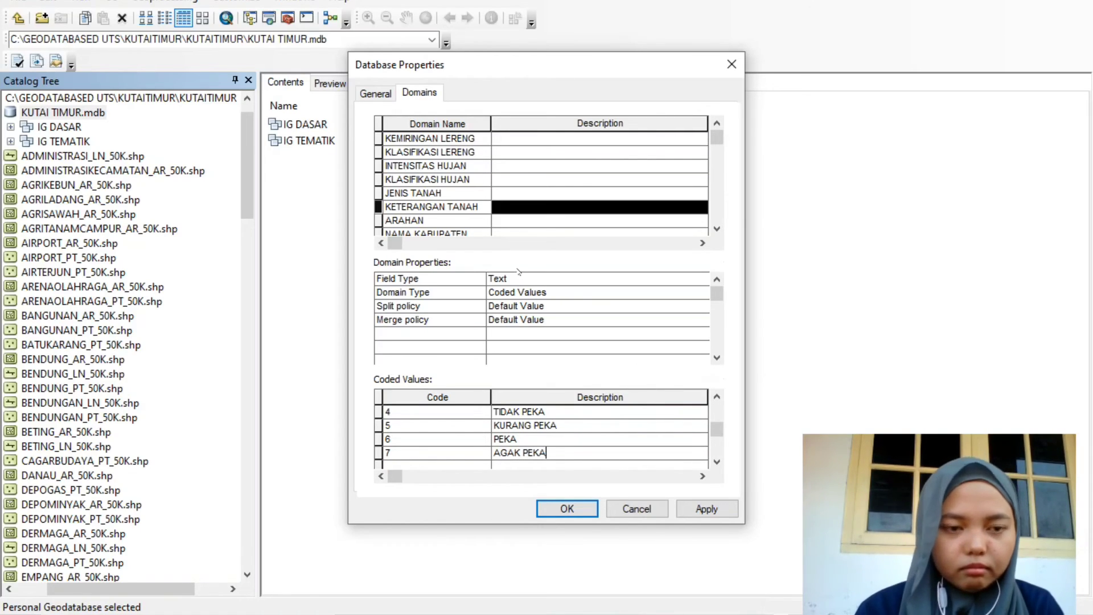
Add the codes 1 through 4 to the coded values of the ARAHAN domain
{"action": "left_click", "coordinate": [449, 222]}
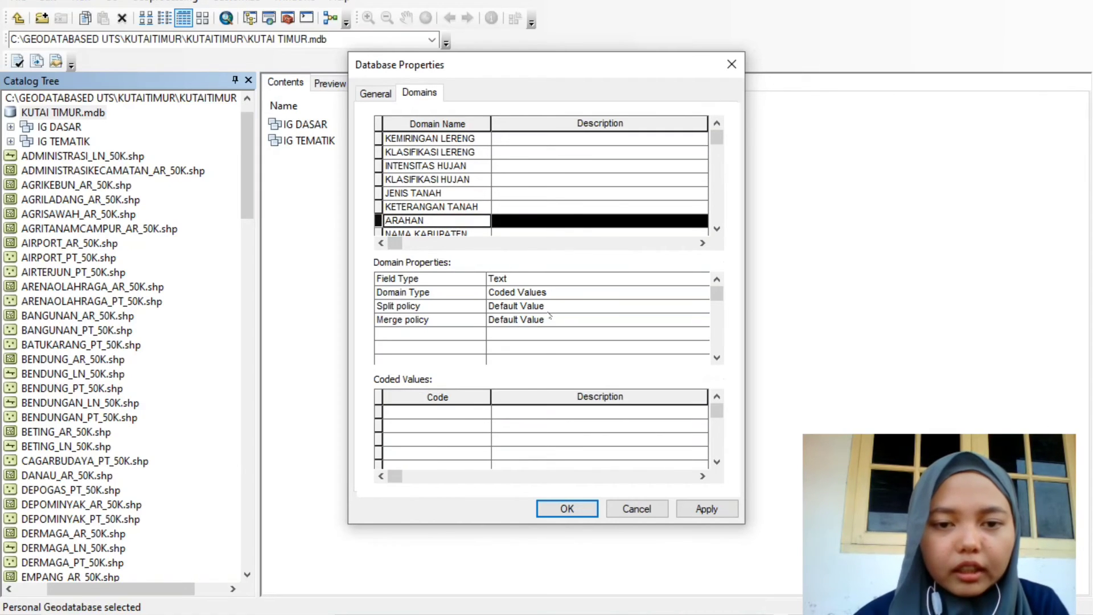
{"action": "left_click", "coordinate": [445, 412]}
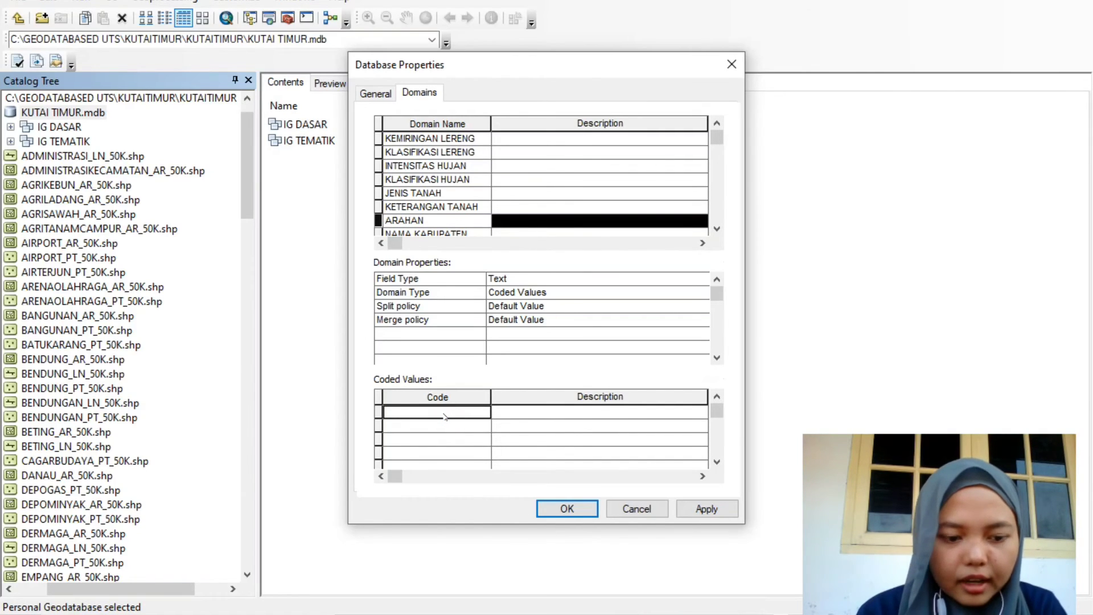
{"action": "type", "text": "1"}
{"action": "key", "text": "Return"}
{"action": "type", "text": "2"}
{"action": "key", "text": "Return"}
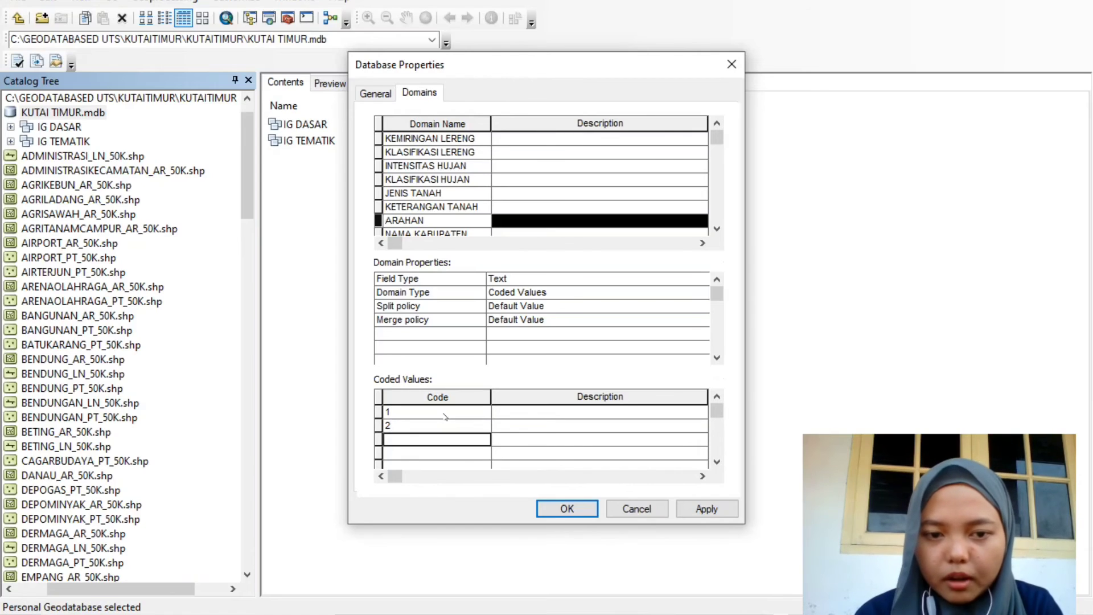
{"action": "type", "text": "3"}
{"action": "key", "text": "Return"}
{"action": "type", "text": "4"}
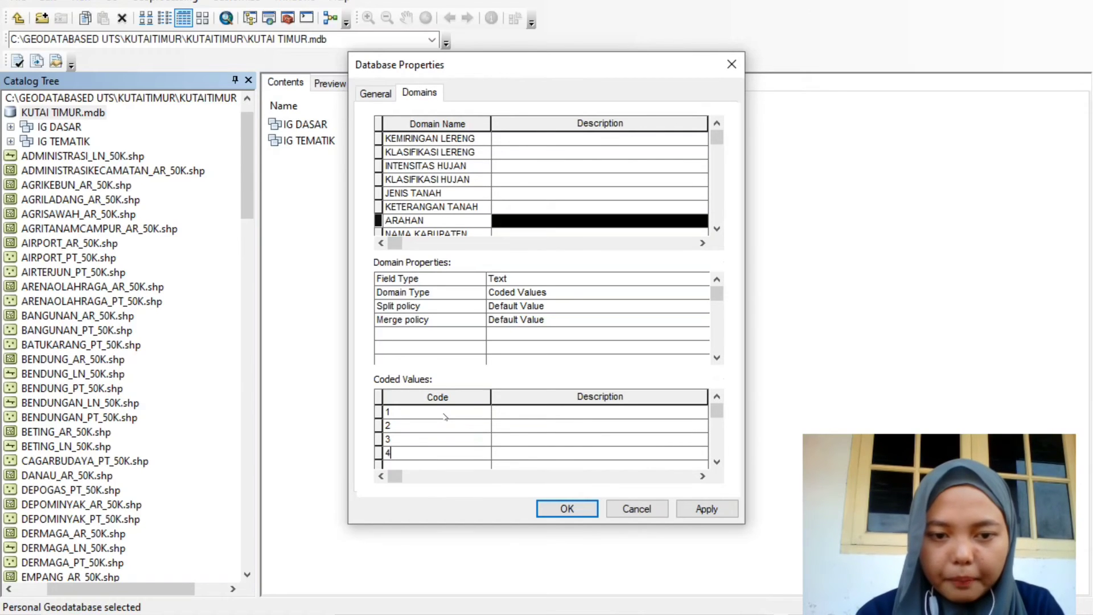
Describe codes 1 and 2 of the ARAHAN domain as KAWASAN LINDUNG and KAWASAN PENYANGGA
{"action": "left_click", "coordinate": [524, 411]}
{"action": "type", "text": "KAWASA"}
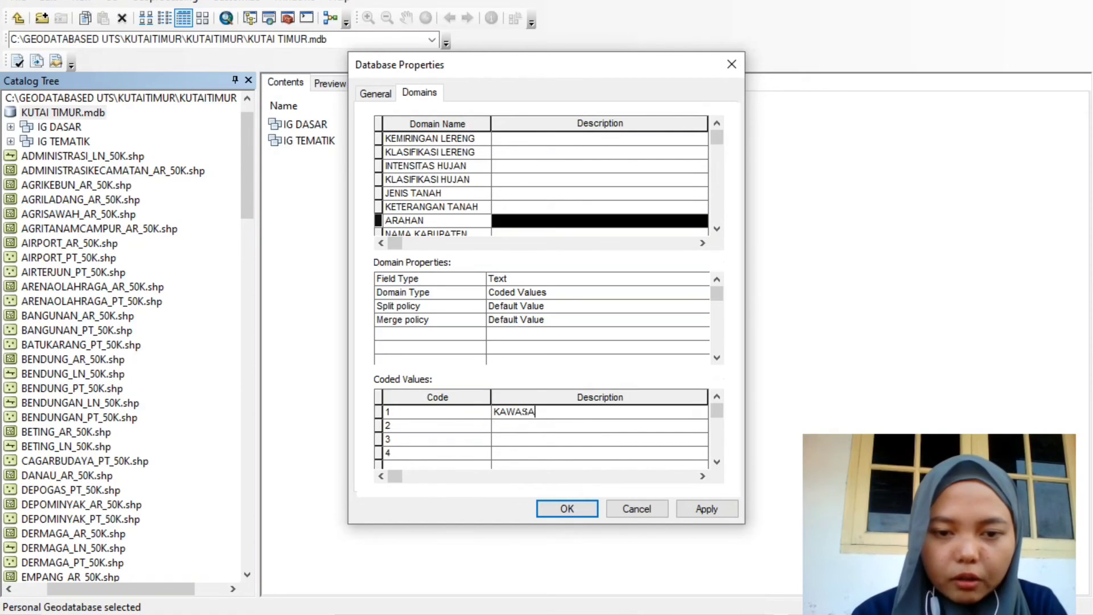
{"action": "type", "text": "N LINDUNG"}
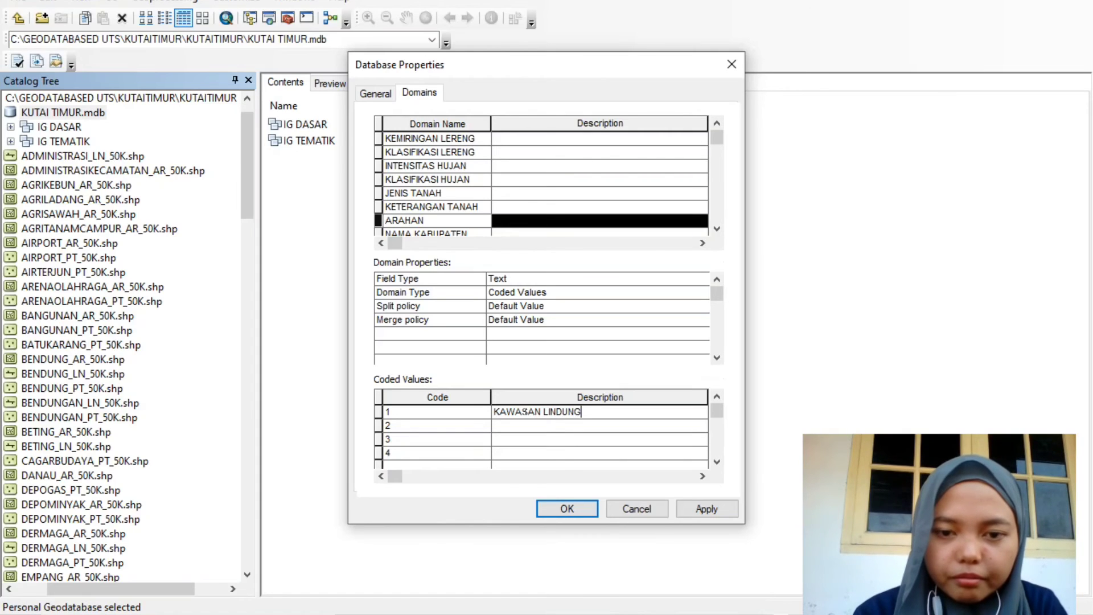
{"action": "key", "text": "Return"}
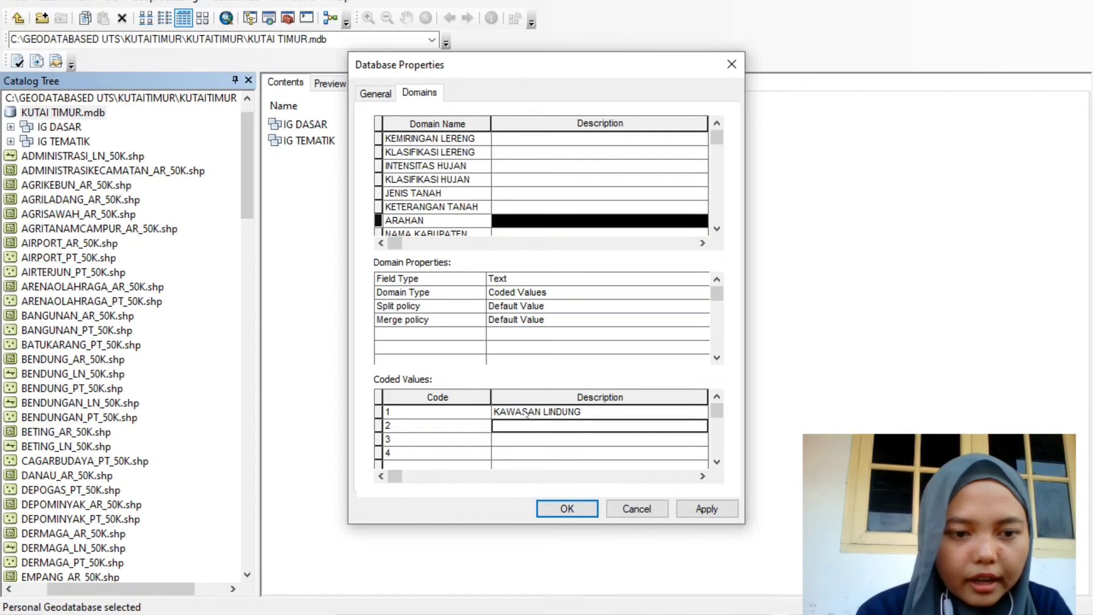
{"action": "type", "text": "KAS"}
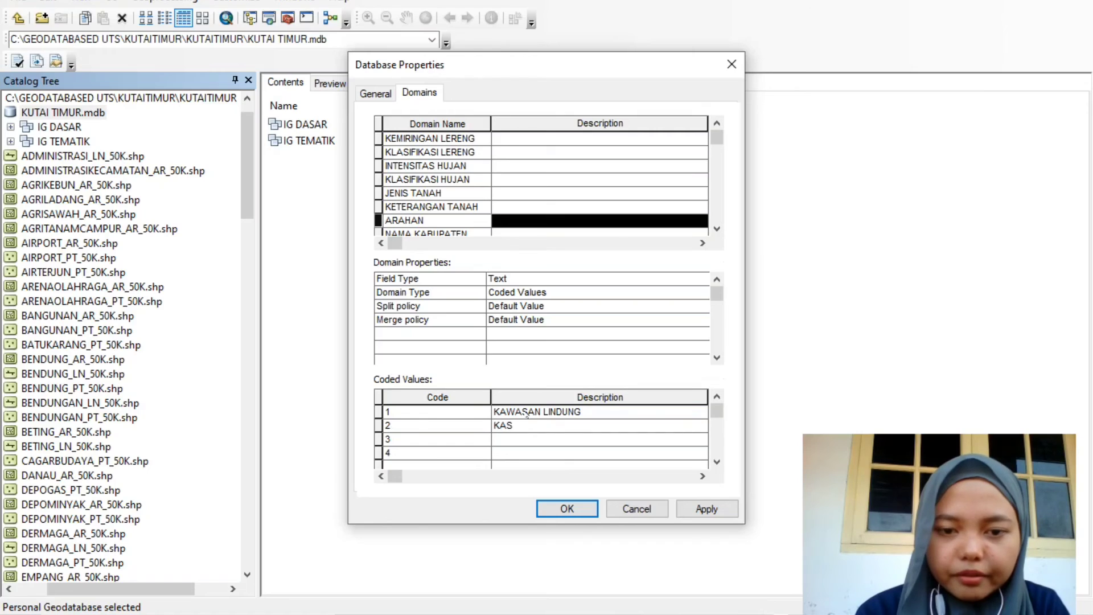
{"action": "key", "text": "BackSpace"}
{"action": "type", "text": "WASAN PE"}
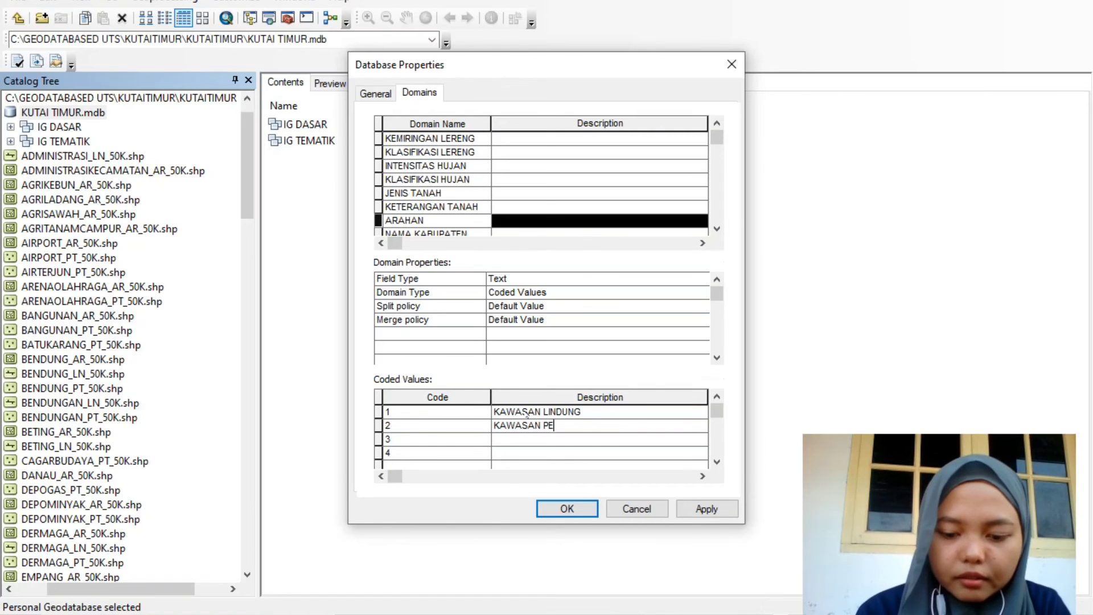
{"action": "type", "text": "NYANGGA"}
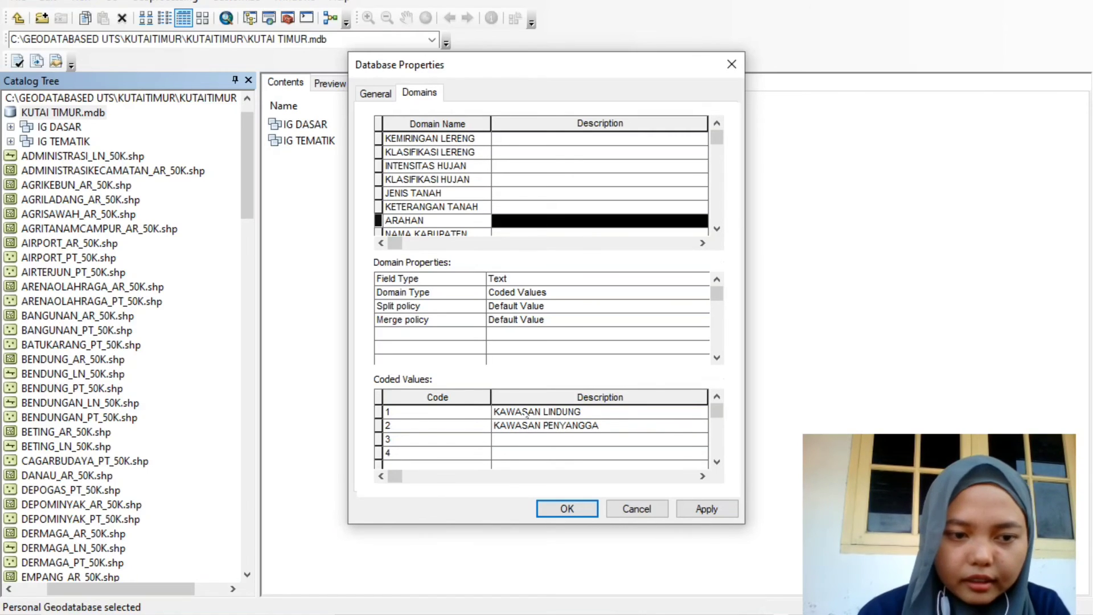
{"action": "key", "text": "Down"}
Describe code 3 of the ARAHAN domain as KAWASAN BUDIDAYA TANAMAN TAHUNAN
{"action": "type", "text": "KAWASAN"}
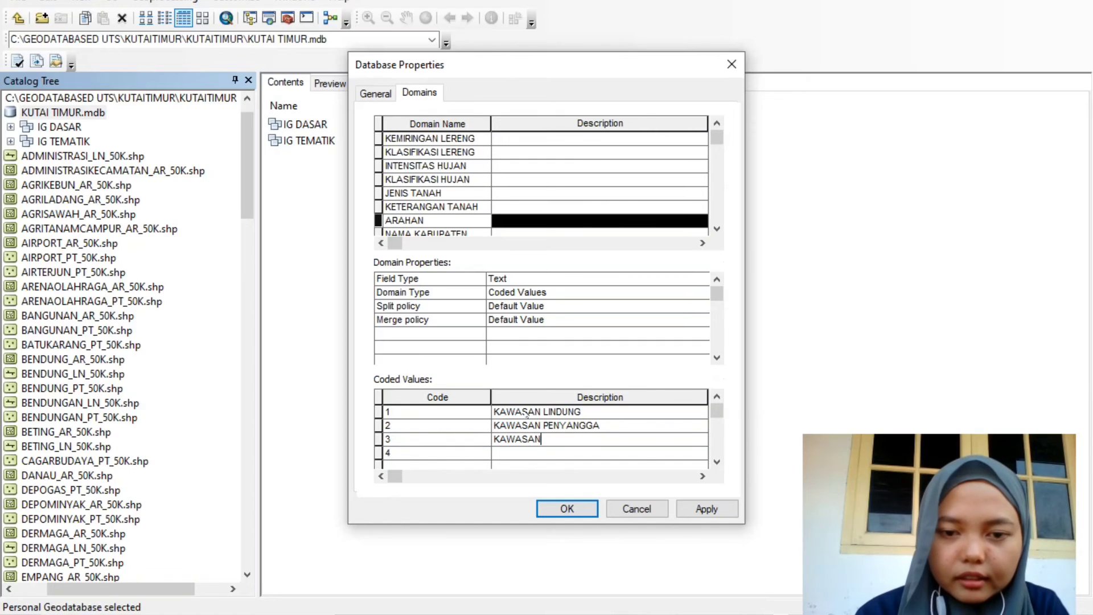
{"action": "type", "text": " BUDIDAYA "}
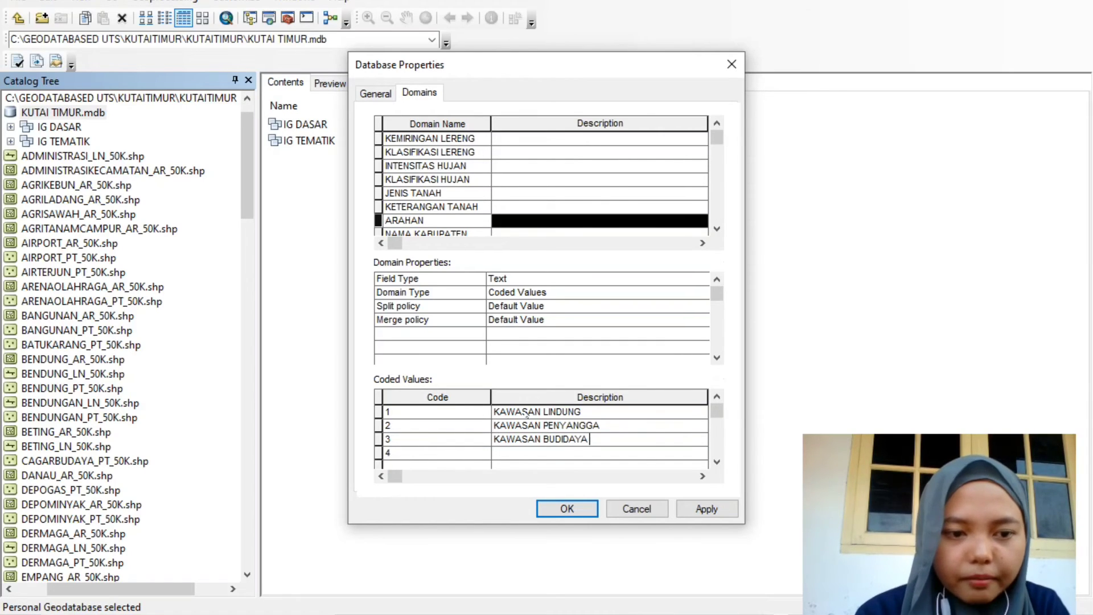
{"action": "type", "text": "TANAMAN"}
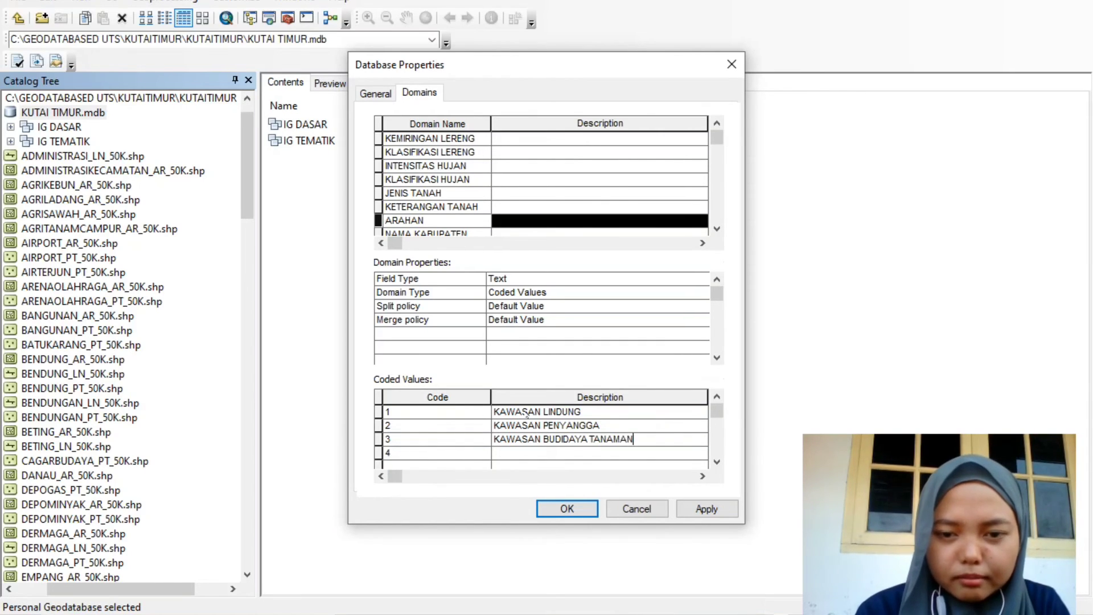
{"action": "type", "text": " TAHUNAN"}
{"action": "key", "text": "Down"}
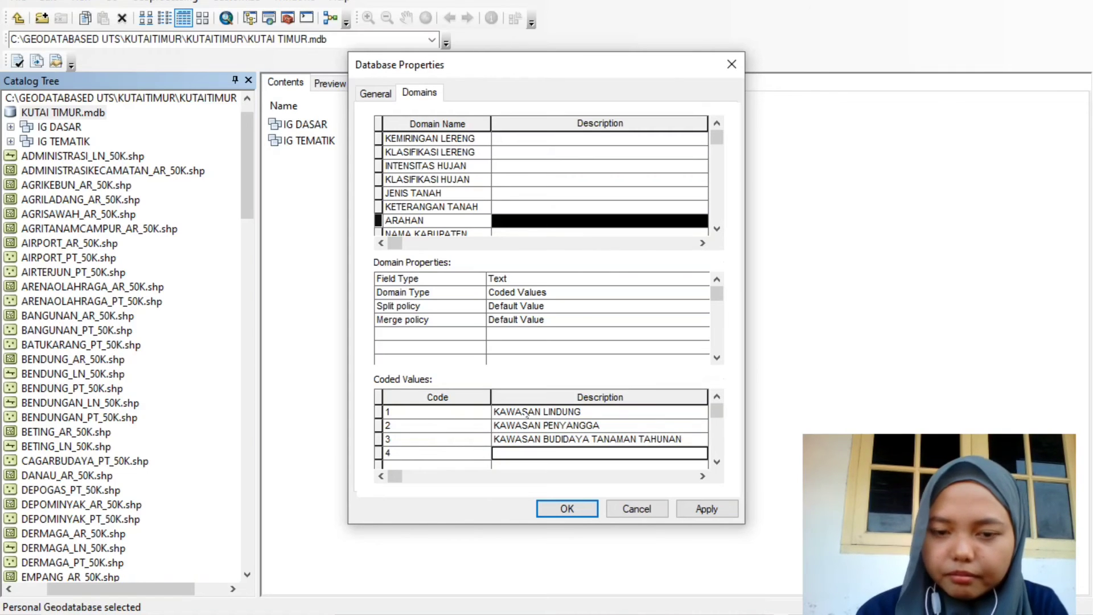
Describe code 4 of the ARAHAN domain as KAWASAN BUDIDAYA TANAMAN SEMUSIM DAN PERMUKIMAN
{"action": "type", "text": "KAWASAN BUDIDAYA TANA"}
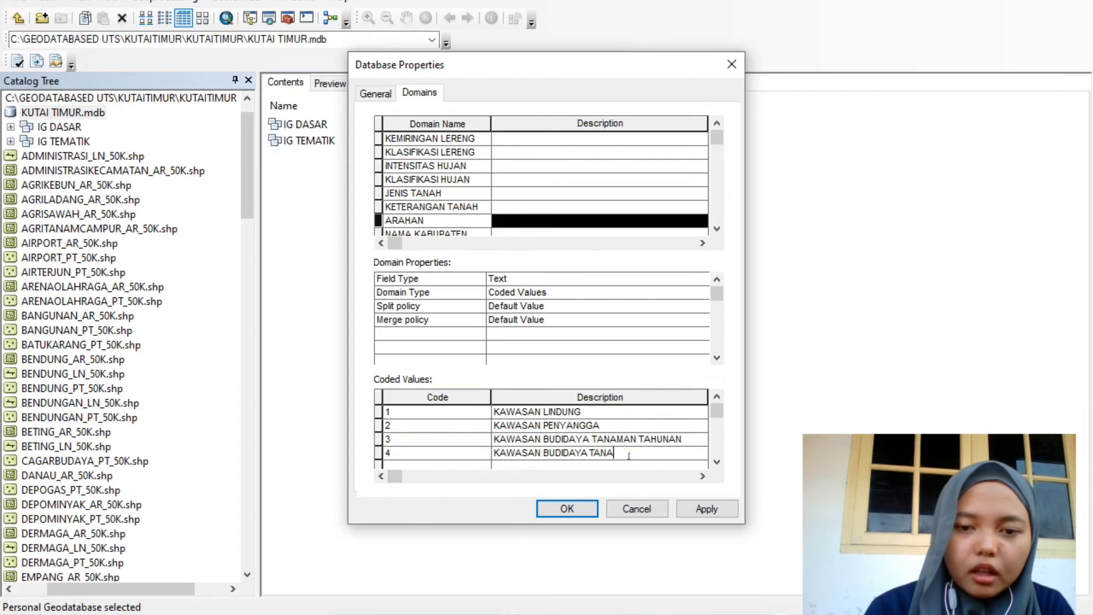
{"action": "type", "text": "MAN SEMUSIM"}
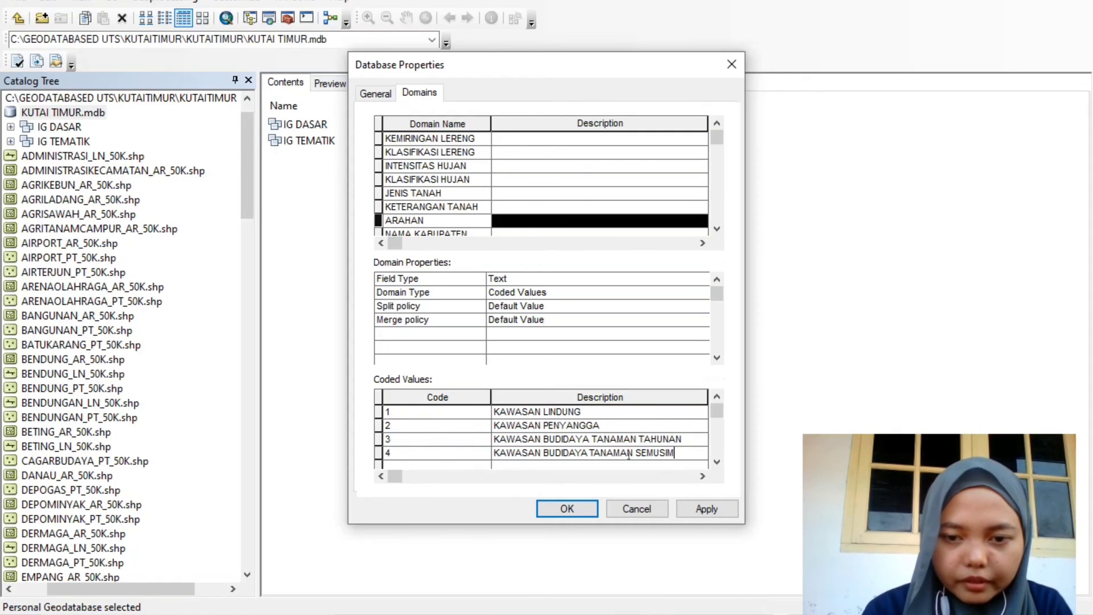
{"action": "key", "text": "BackSpace"}
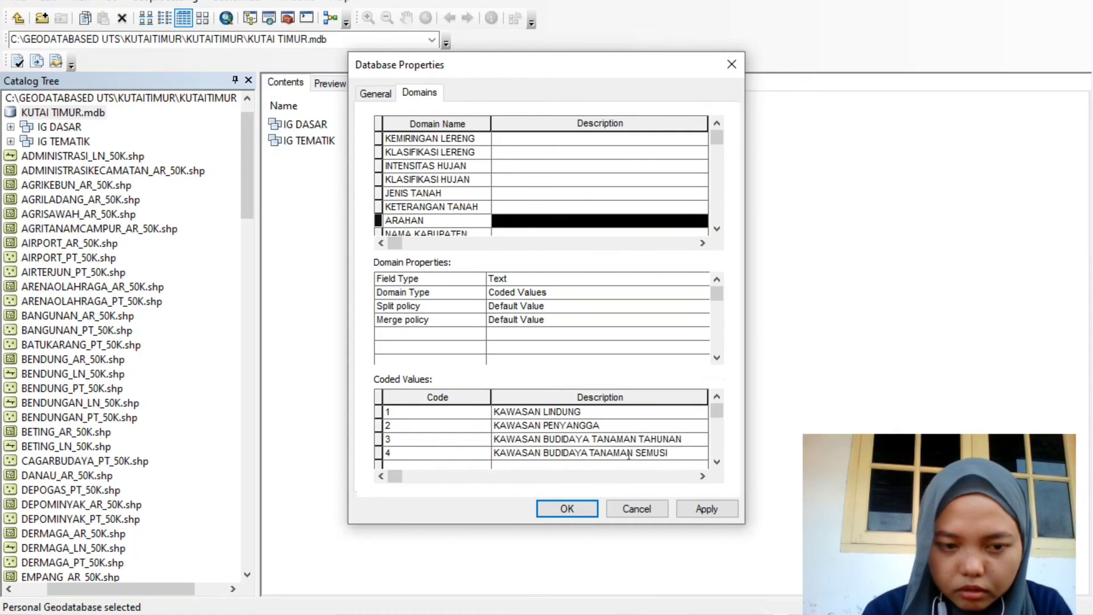
{"action": "type", "text": "M DAN PERMUKI"}
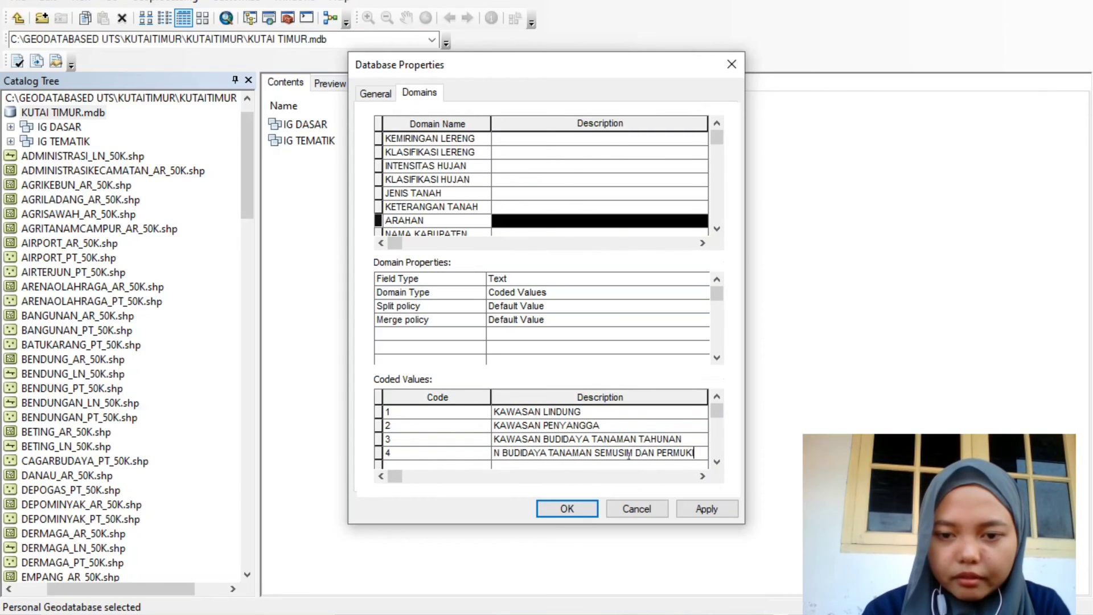
{"action": "type", "text": "NAN"}
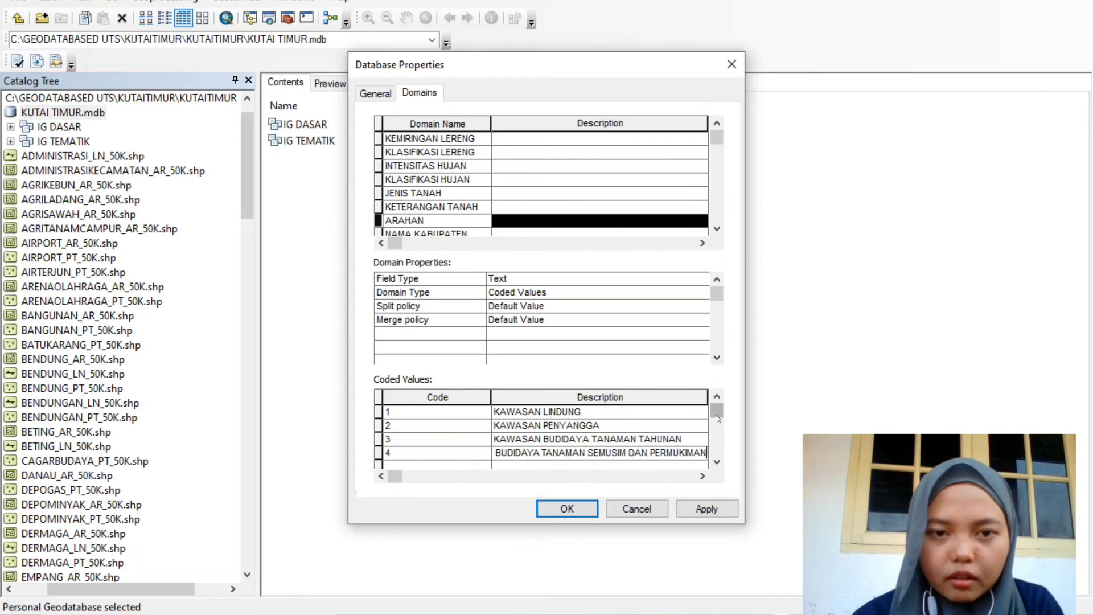
Add code 1 with the description KUTAI TIMUR to the NAMA KABUPATEN domain and save the database's domains
{"action": "left_click", "coordinate": [481, 234]}
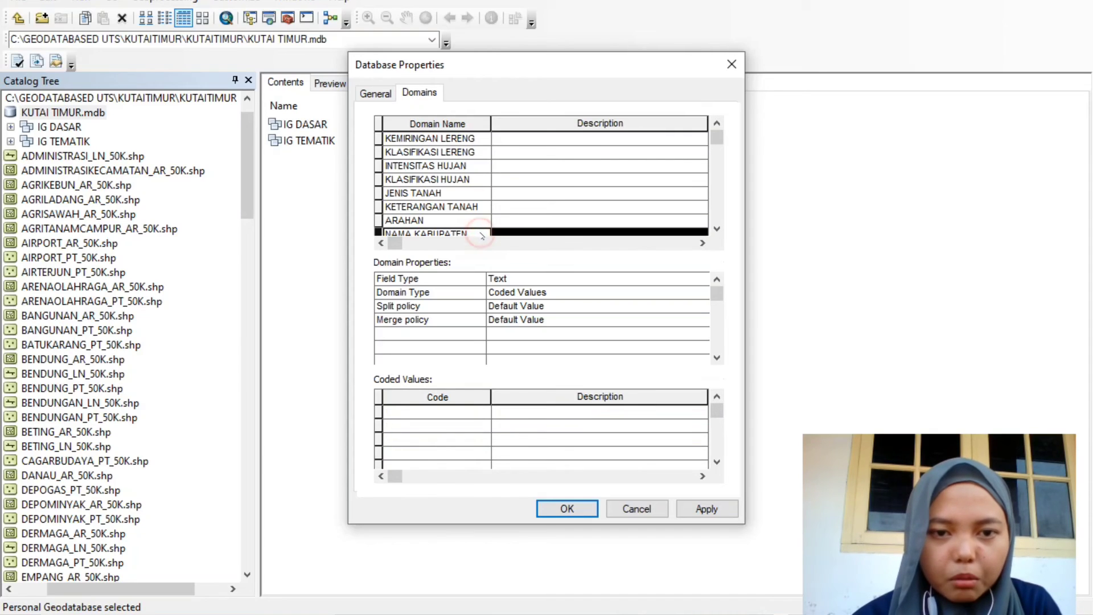
{"action": "left_click", "coordinate": [467, 411]}
{"action": "type", "text": "1"}
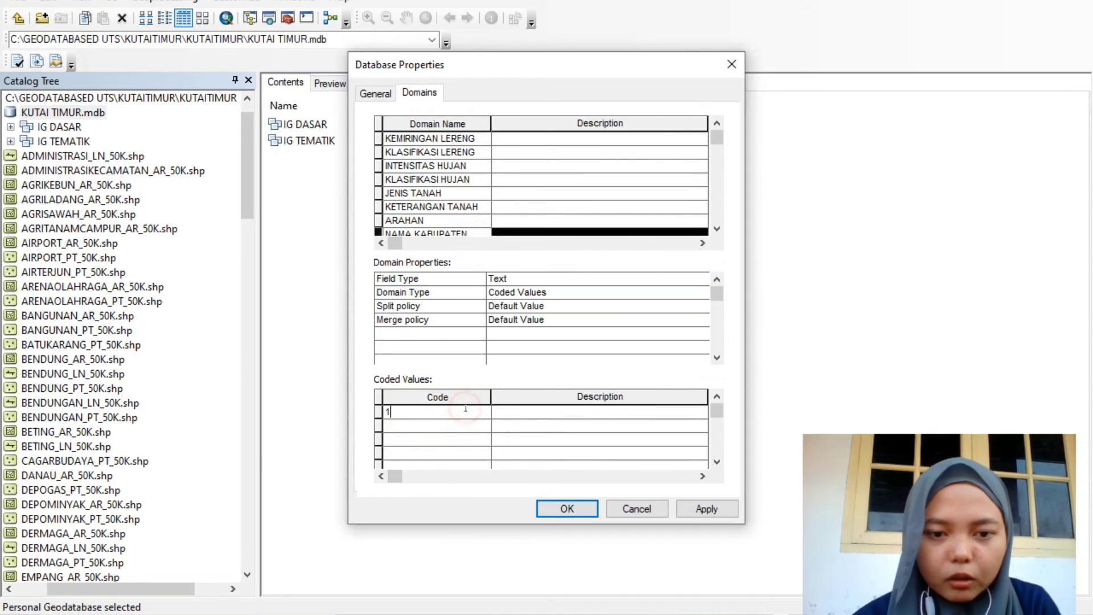
{"action": "left_click", "coordinate": [536, 412]}
{"action": "type", "text": "KUT"}
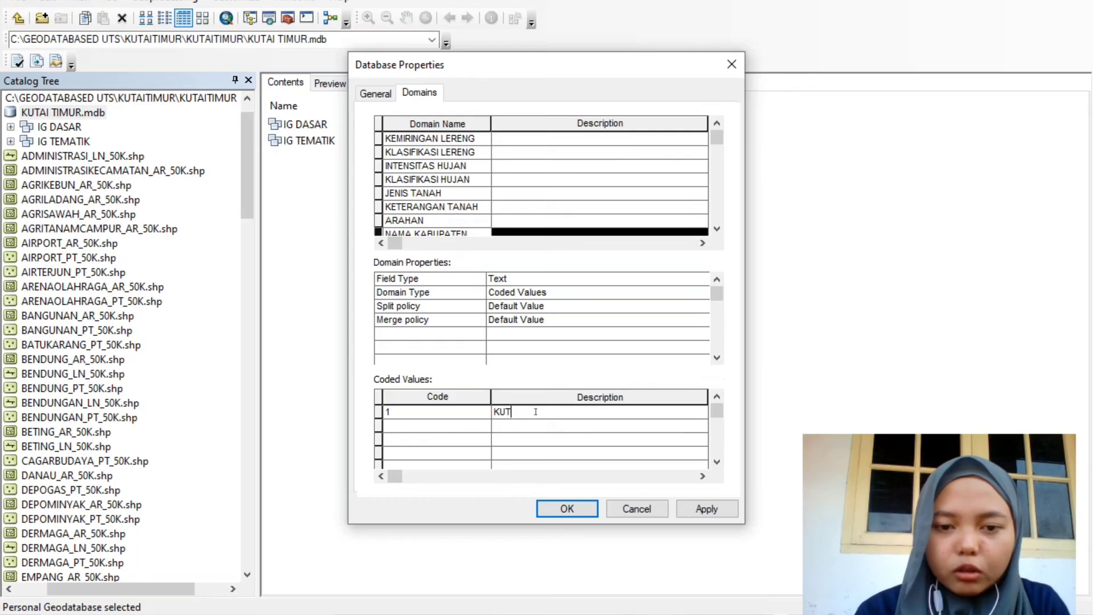
{"action": "type", "text": "AI TIMUR"}
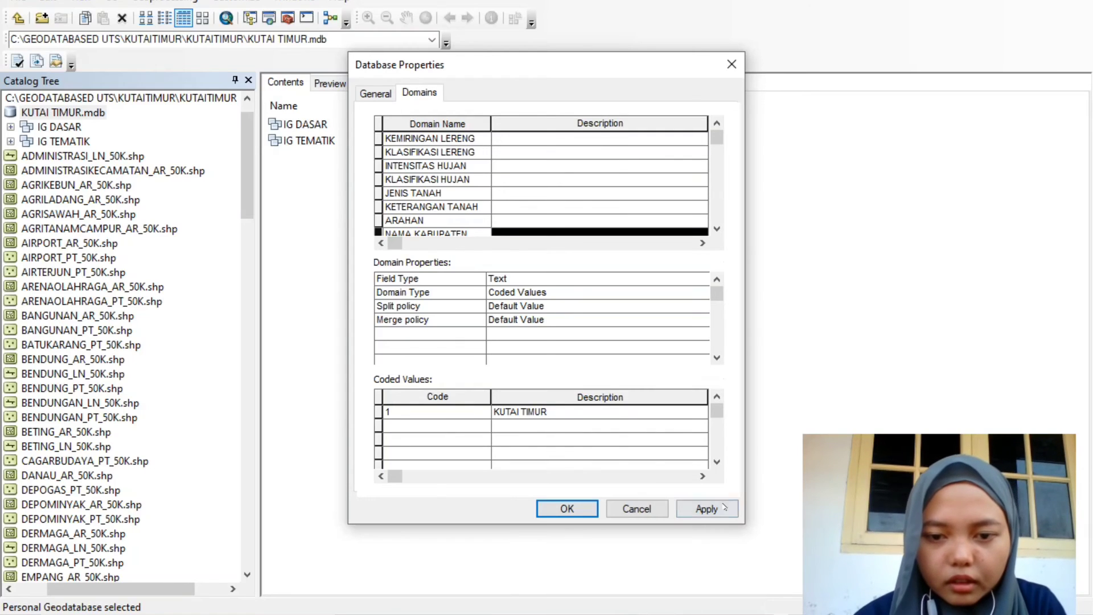
{"action": "left_click", "coordinate": [703, 508]}
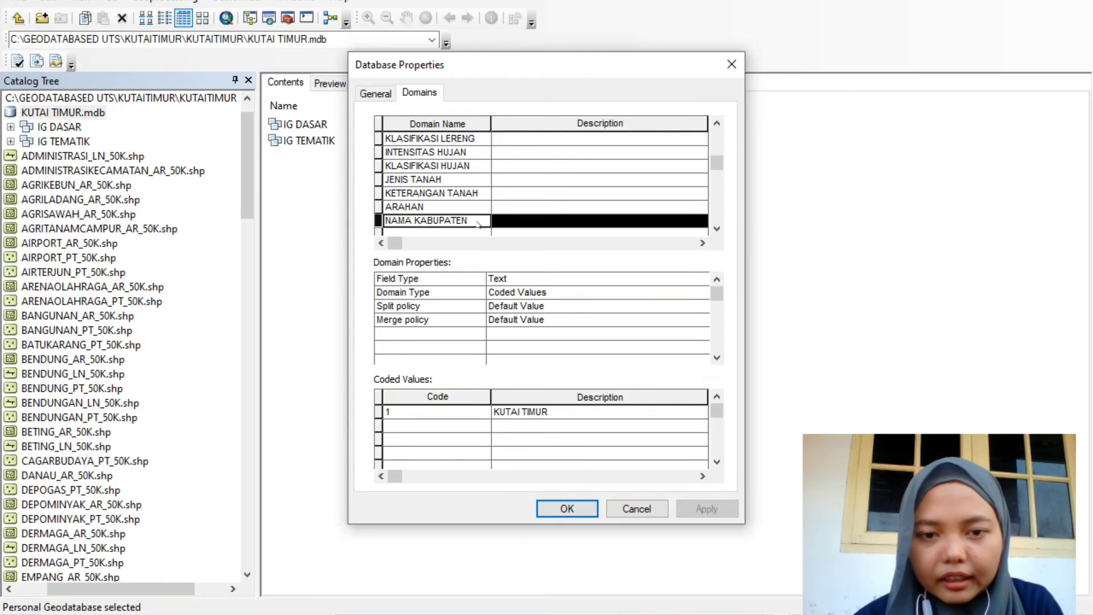
{"action": "left_click", "coordinate": [431, 178]}
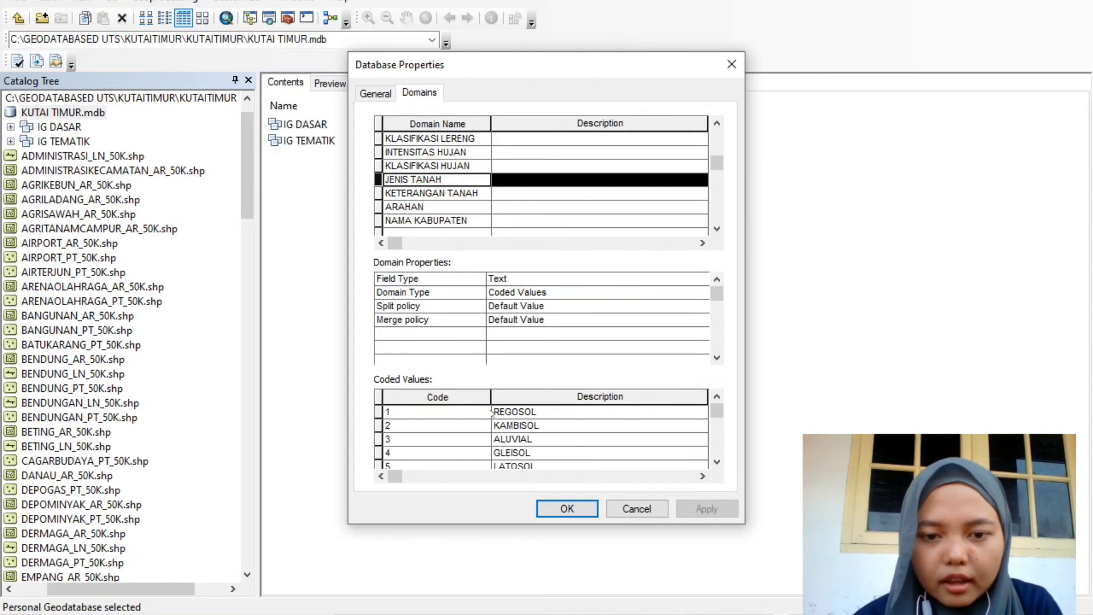
{"action": "left_click", "coordinate": [567, 509]}
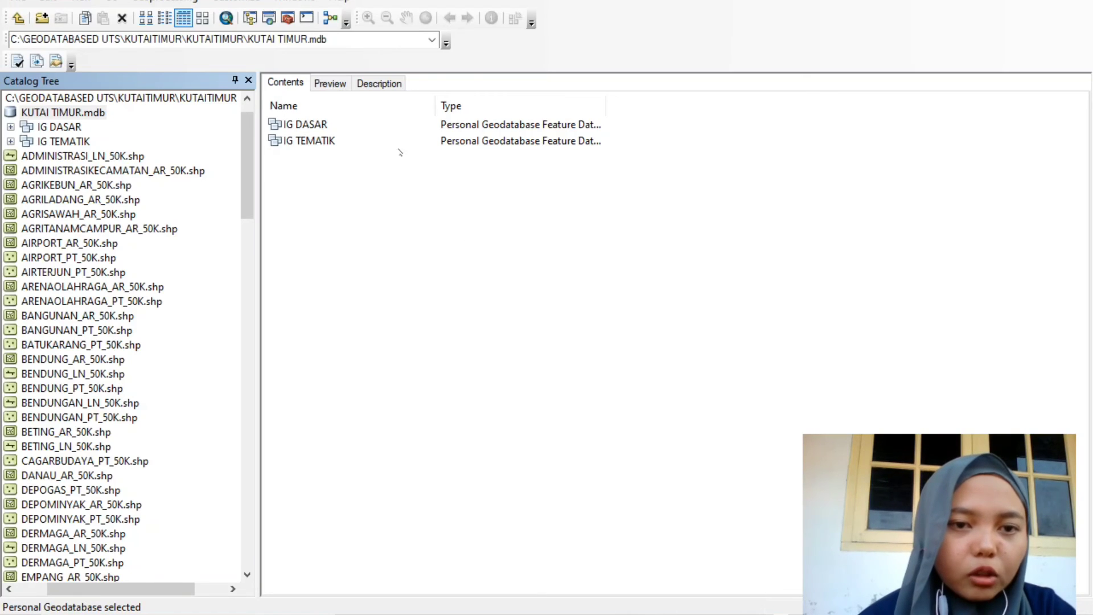
Assign the NAMA KABUPATEN domain to the KABUPATEN field of the PETA_BATAS_ADM feature class in IG DASAR
{"action": "double_click", "coordinate": [311, 124]}
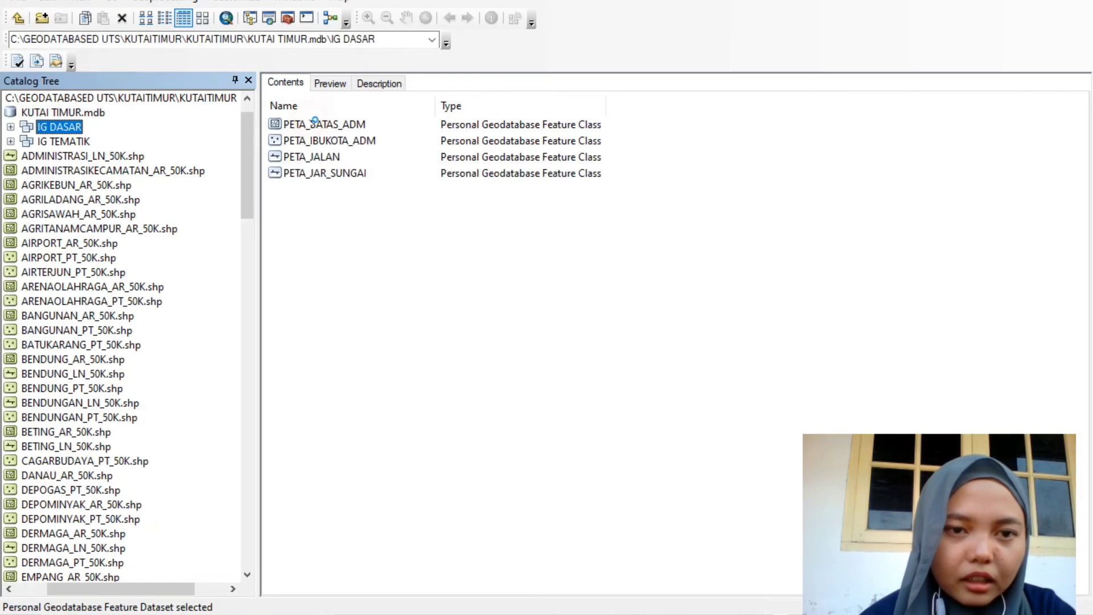
{"action": "right_click", "coordinate": [353, 125]}
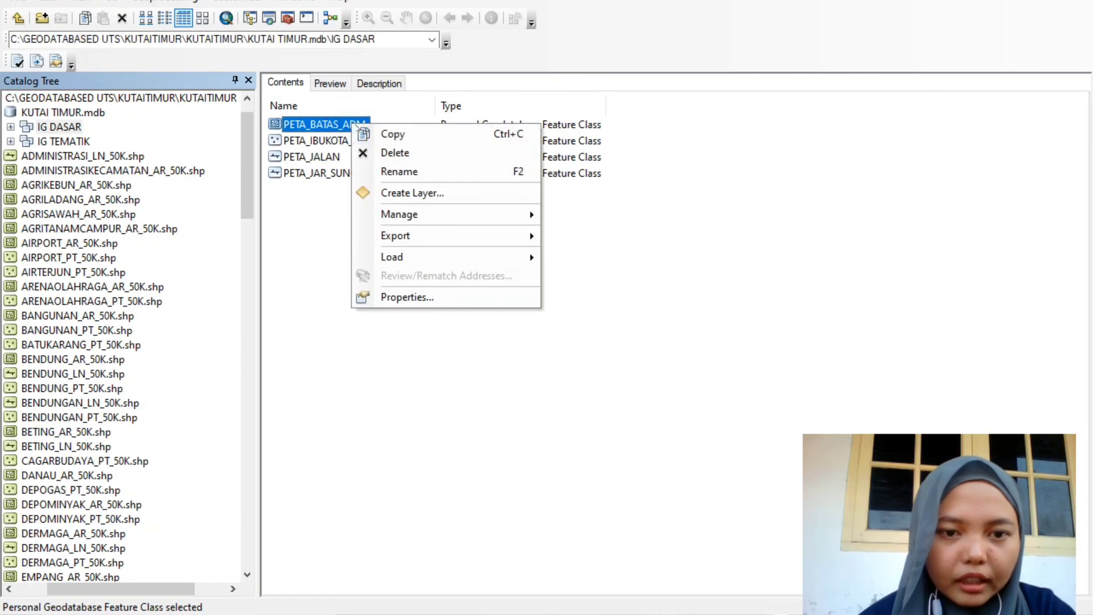
{"action": "left_click", "coordinate": [449, 297]}
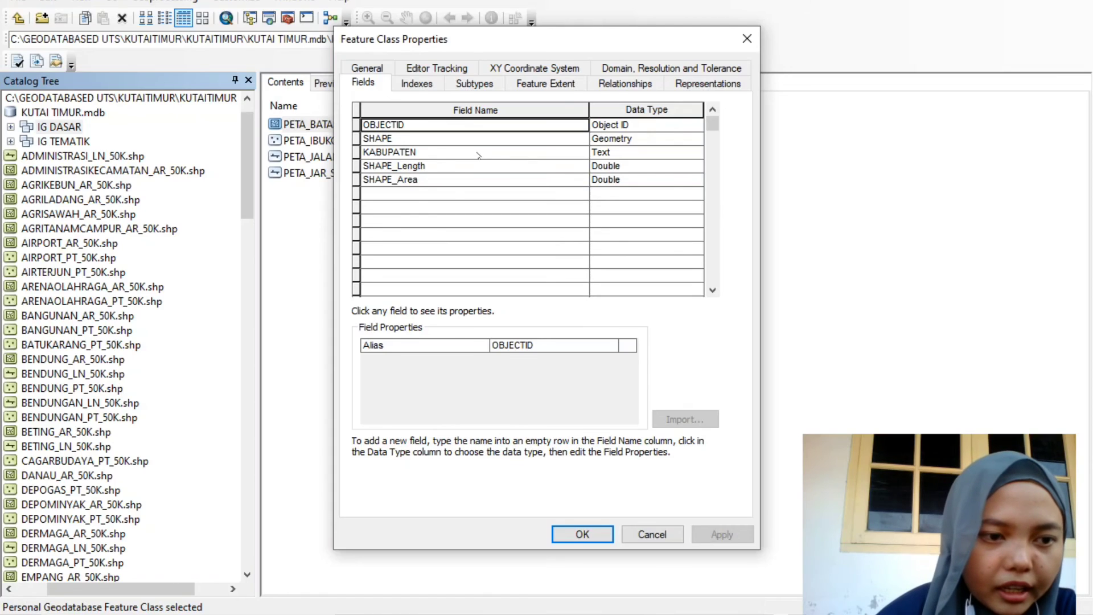
{"action": "left_click", "coordinate": [441, 152]}
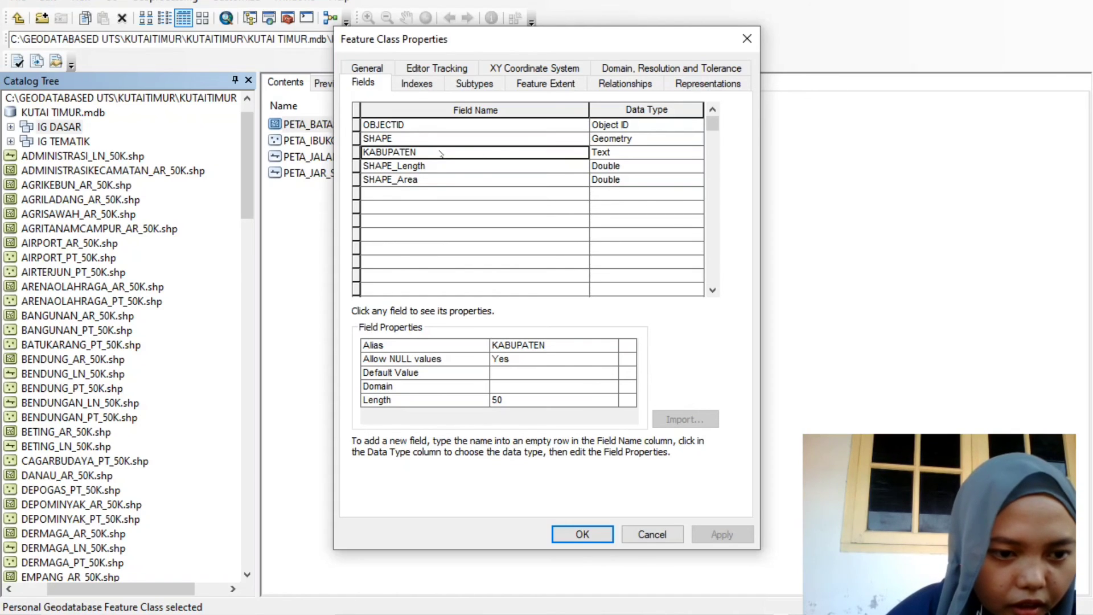
{"action": "left_click", "coordinate": [526, 385]}
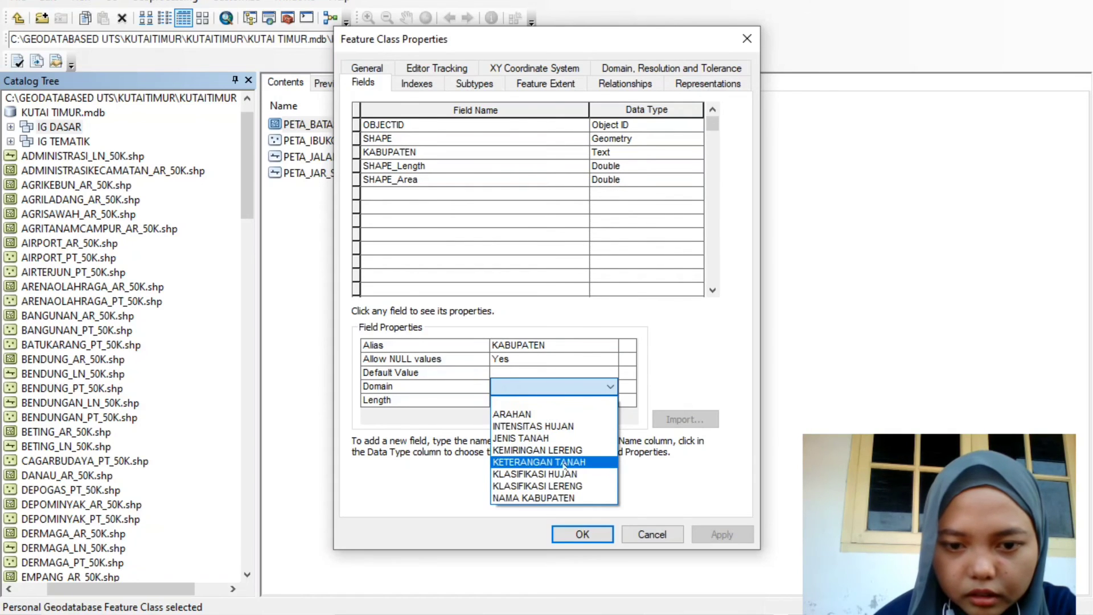
{"action": "left_click", "coordinate": [566, 499]}
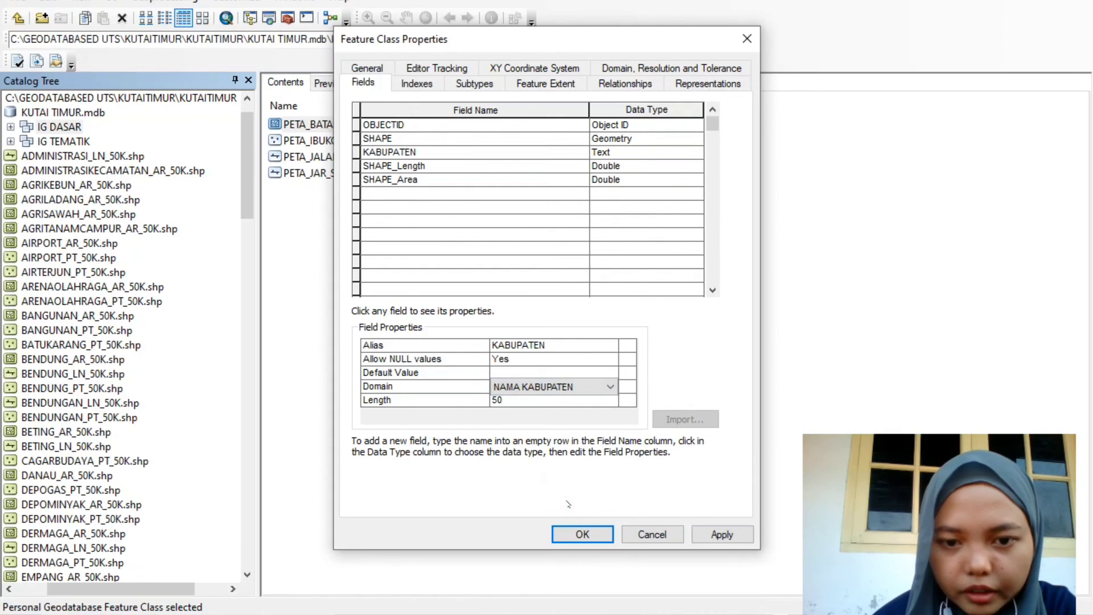
{"action": "left_click", "coordinate": [592, 533]}
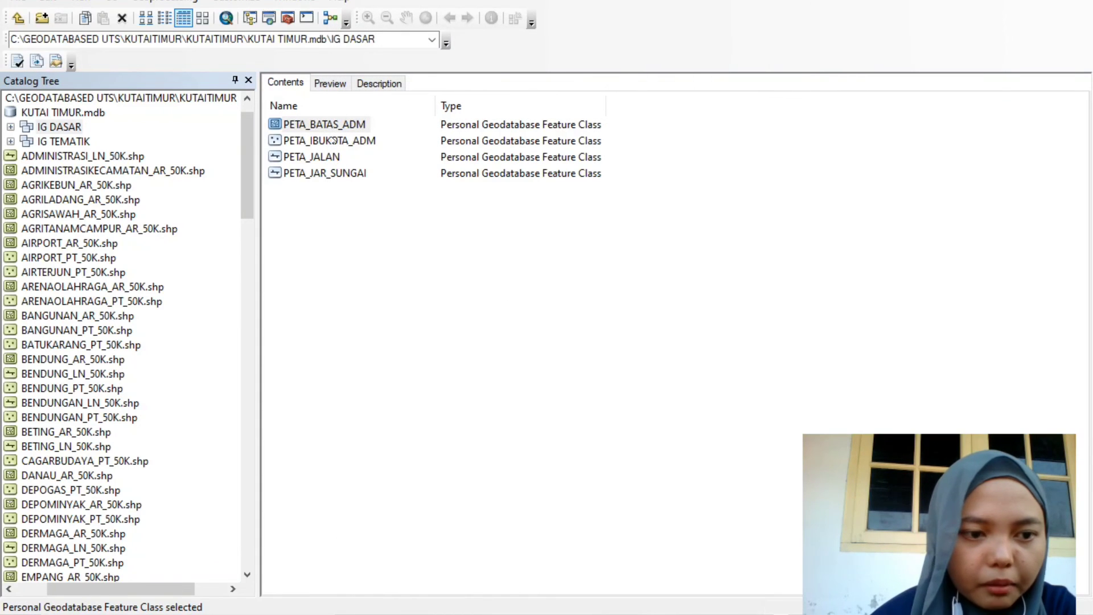
Assign the NAMA KABUPATEN domain to the KABUPATEN field of the PETA_IBUKOTA_ADM feature class
{"action": "left_click", "coordinate": [334, 141]}
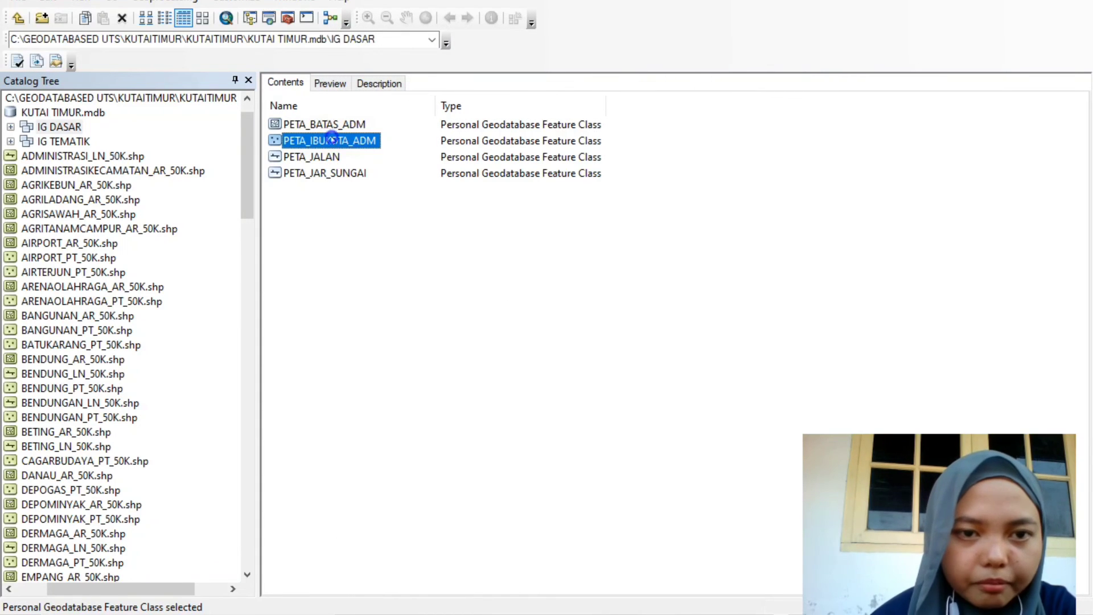
{"action": "right_click", "coordinate": [332, 138]}
{"action": "left_click", "coordinate": [404, 311]}
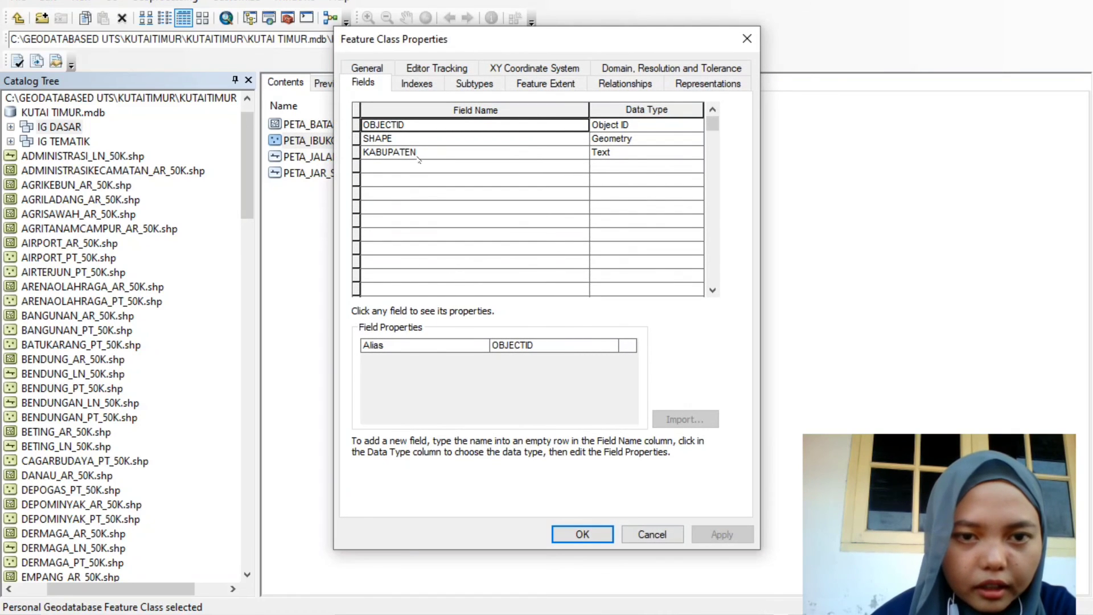
{"action": "left_click", "coordinate": [418, 153]}
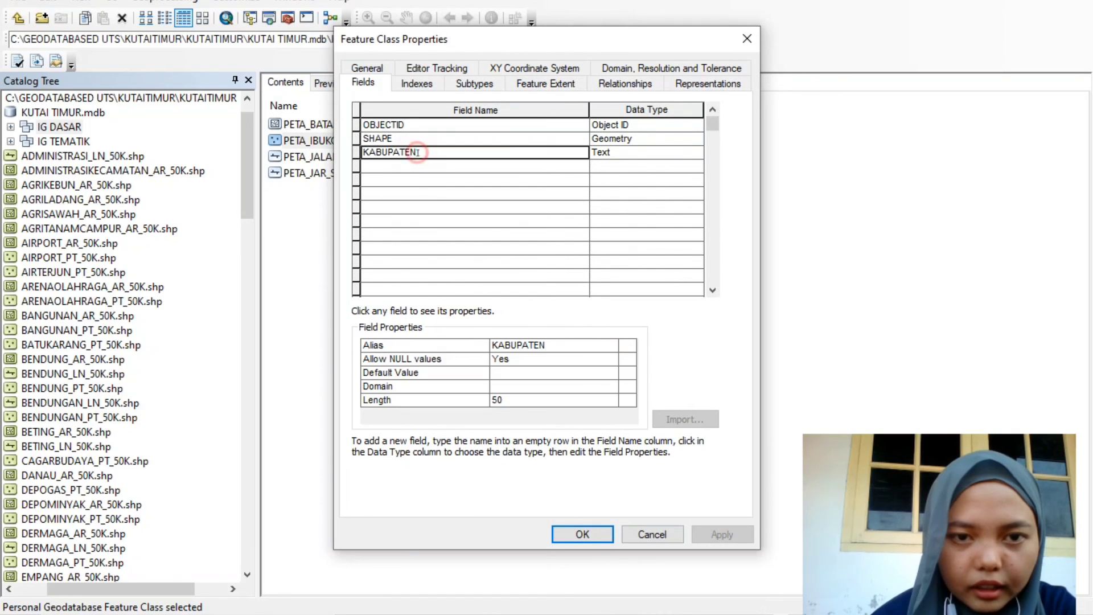
{"action": "left_click", "coordinate": [543, 388]}
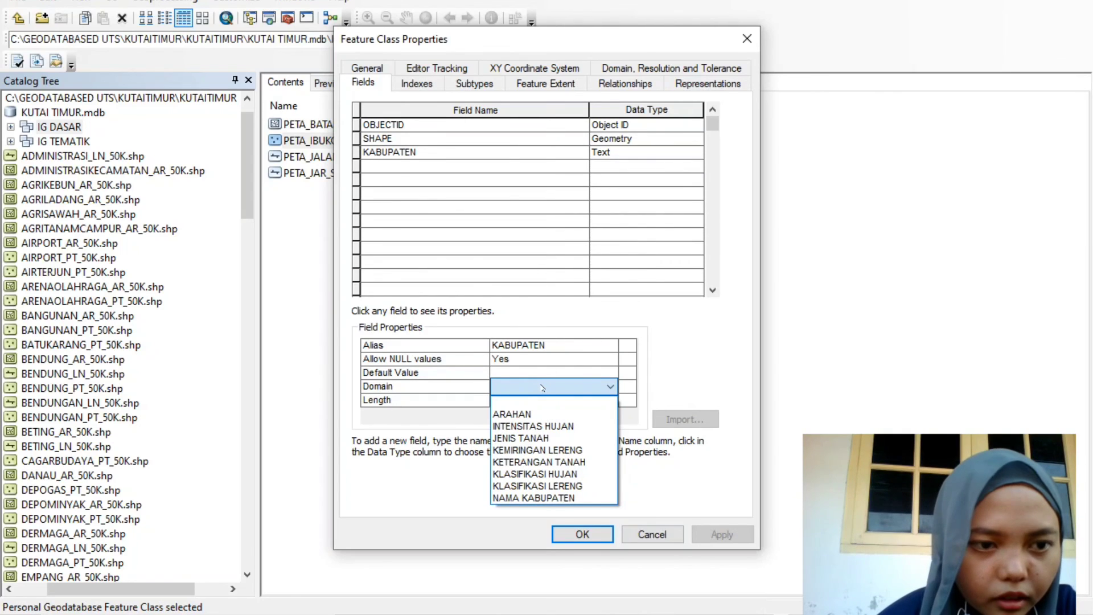
{"action": "left_click", "coordinate": [553, 497]}
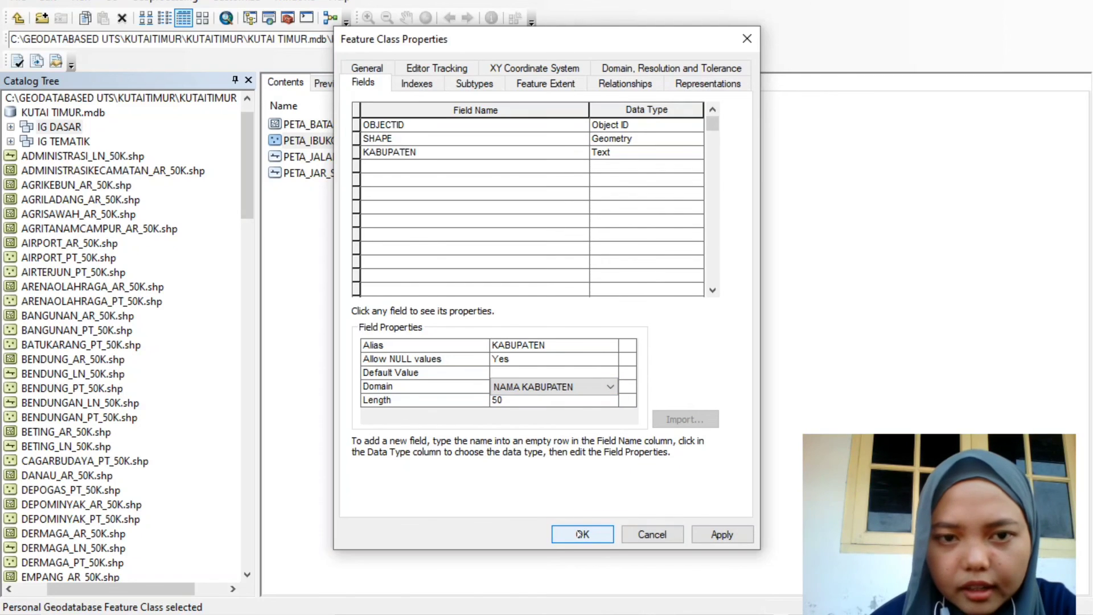
{"action": "left_click", "coordinate": [581, 533]}
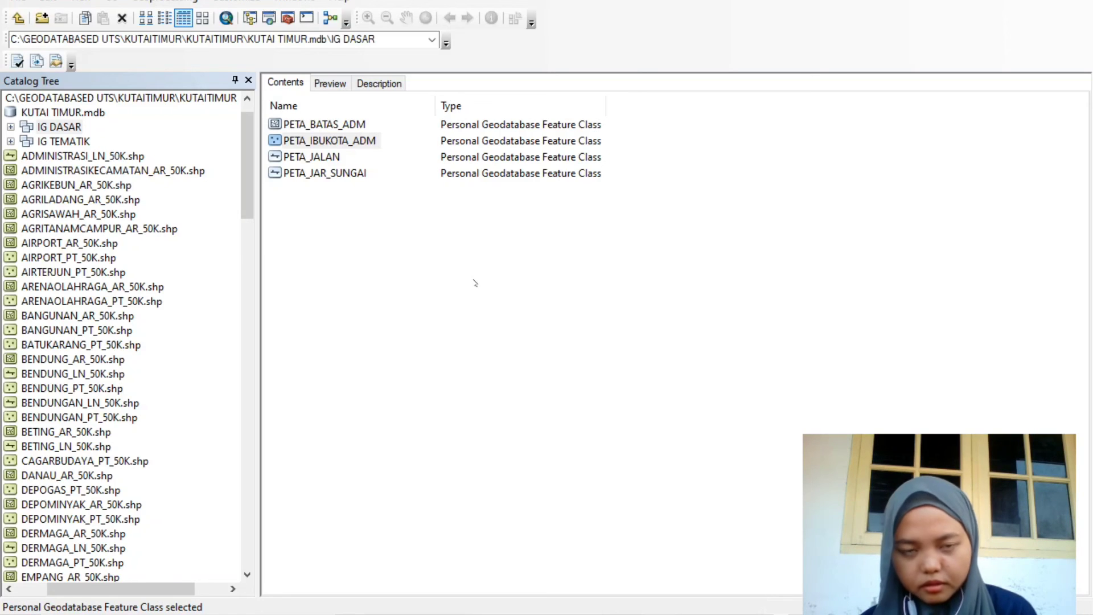
Assign the INTENSITAS HUJAN domain to the INTENSITAS_HUJAN field of the PETA_HUJAN feature class in IG TEMATIK
{"action": "left_click", "coordinate": [80, 141]}
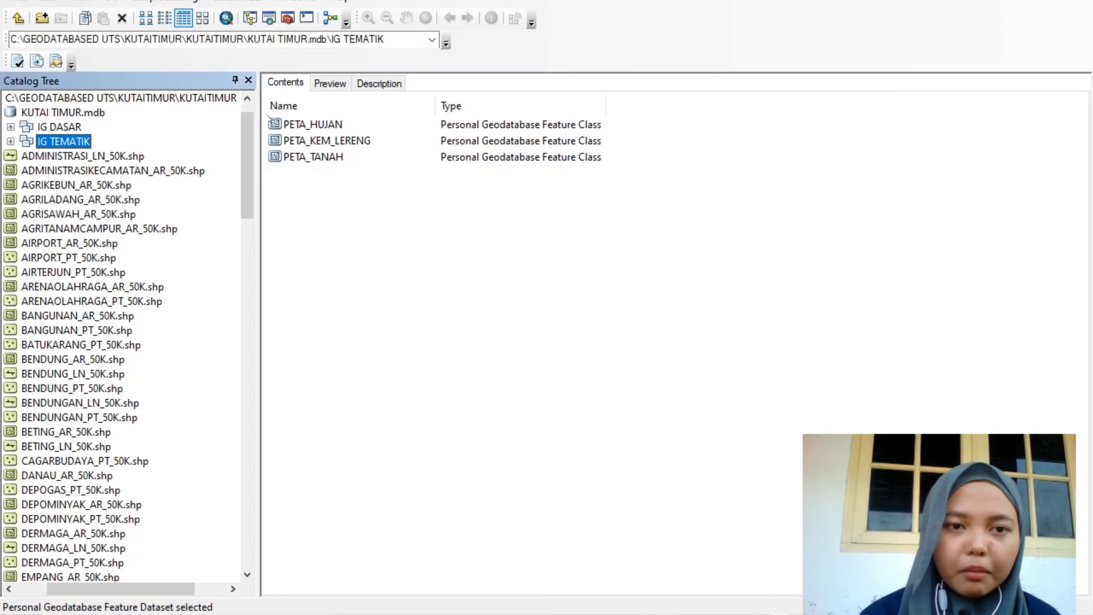
{"action": "left_click", "coordinate": [325, 123]}
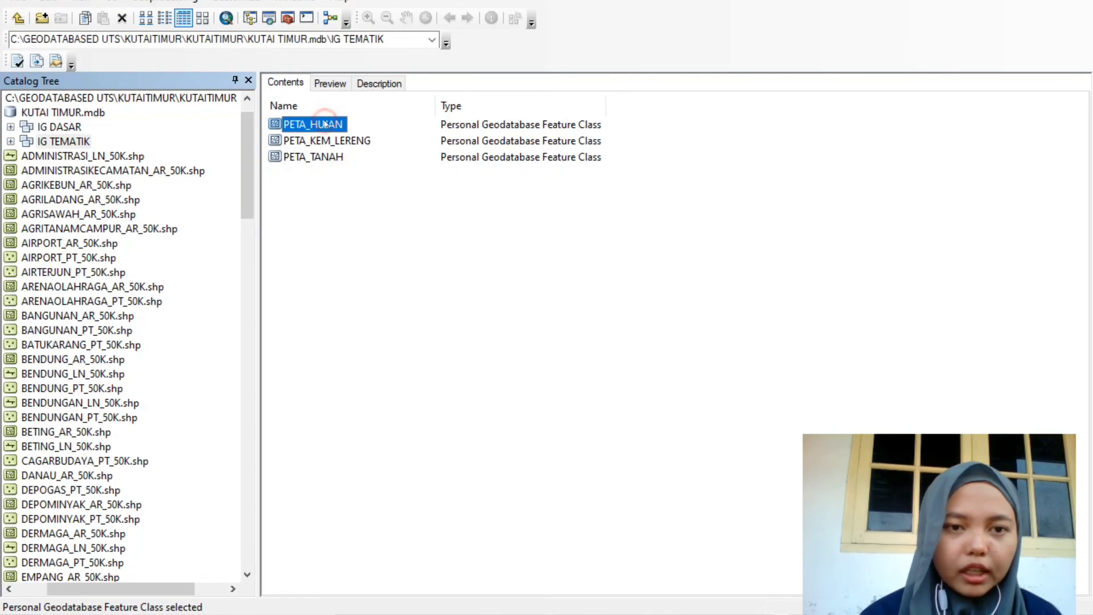
{"action": "right_click", "coordinate": [325, 122]}
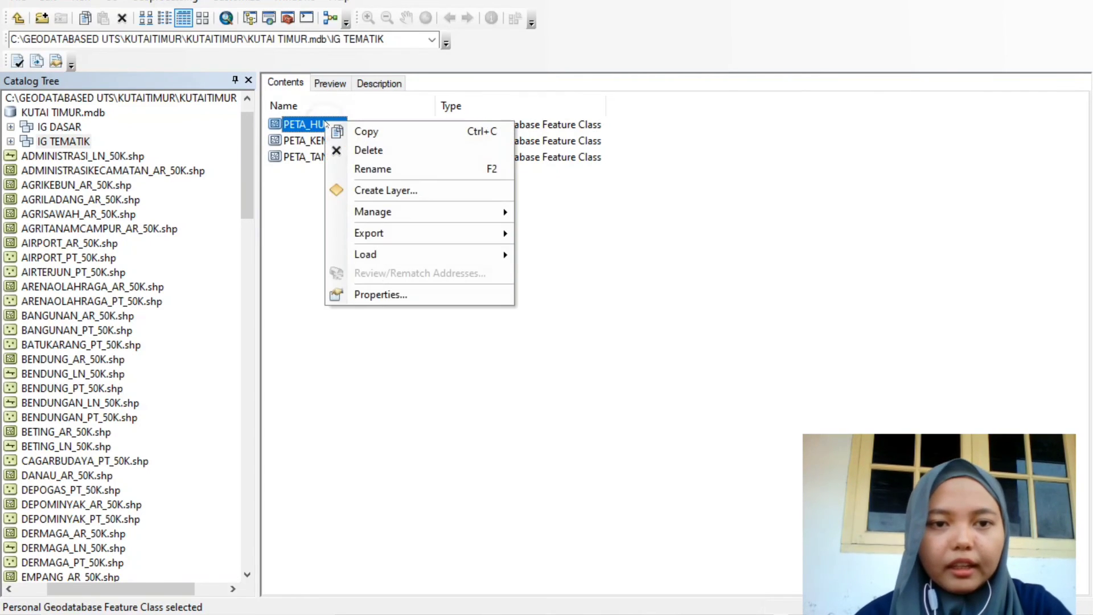
{"action": "left_click", "coordinate": [389, 293]}
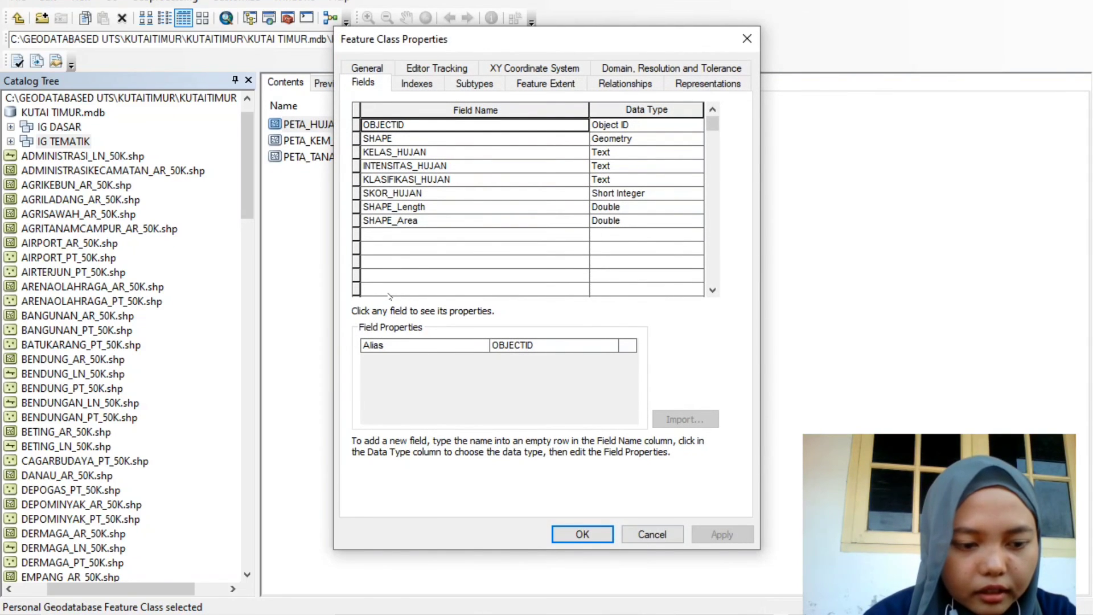
{"action": "left_click", "coordinate": [413, 166]}
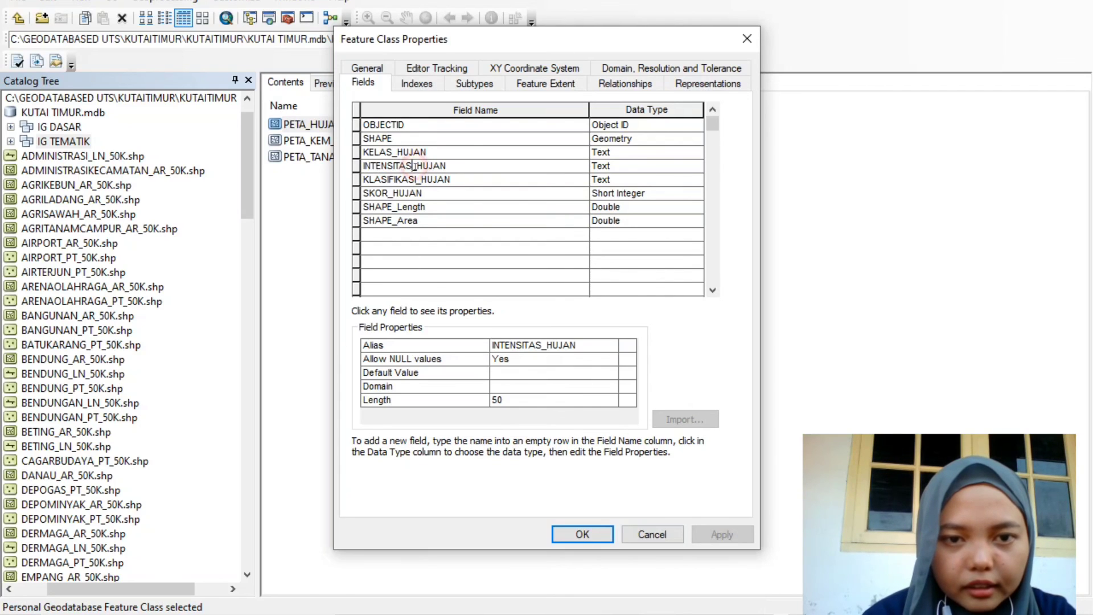
{"action": "left_click", "coordinate": [526, 386]}
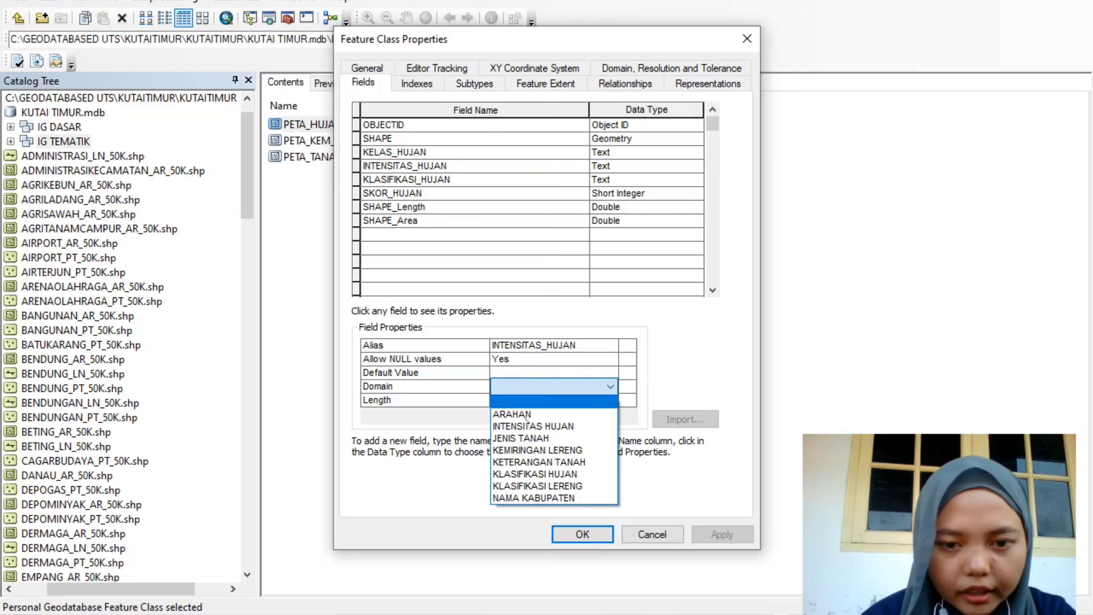
{"action": "left_click", "coordinate": [527, 426]}
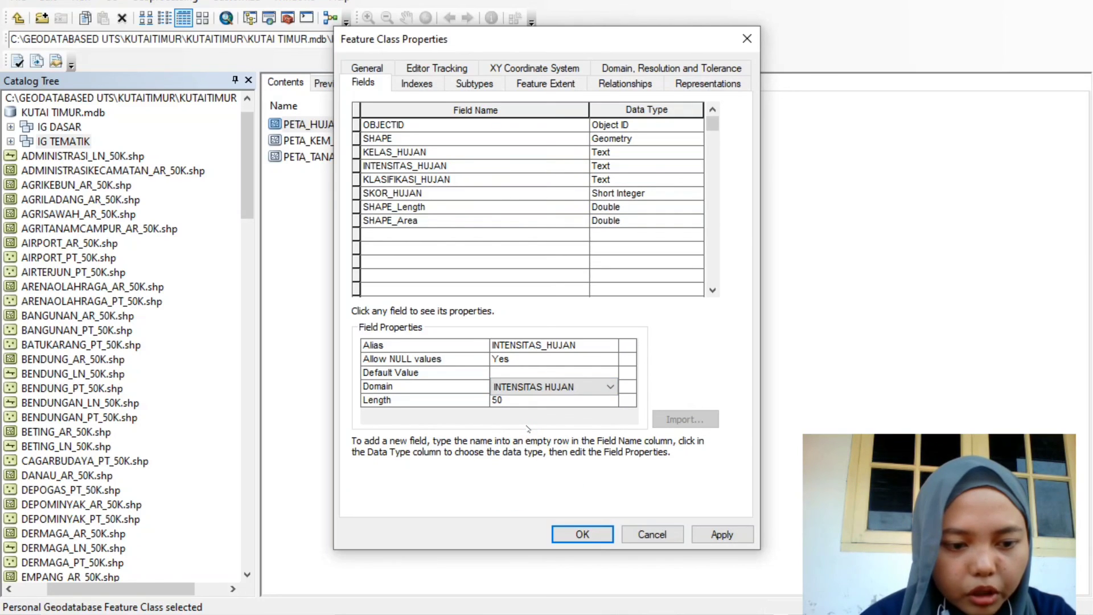
Assign the KLASIFIKASI HUJAN domain to the KLASIFIKASI_HUJAN field of PETA_HUJAN
{"action": "left_click", "coordinate": [410, 180]}
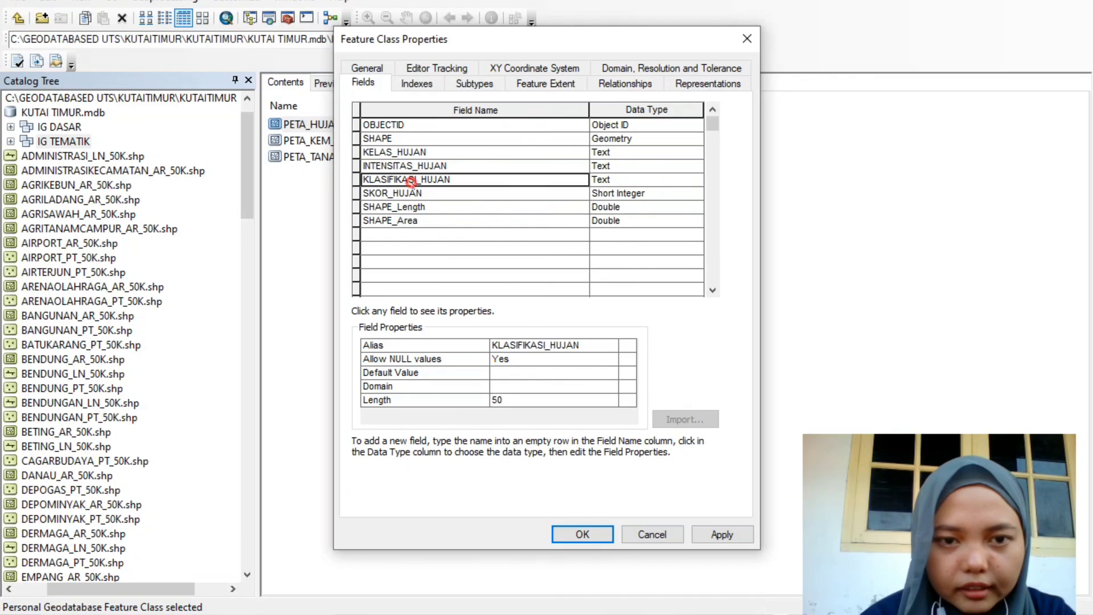
{"action": "left_click", "coordinate": [526, 388]}
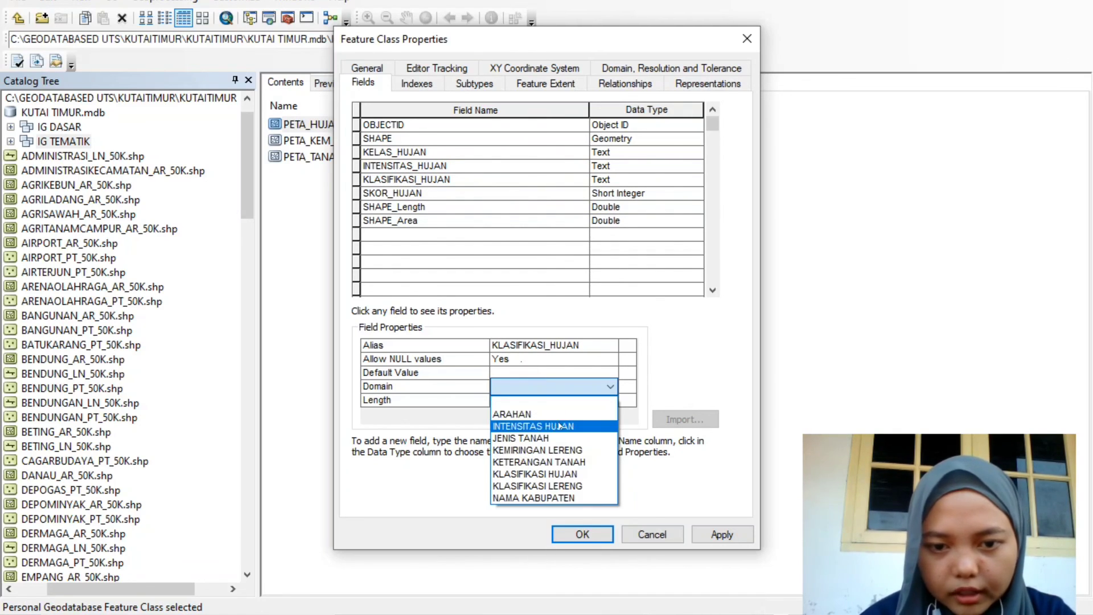
{"action": "left_click", "coordinate": [537, 475]}
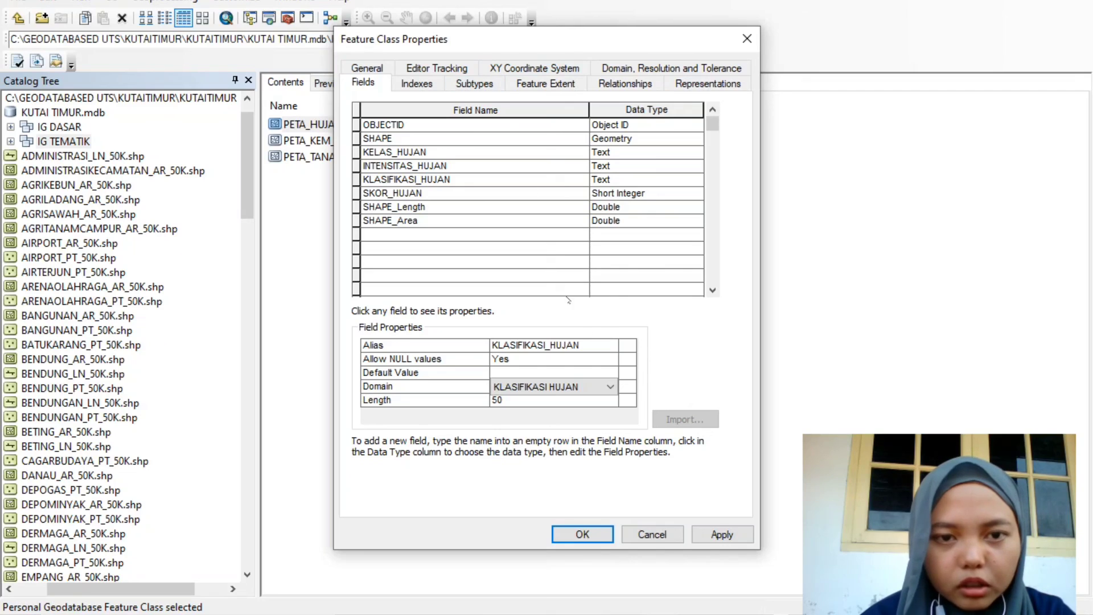
Save the PETA_HUJAN field changes and assign the JENIS TANAH domain to the JENIS_TANAH field of the PETA_TANAH feature class
{"action": "left_click", "coordinate": [589, 534]}
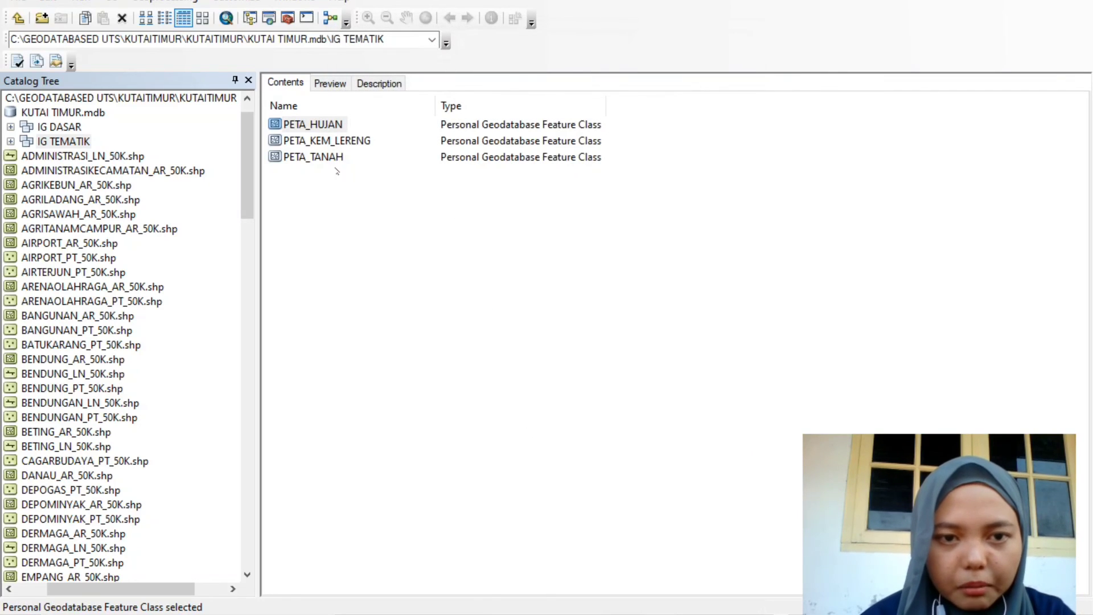
{"action": "left_click", "coordinate": [335, 164]}
{"action": "right_click", "coordinate": [334, 162]}
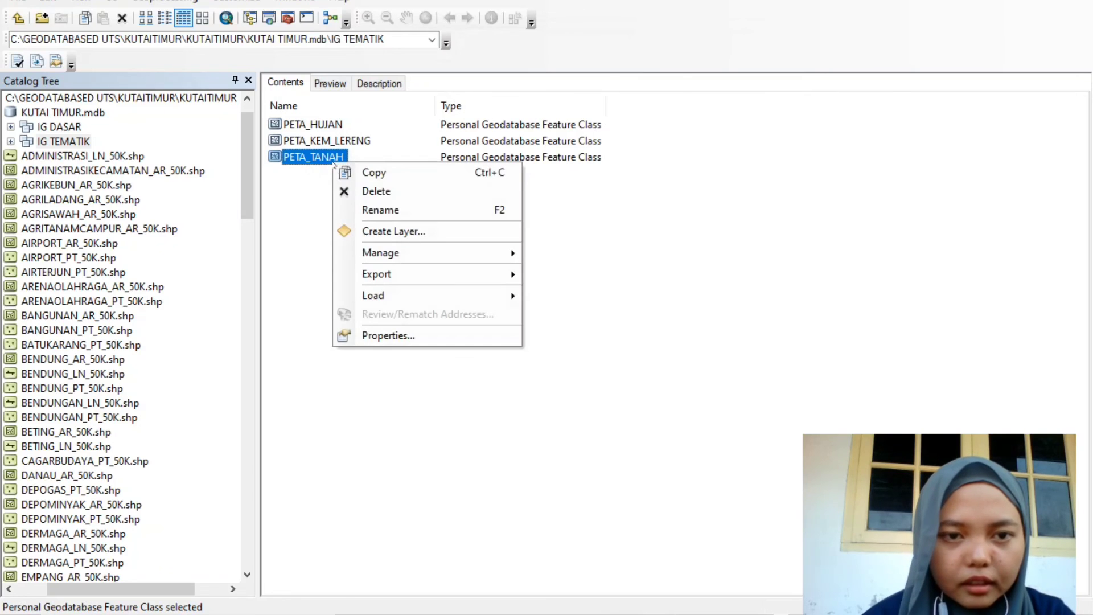
{"action": "left_click", "coordinate": [422, 335]}
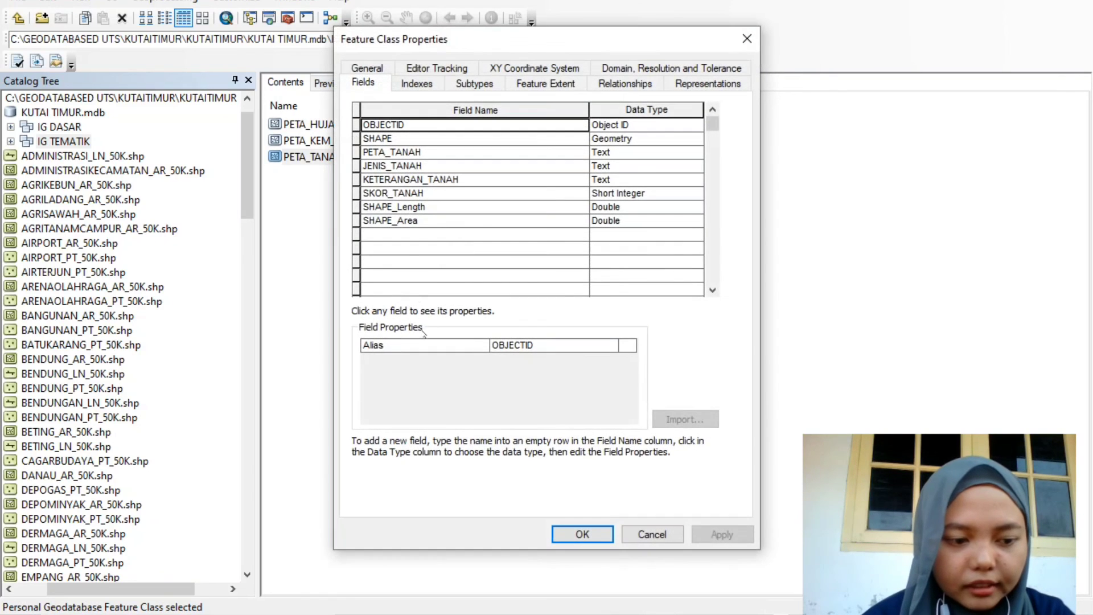
{"action": "left_click", "coordinate": [392, 153]}
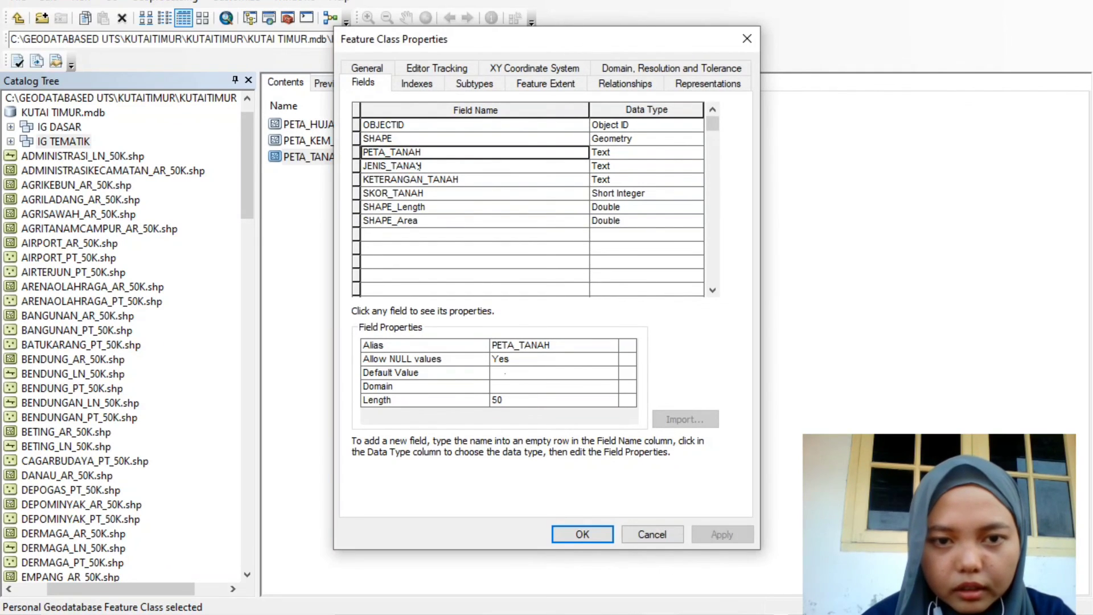
{"action": "left_click", "coordinate": [418, 166]}
{"action": "left_click", "coordinate": [535, 385]}
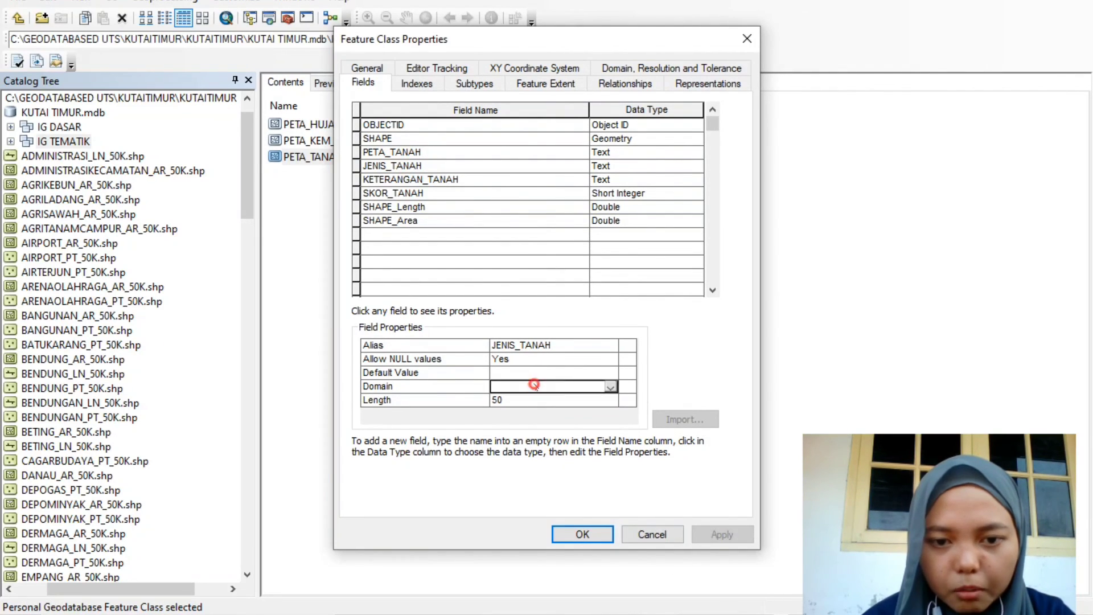
{"action": "left_click", "coordinate": [535, 385]}
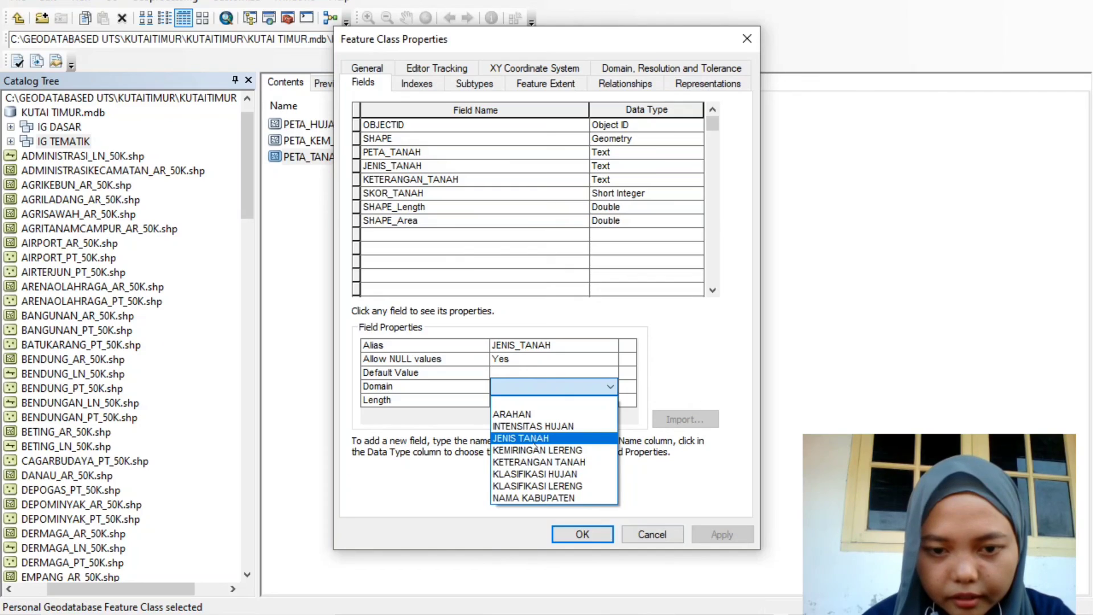
{"action": "left_click", "coordinate": [534, 438]}
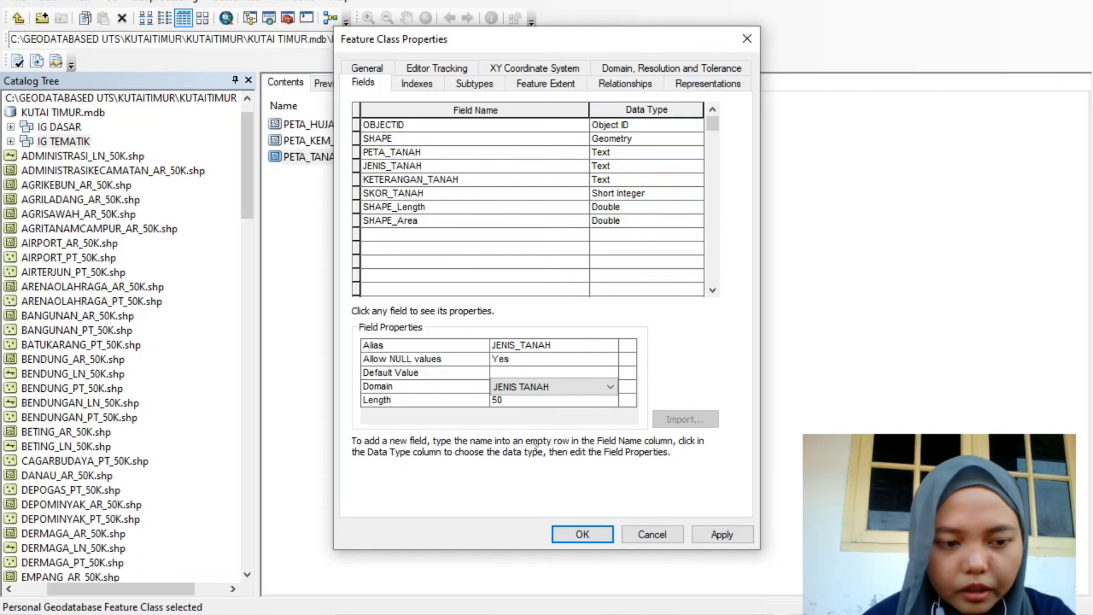
Assign the KETERANGAN TANAH domain to the KETERANGAN_TANAH field of PETA_TANAH and save the feature class properties
{"action": "left_click", "coordinate": [449, 179]}
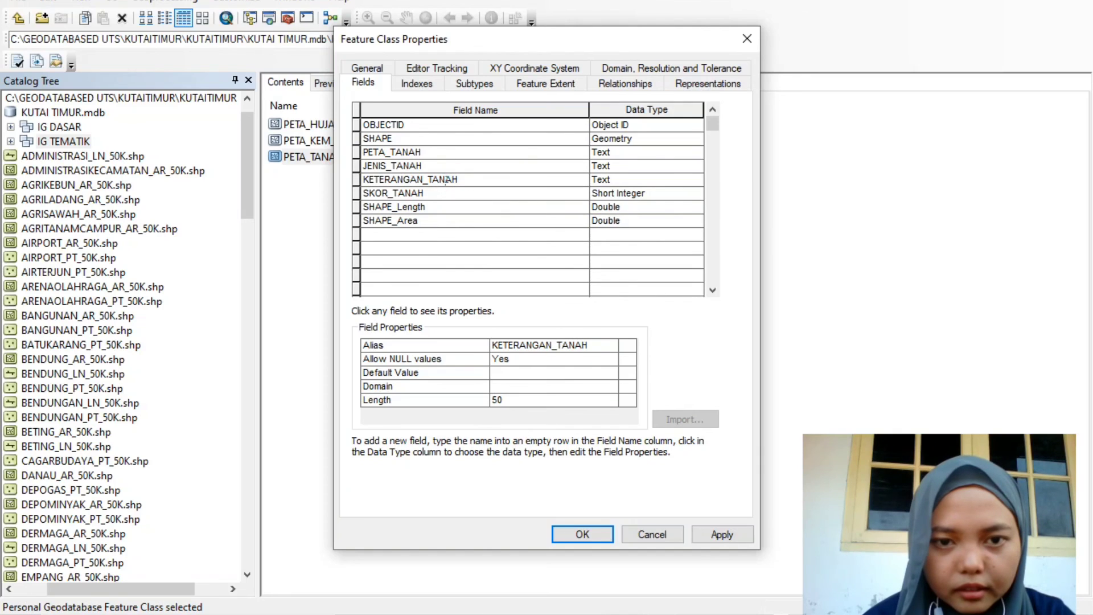
{"action": "left_click", "coordinate": [523, 388]}
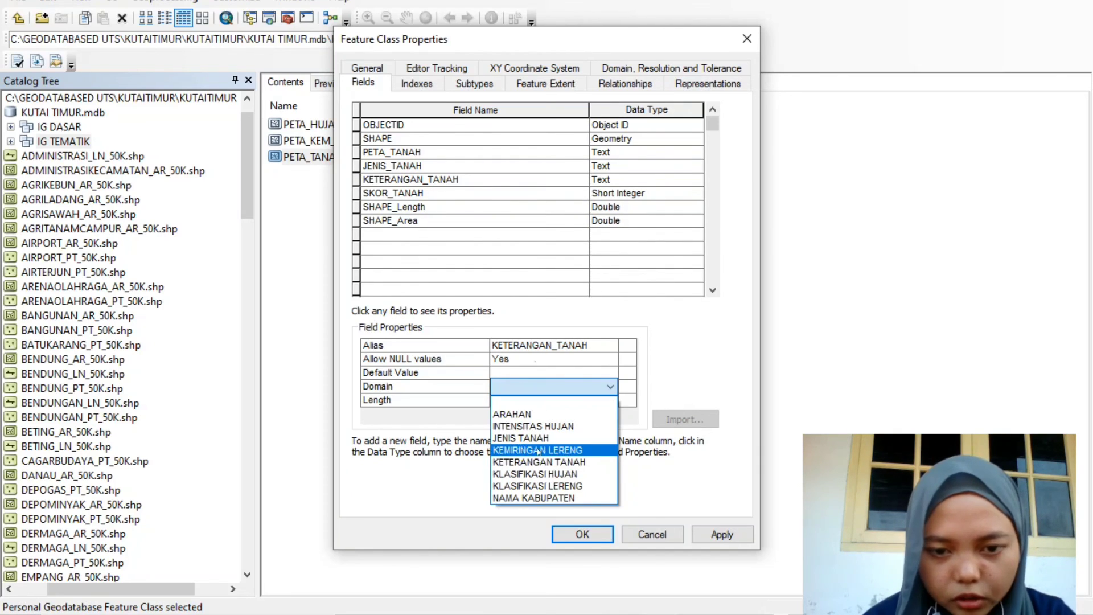
{"action": "left_click", "coordinate": [538, 461]}
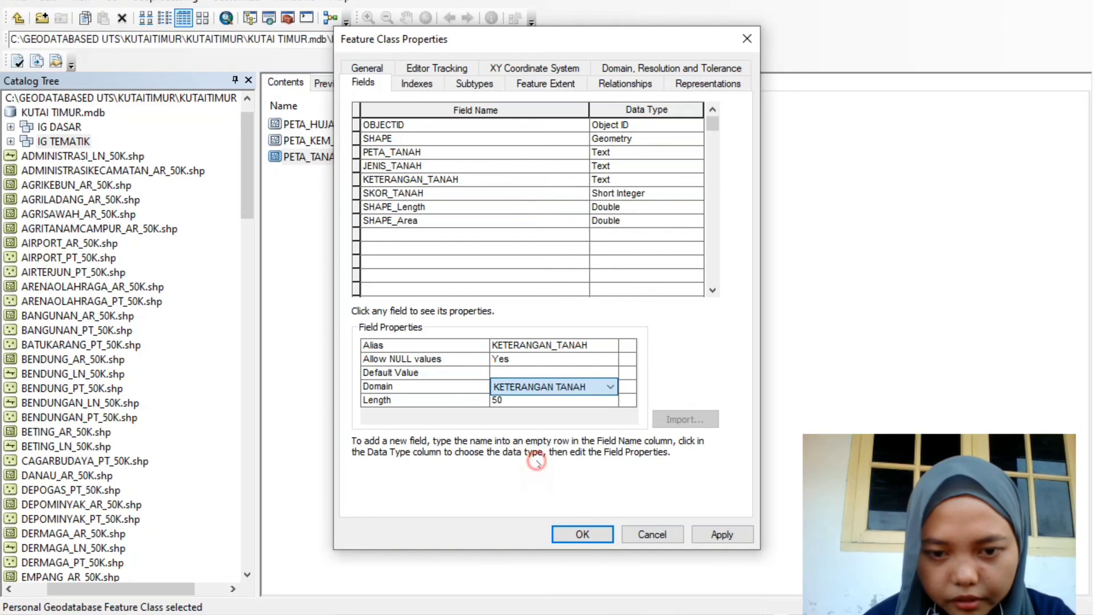
{"action": "left_click", "coordinate": [709, 537]}
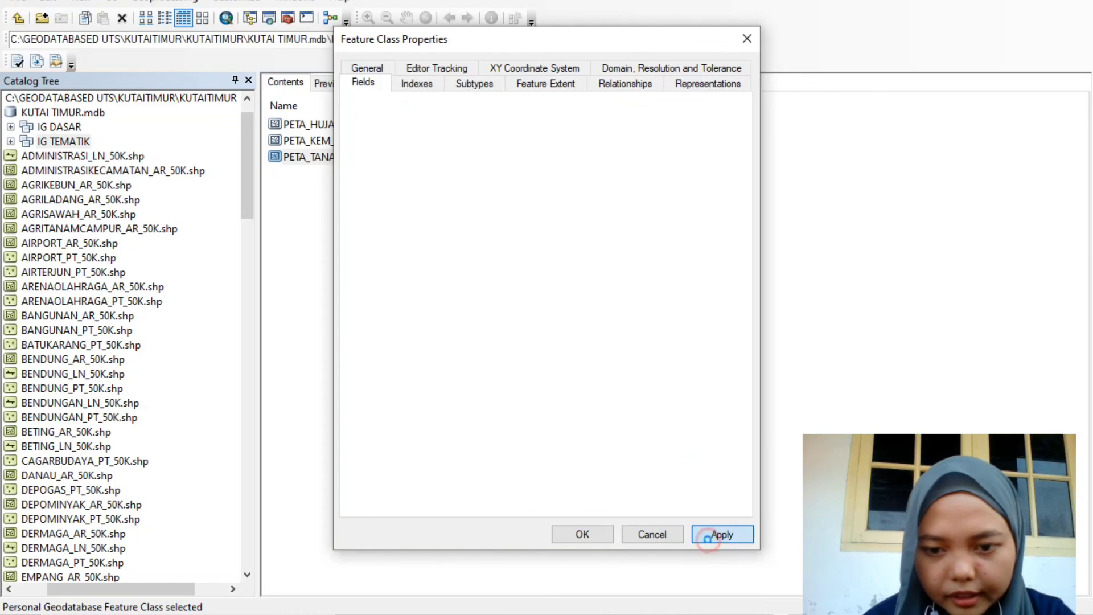
{"action": "left_click", "coordinate": [583, 535]}
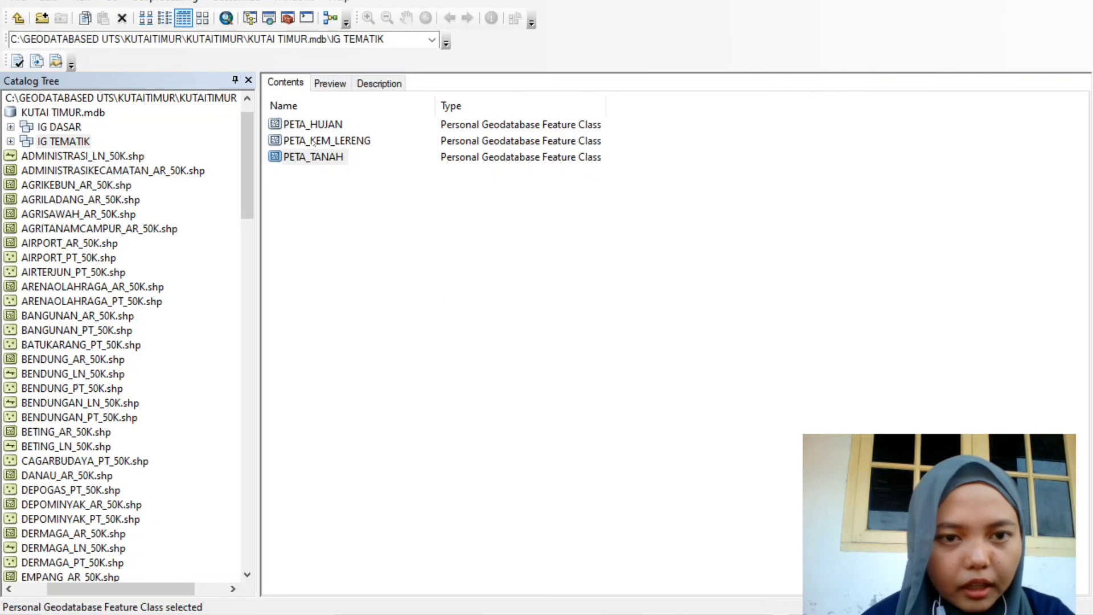
Assign the KLASIFIKASI LERENG domain to the KLASIFIKASI_LERENG field of the PETA_KEM_LERENG feature class
{"action": "left_click", "coordinate": [316, 144]}
{"action": "right_click", "coordinate": [317, 143]}
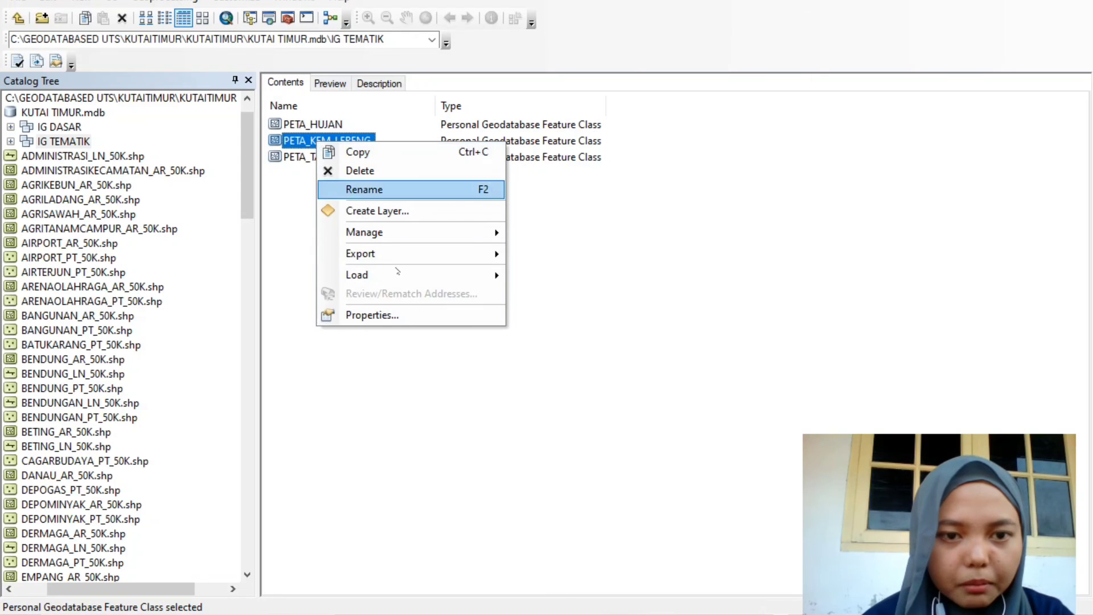
{"action": "left_click", "coordinate": [397, 316]}
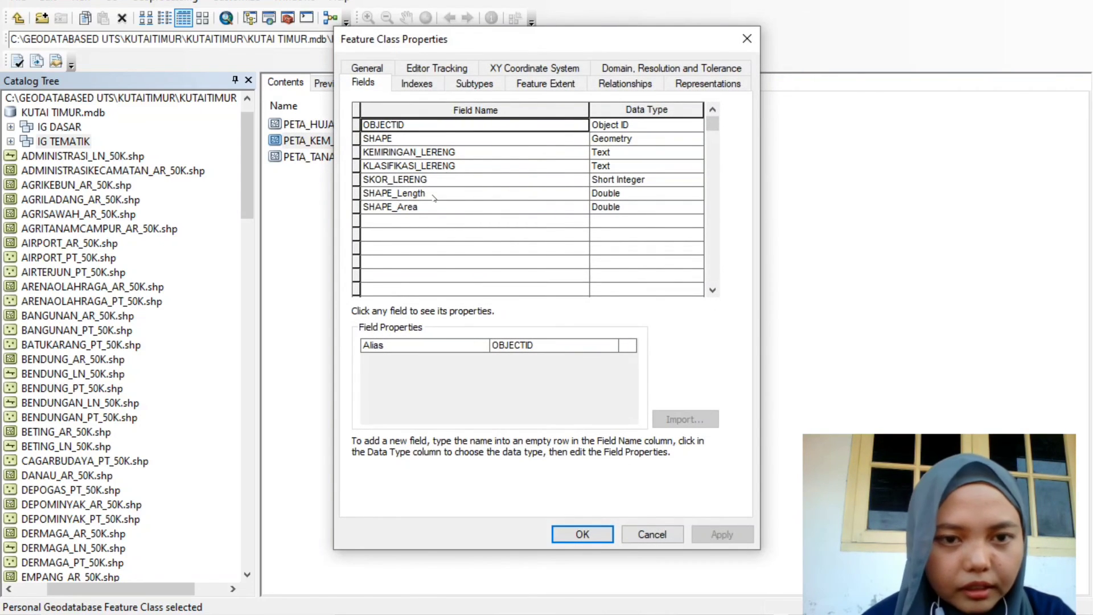
{"action": "left_click", "coordinate": [422, 165]}
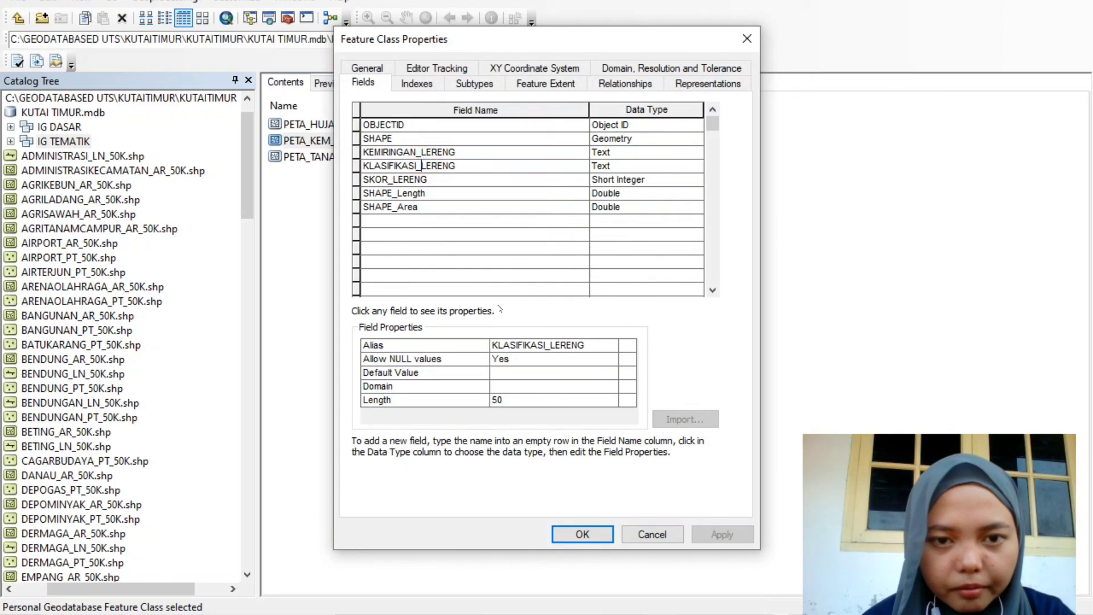
{"action": "left_click", "coordinate": [534, 387]}
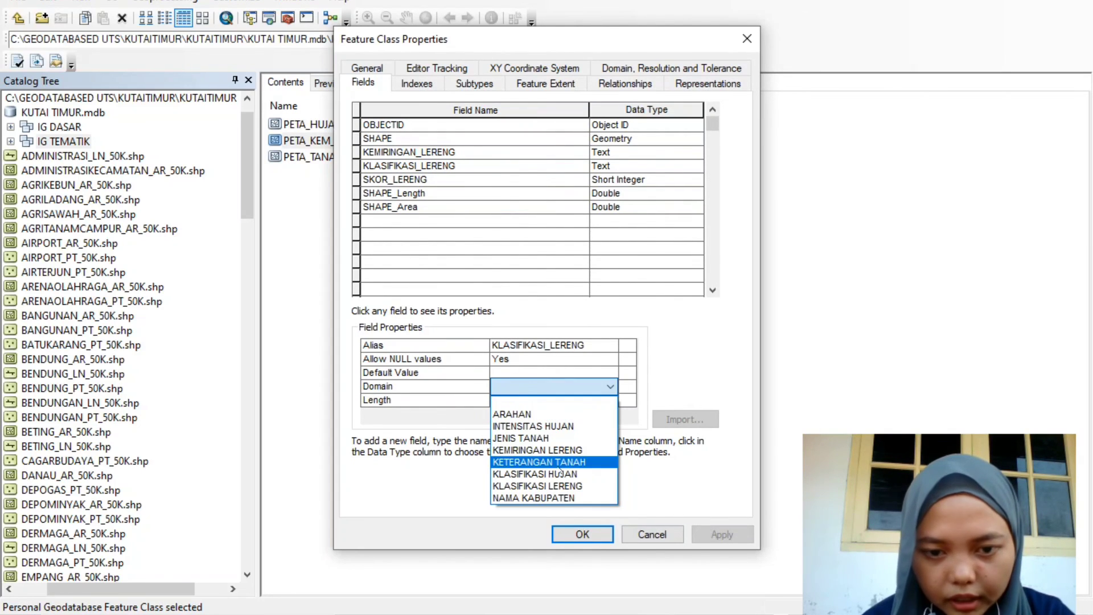
{"action": "left_click", "coordinate": [555, 486]}
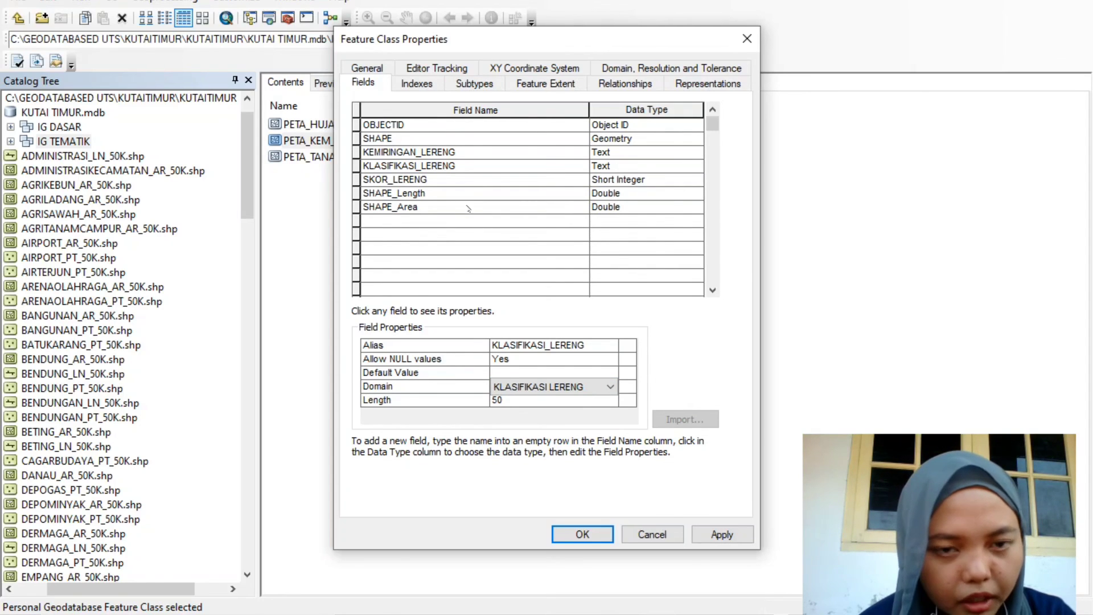
Assign the KEMIRINGAN LERENG domain to the KEMIRINGAN_LERENG field of PETA_KEM_LERENG and save the feature class properties
{"action": "left_click", "coordinate": [453, 152]}
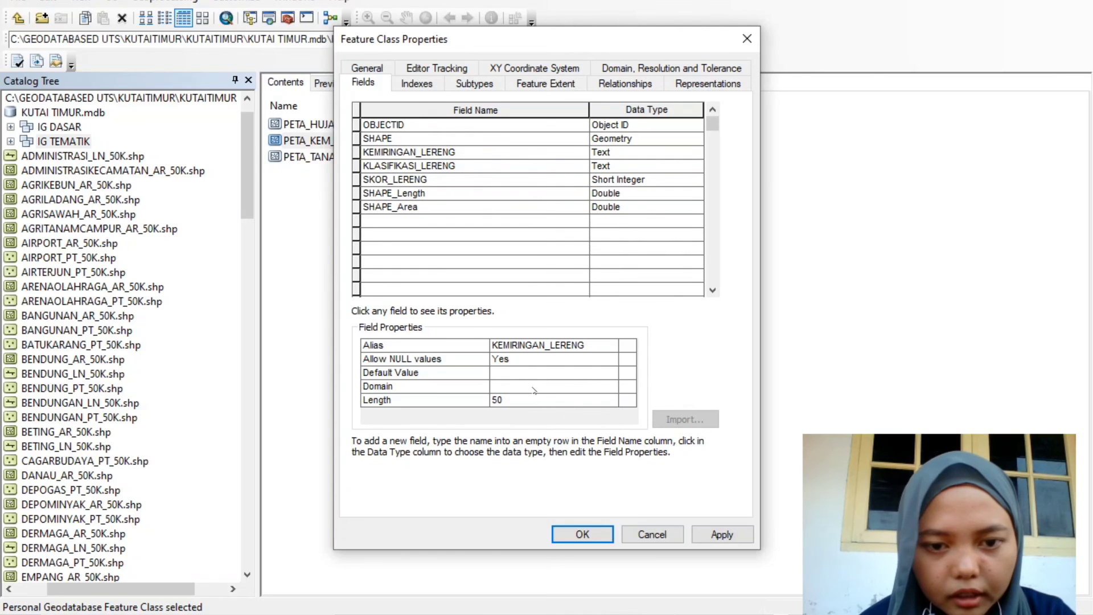
{"action": "left_click", "coordinate": [532, 387]}
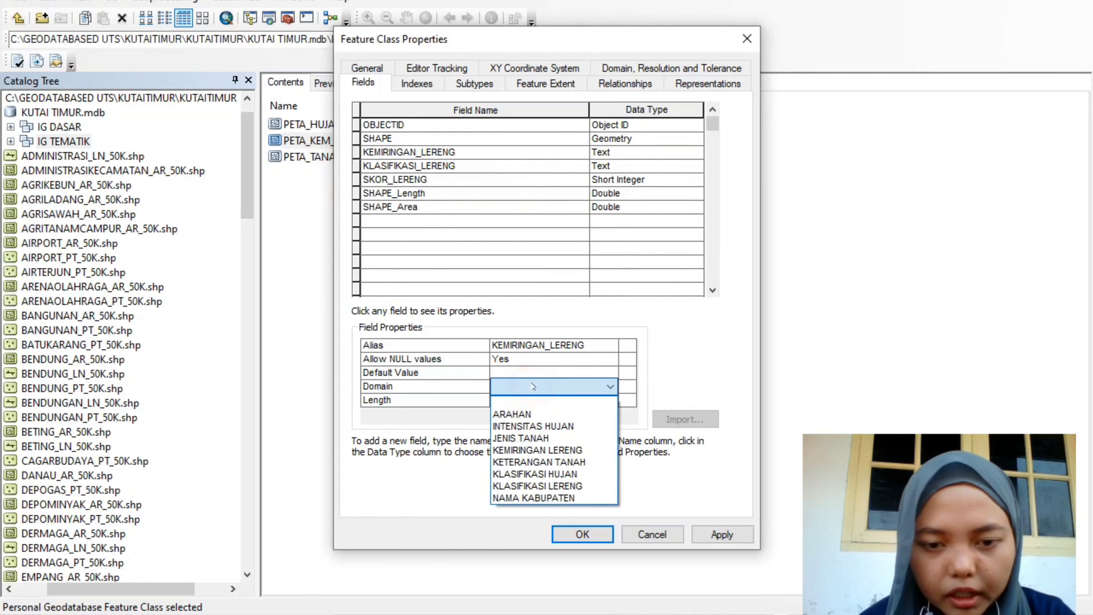
{"action": "left_click", "coordinate": [546, 450]}
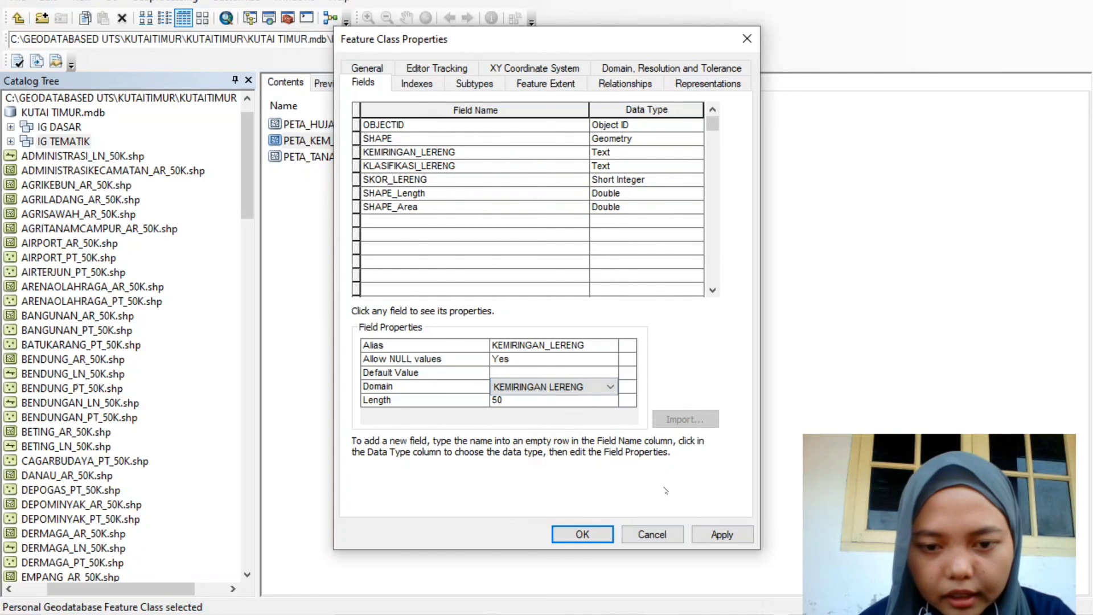
{"action": "left_click", "coordinate": [717, 537]}
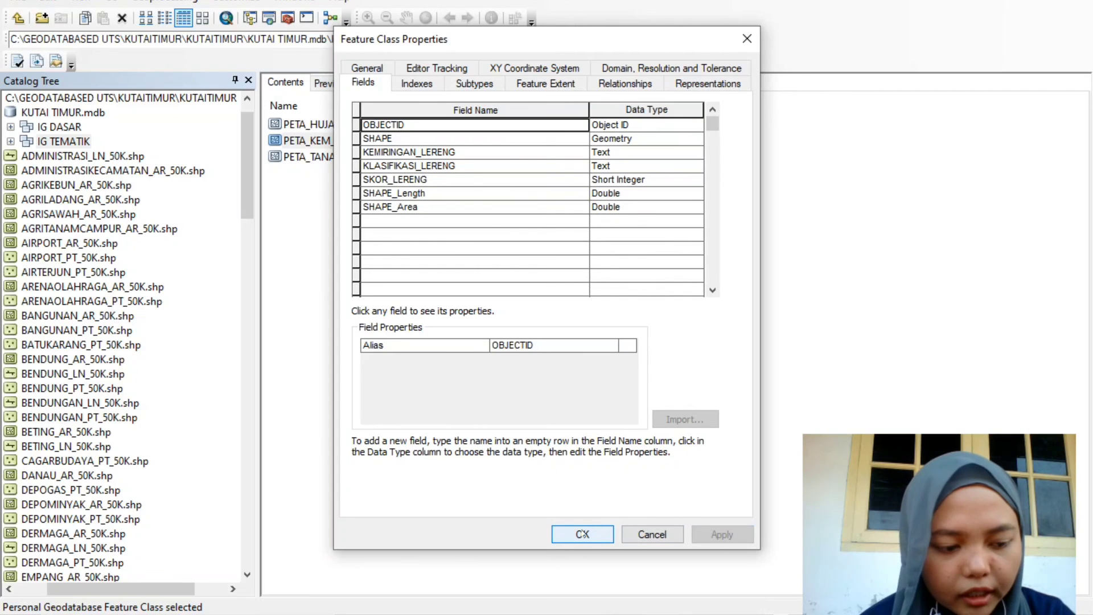
{"action": "left_click", "coordinate": [582, 534]}
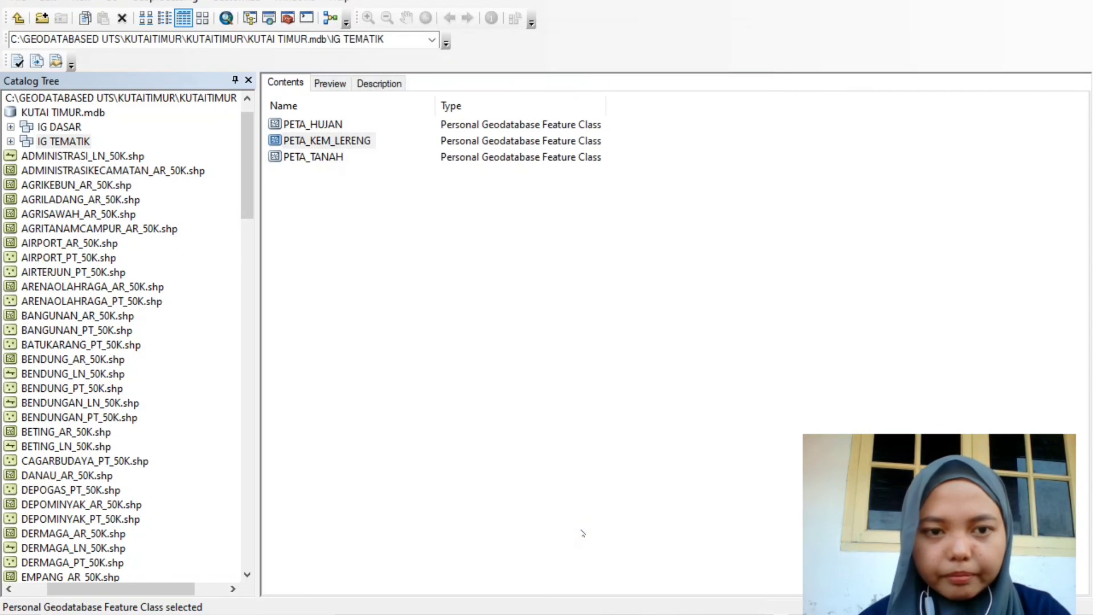